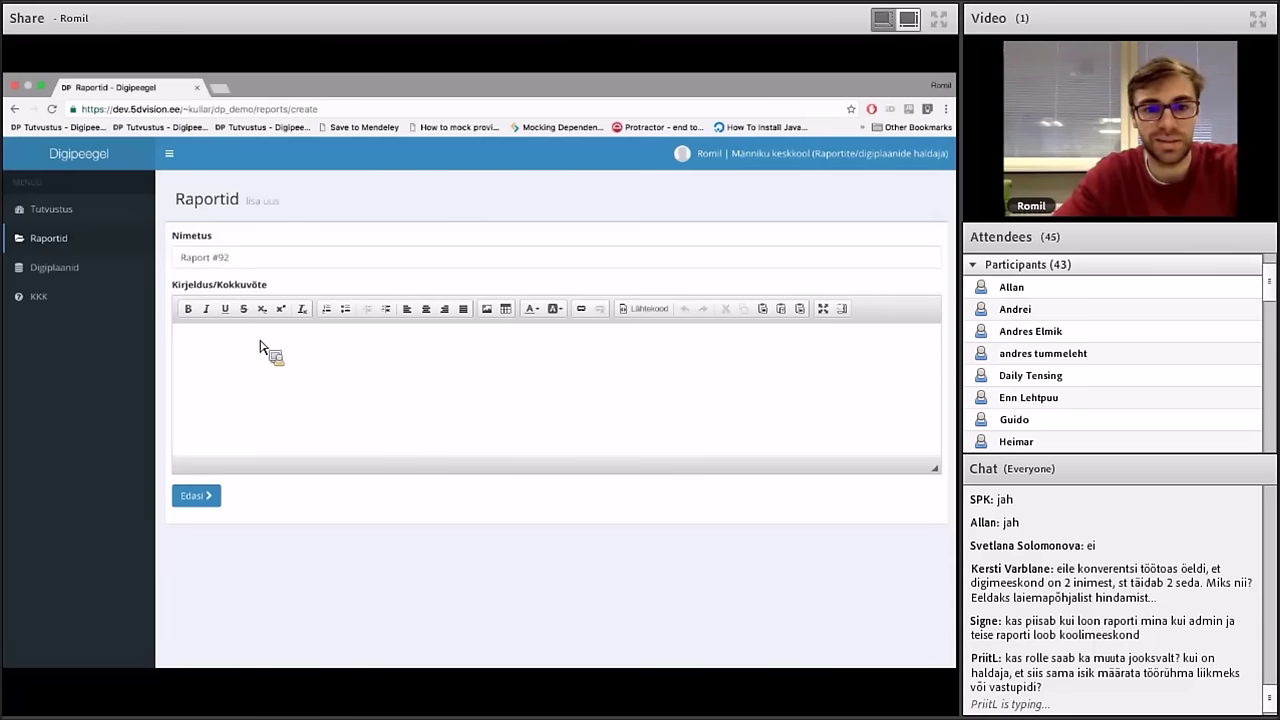
# Enter 'kokkuvõte' as the Raport #92 summary and save the report
pyautogui.click(262, 386)
pyautogui.write('kokkuvõte')
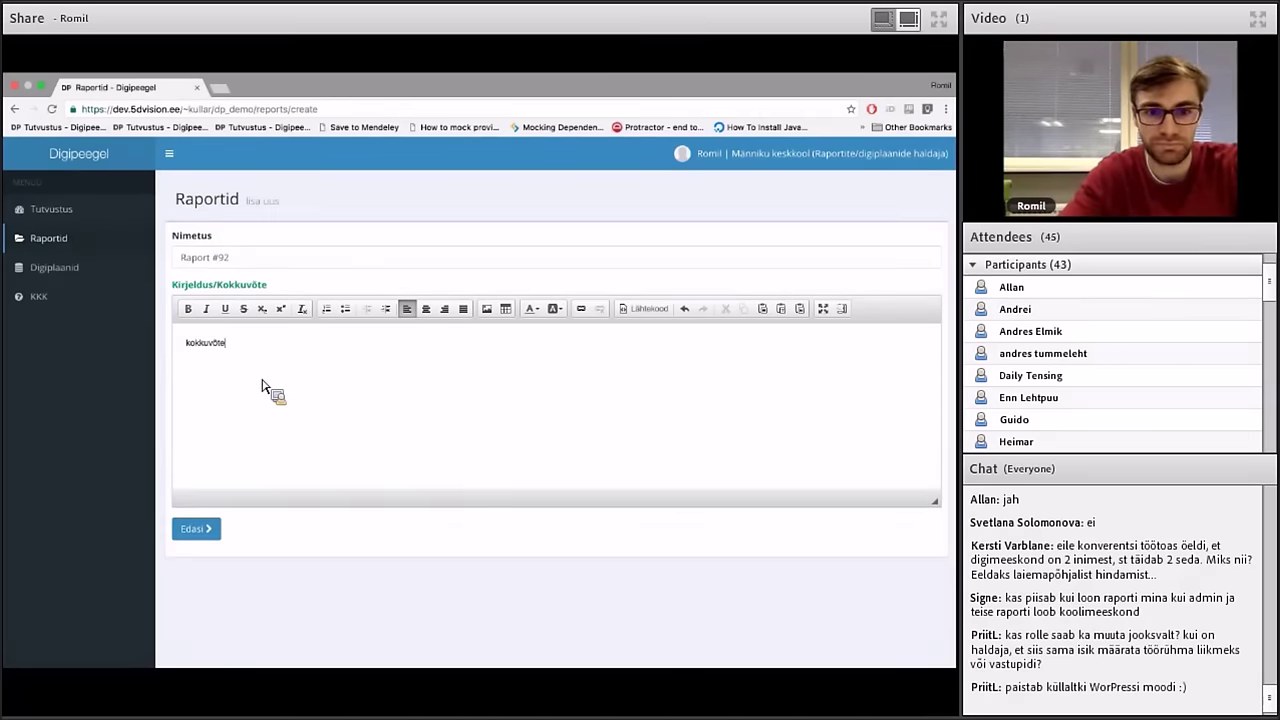
pyautogui.click(211, 538)
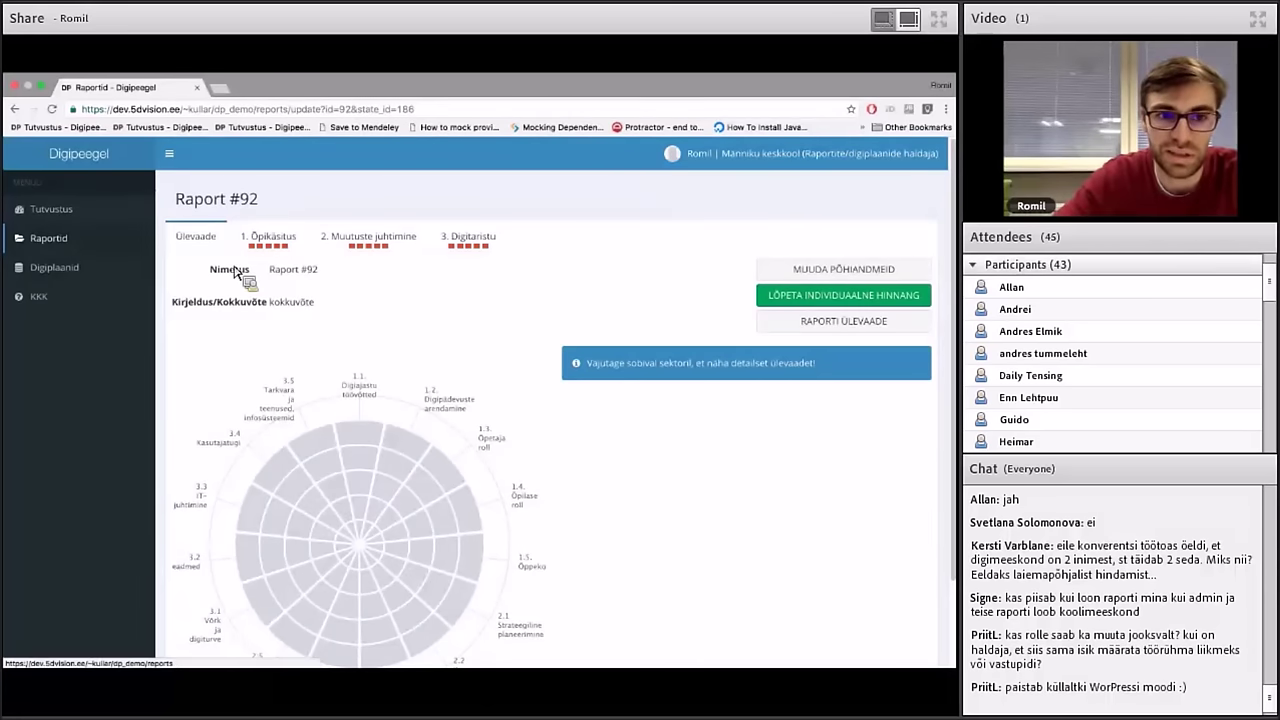
# Return to the Raportid list and check Raport #92's individual assessment at 0/15
pyautogui.click(113, 244)
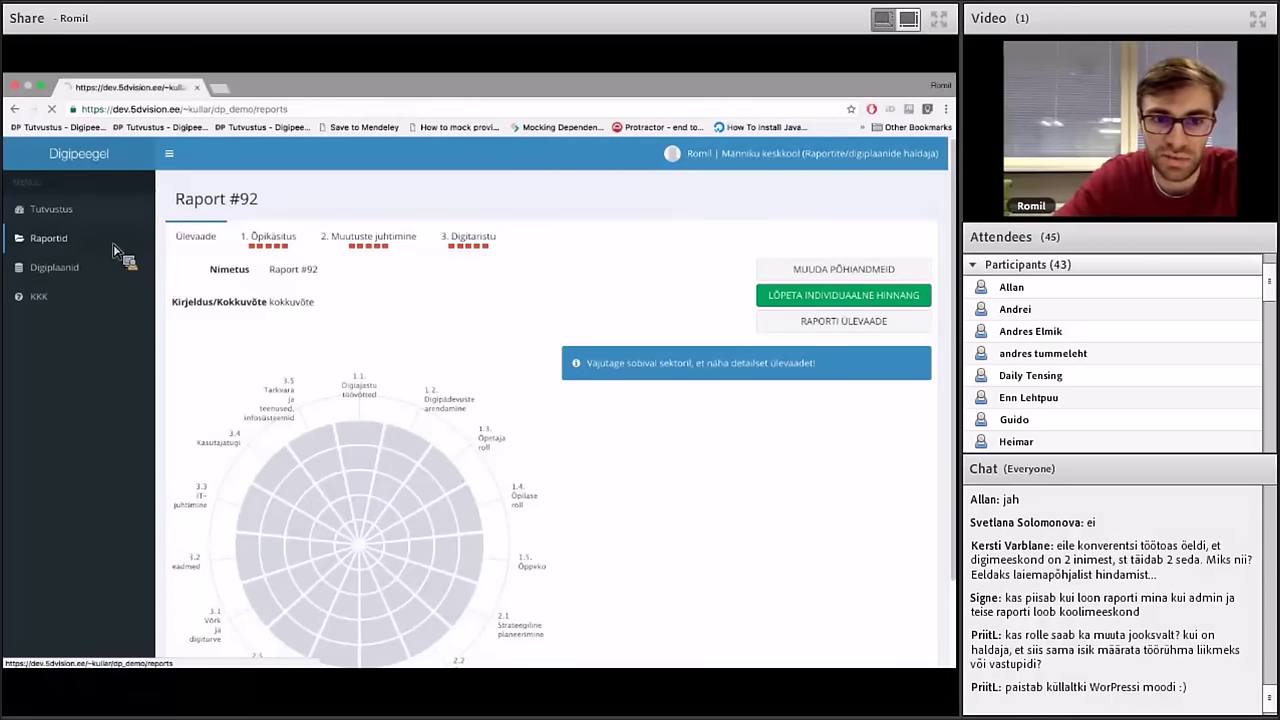
pyautogui.scroll(-2, 362, 420)
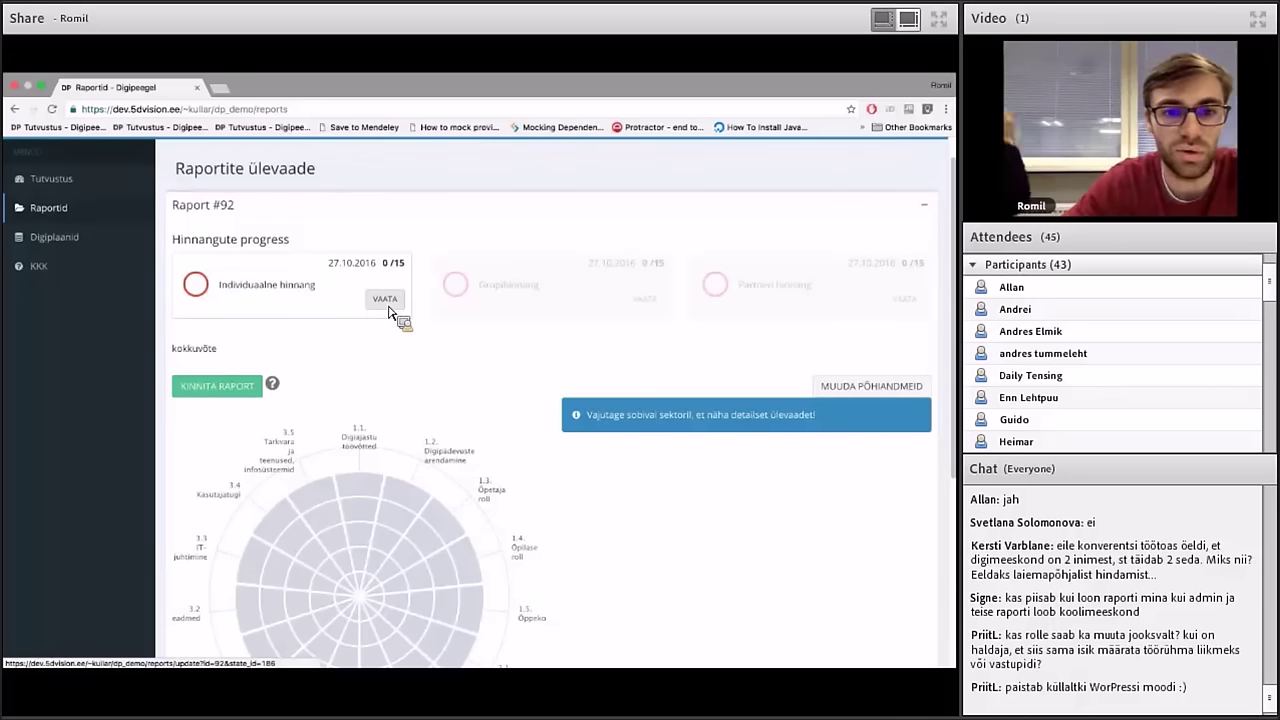
pyautogui.scroll(1, 390, 313)
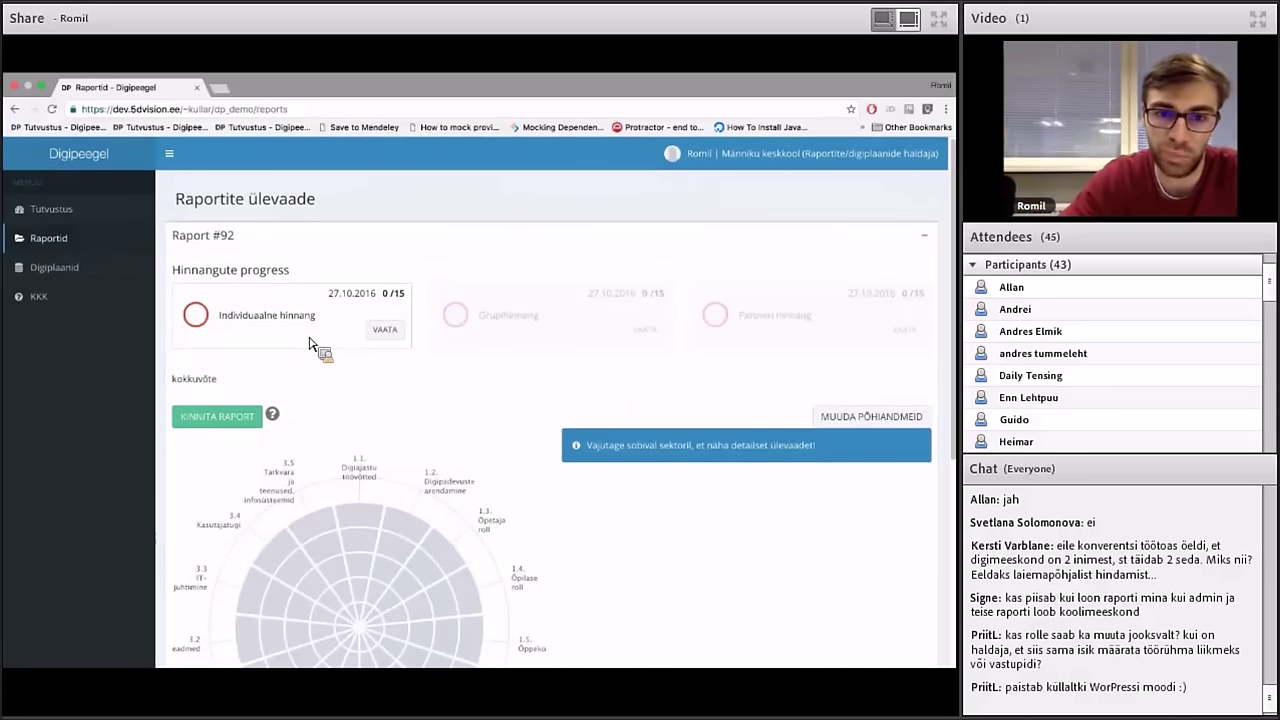
# Open Raport #92's individual assessment in Õpikäsitus and choose level B for 1.1 Digiajastu töövõtted
pyautogui.click(385, 331)
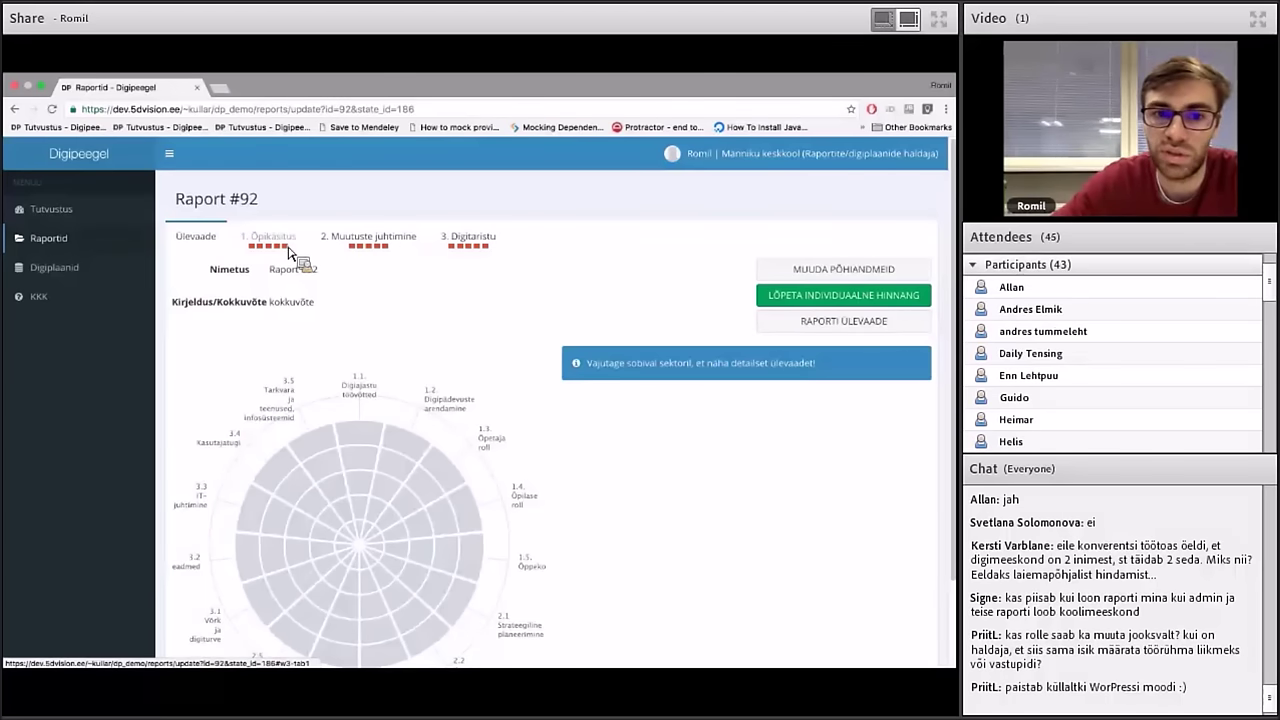
pyautogui.click(289, 252)
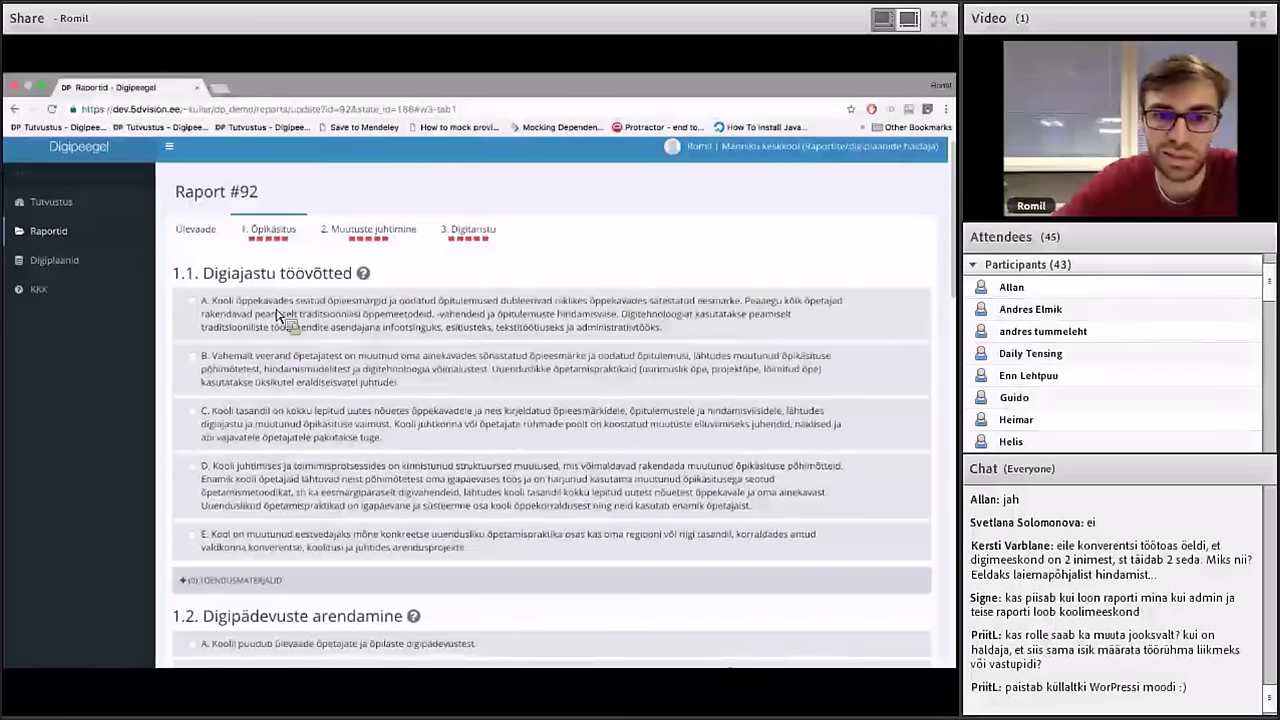
pyautogui.click(265, 383)
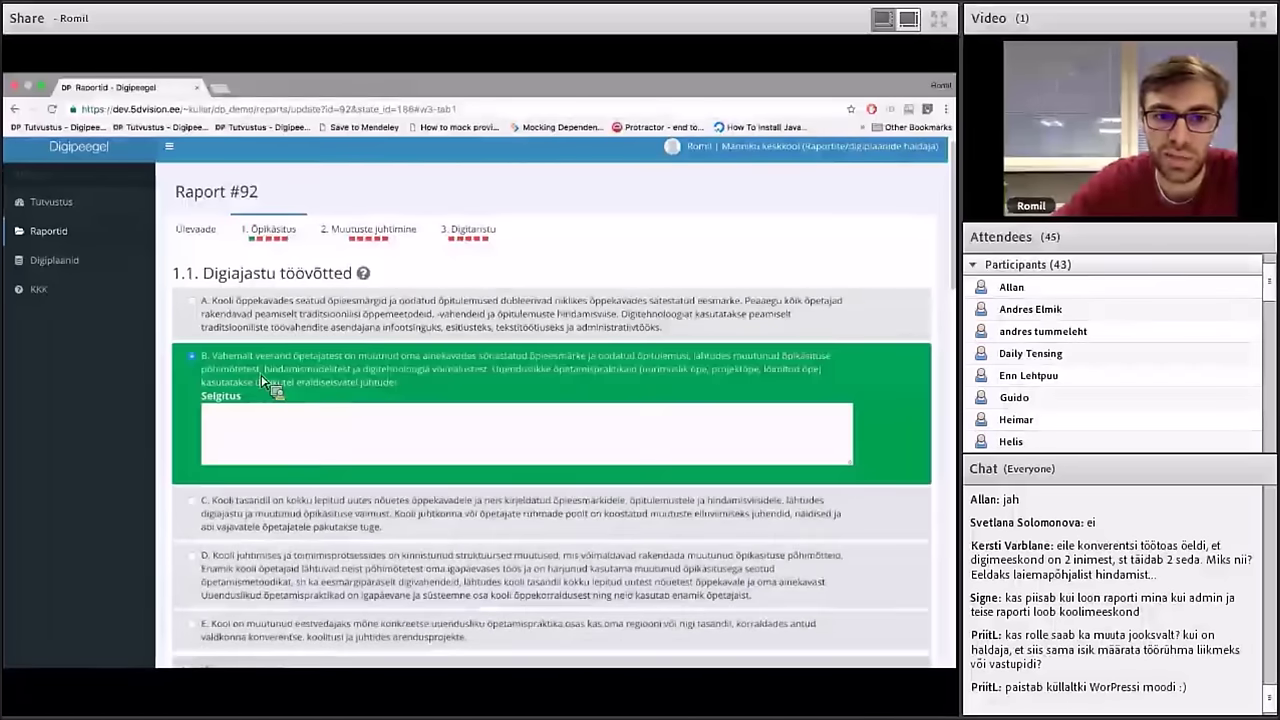
# Write the explanation 'Selgitus' for level B of 1.1 and expand the evidence materials
pyautogui.click(265, 450)
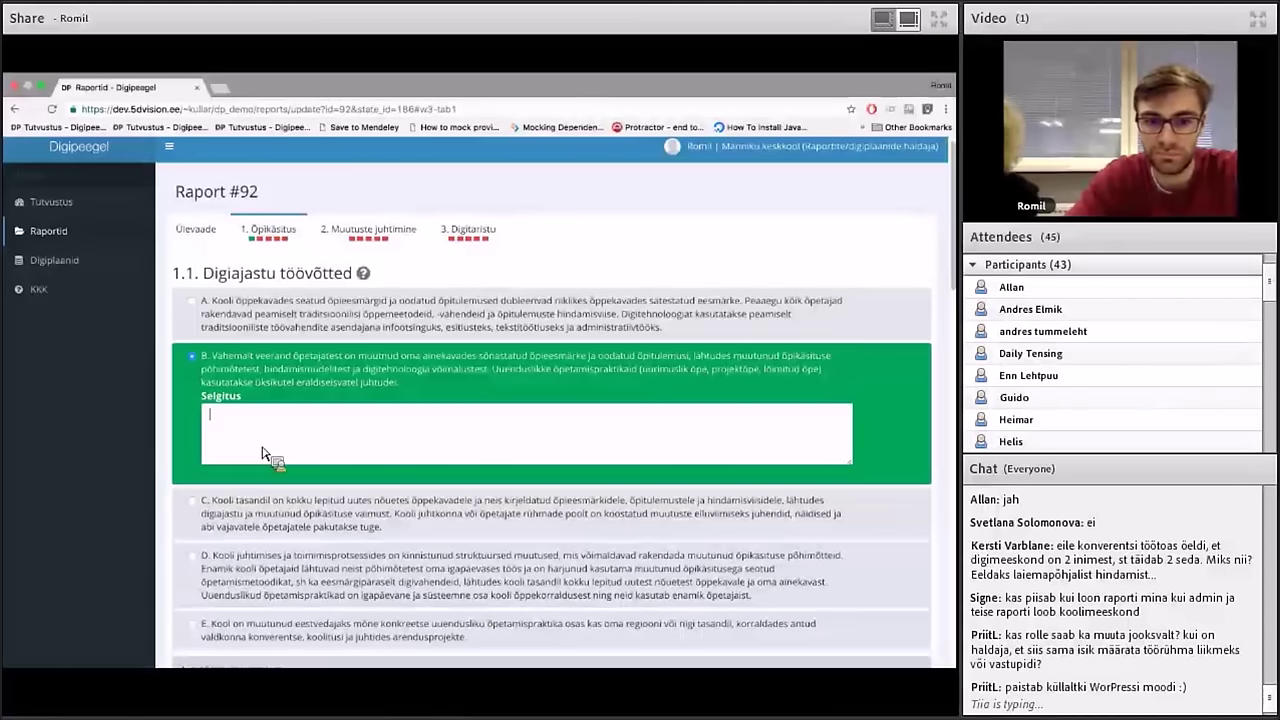
pyautogui.scroll(-2, 265, 453)
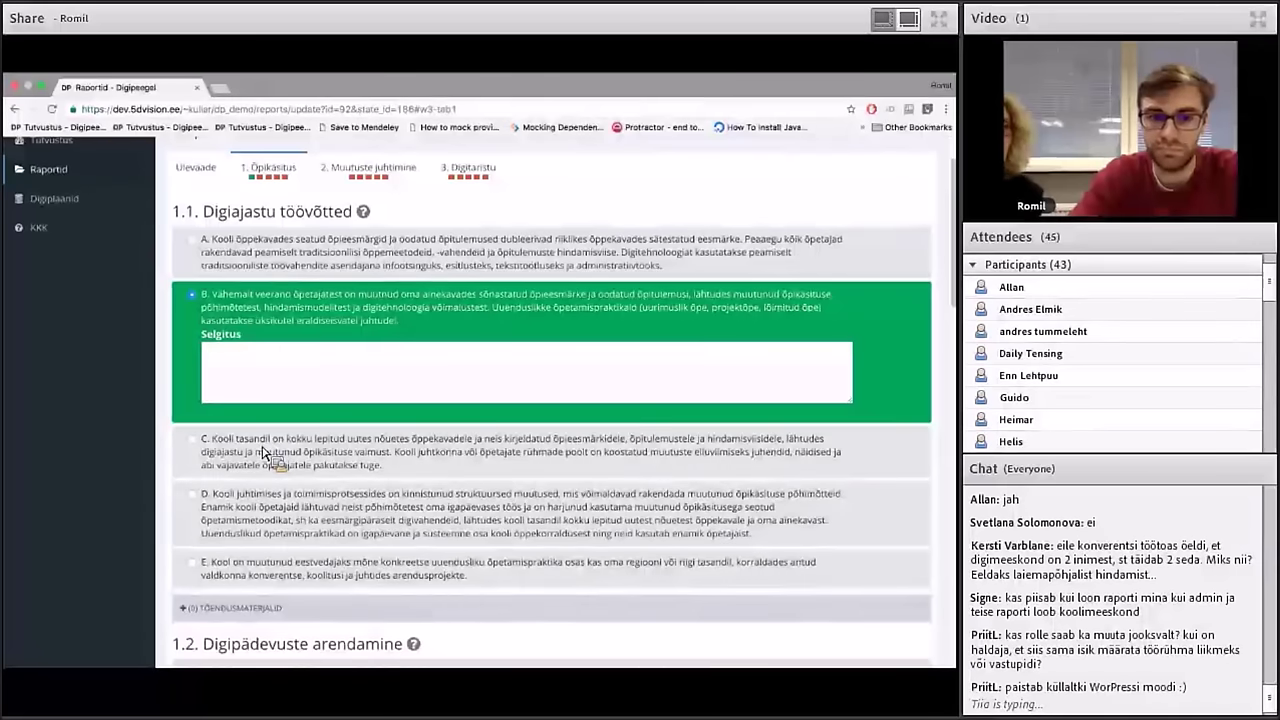
pyautogui.write('Sel')
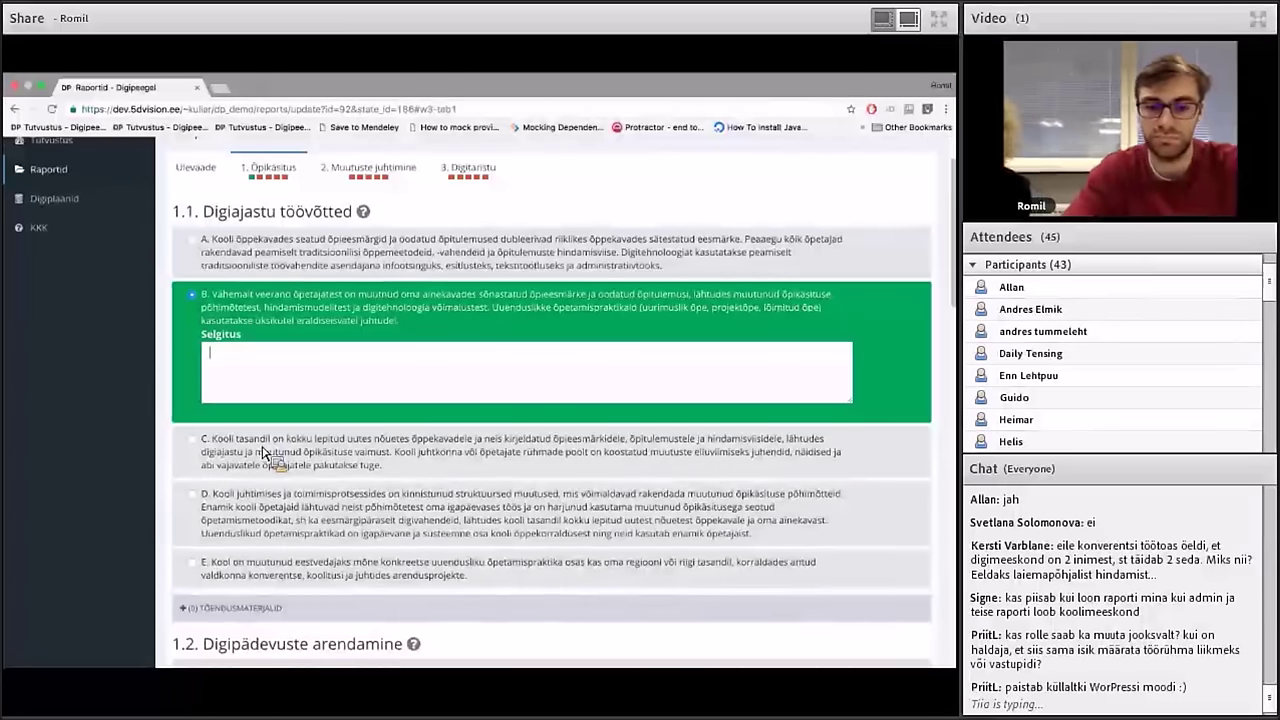
pyautogui.write('gitus')
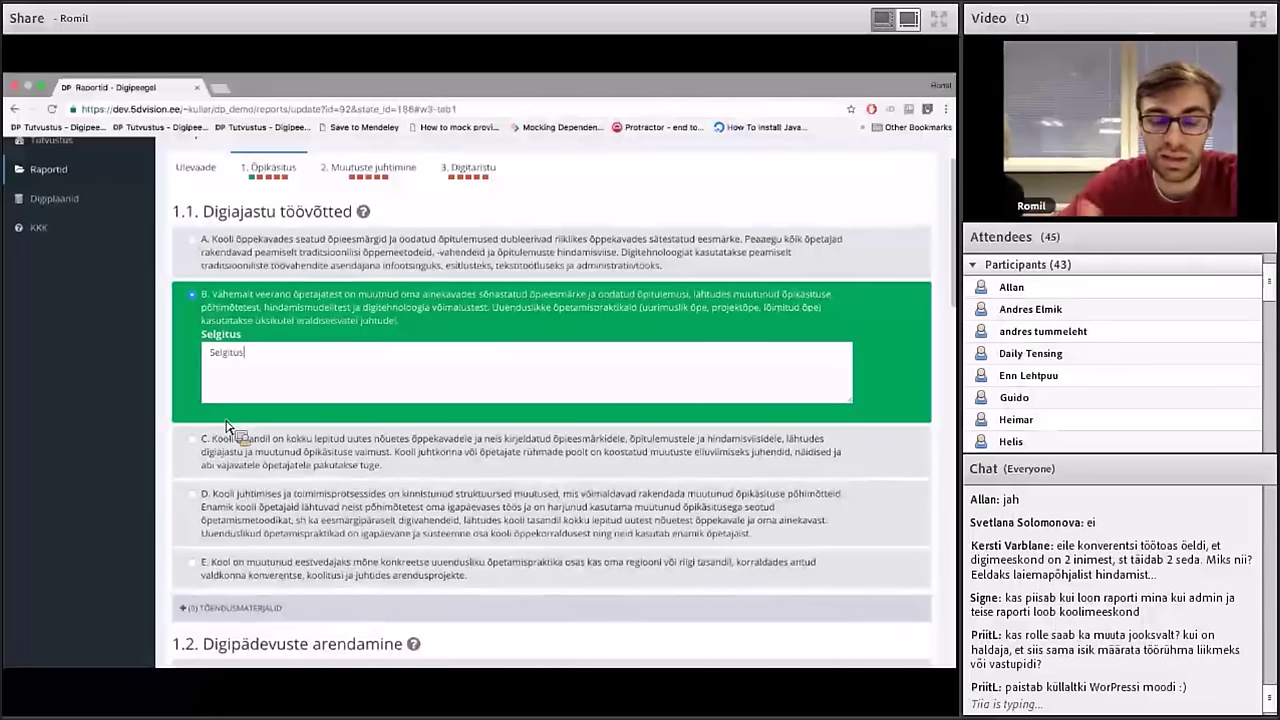
pyautogui.click(231, 447)
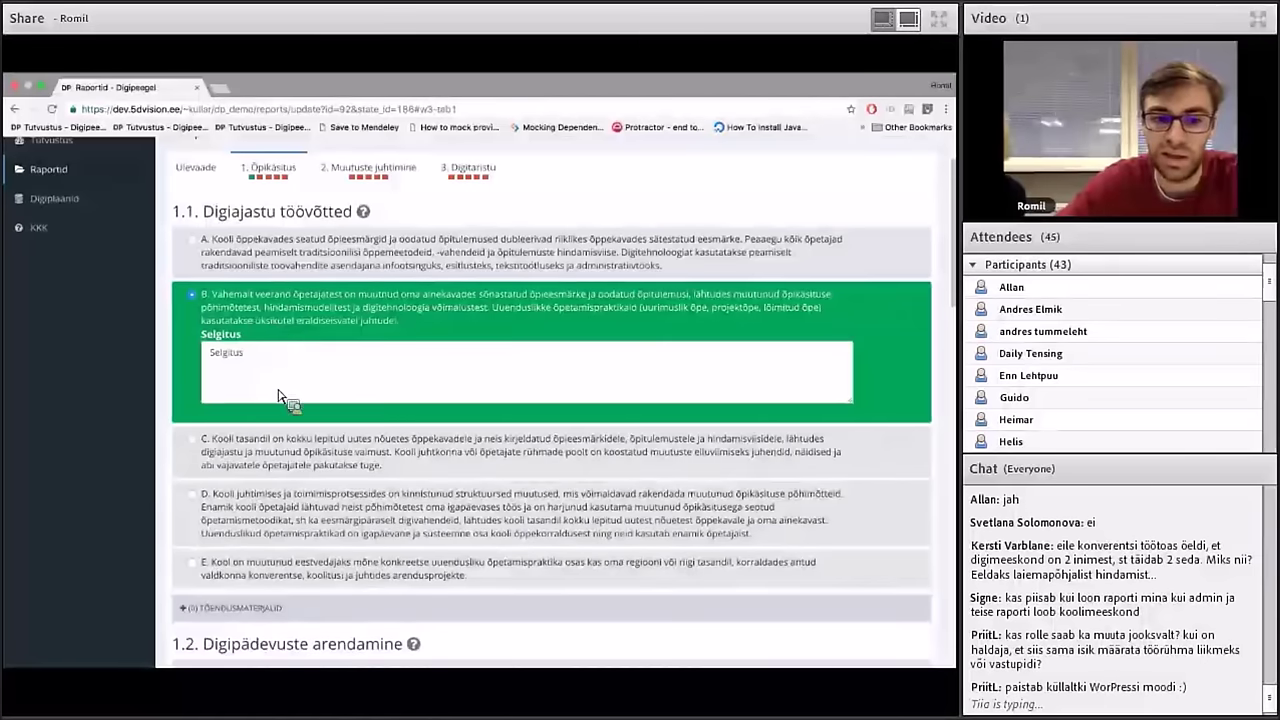
pyautogui.click(262, 607)
pyautogui.scroll(-3, 257, 614)
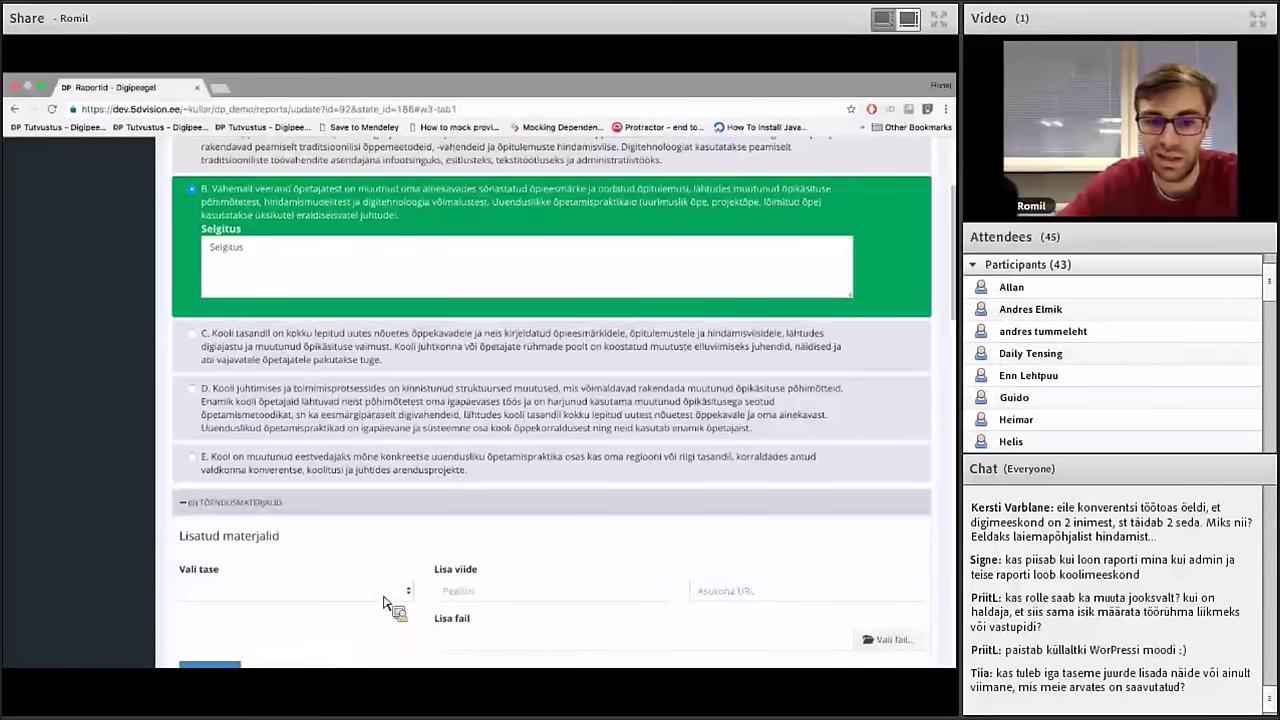
pyautogui.click(378, 593)
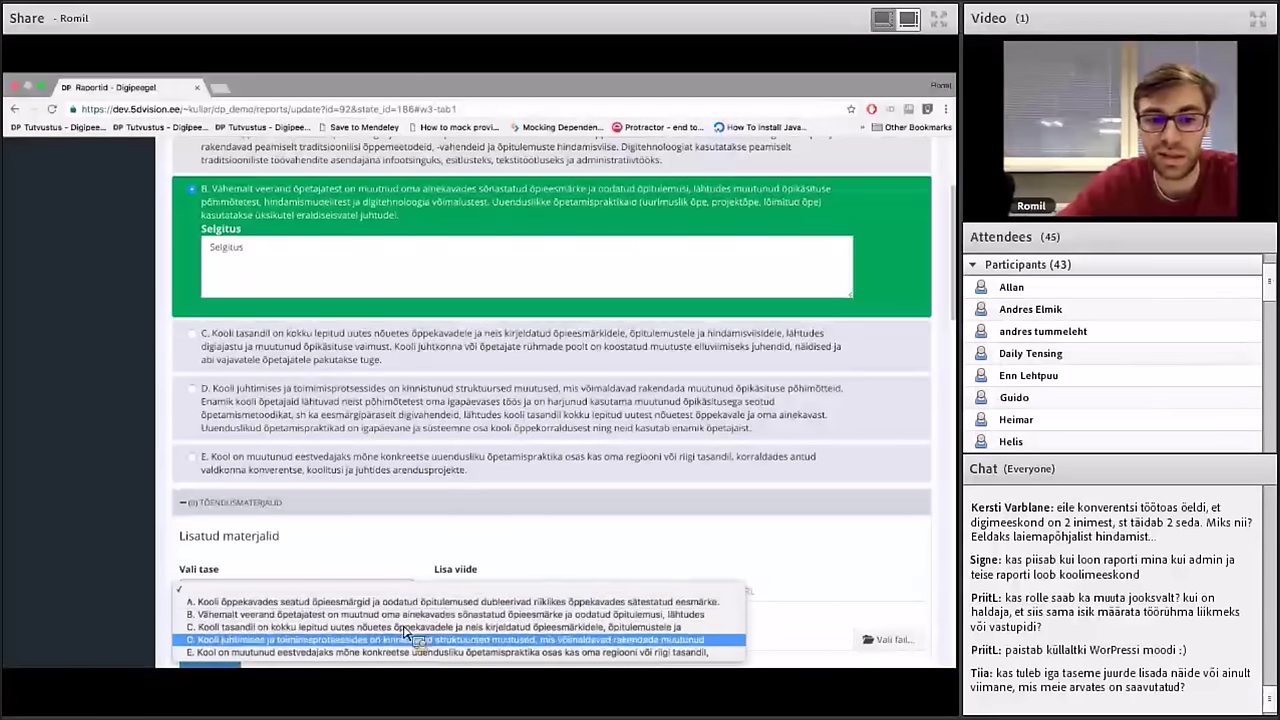
pyautogui.click(441, 527)
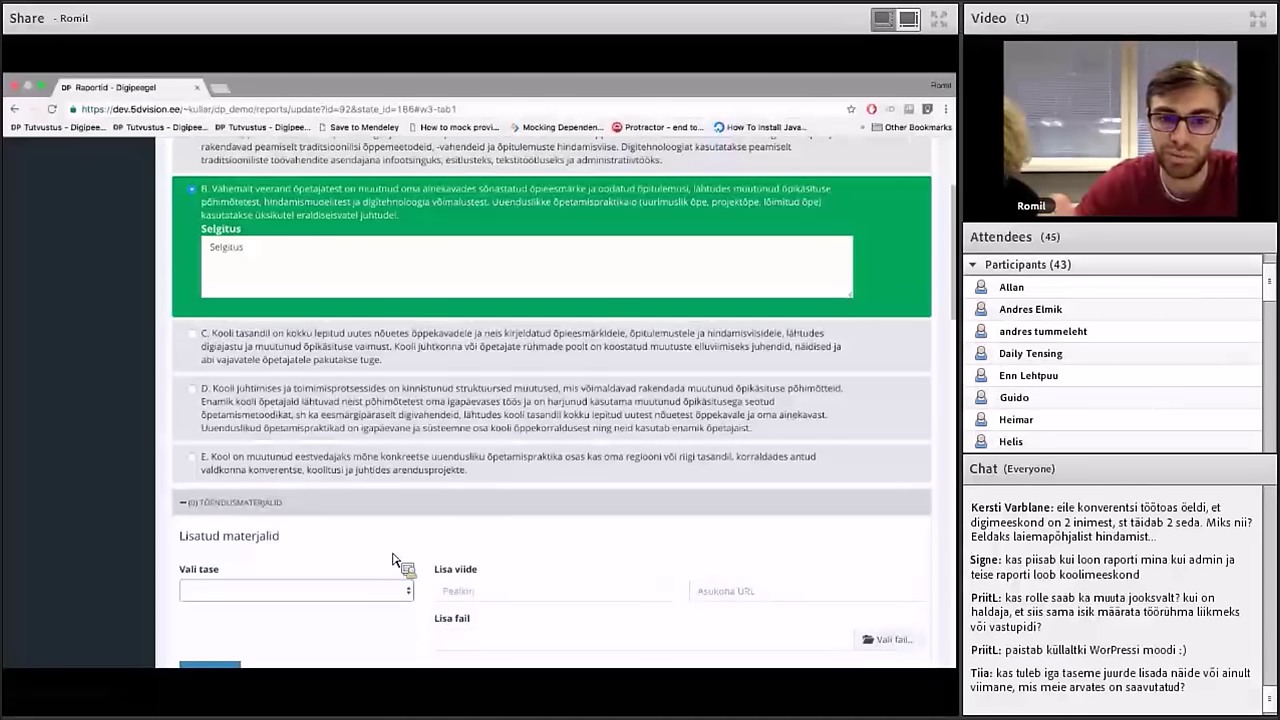
pyautogui.scroll(-1, 393, 560)
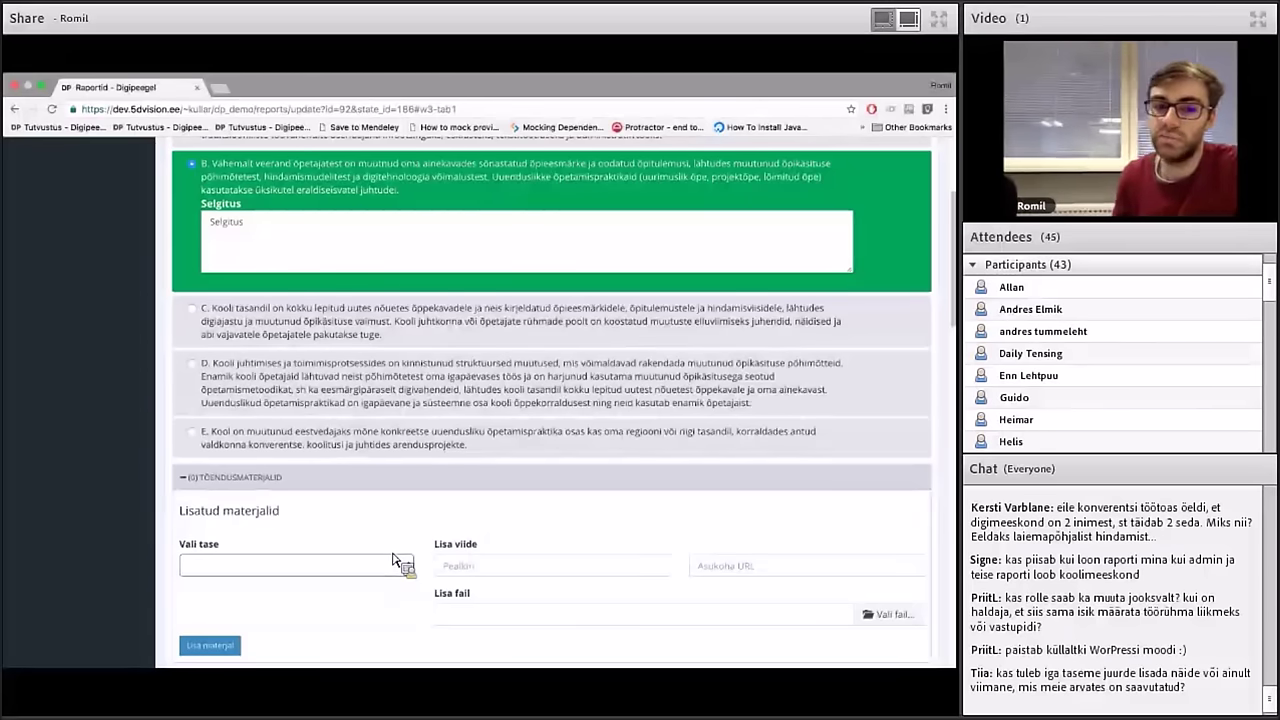
pyautogui.scroll(1, 392, 560)
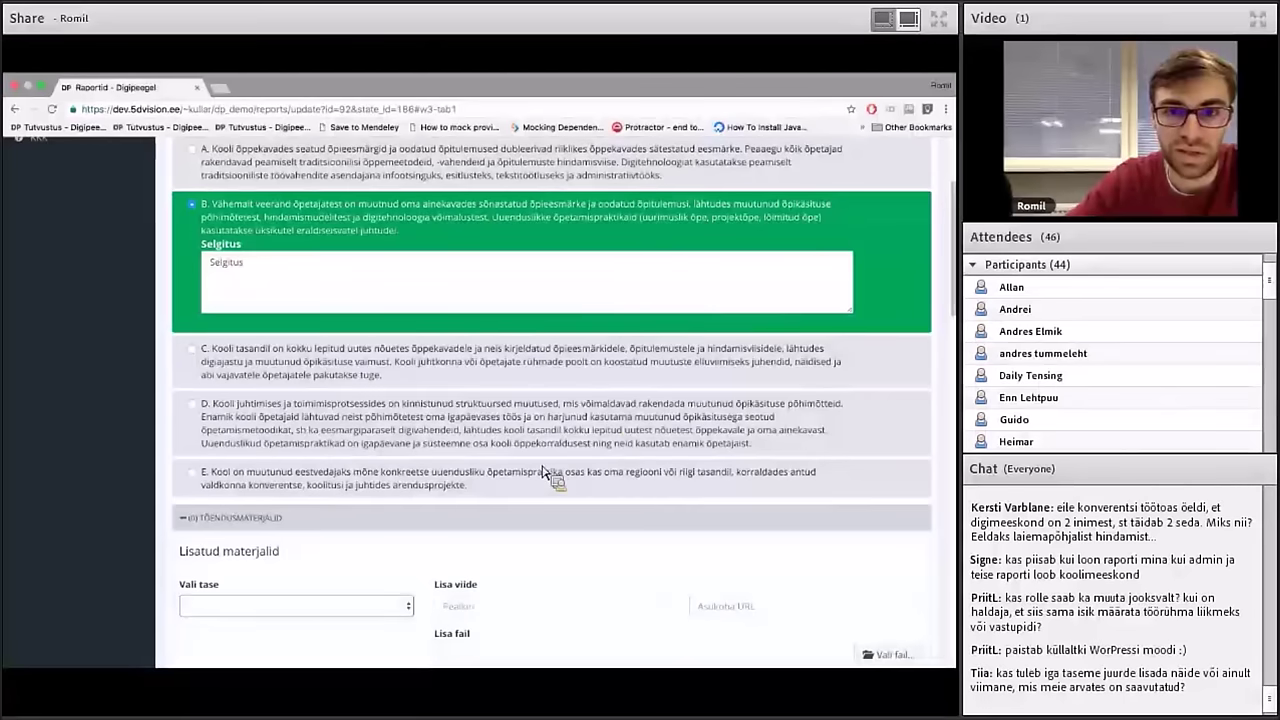
pyautogui.scroll(-1, 531, 626)
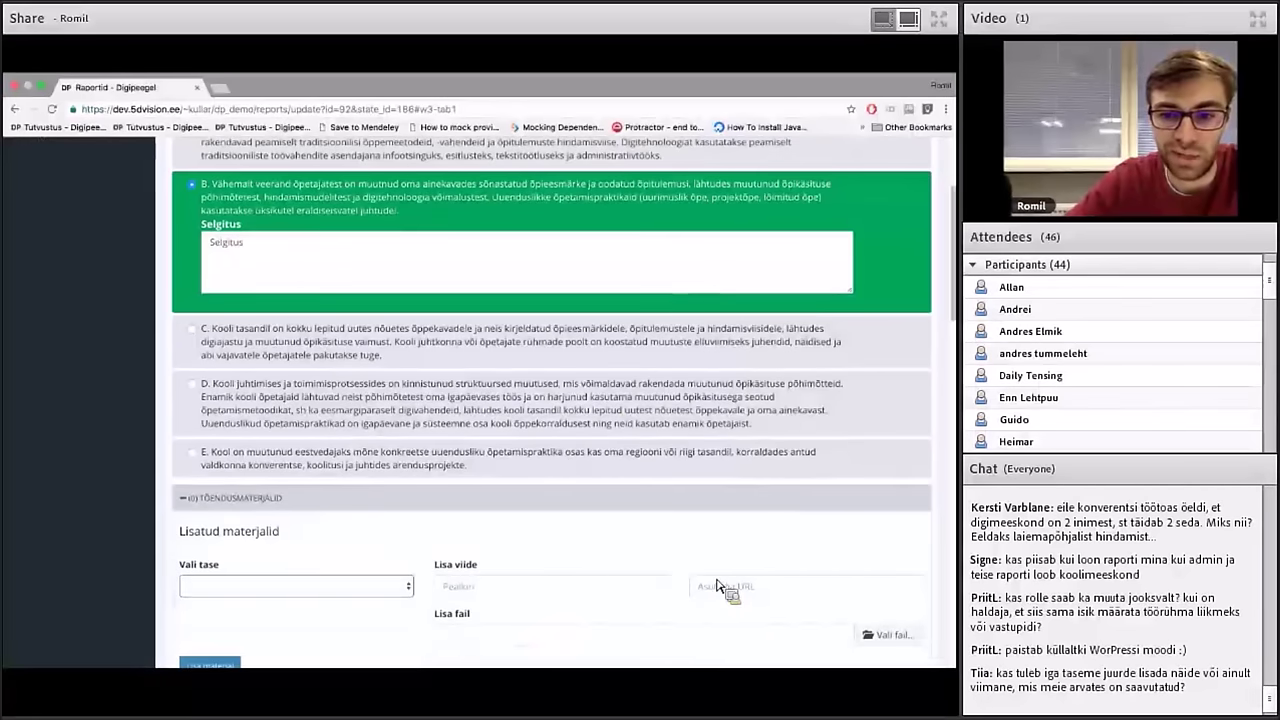
pyautogui.scroll(-1, 718, 595)
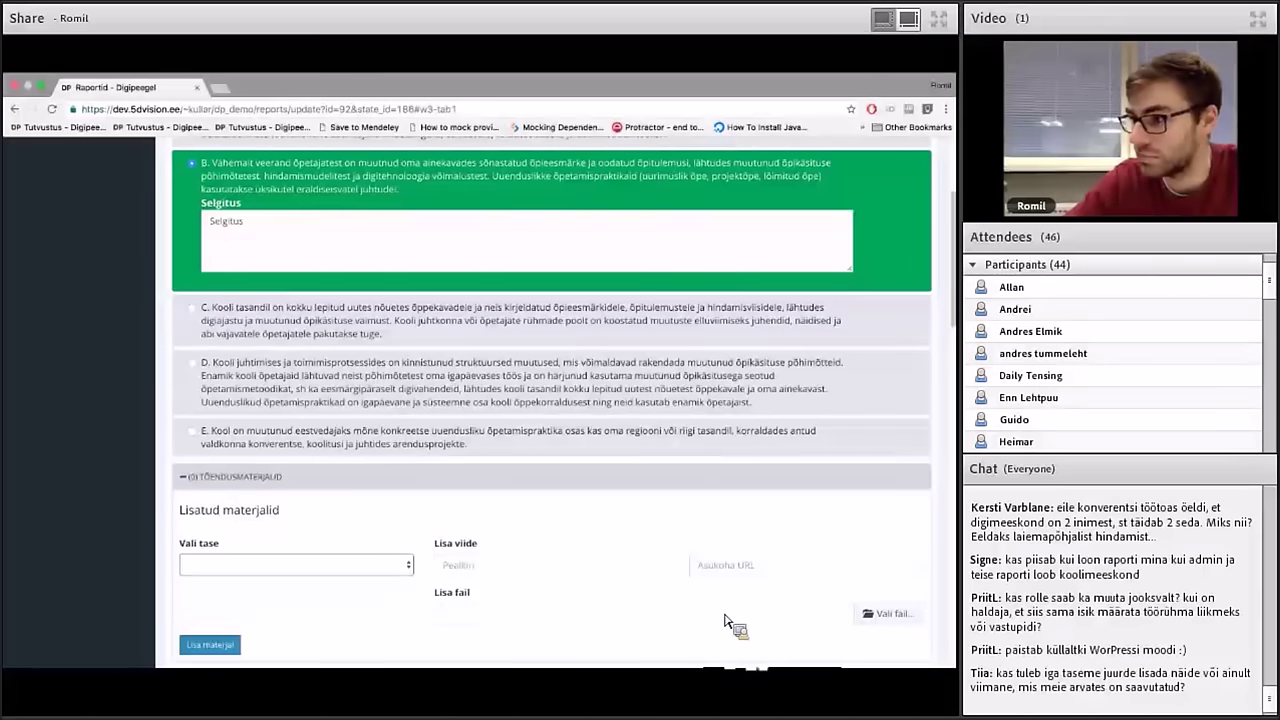
pyautogui.scroll(2, 727, 622)
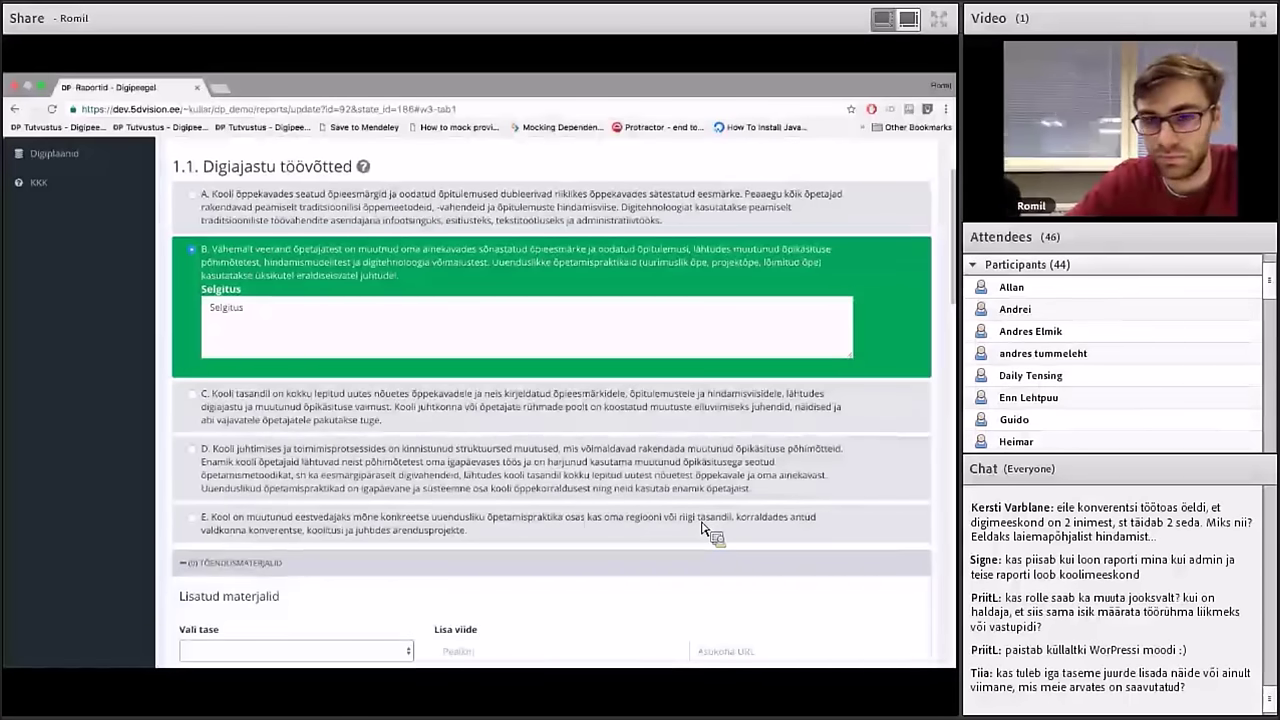
pyautogui.scroll(2, 706, 532)
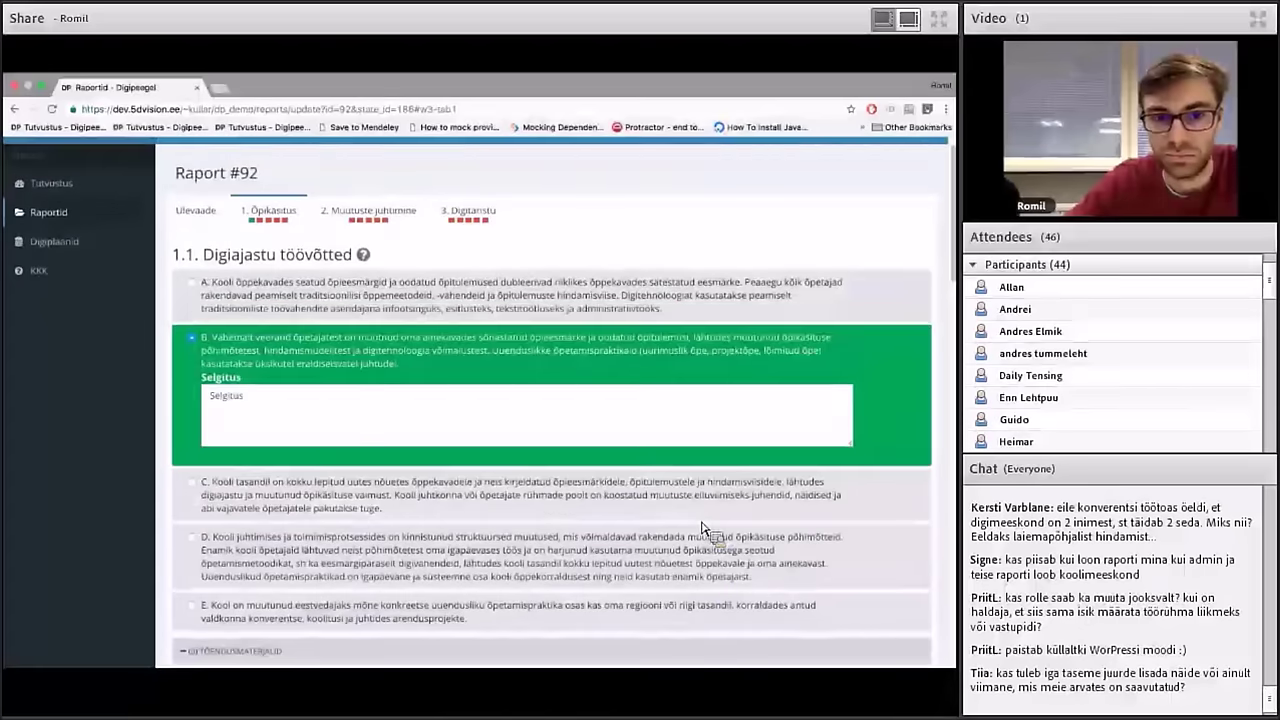
pyautogui.scroll(-4, 703, 527)
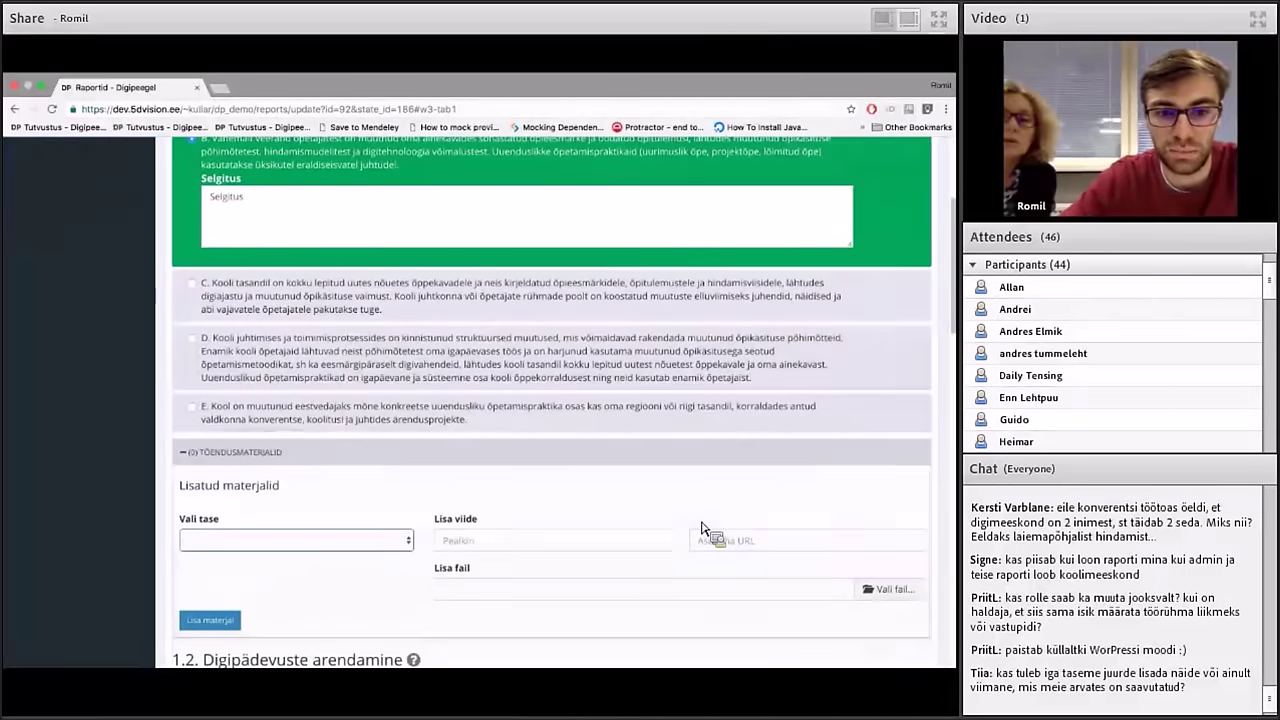
pyautogui.scroll(-1, 700, 528)
pyautogui.scroll(2, 350, 522)
pyautogui.scroll(-3, 350, 515)
pyautogui.click(346, 470)
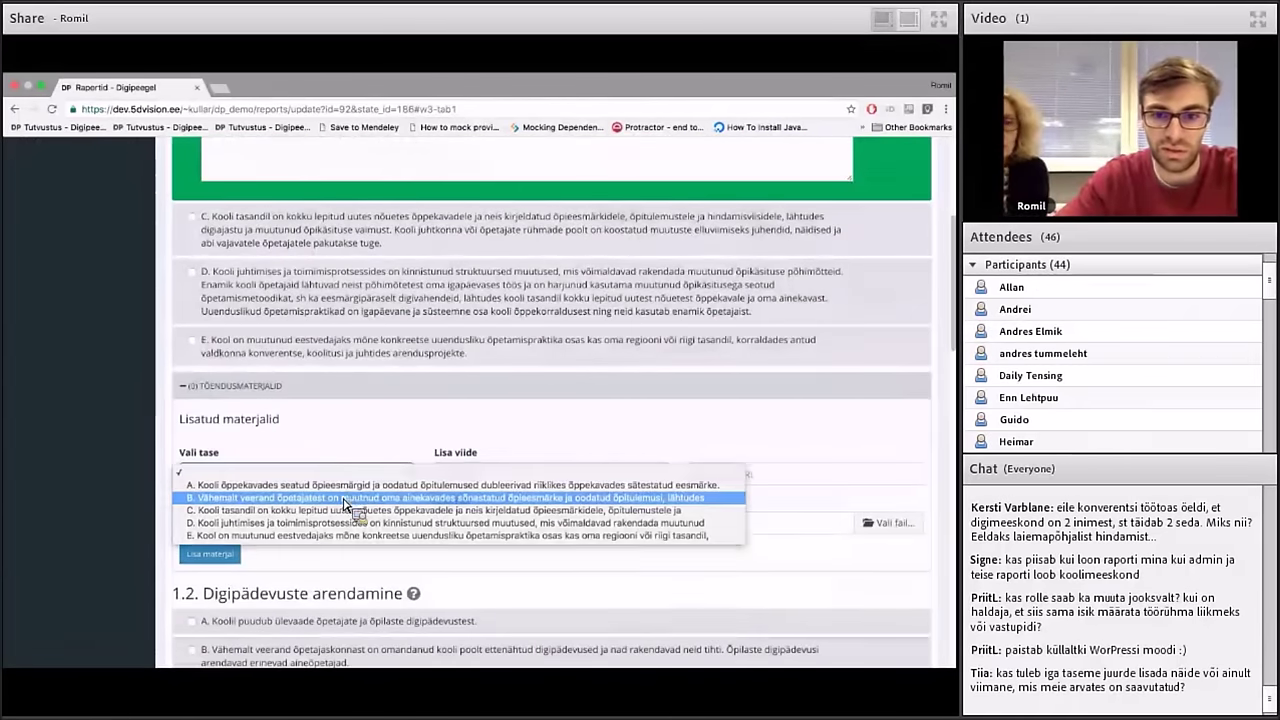
pyautogui.click(350, 498)
pyautogui.click(452, 480)
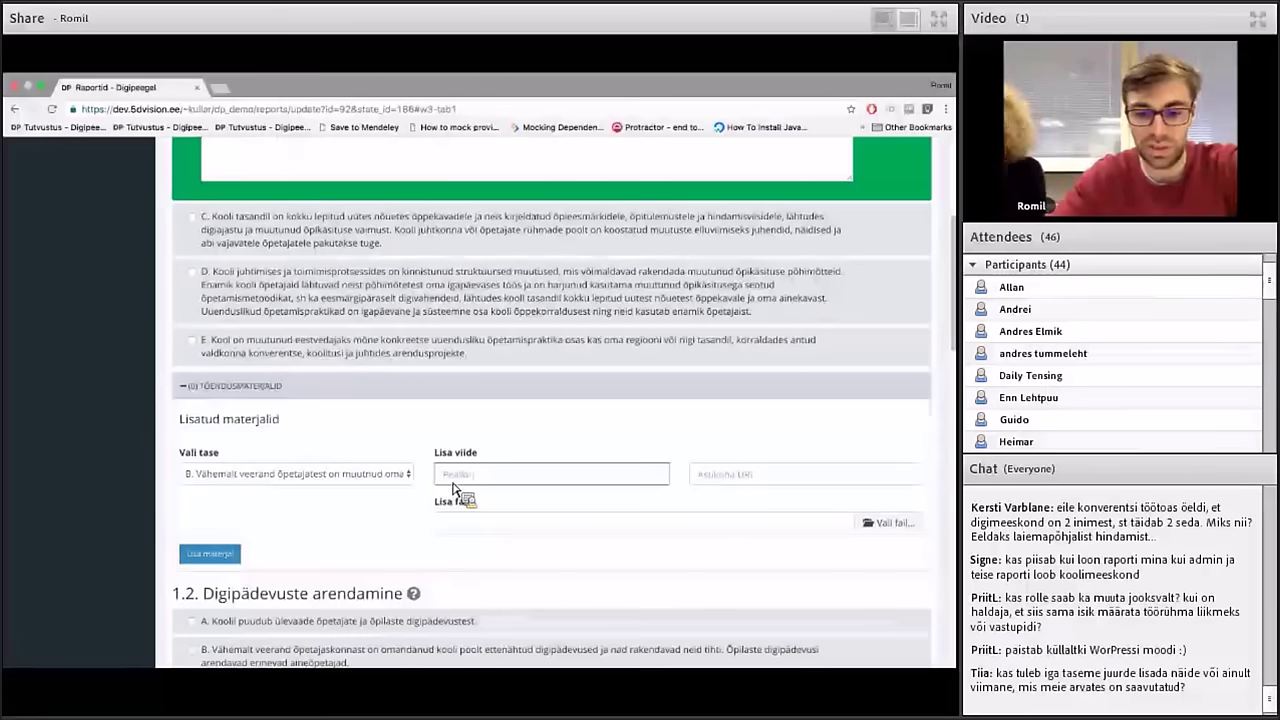
pyautogui.write('Kooli aren')
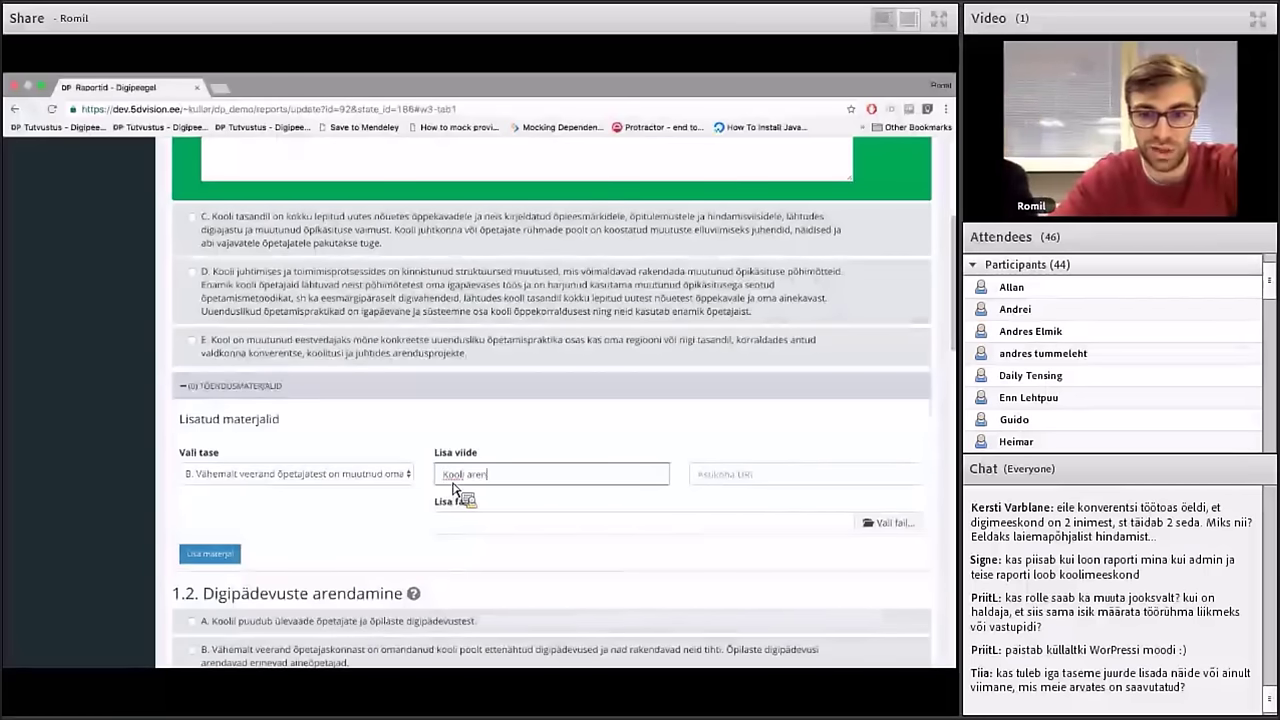
pyautogui.write('gukava')
pyautogui.press('Tab')
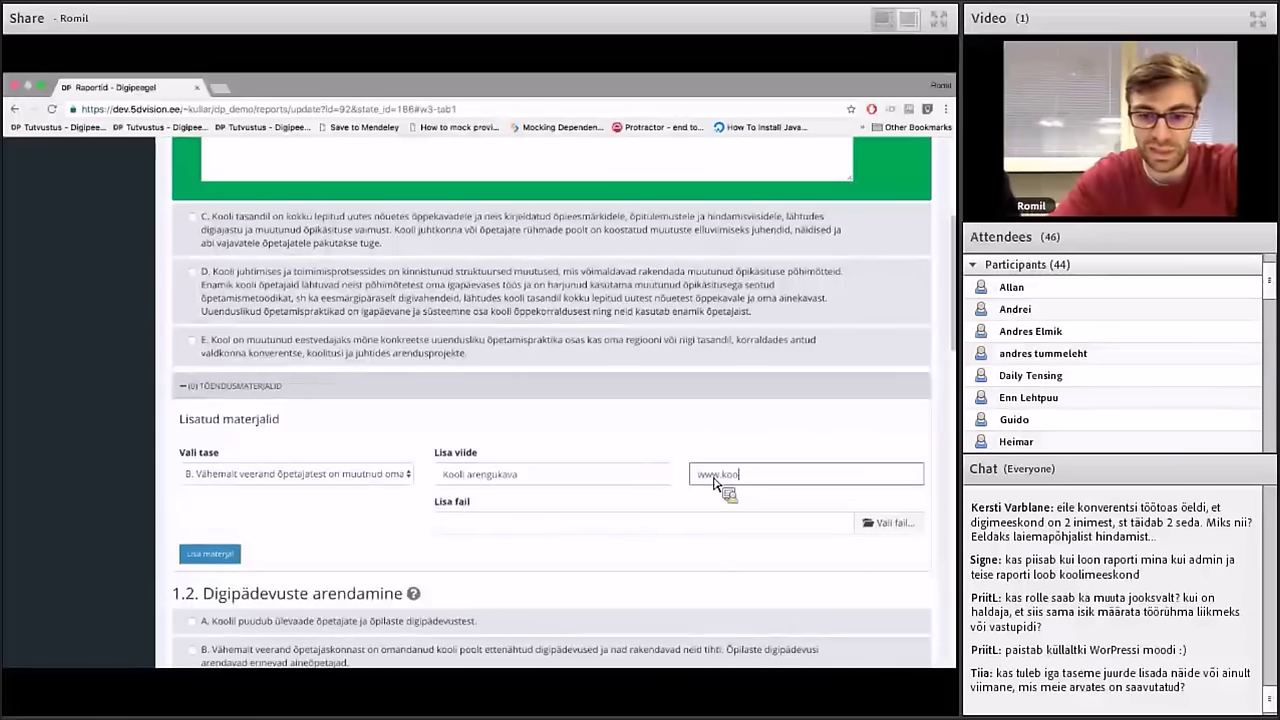
pyautogui.write('www.kool.ee/arengukava.pdf')
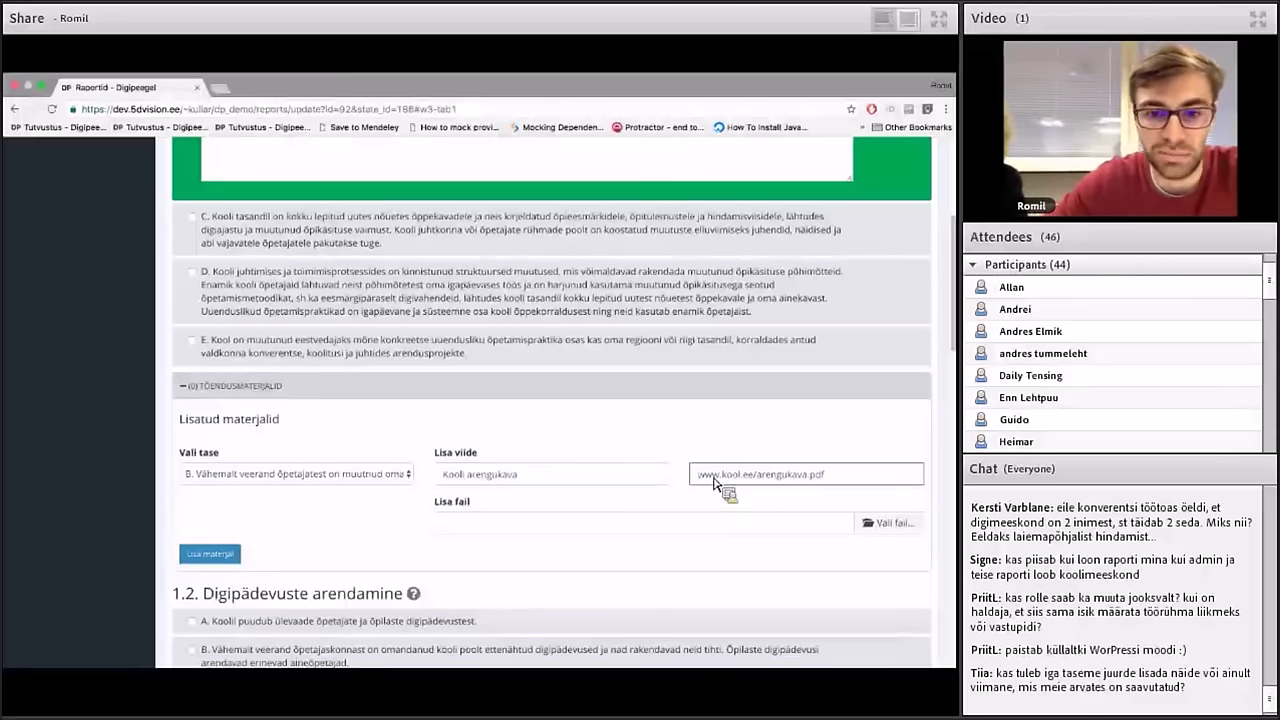
pyautogui.scroll(-1, 714, 483)
pyautogui.click(232, 553)
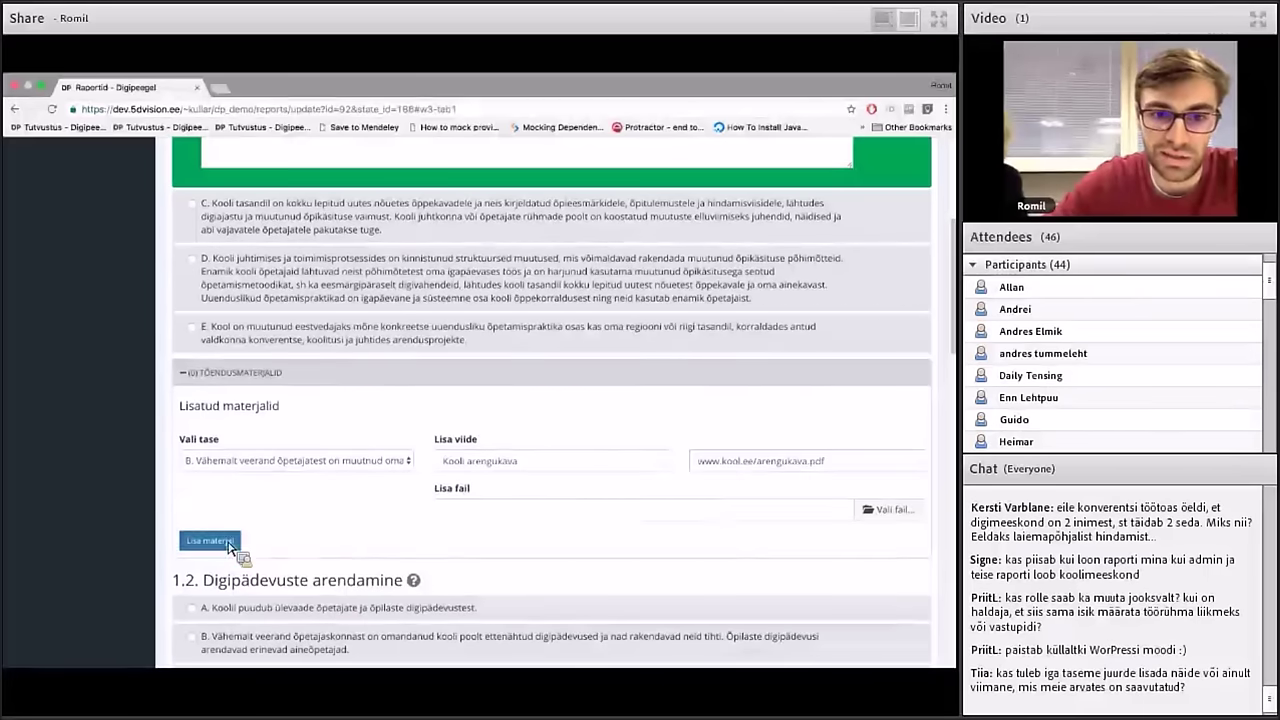
pyautogui.scroll(1, 445, 325)
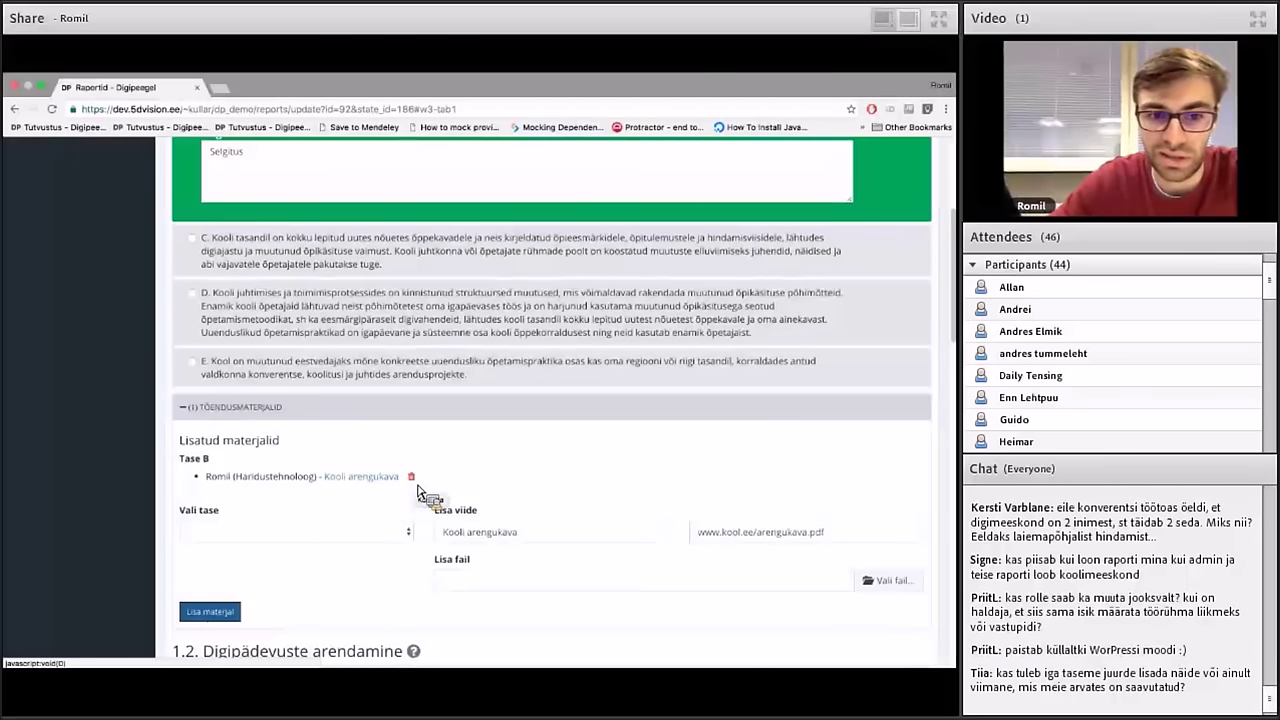
pyautogui.scroll(3, 418, 490)
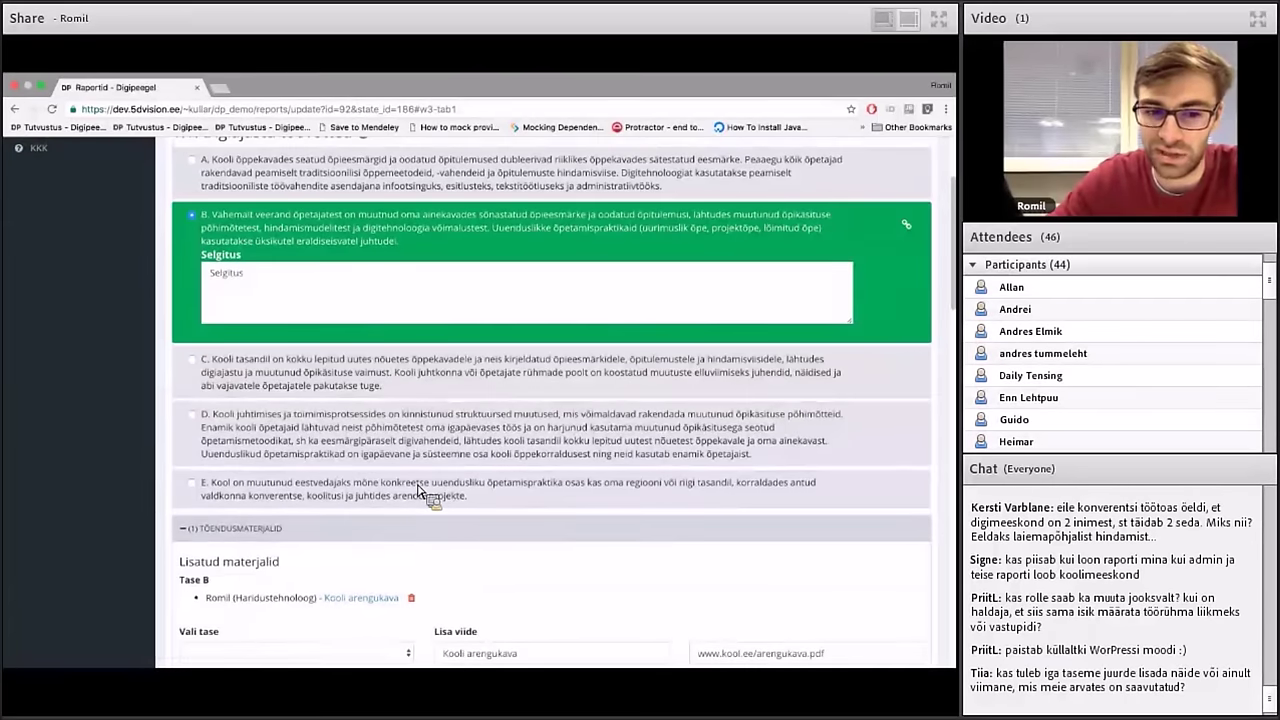
# Check and close the level B evidence popup, collapse Tõendusmaterjalid, and save the Õpikäsitus answers
pyautogui.click(910, 229)
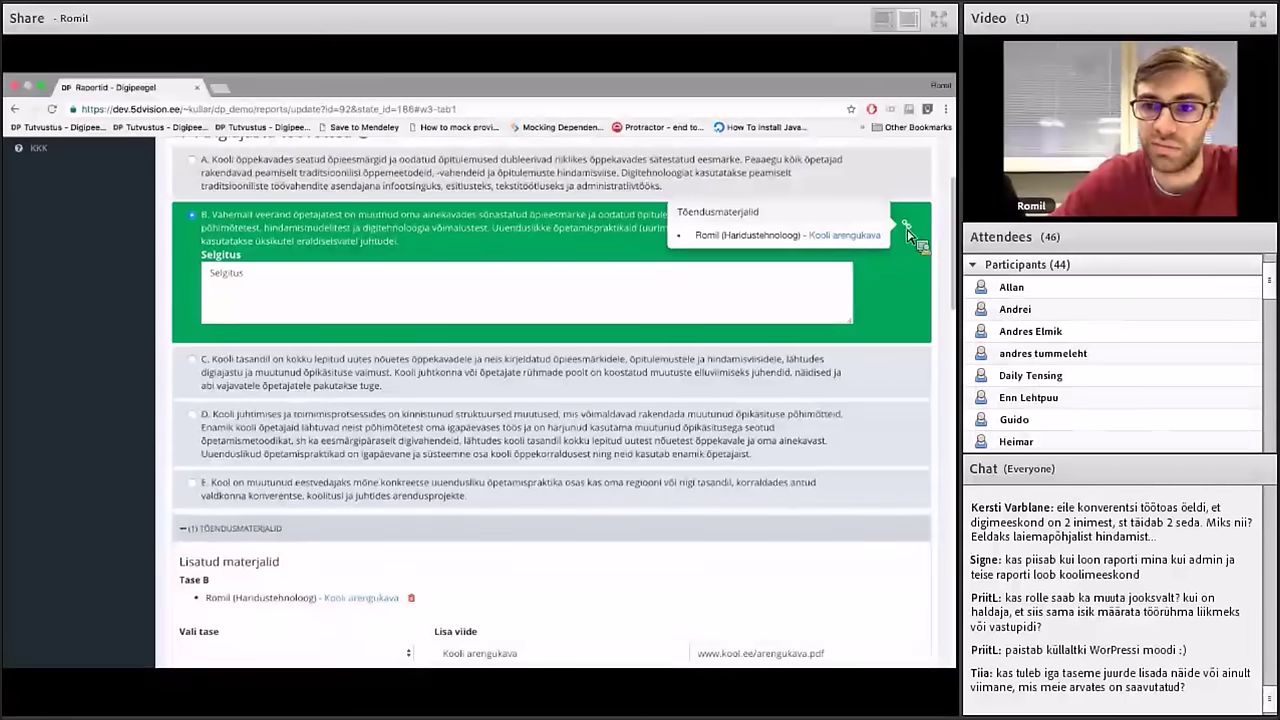
pyautogui.click(908, 230)
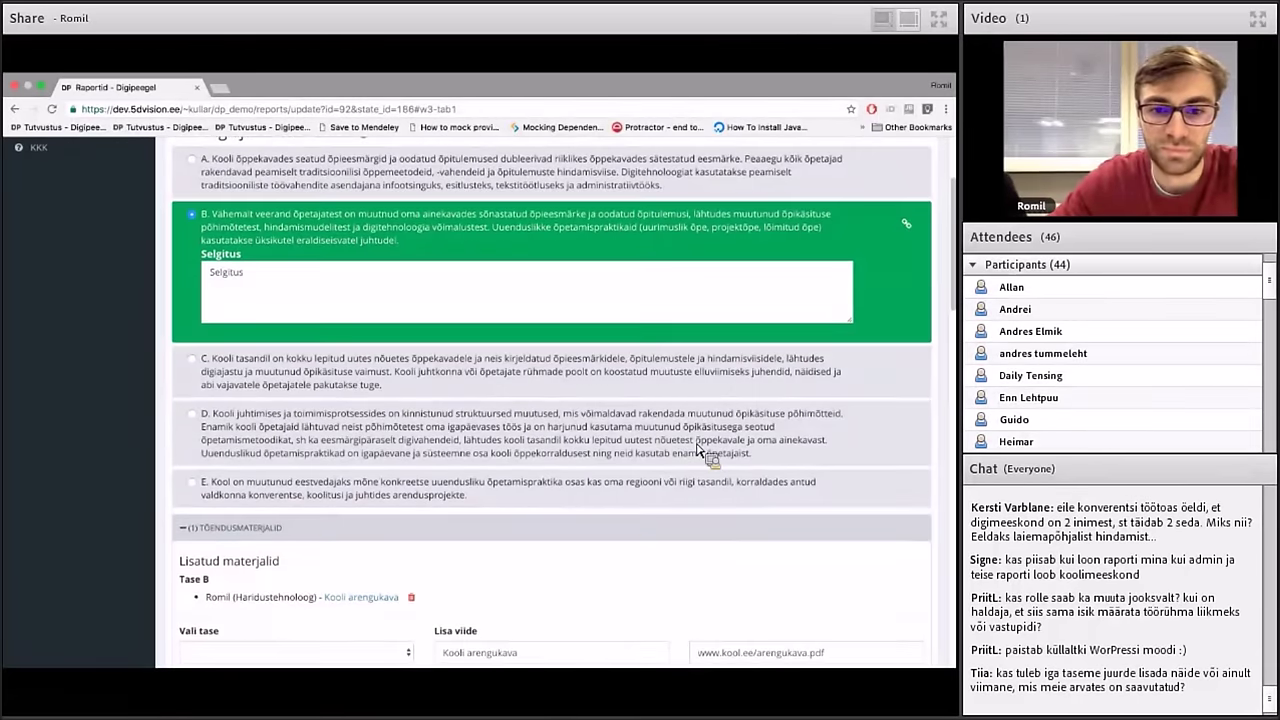
pyautogui.scroll(-1, 698, 450)
pyautogui.click(213, 520)
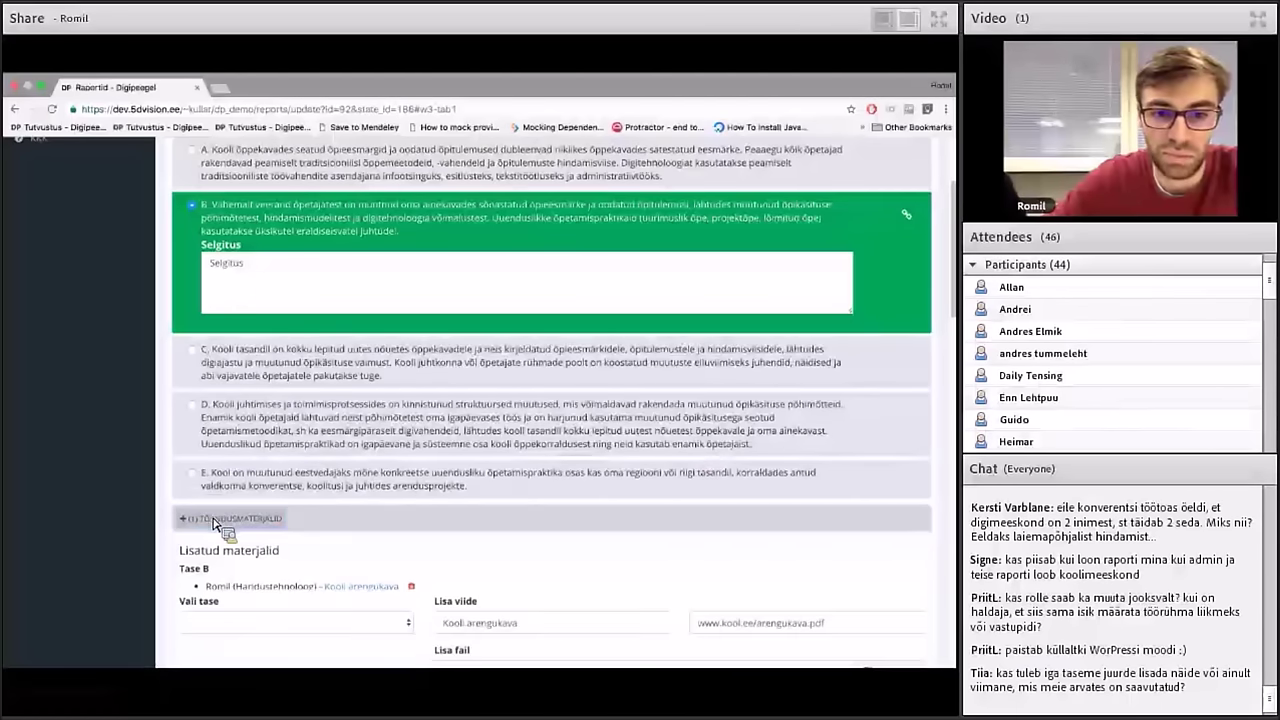
pyautogui.scroll(3, 214, 518)
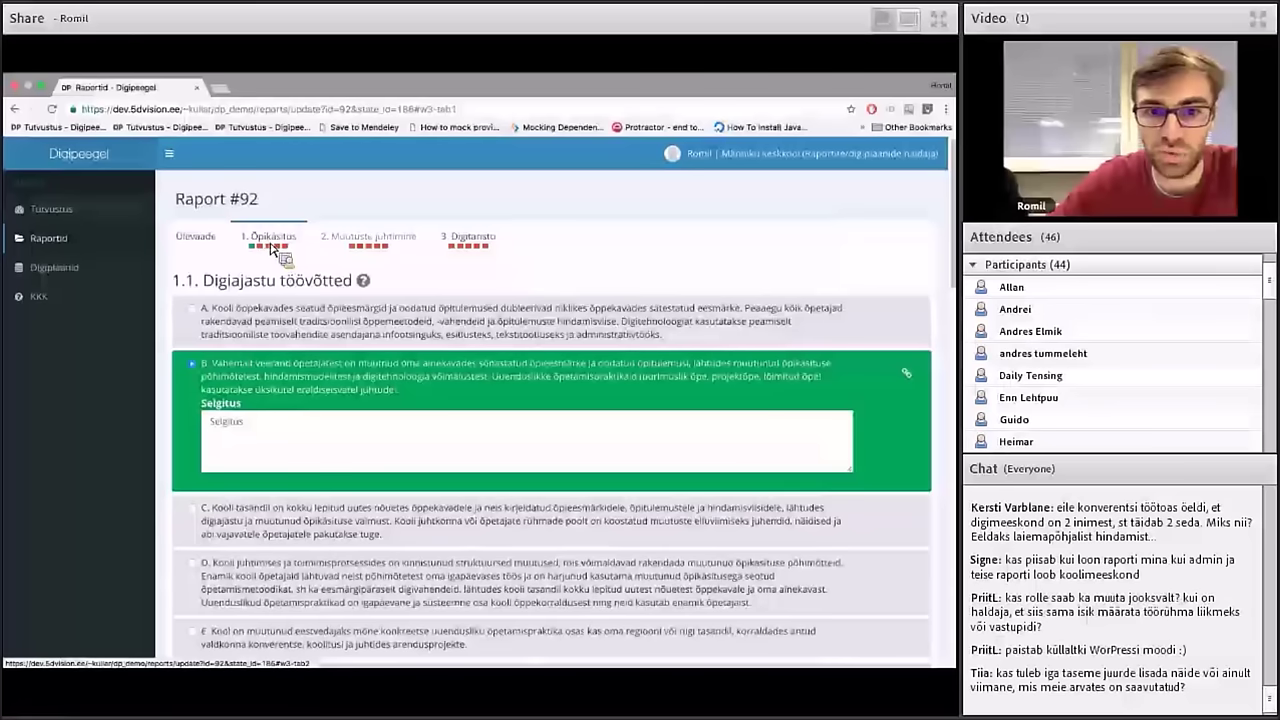
pyautogui.scroll(-10, 380, 470)
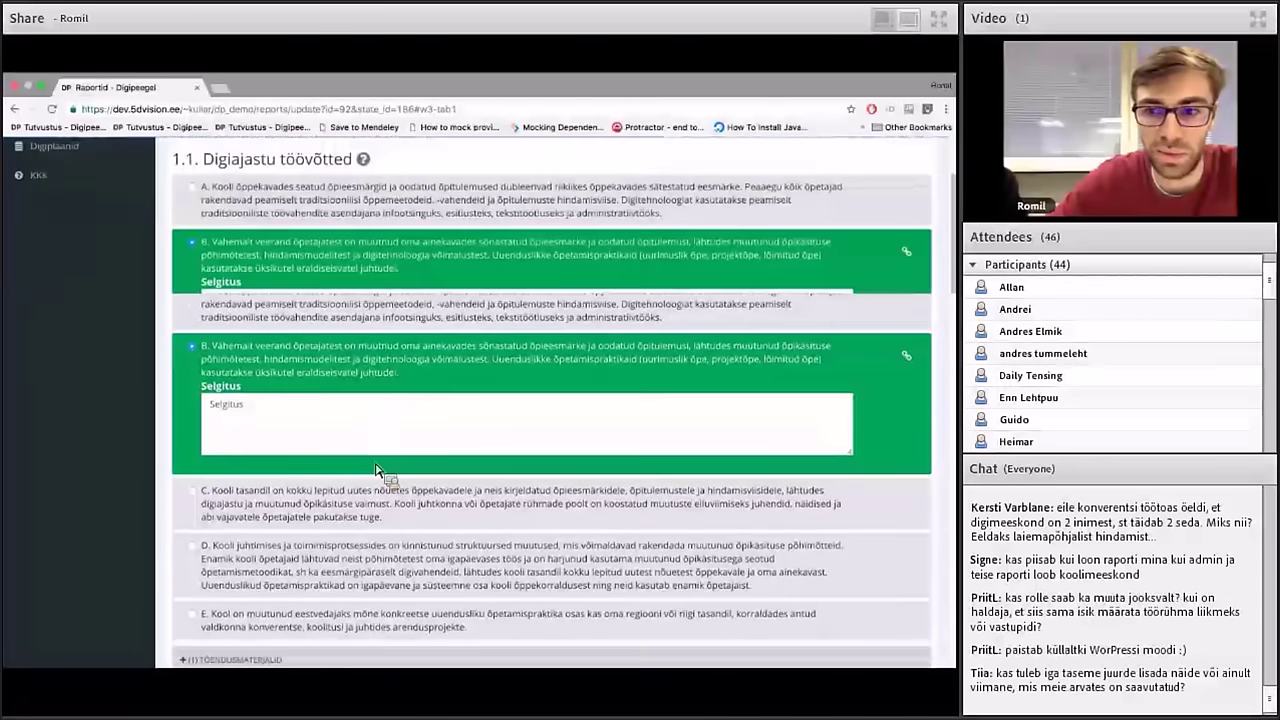
pyautogui.scroll(-8, 380, 470)
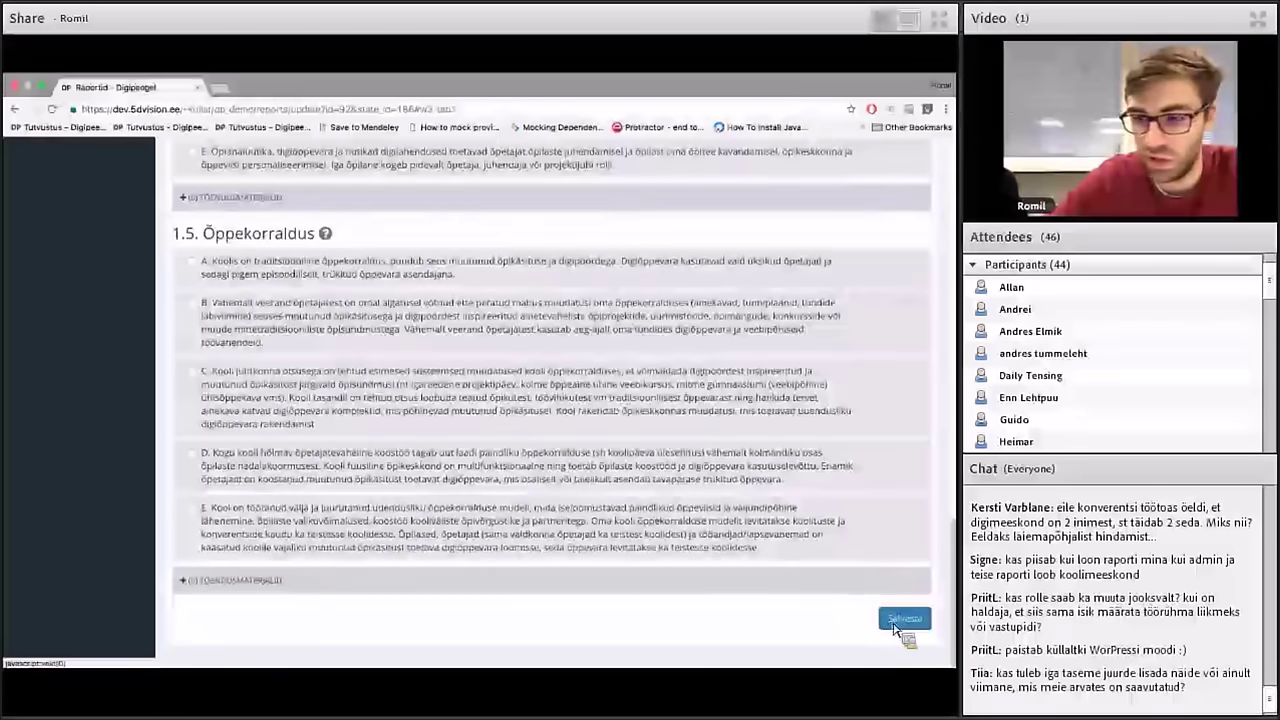
pyautogui.click(896, 627)
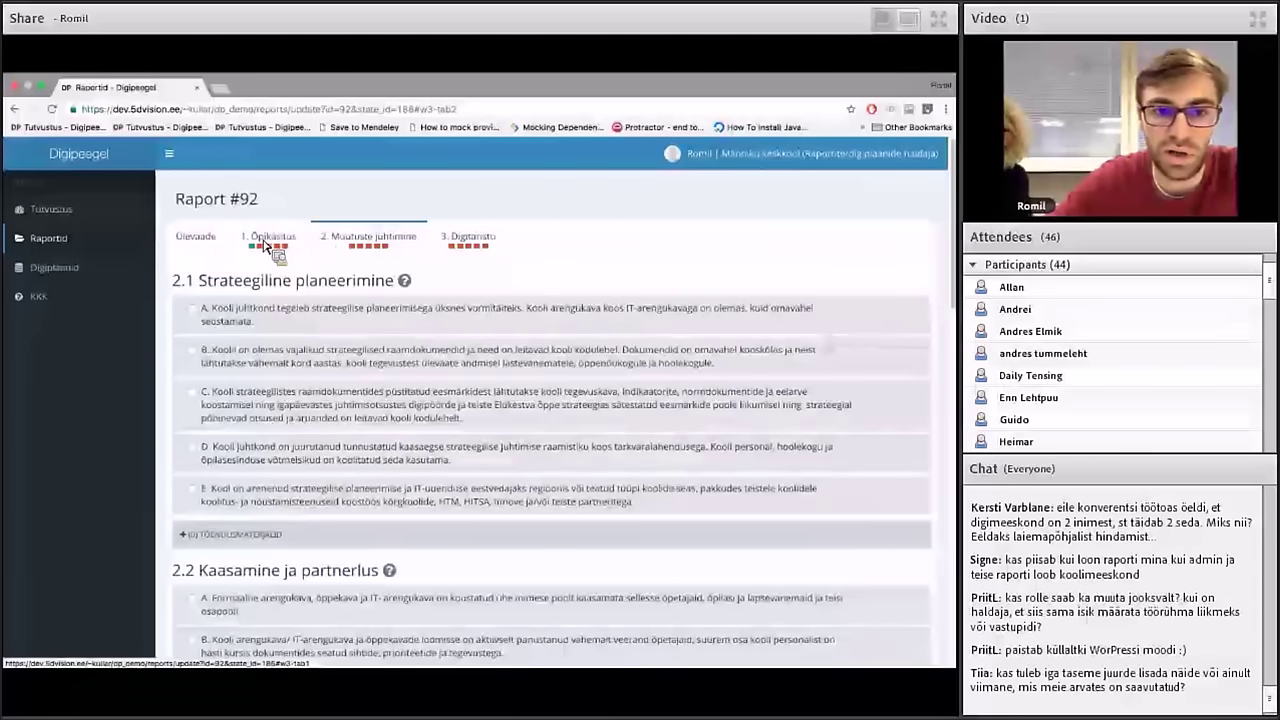
# View Raport #92's overview chart showing 1.1 Digiajastu töövõtted filled at level B
pyautogui.click(211, 241)
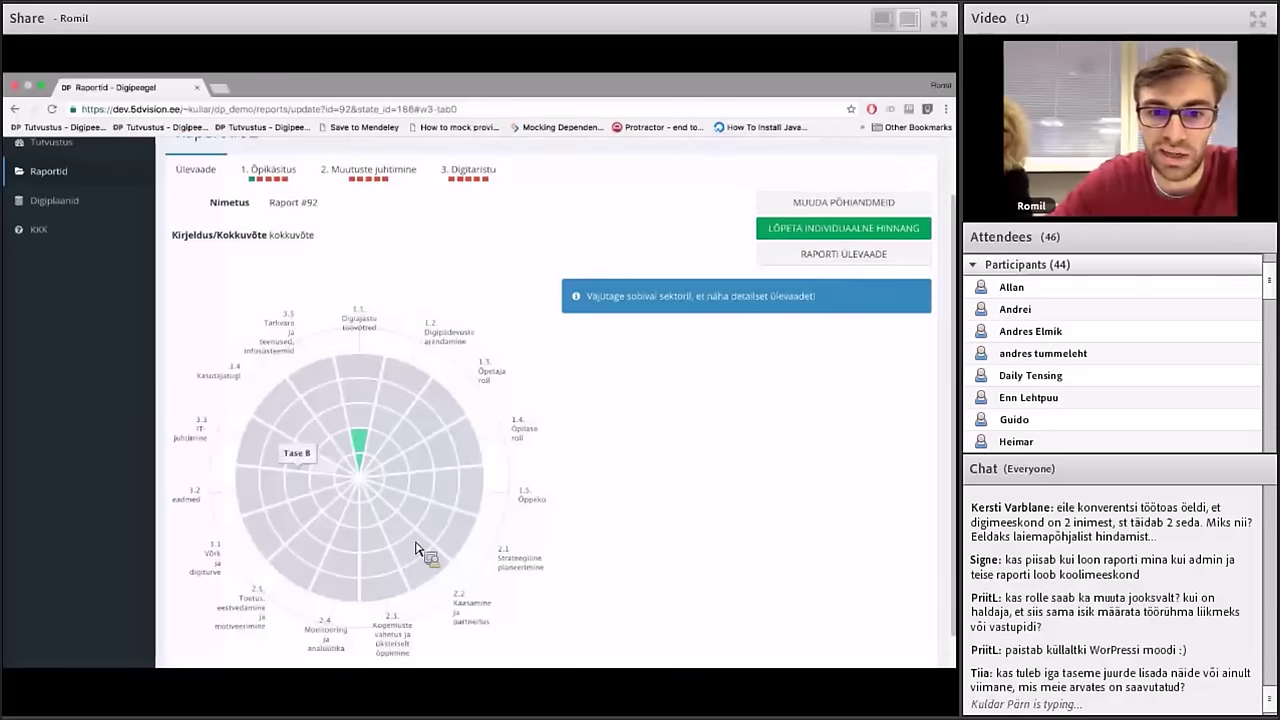
pyautogui.scroll(1, 340, 300)
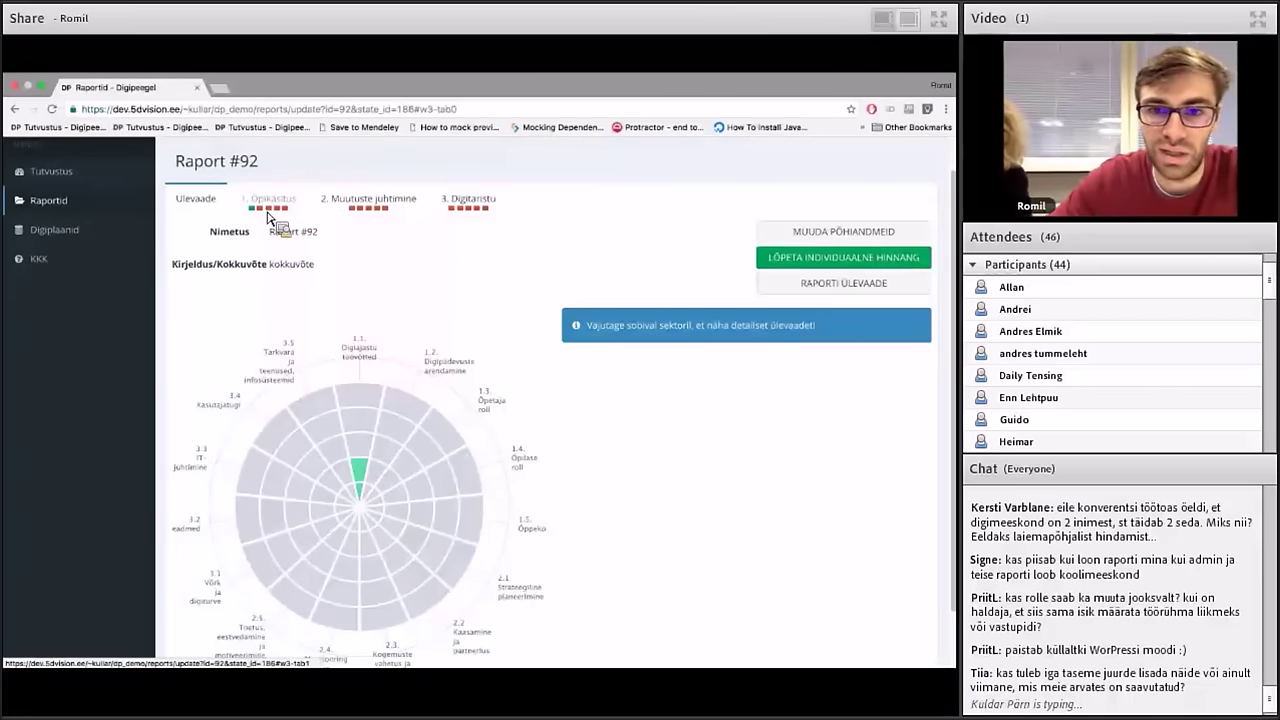
# In Õpikäsitus choose level C for 1.2 and B for 1.4 Õpilase roll, then save
pyautogui.click(270, 217)
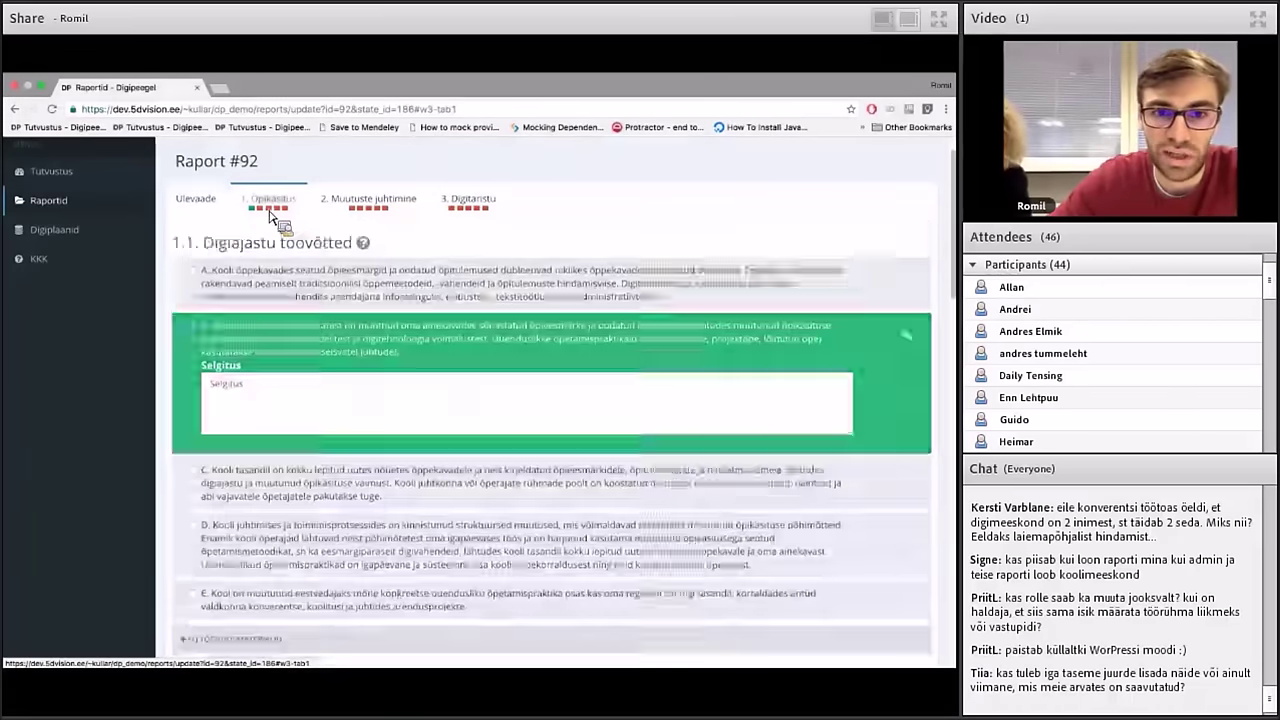
pyautogui.scroll(-5, 383, 333)
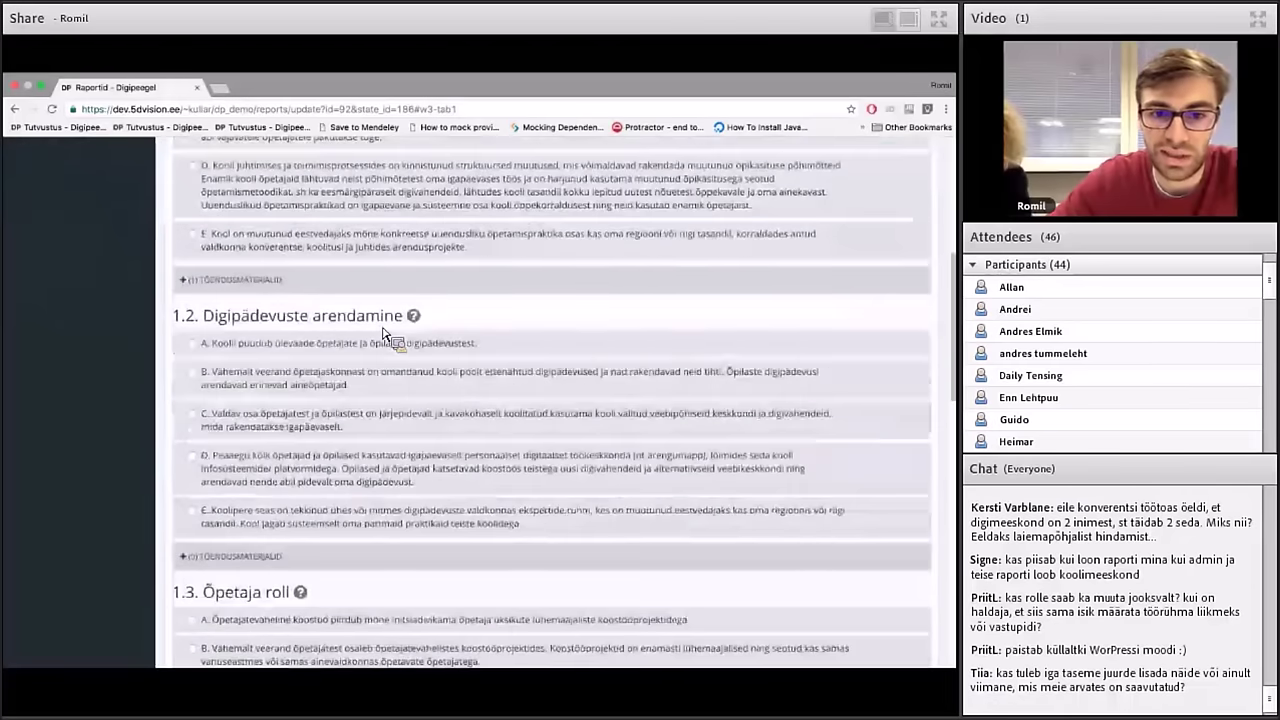
pyautogui.click(378, 388)
pyautogui.scroll(-5, 378, 390)
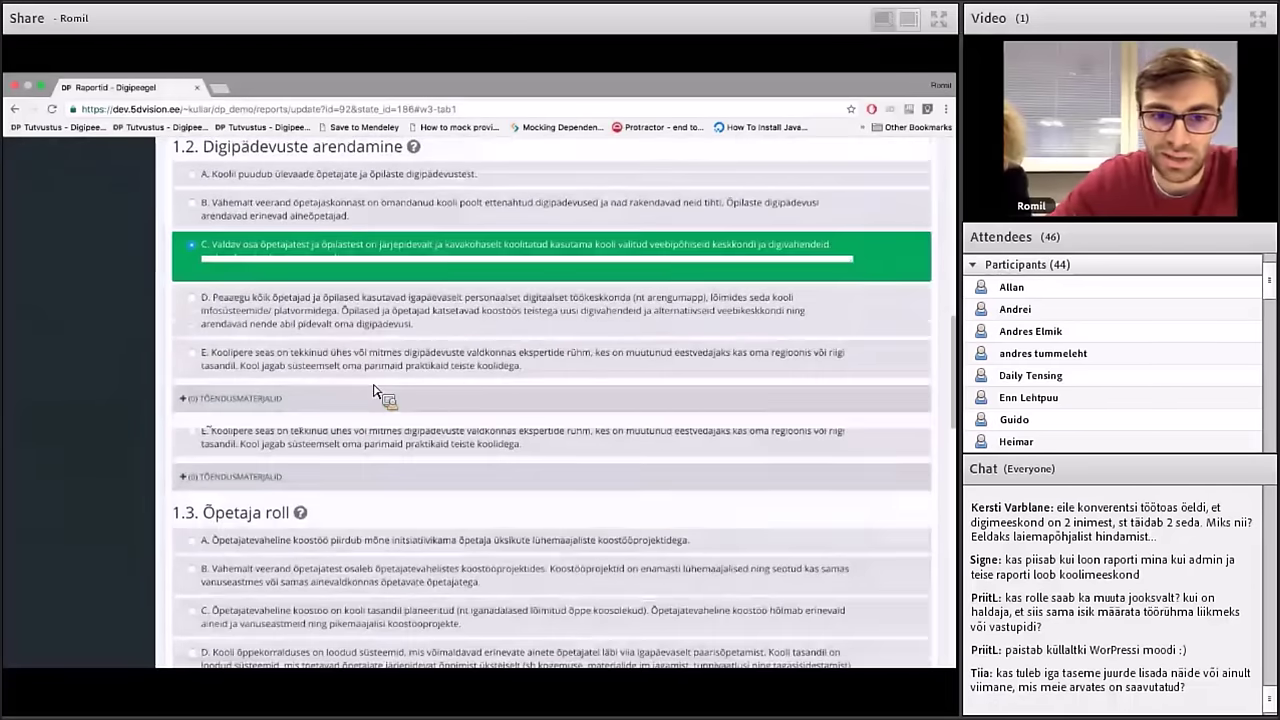
pyautogui.scroll(-4, 377, 390)
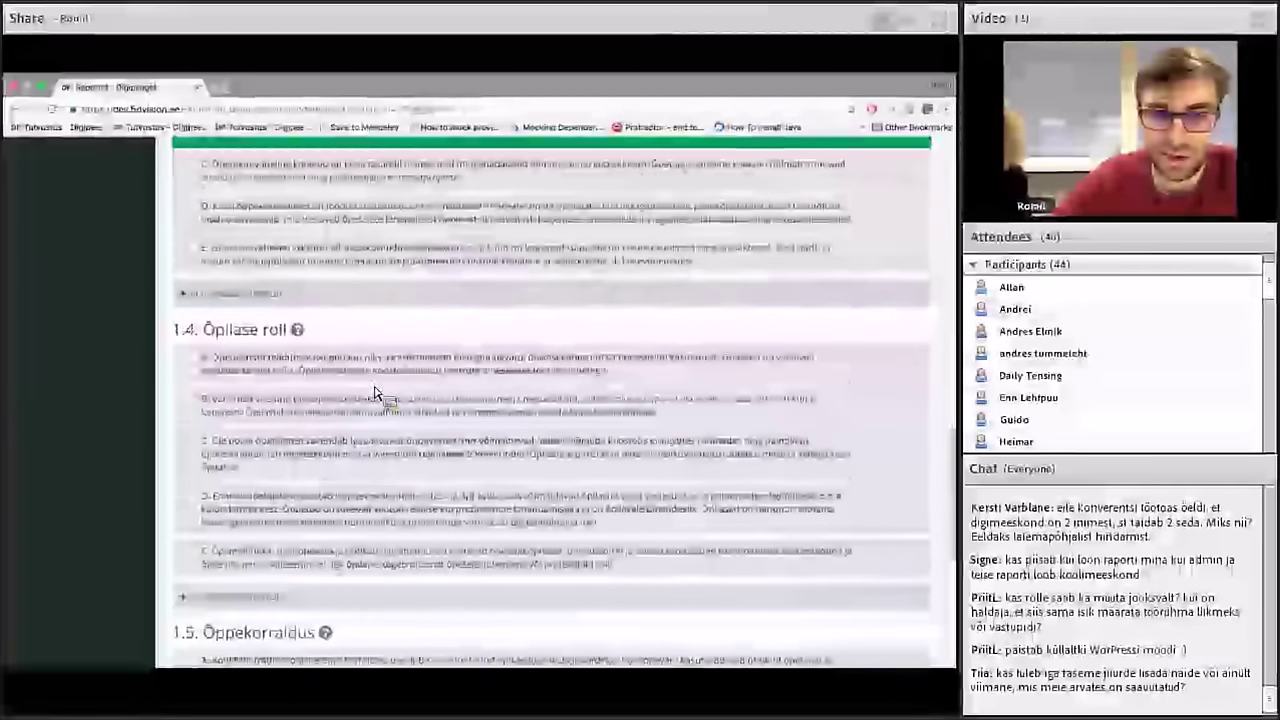
pyautogui.click(374, 403)
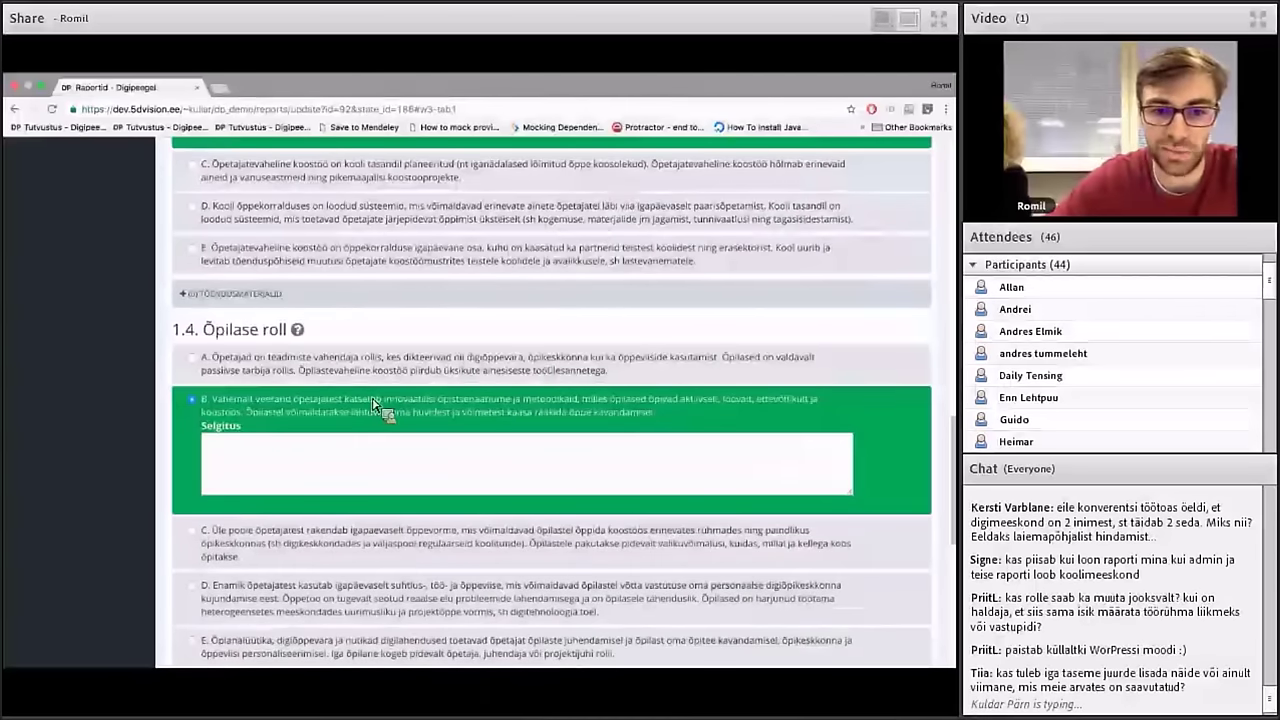
pyautogui.scroll(-5, 376, 410)
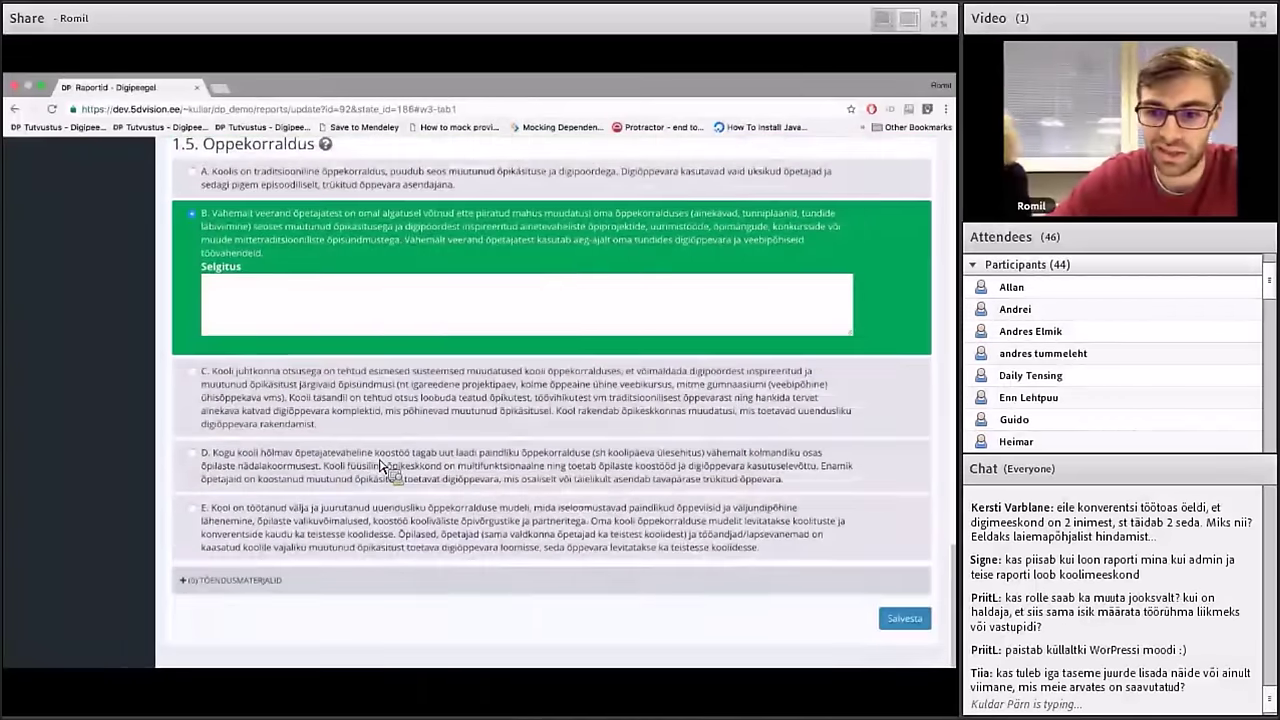
pyautogui.click(886, 620)
# Set Muutuste juhtimine levels 2.1 B, 2.2 B, 2.4 C, 2.5 C and save
pyautogui.click(514, 355)
pyautogui.scroll(-3, 503, 362)
pyautogui.click(503, 362)
pyautogui.scroll(-3, 503, 366)
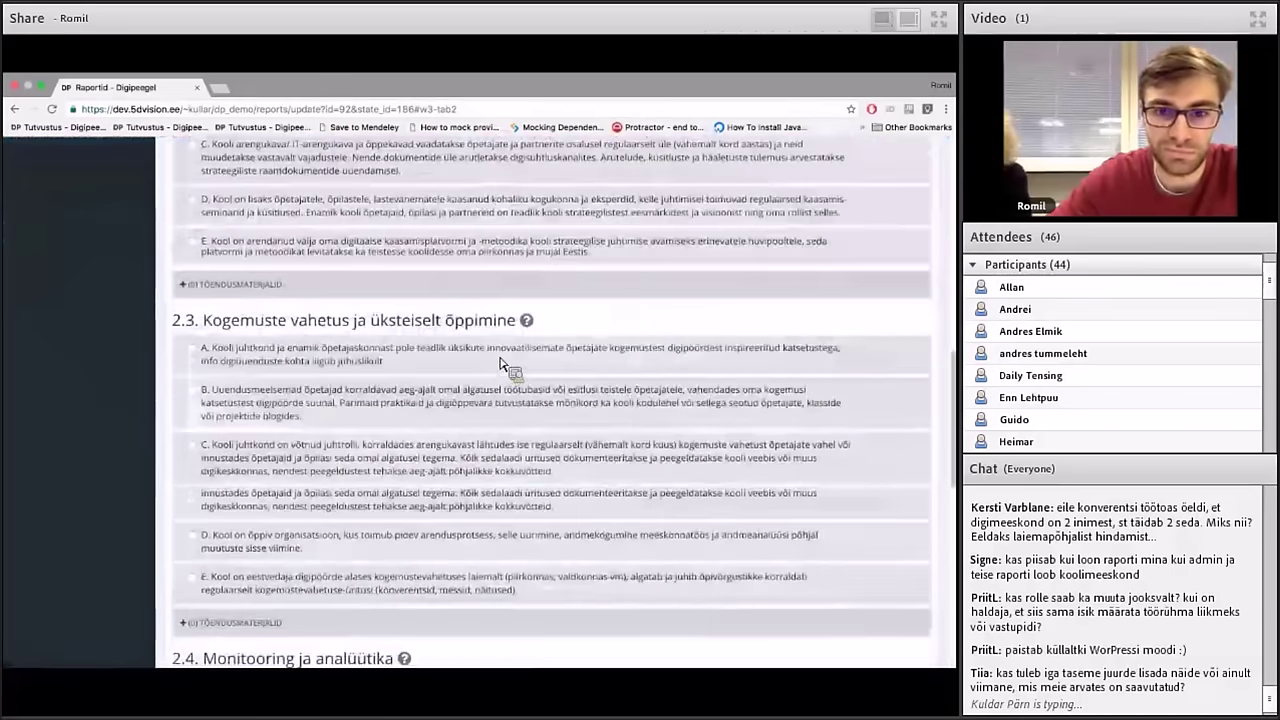
pyautogui.scroll(-3, 503, 366)
pyautogui.click(499, 423)
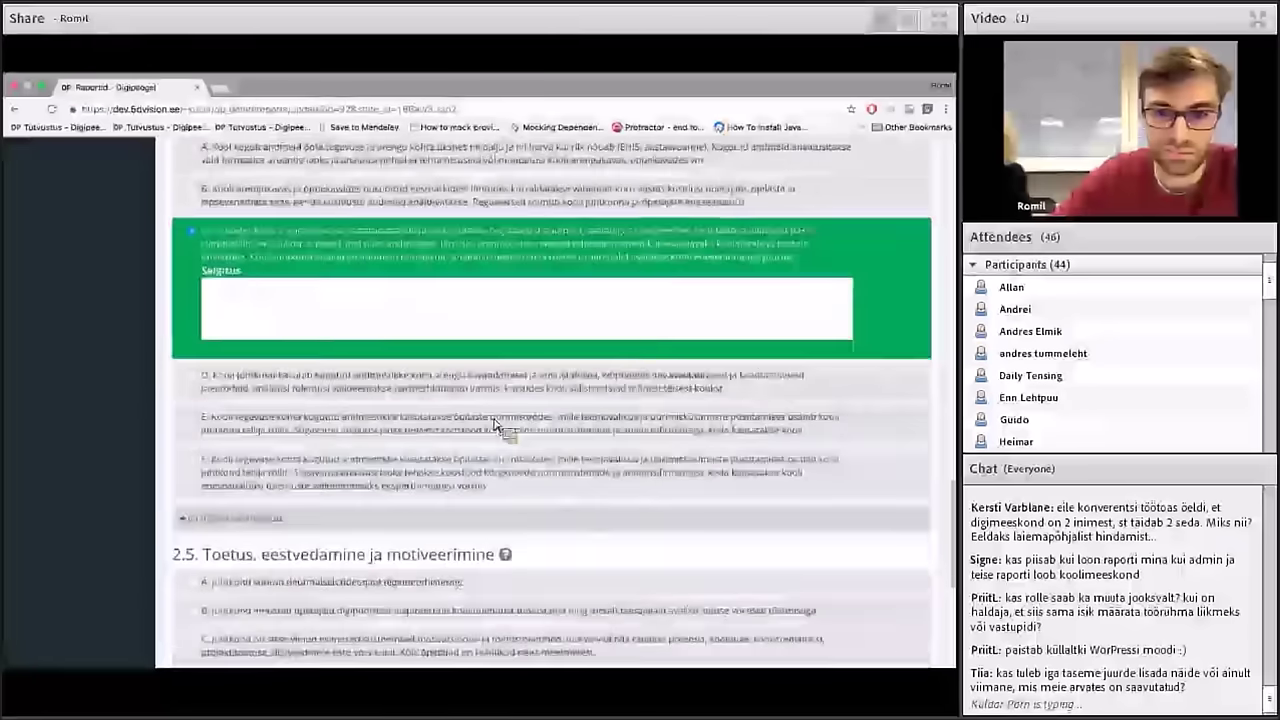
pyautogui.scroll(-3, 499, 423)
pyautogui.click(497, 438)
pyautogui.scroll(-2, 530, 460)
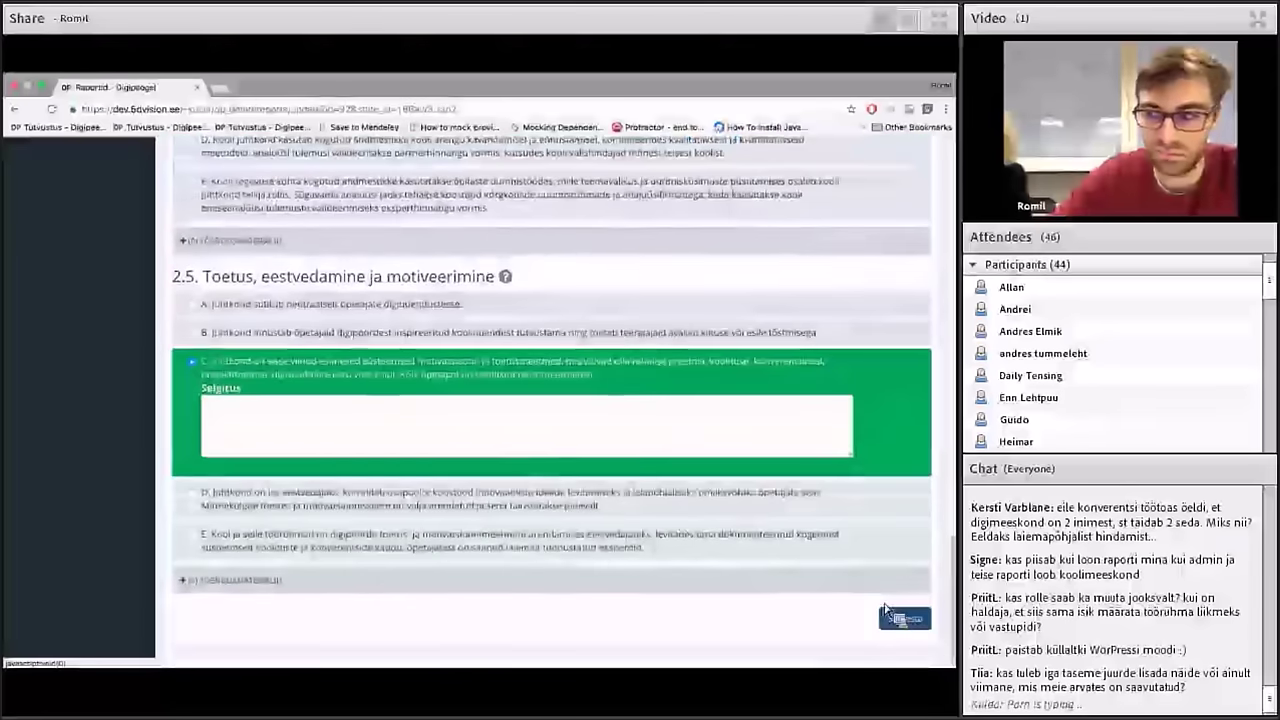
pyautogui.click(905, 615)
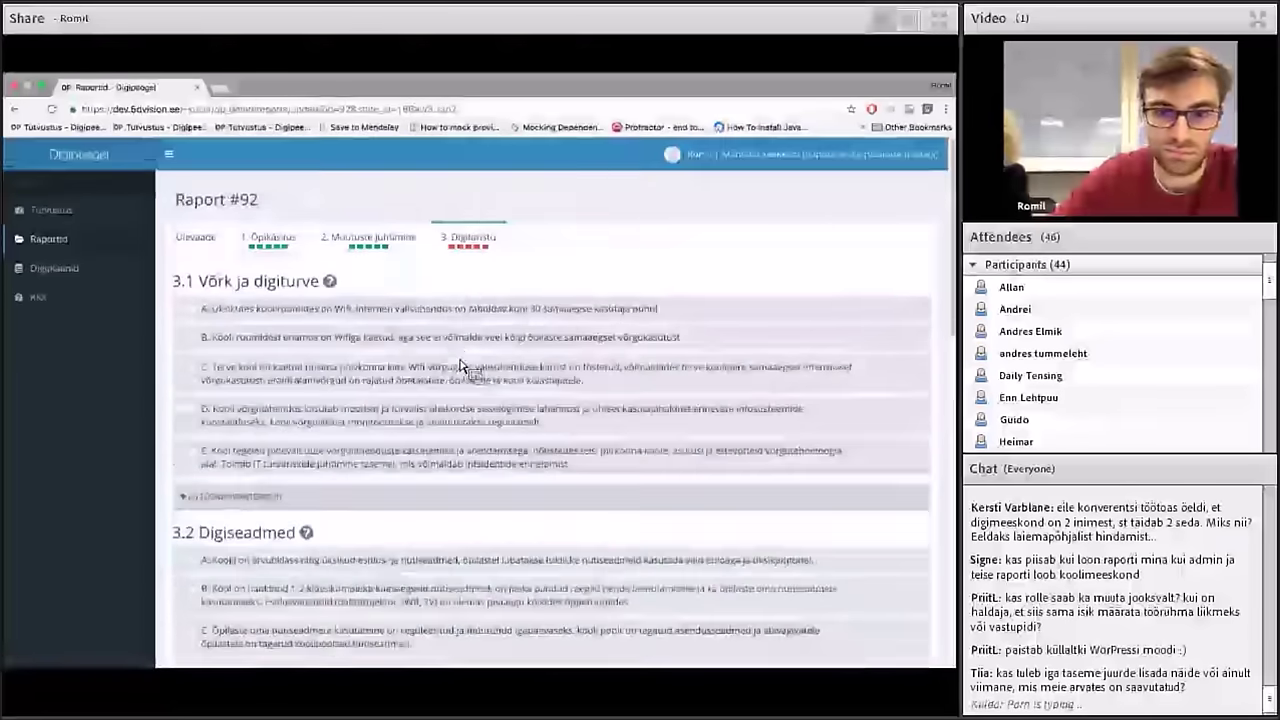
# Set Digitaristu levels 3.1 C, 3.2 B, 3.3 C, 3.4 D, 3.5 C and save
pyautogui.click(466, 369)
pyautogui.scroll(-2, 460, 370)
pyautogui.click(466, 371)
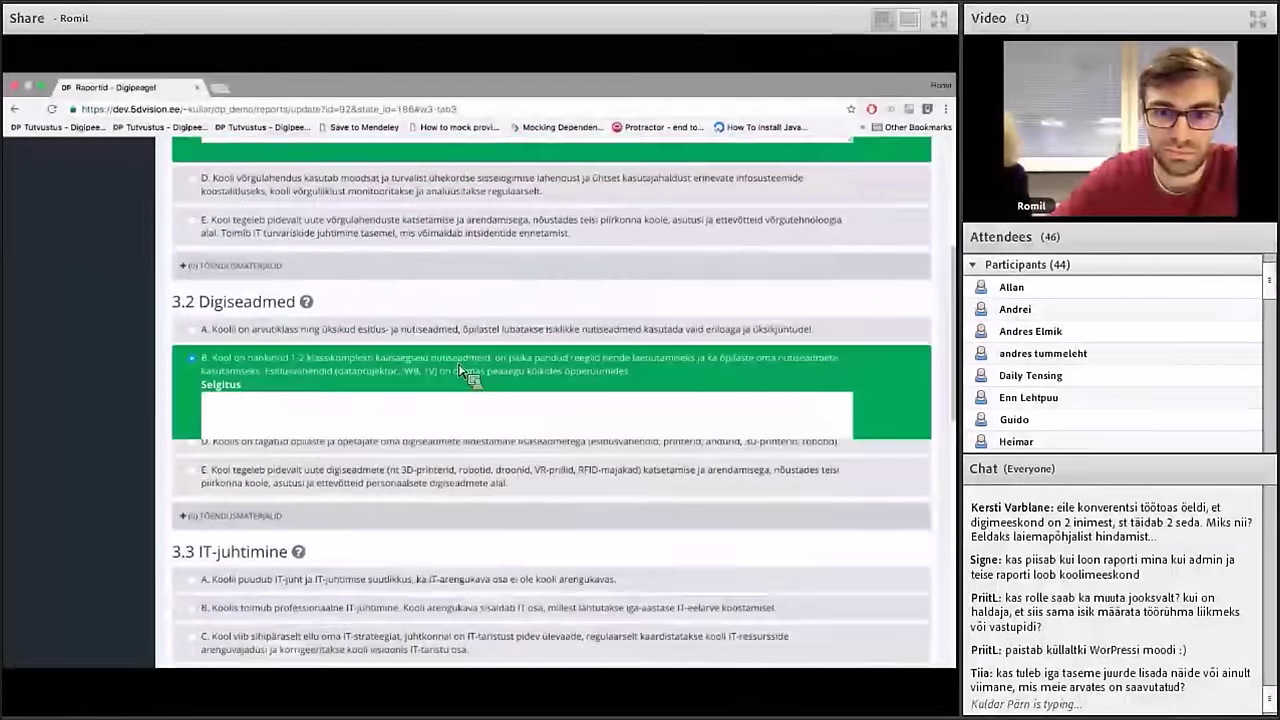
pyautogui.scroll(-2, 465, 371)
pyautogui.click(455, 444)
pyautogui.scroll(-4, 460, 440)
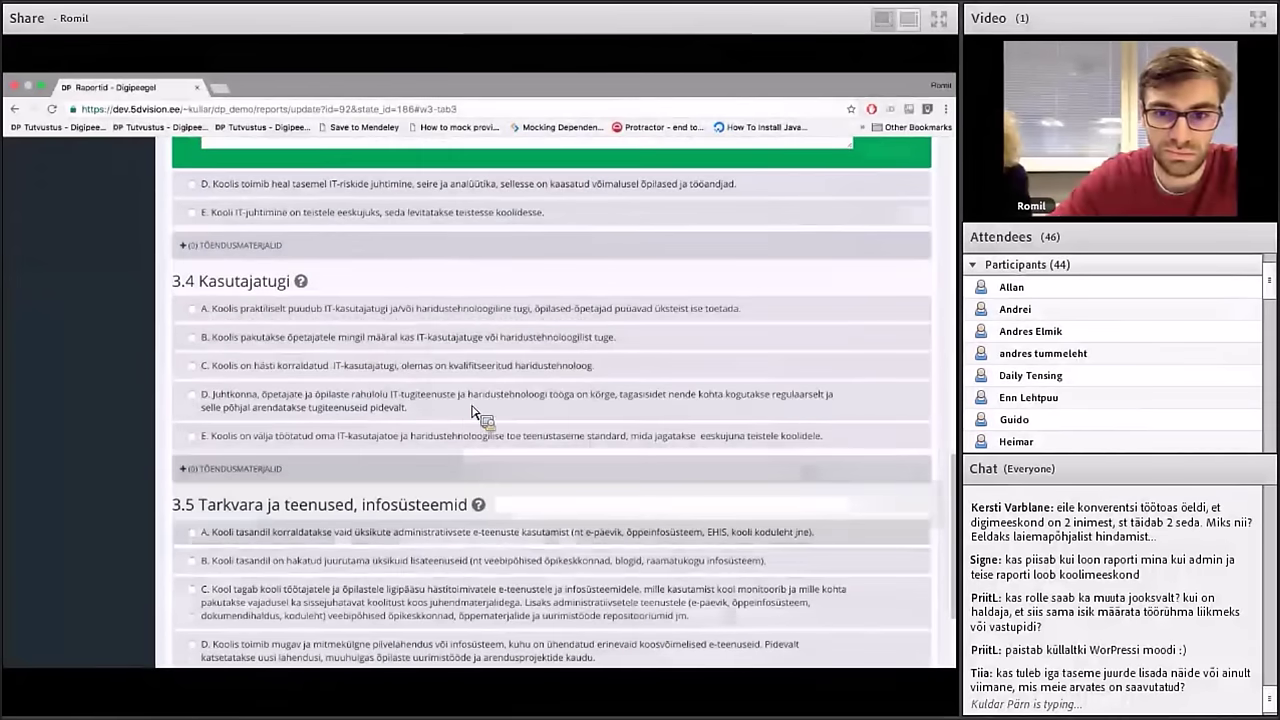
pyautogui.click(496, 393)
pyautogui.scroll(-2, 498, 395)
pyautogui.click(500, 447)
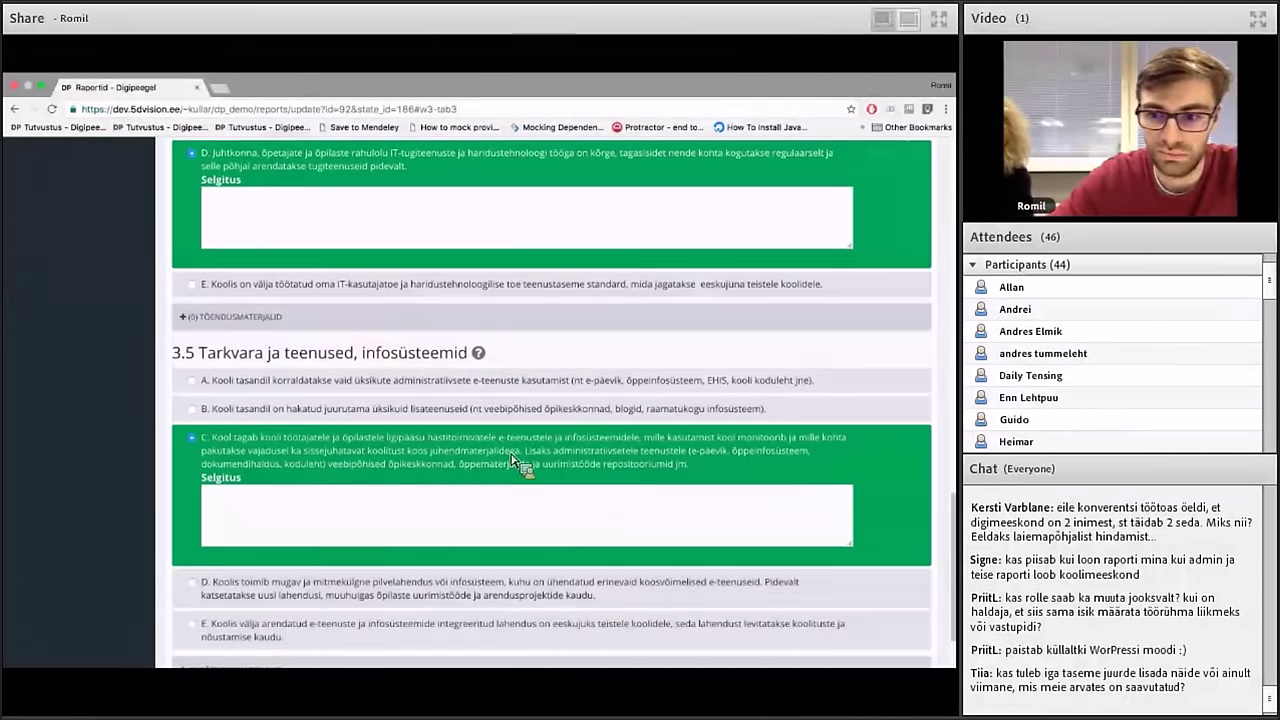
pyautogui.scroll(-2, 700, 520)
pyautogui.click(904, 618)
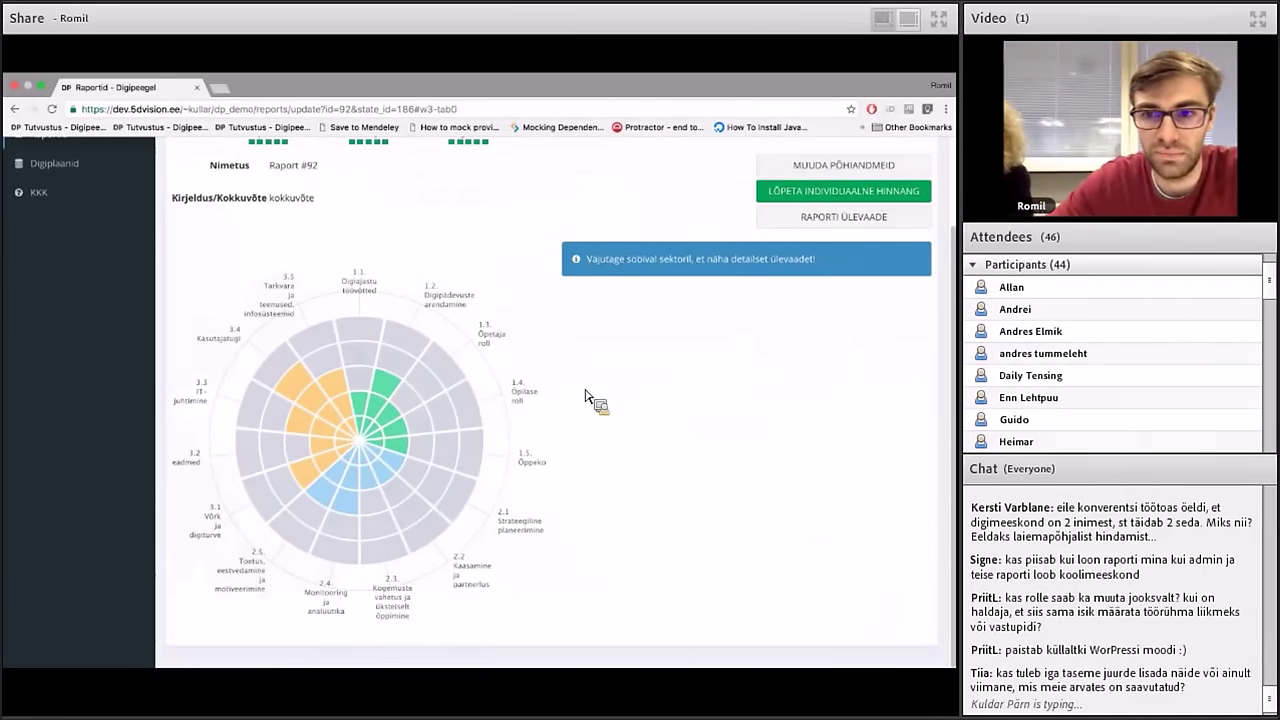
# Step through levels A, B and C of the 1.2 Digipädevuste arendamine sector on the chart
pyautogui.scroll(1, 587, 396)
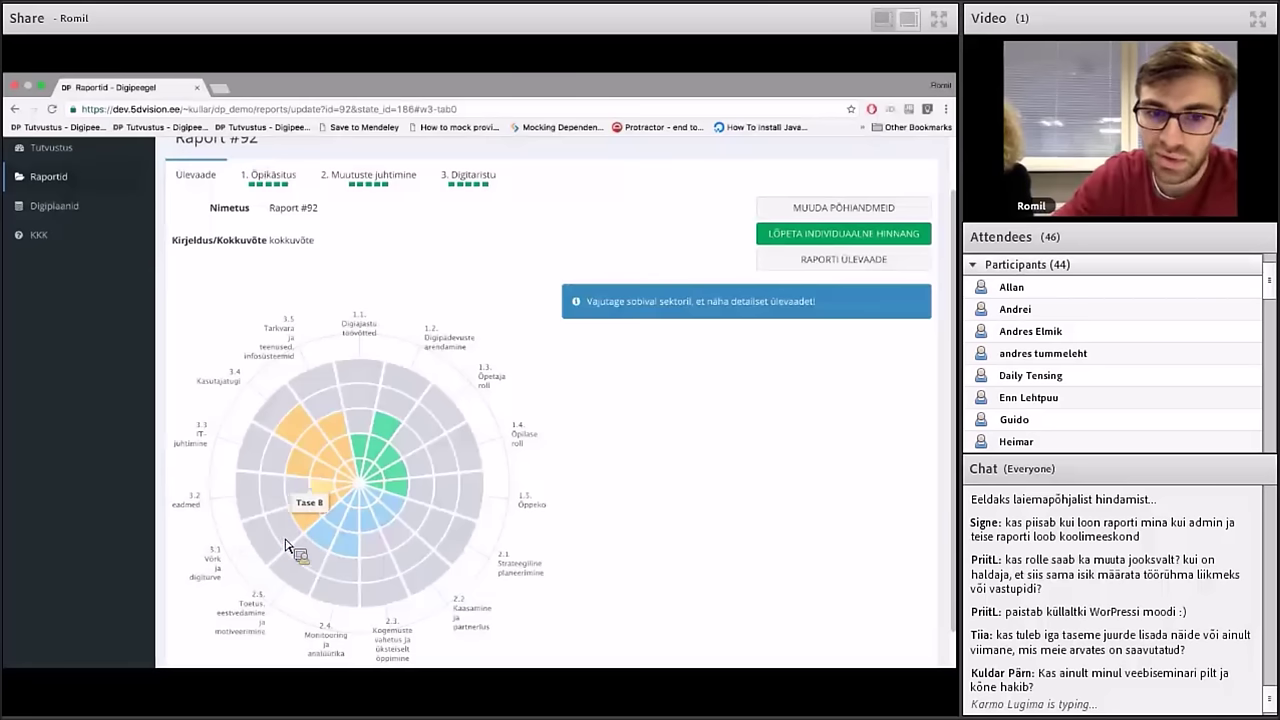
pyautogui.click(370, 475)
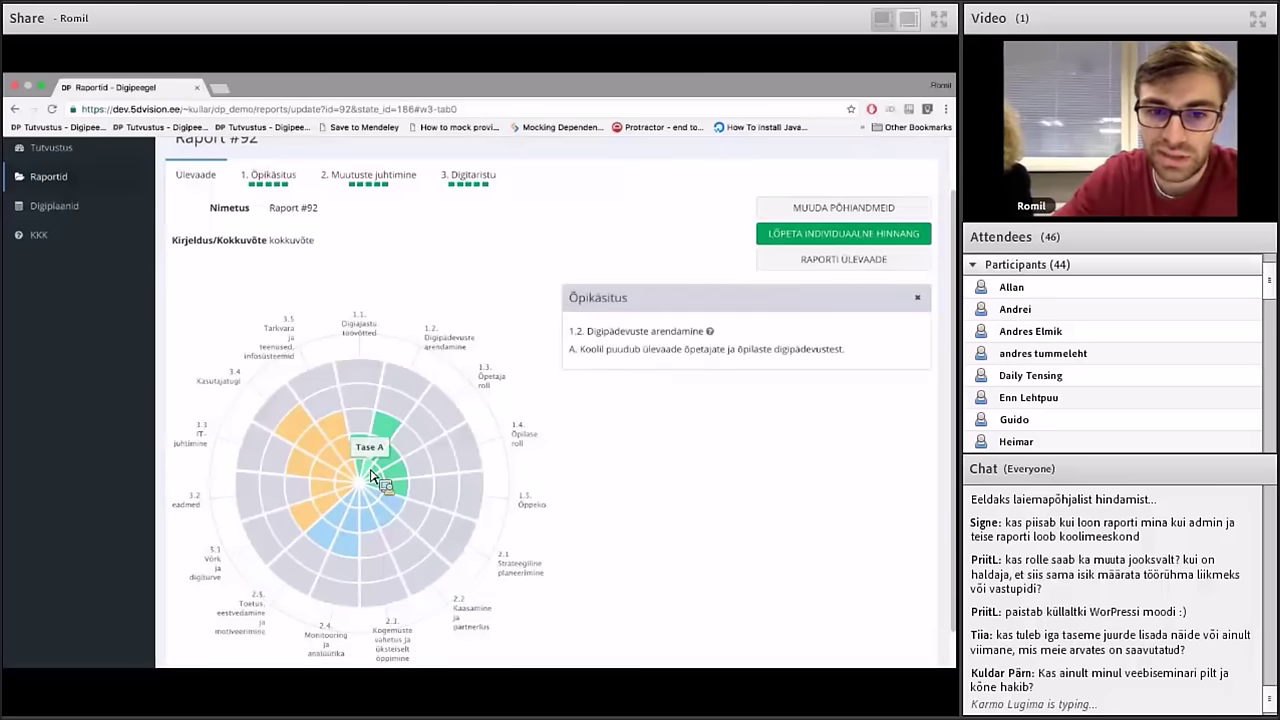
pyautogui.click(387, 460)
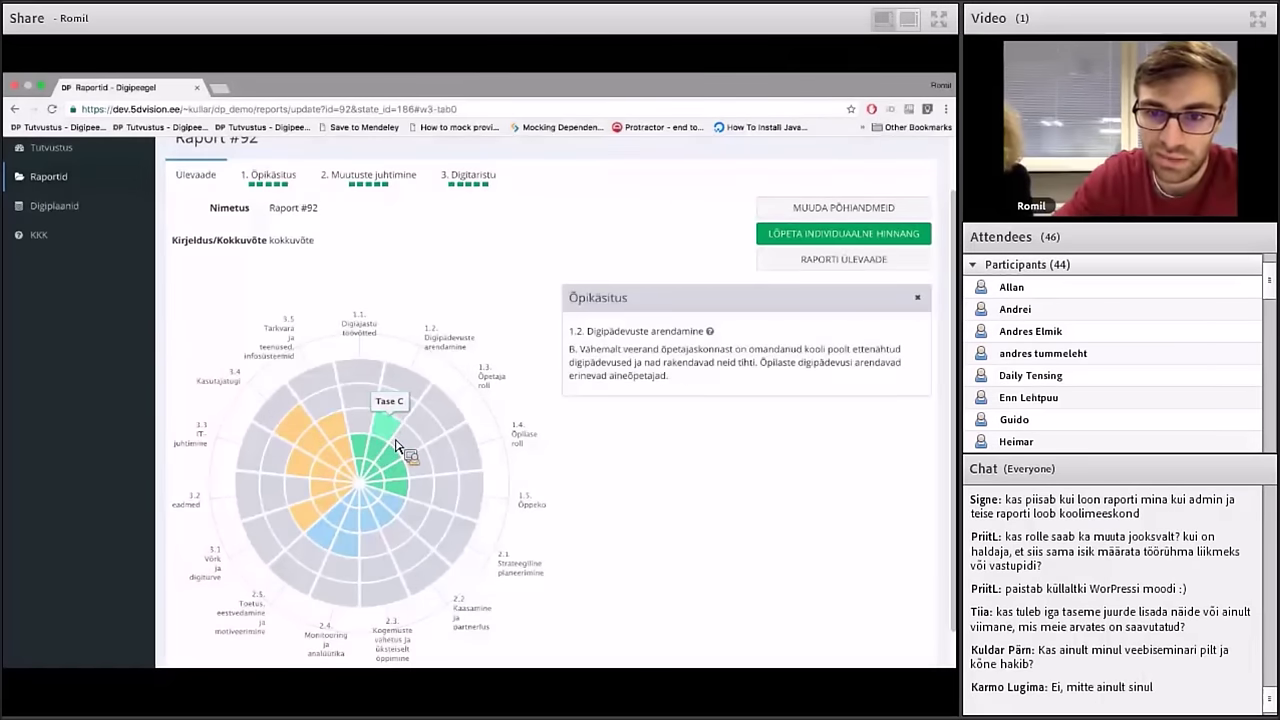
pyautogui.click(397, 447)
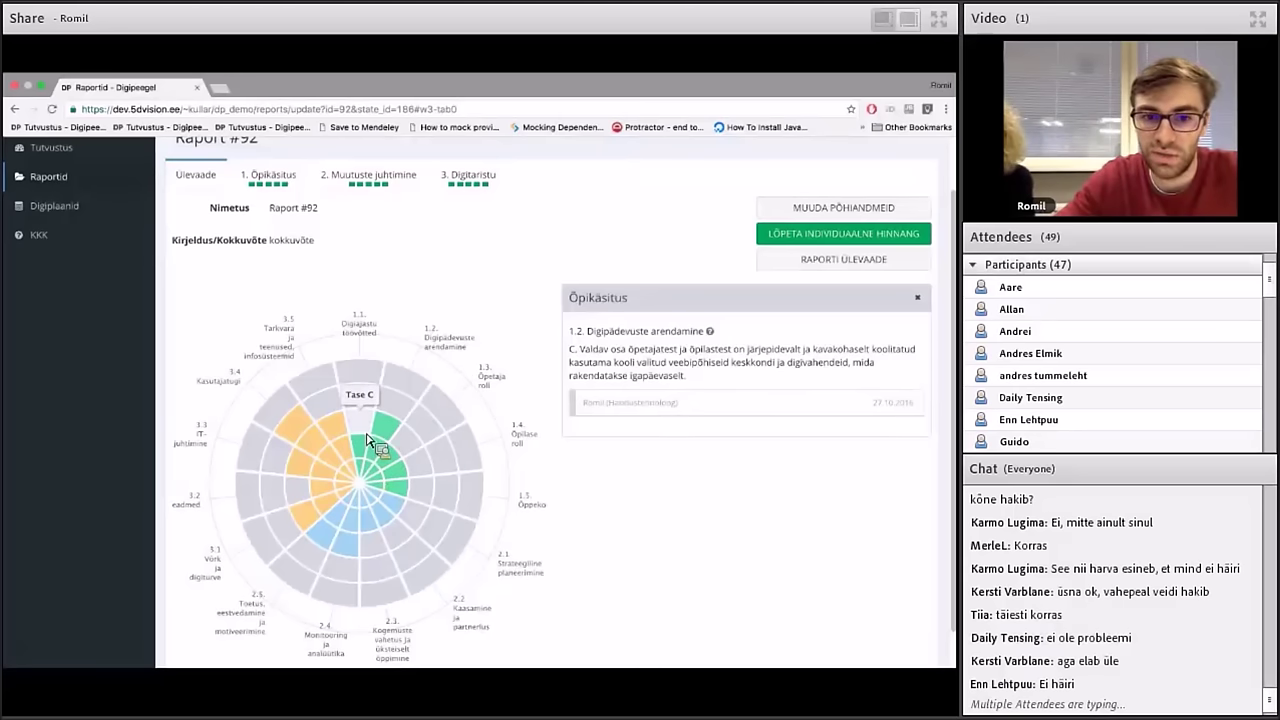
# Show 1.1 Digiajastu töövõtted details, expanding its Selgitus answer and Kooli arengukava evidence
pyautogui.click(366, 460)
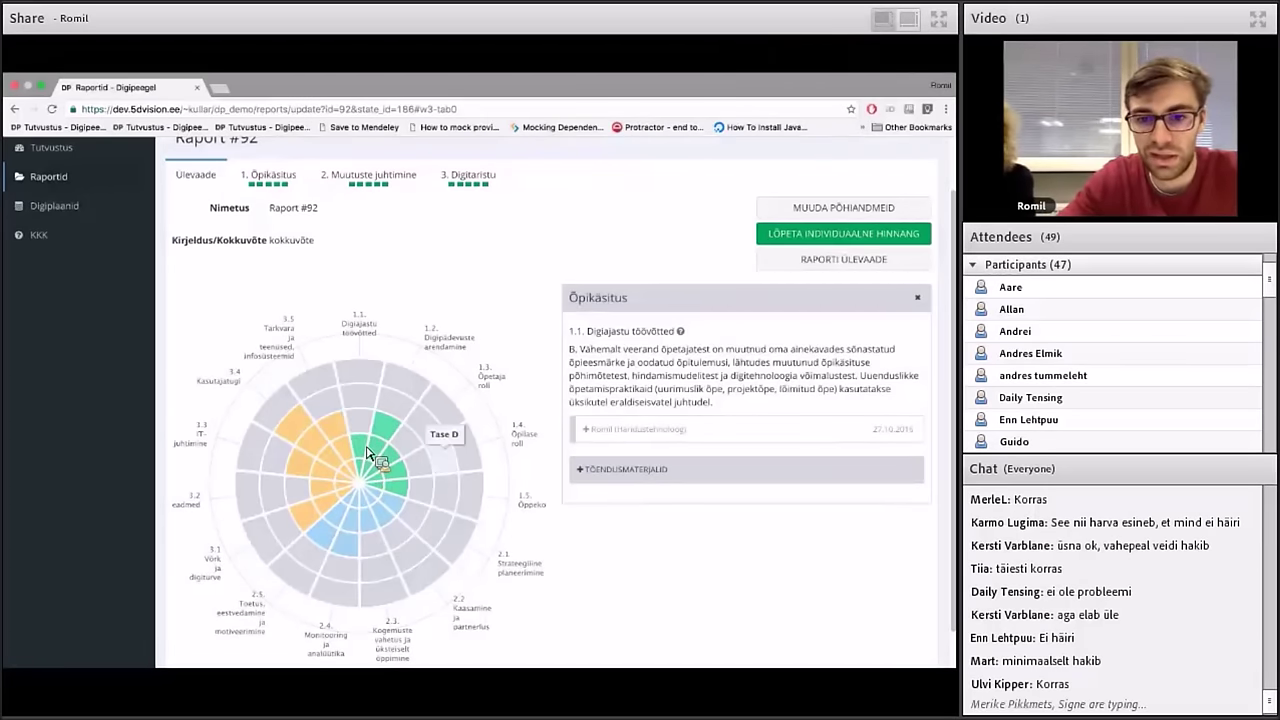
pyautogui.click(596, 430)
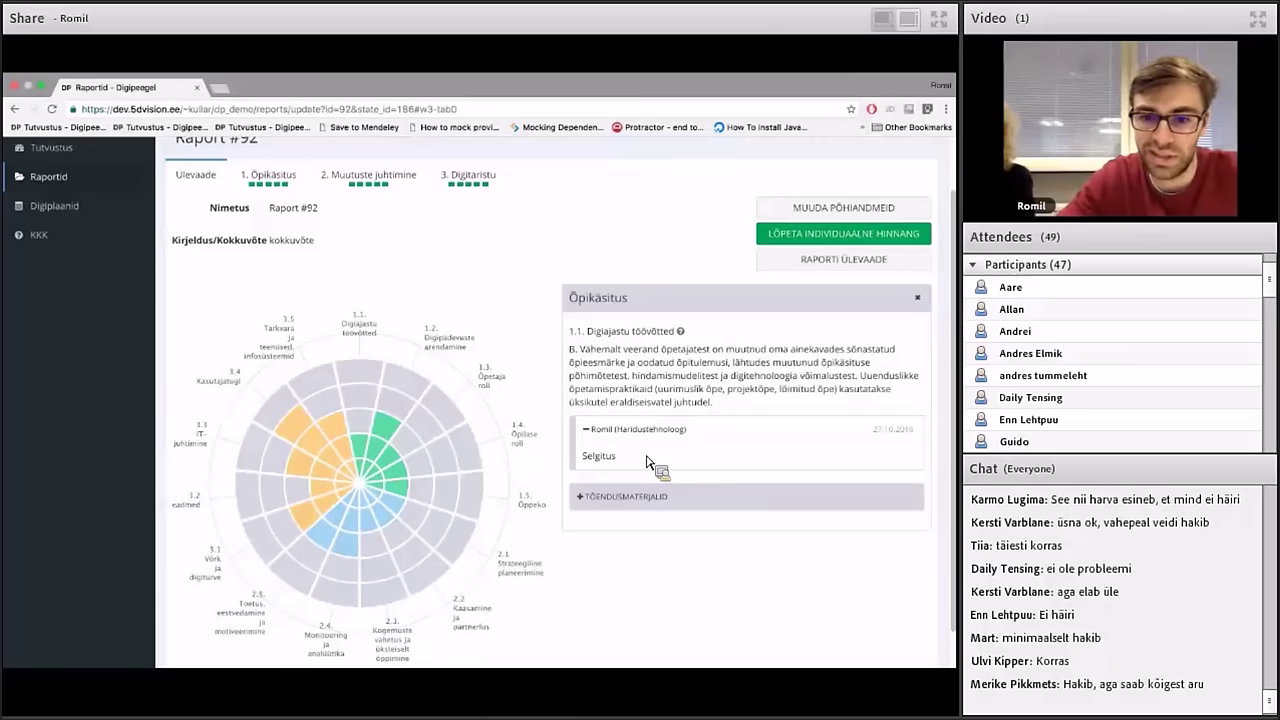
pyautogui.click(596, 496)
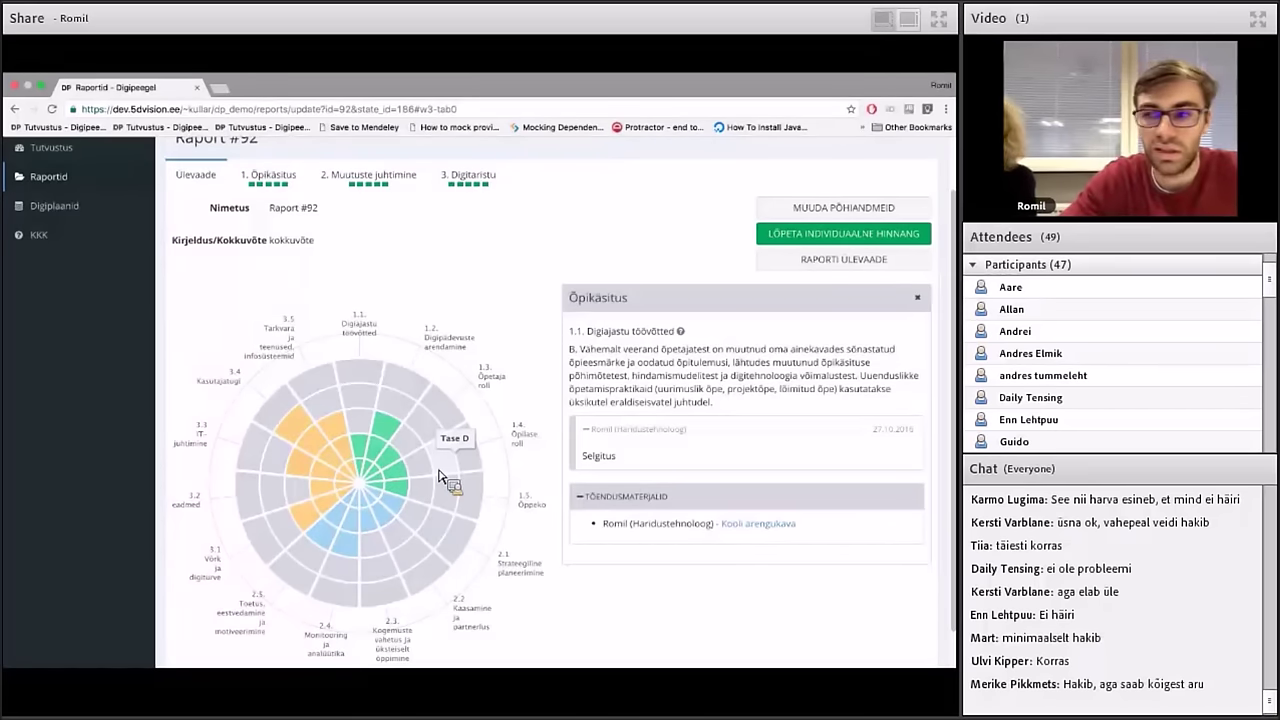
pyautogui.scroll(2, 440, 477)
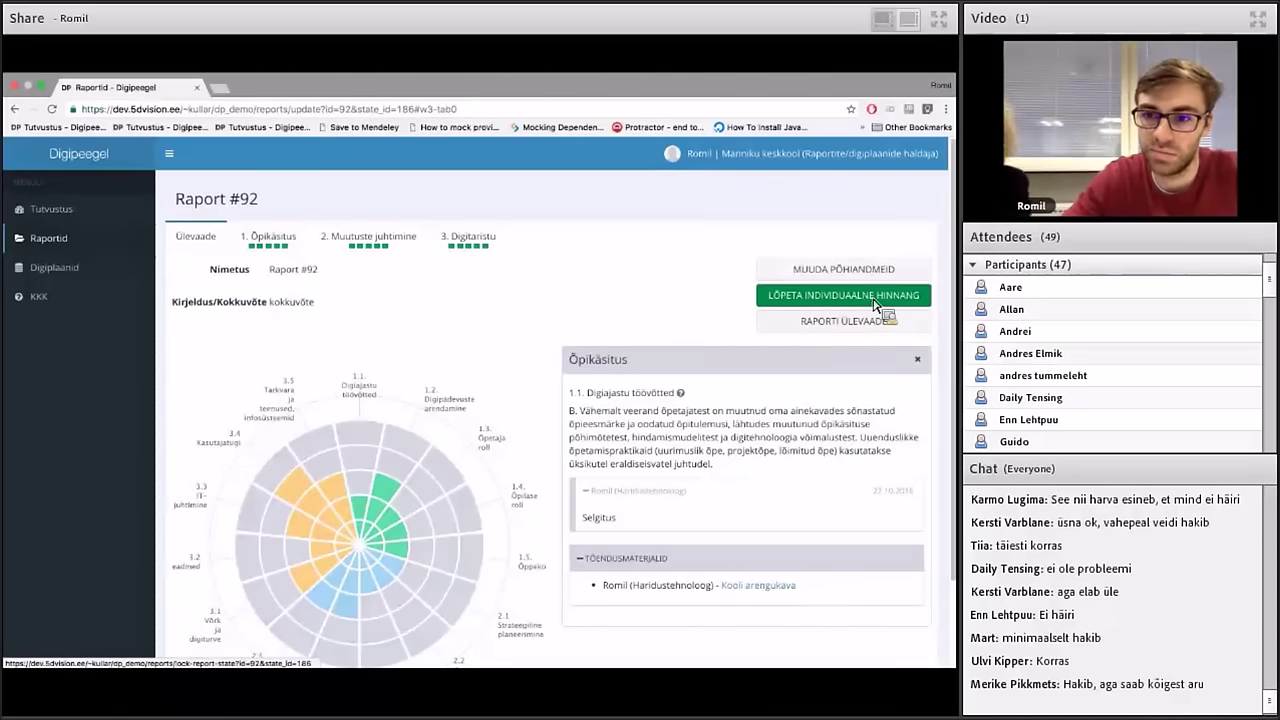
# Finish and confirm Raport #92's individual assessment so it shows 15/15
pyautogui.click(876, 296)
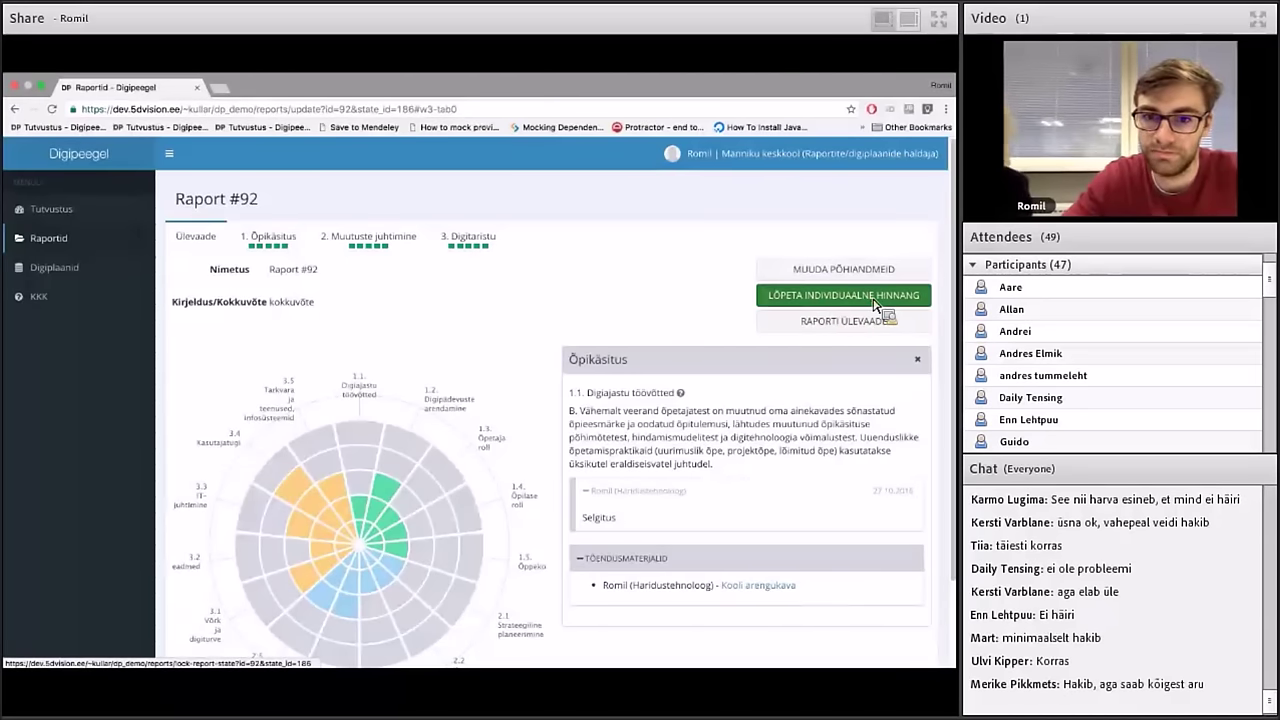
pyautogui.click(588, 279)
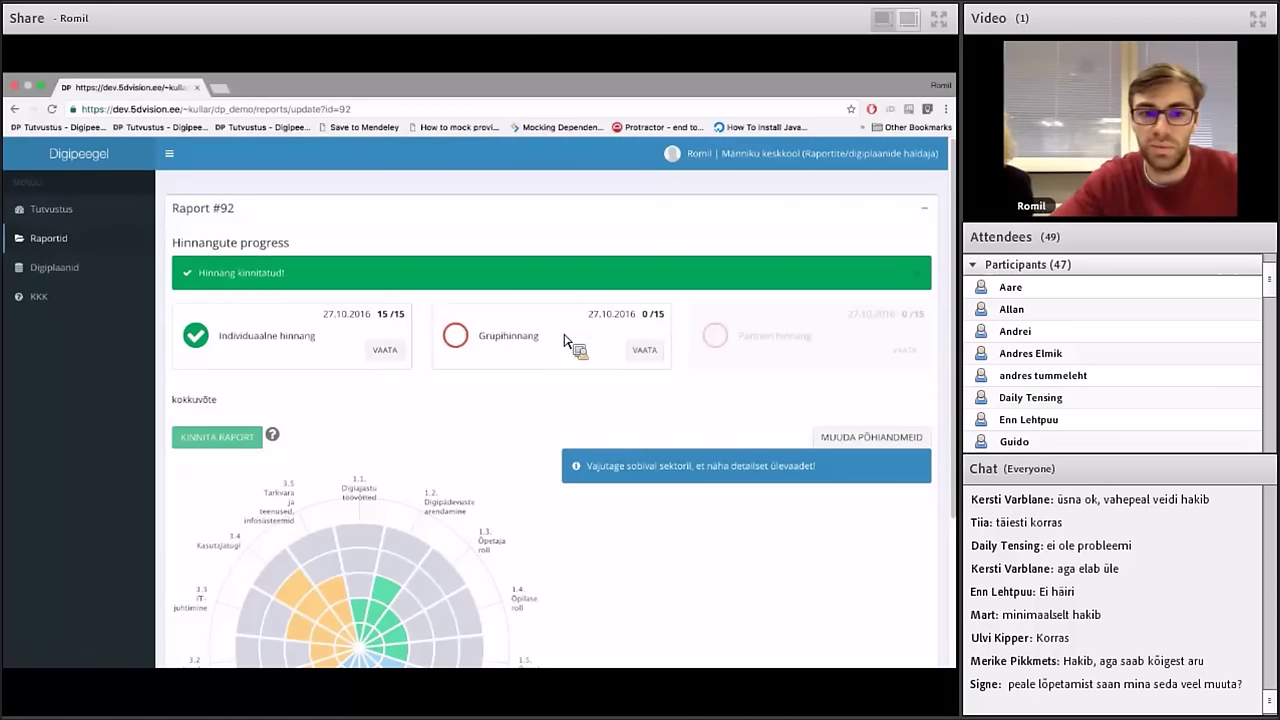
pyautogui.click(790, 154)
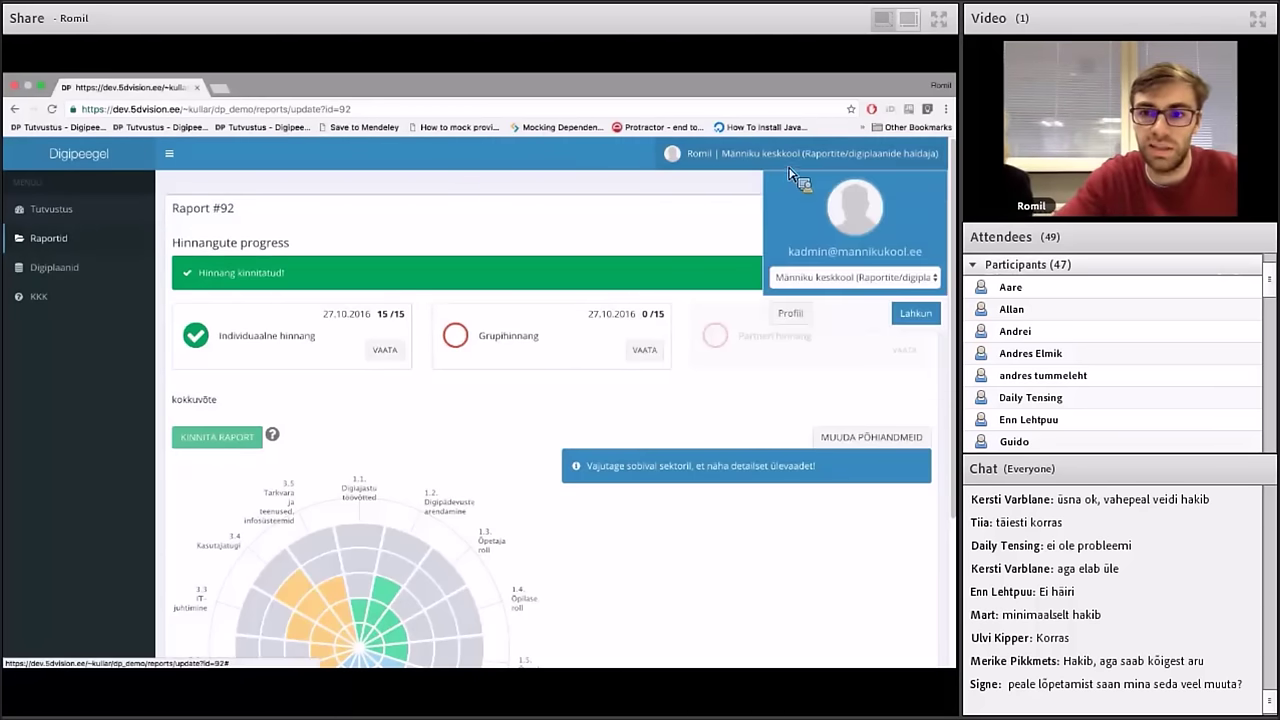
# Switch to the Männiku keskkool Kooli administraator role and open Raport #92 from Raportid
pyautogui.click(813, 280)
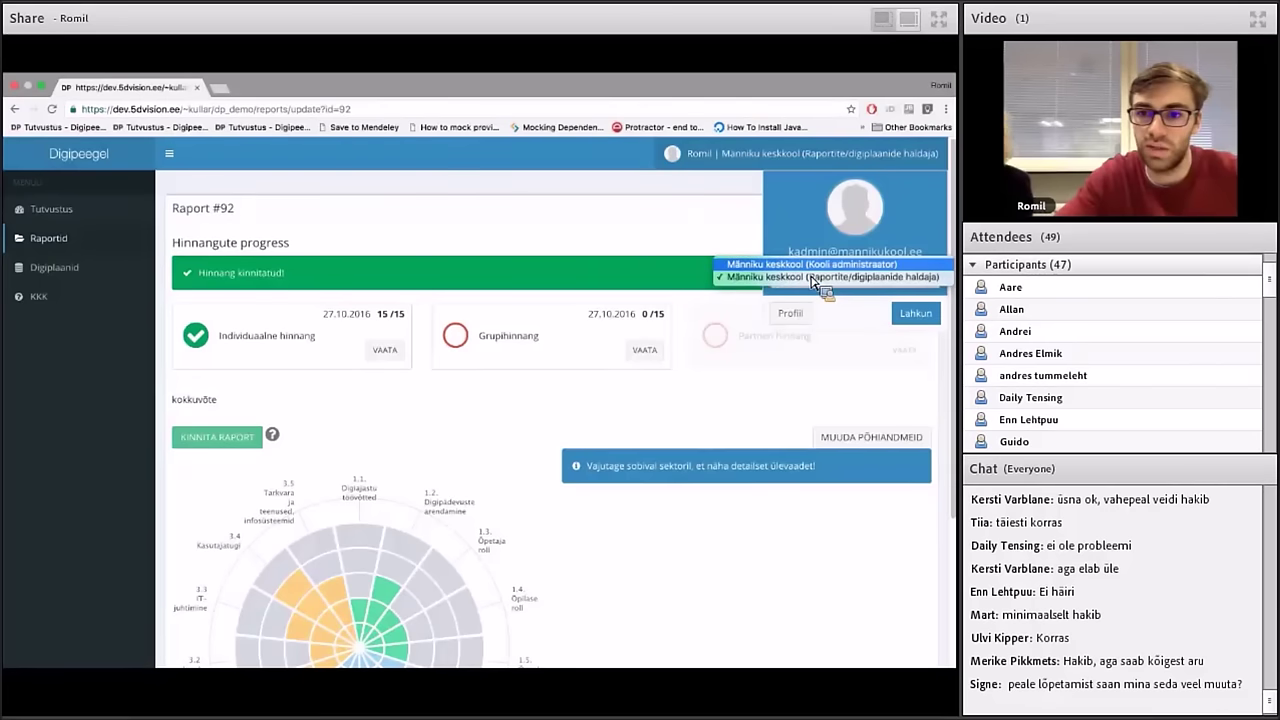
pyautogui.click(818, 266)
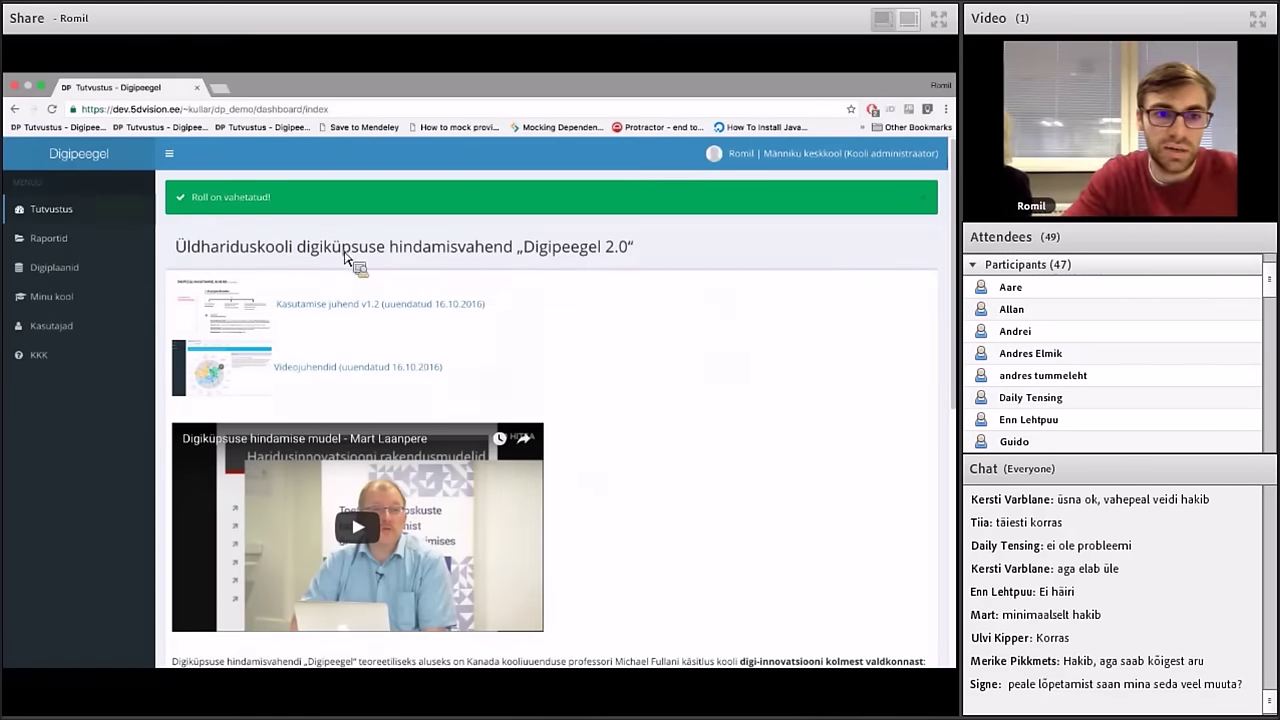
pyautogui.click(125, 240)
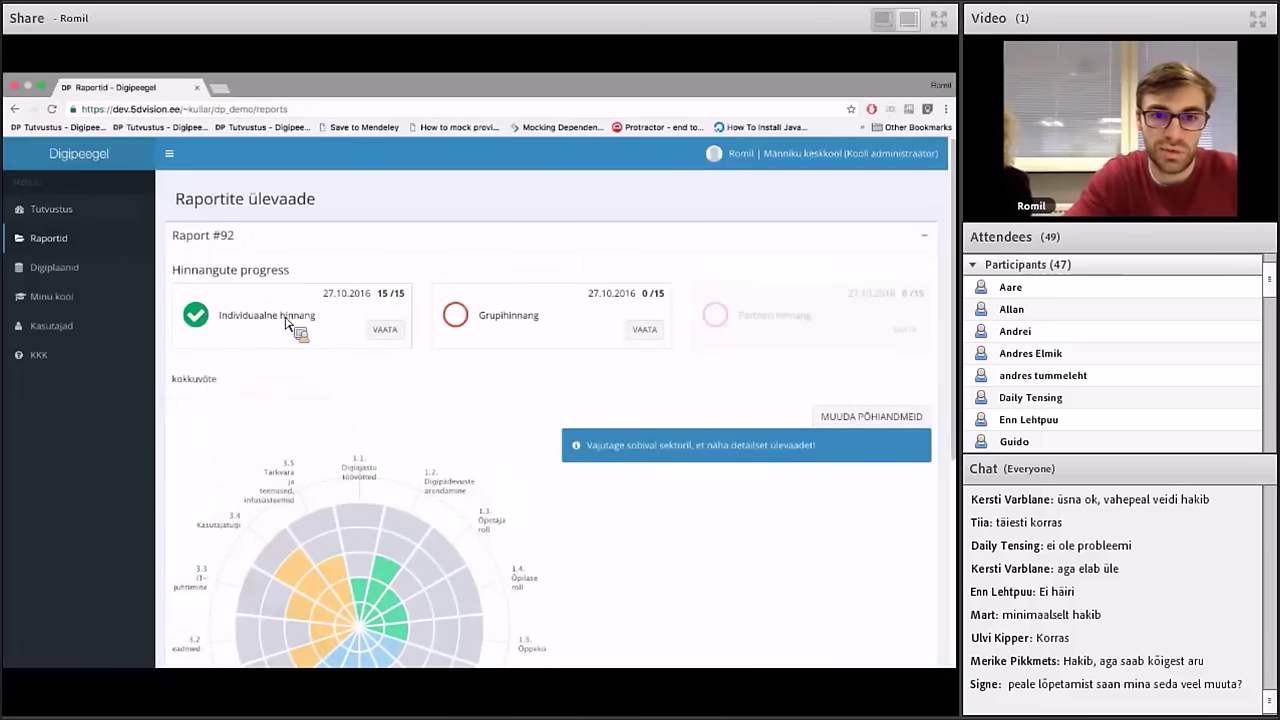
pyautogui.click(383, 332)
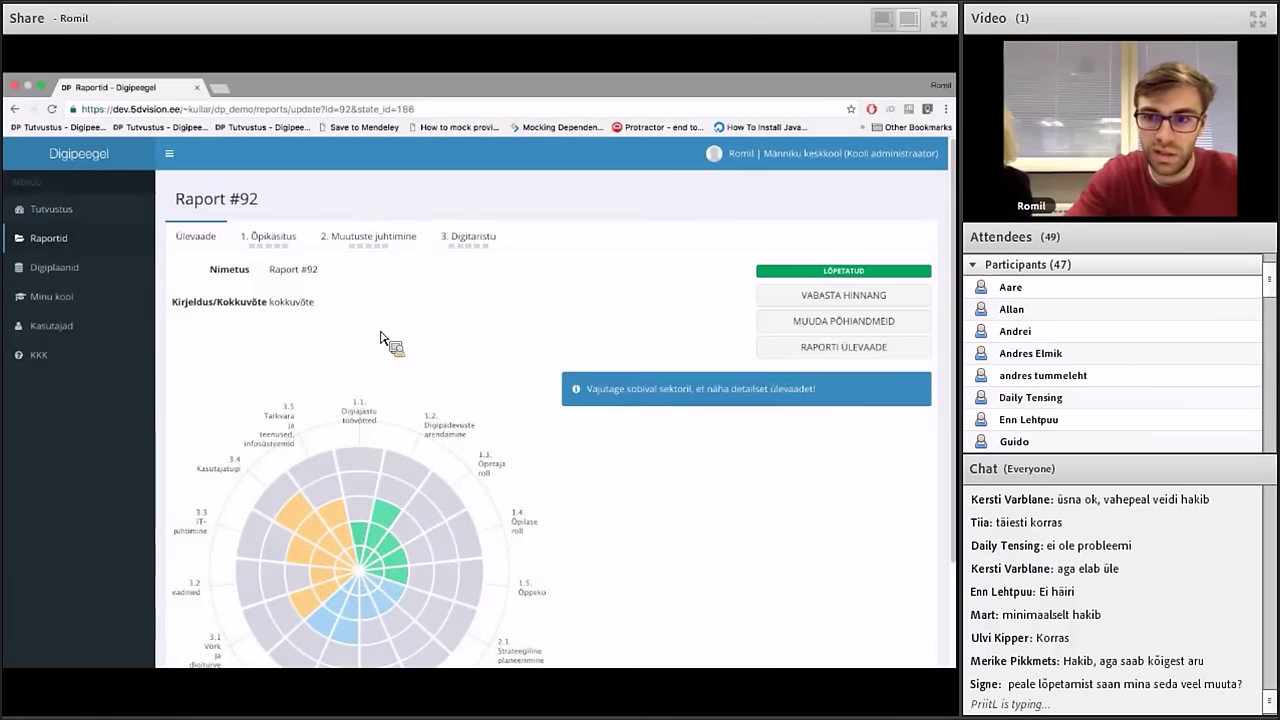
# Release Raport #92's finished individual assessment and view its 1. Õpikäsitus questions
pyautogui.click(808, 300)
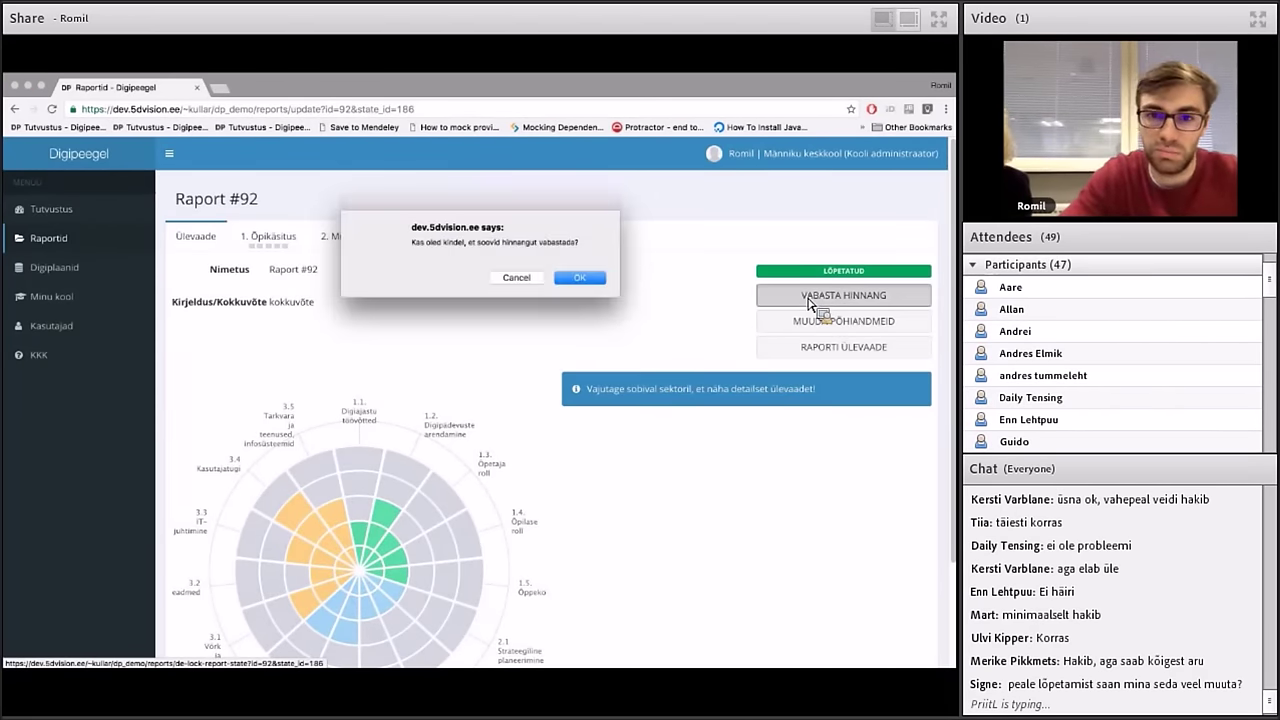
pyautogui.press('Return')
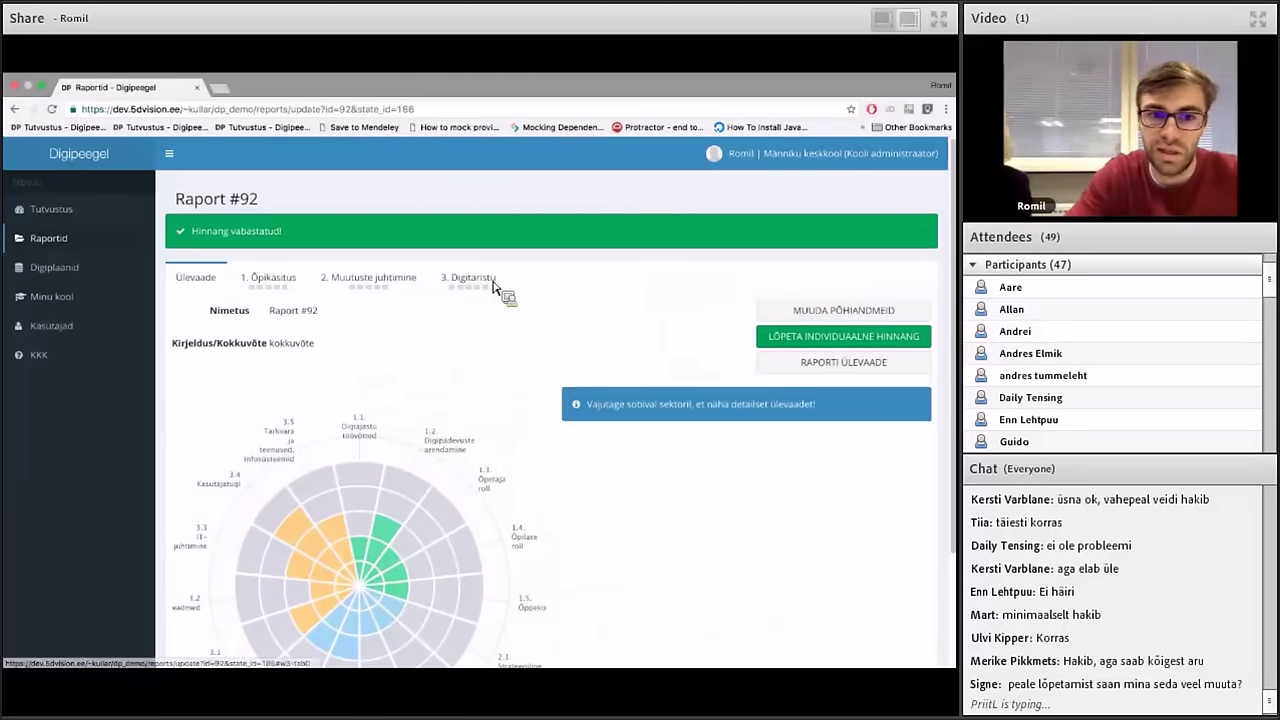
pyautogui.click(273, 284)
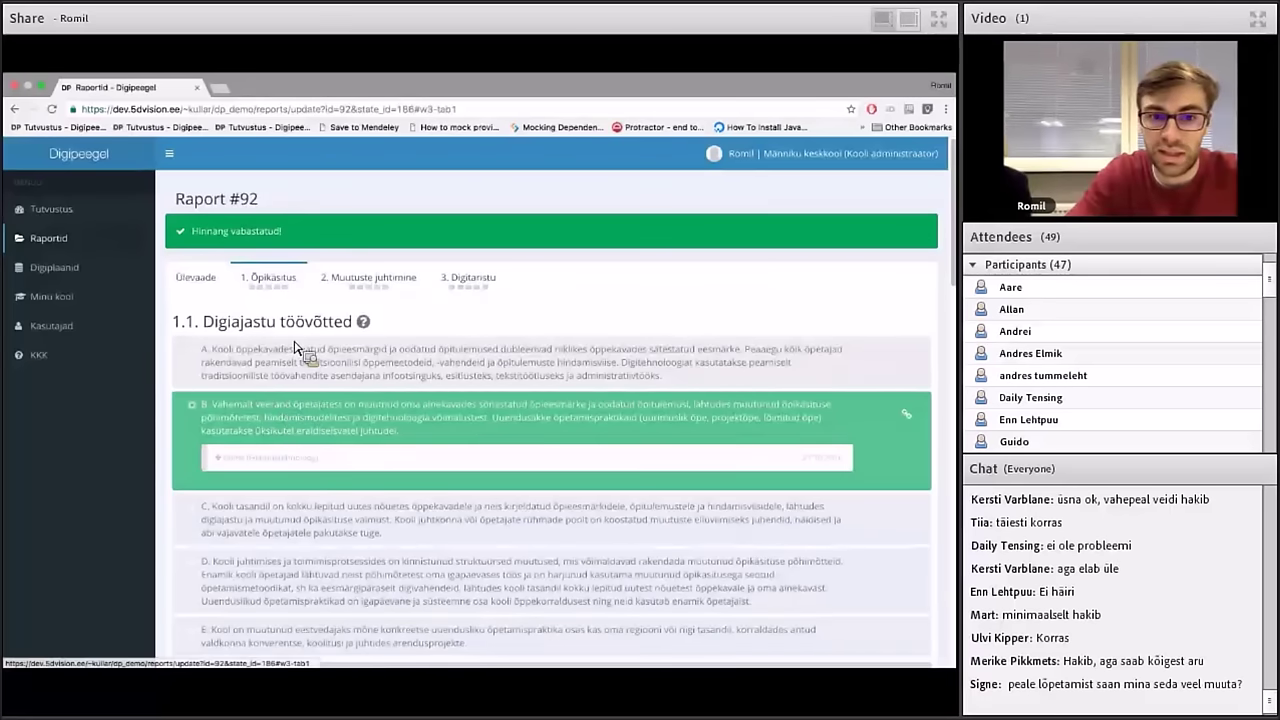
# Switch back to the Raportite/digiplaanide haldaja role and open Raport #92's individual assessment
pyautogui.click(272, 464)
pyautogui.click(279, 468)
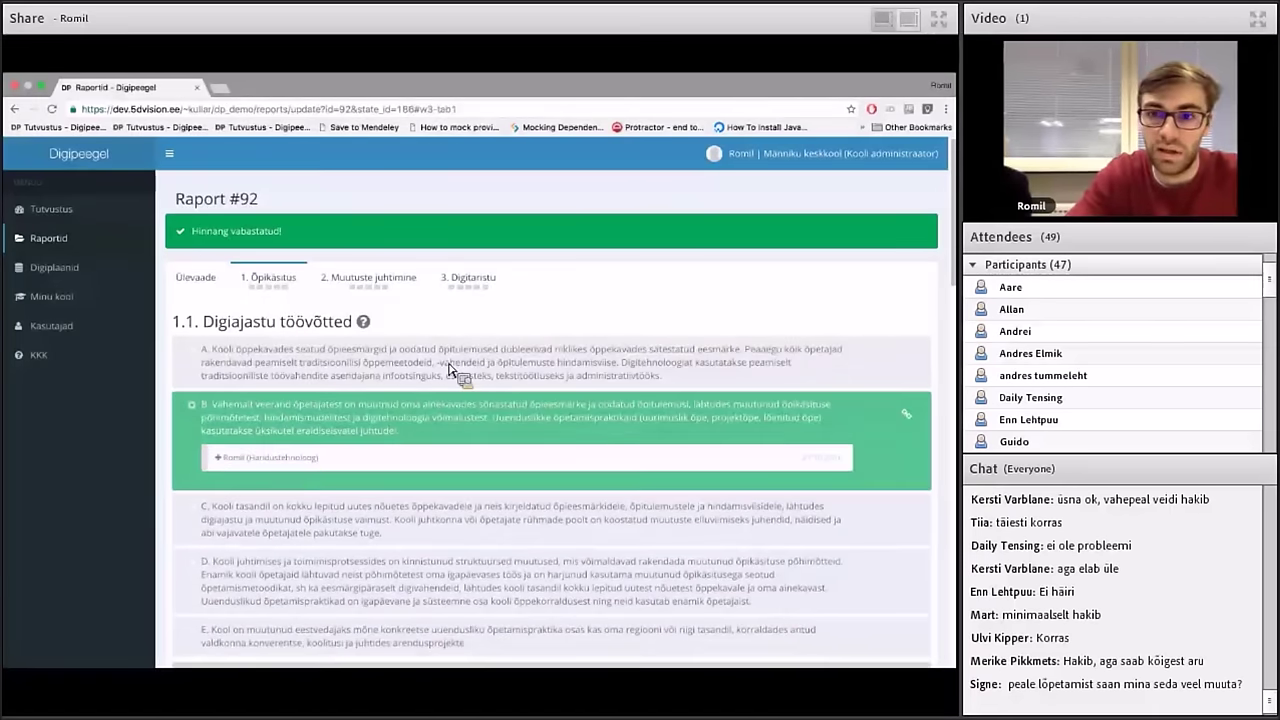
pyautogui.click(780, 153)
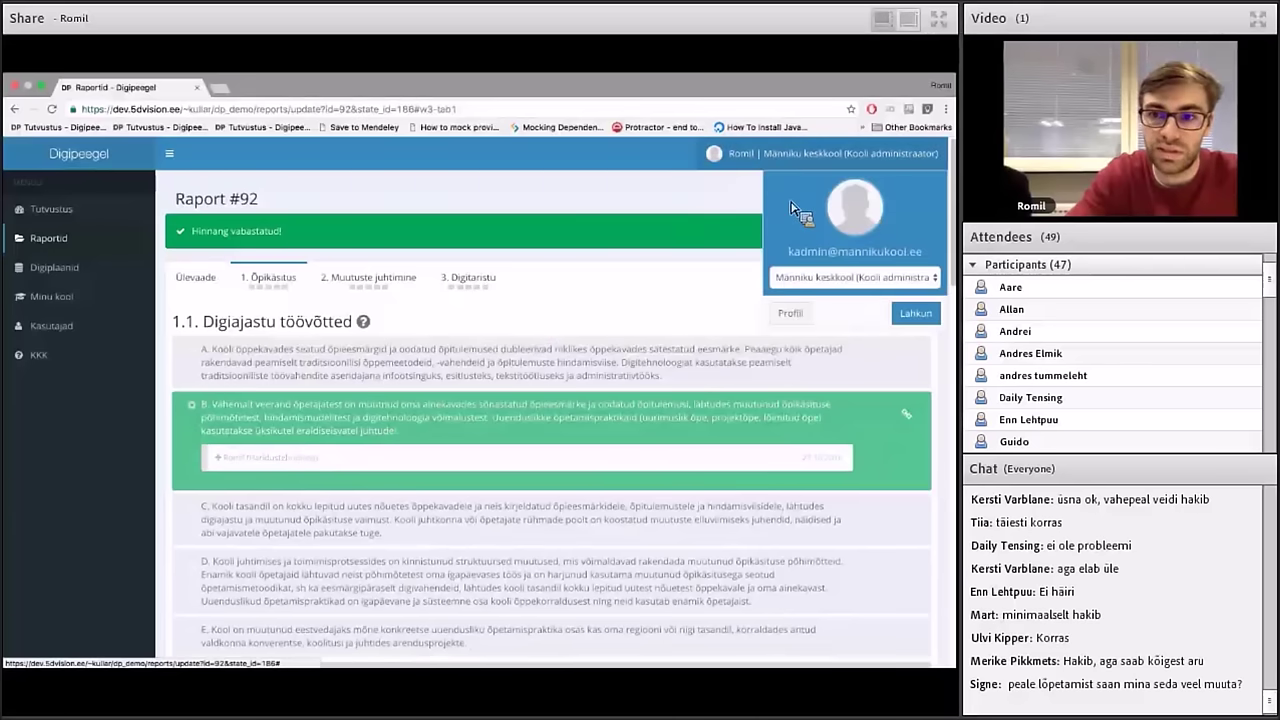
pyautogui.click(818, 274)
pyautogui.click(822, 290)
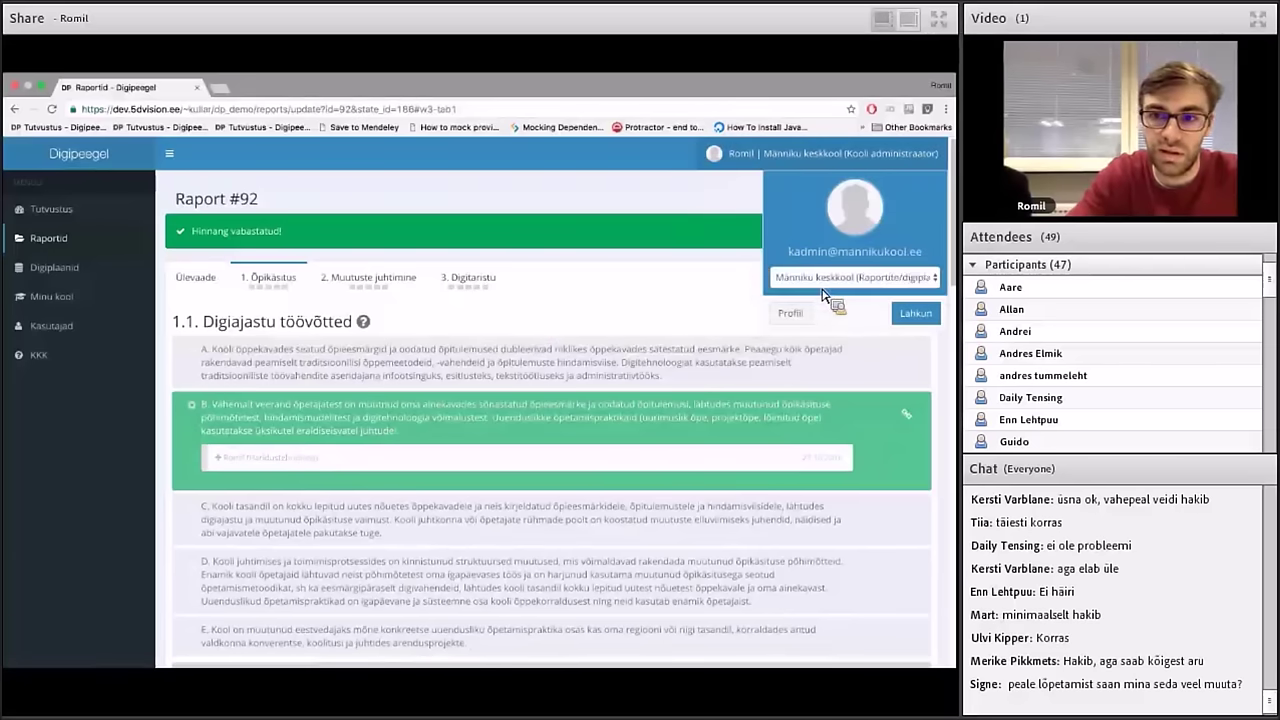
pyautogui.click(118, 245)
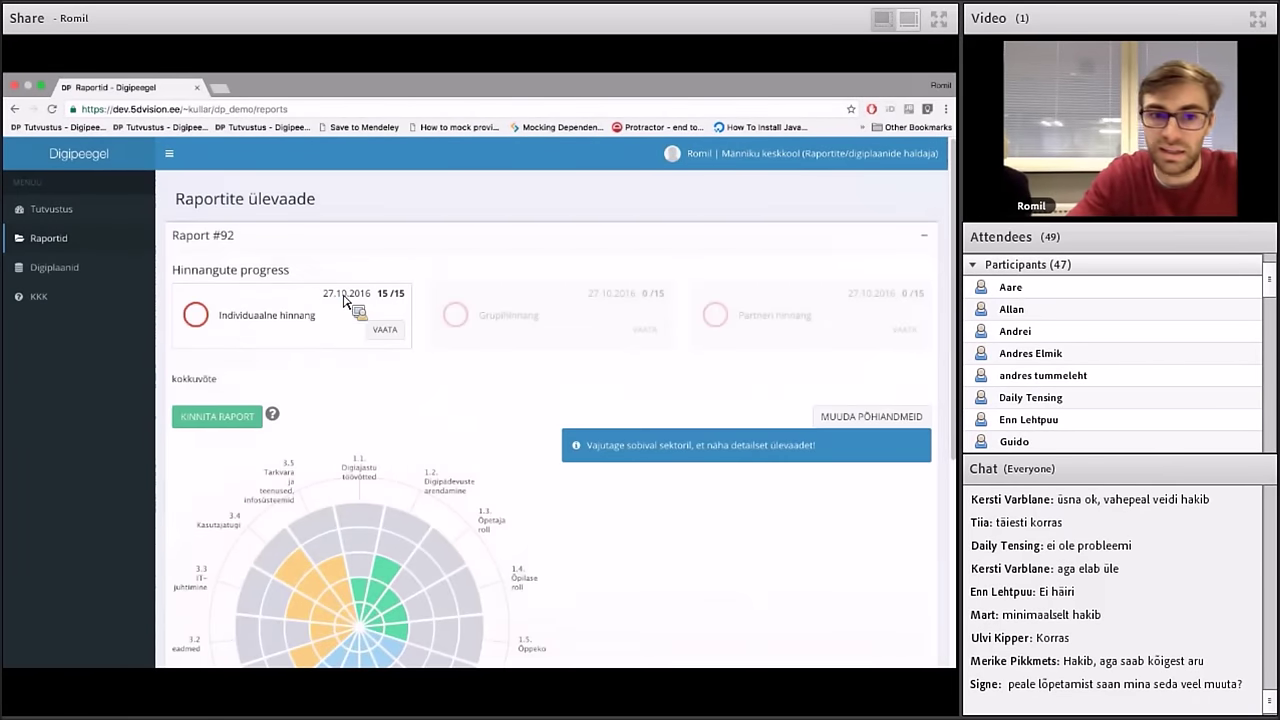
pyautogui.click(386, 330)
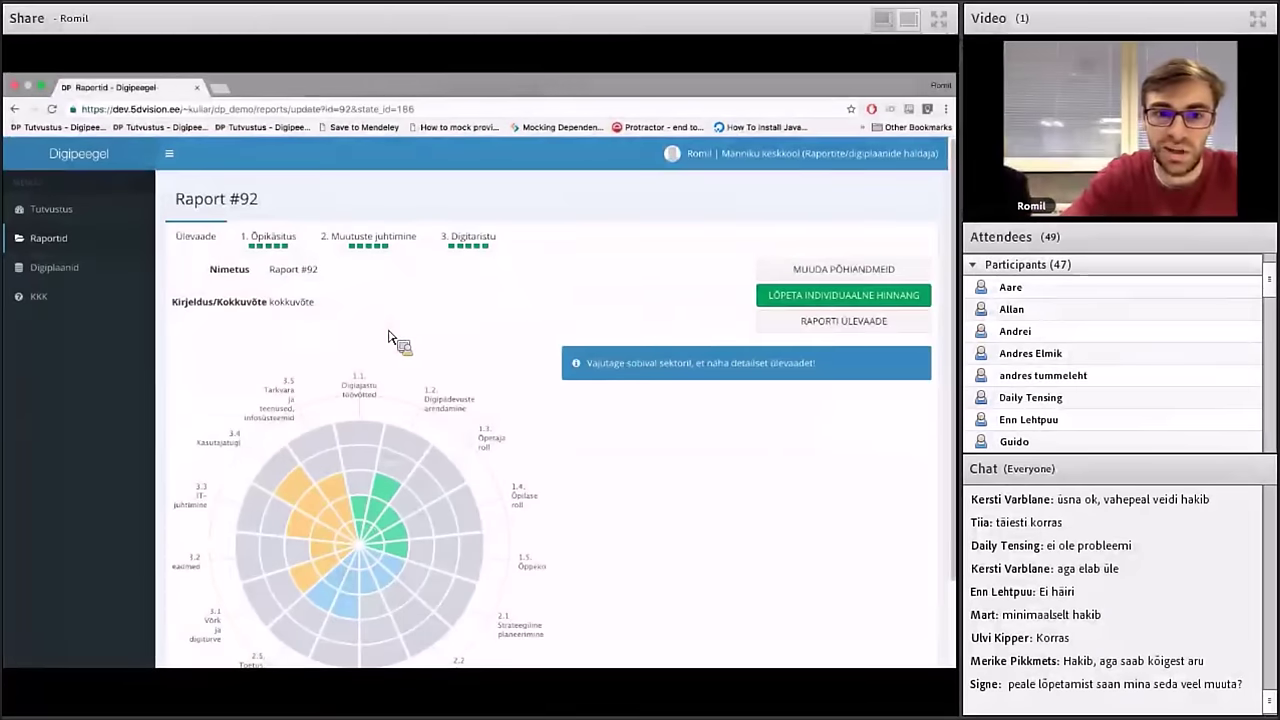
# Answer question 1.1 Digiajastu töövõtted with option C on the 1. Õpikäsitus tab
pyautogui.click(290, 258)
pyautogui.scroll(-3, 294, 286)
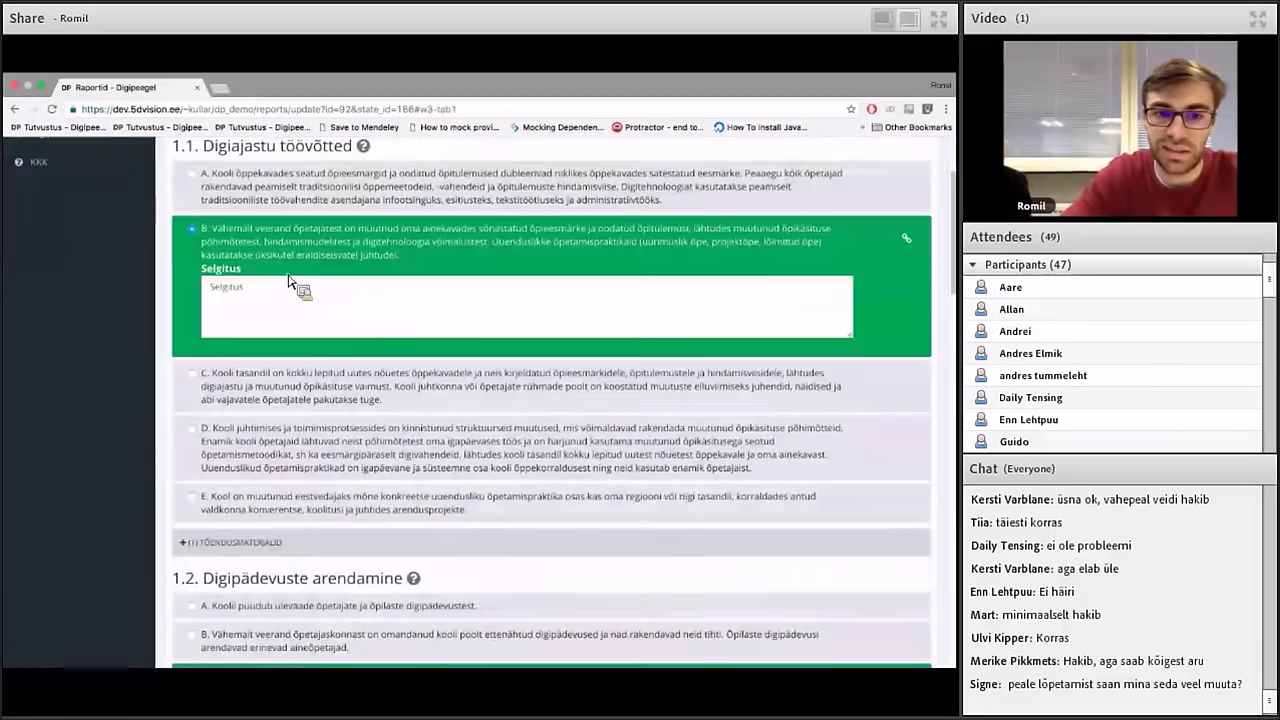
pyautogui.click(316, 378)
pyautogui.scroll(2, 316, 380)
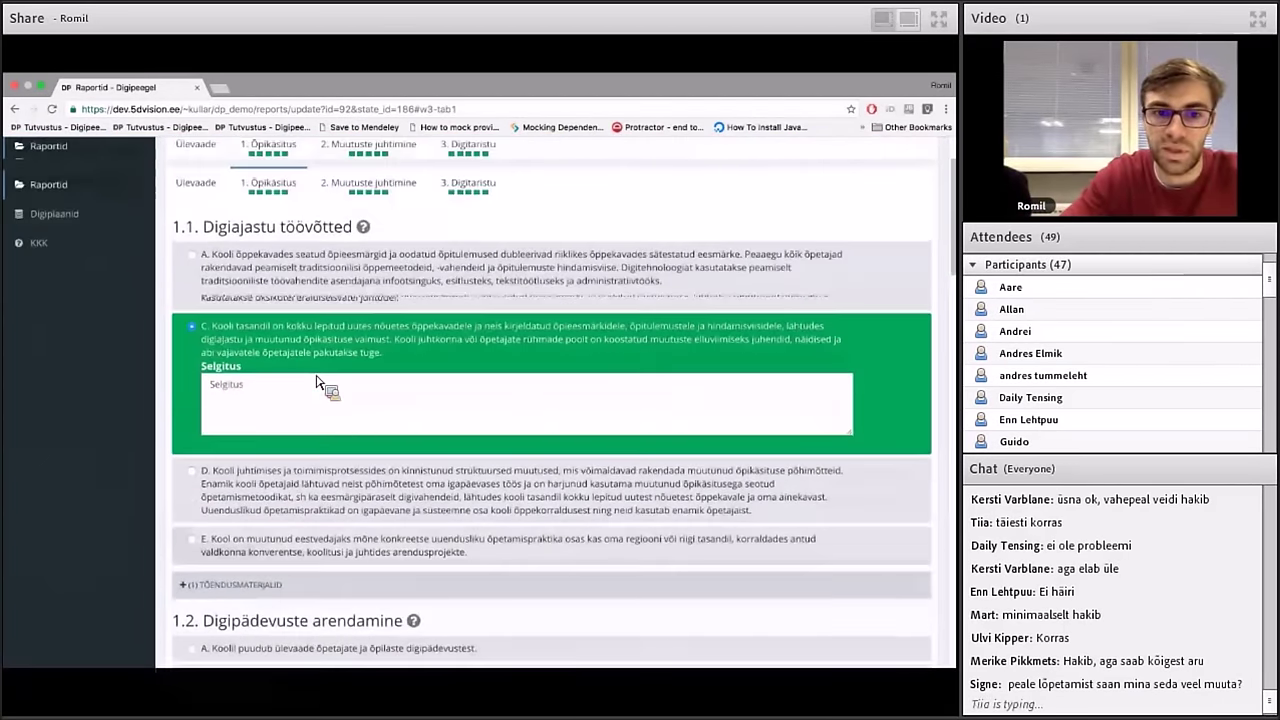
pyautogui.scroll(1, 282, 352)
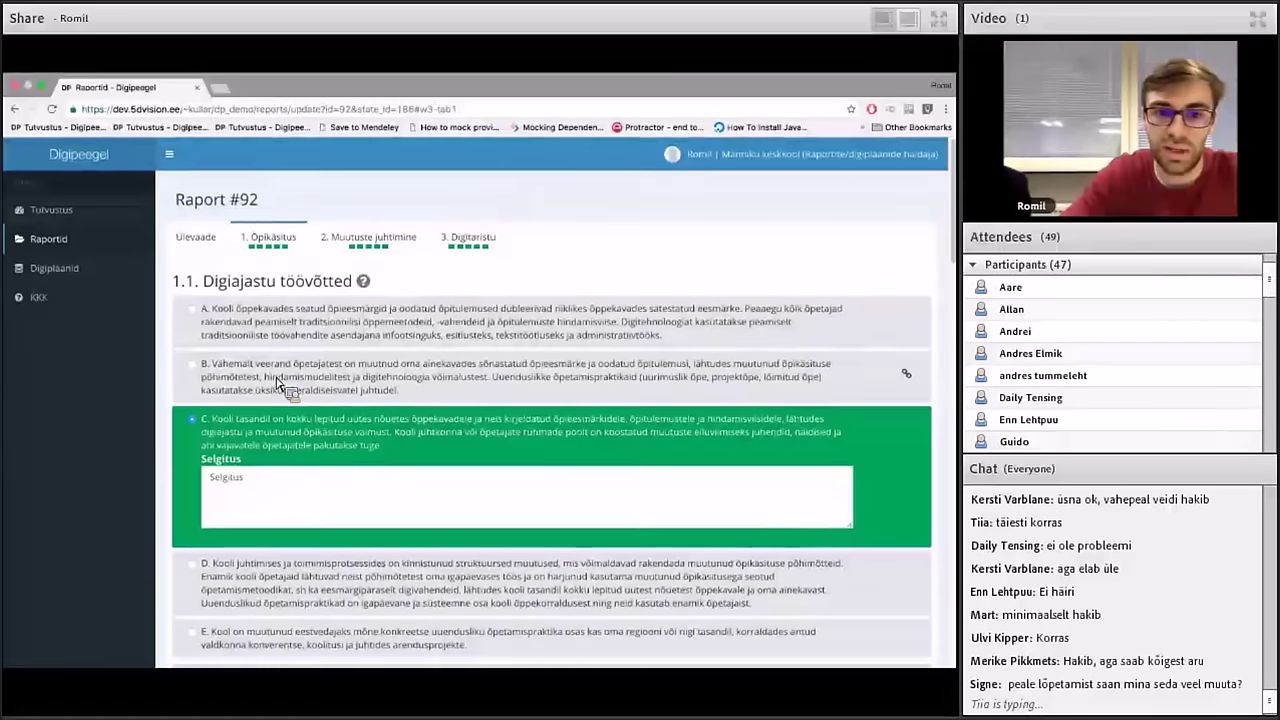
# From Ülevaade, finish and confirm Raport #92's individual assessment
pyautogui.click(230, 252)
pyautogui.scroll(-1, 363, 277)
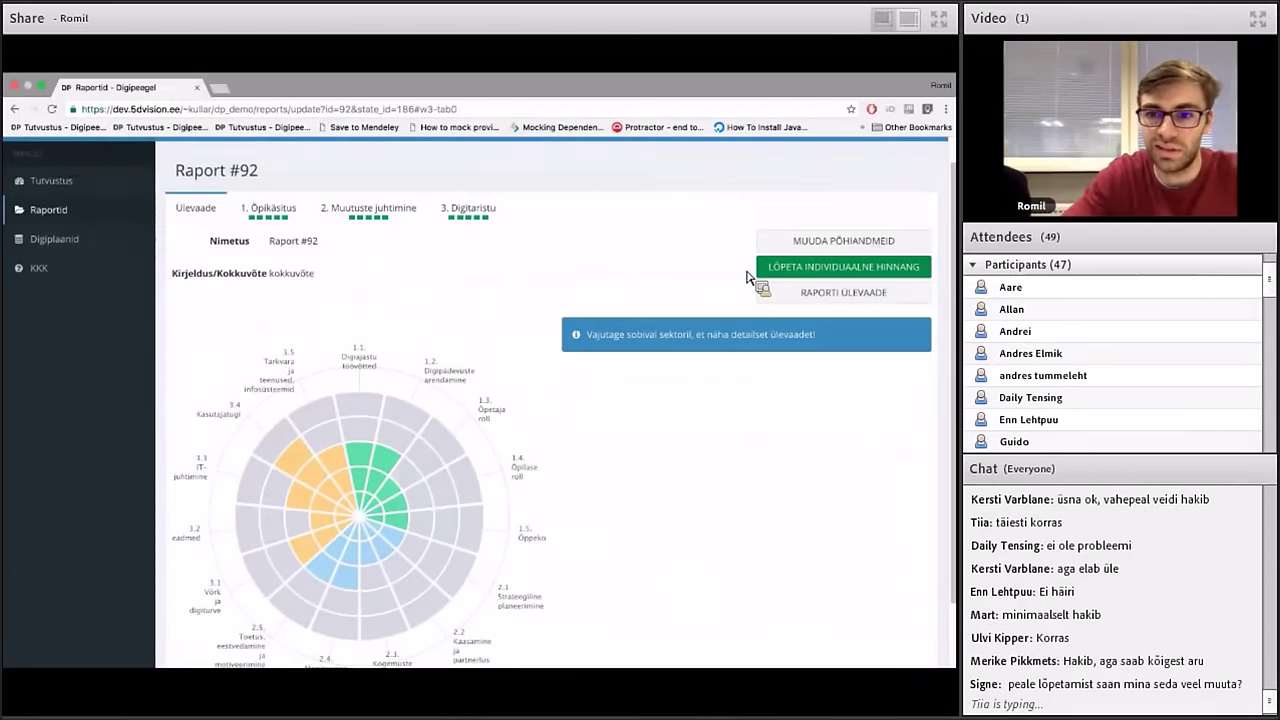
pyautogui.click(770, 271)
pyautogui.click(598, 279)
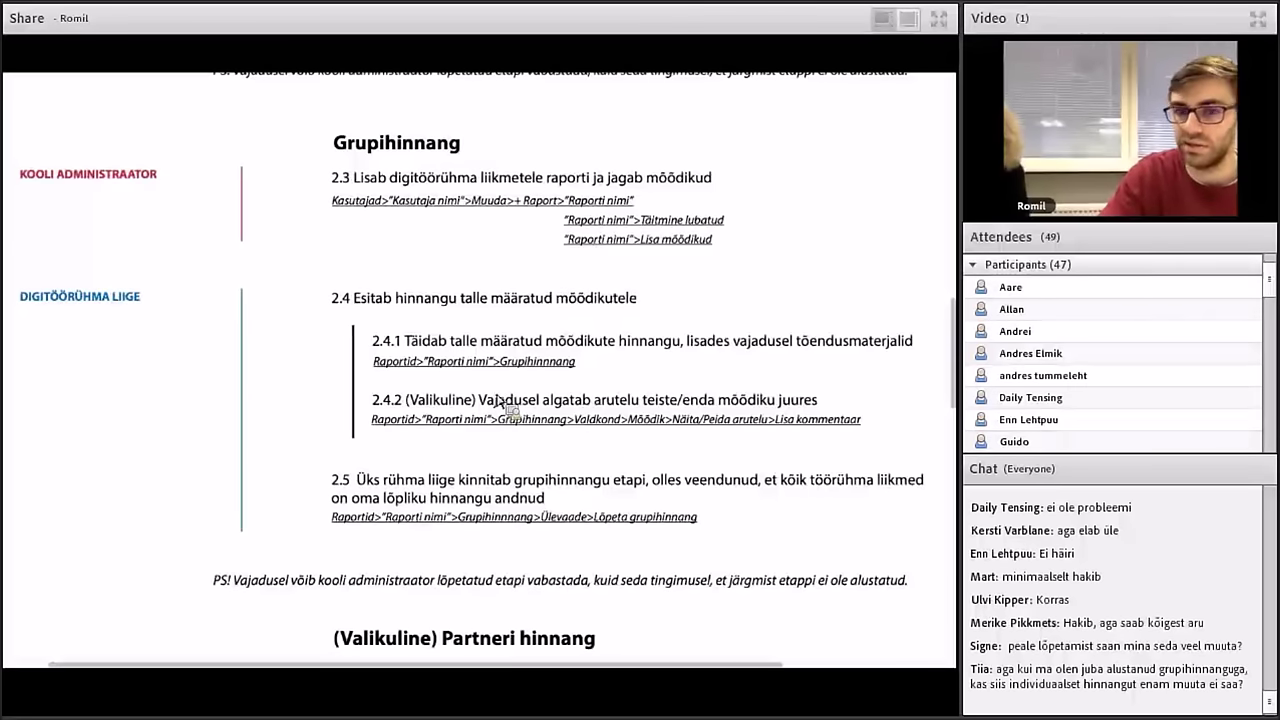
# Return from the PDF guide's Grupihinnang section to Raport #92 in the browser
pyautogui.hotkey('ctrl', 'Right')
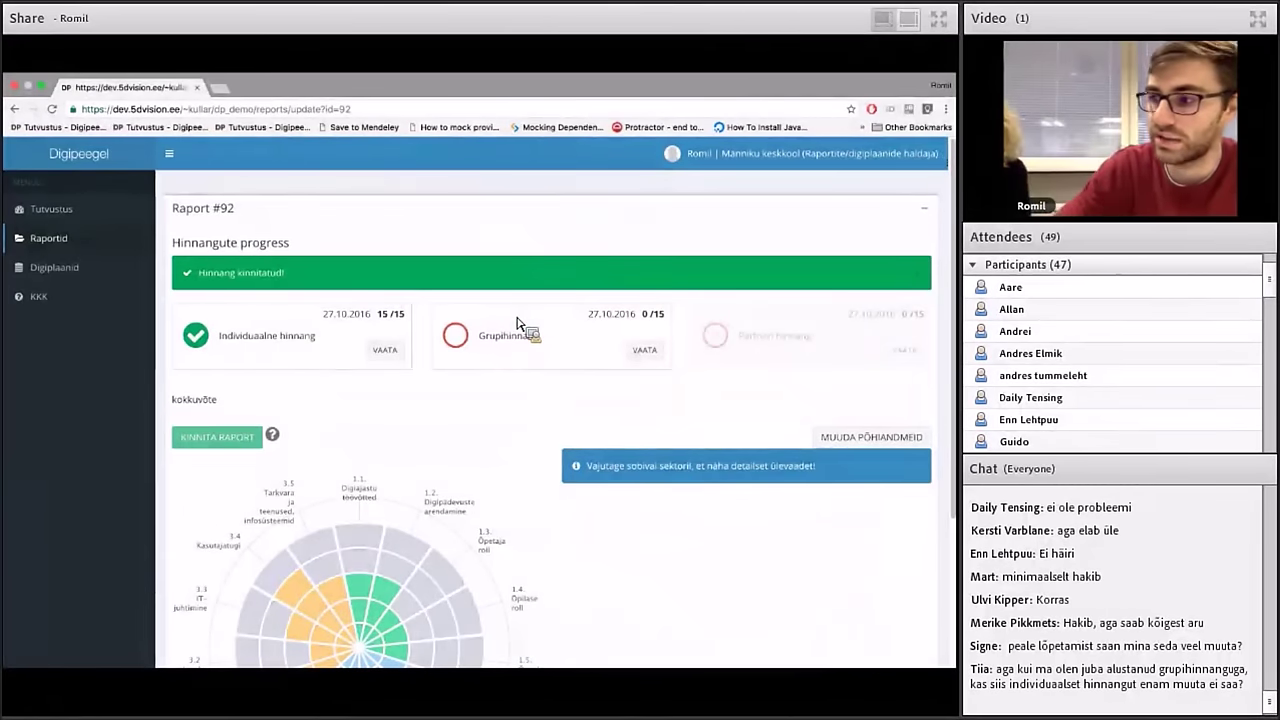
# Switch to the Kooli administraator role and start a new user on the Kasutajad page
pyautogui.click(690, 153)
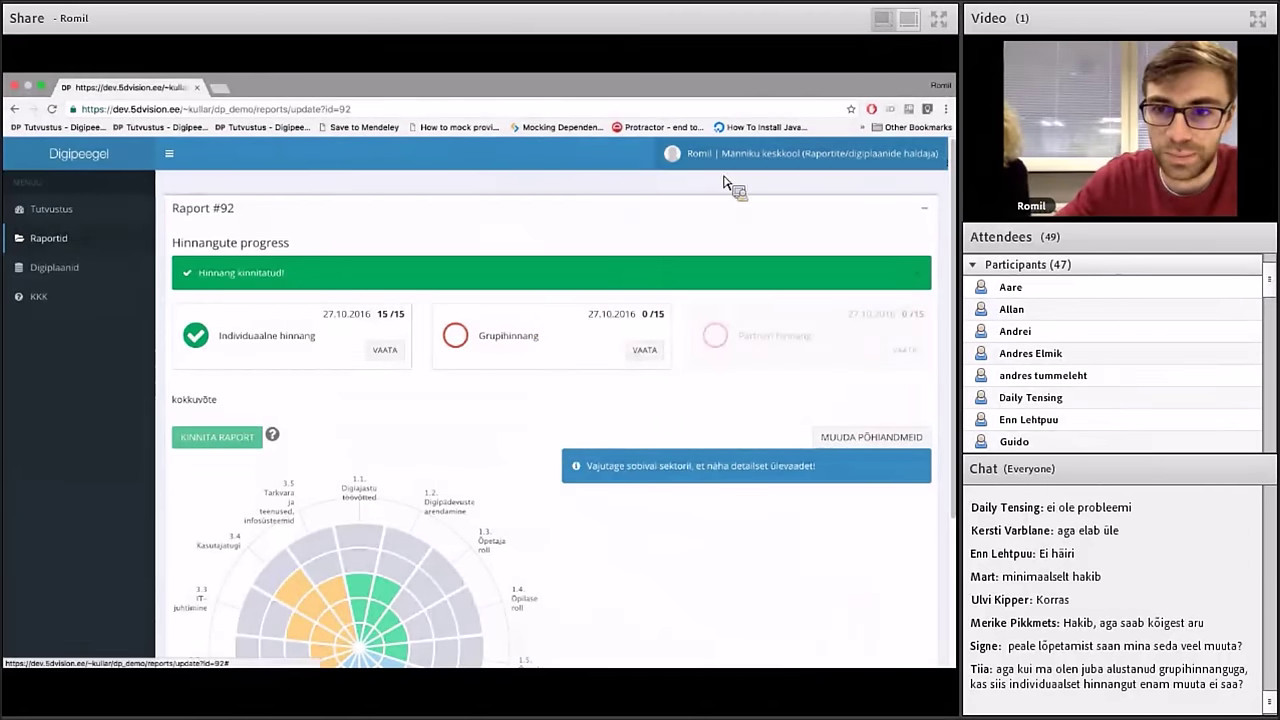
pyautogui.click(810, 277)
pyautogui.click(810, 265)
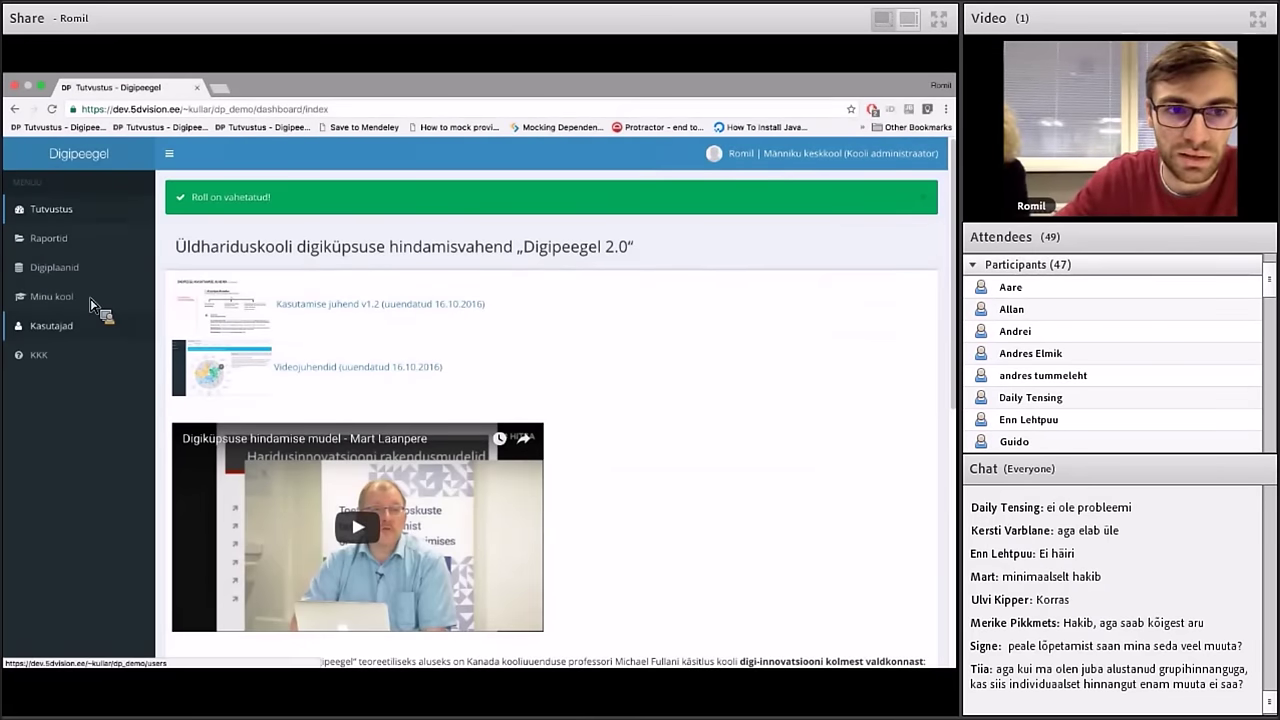
pyautogui.click(83, 326)
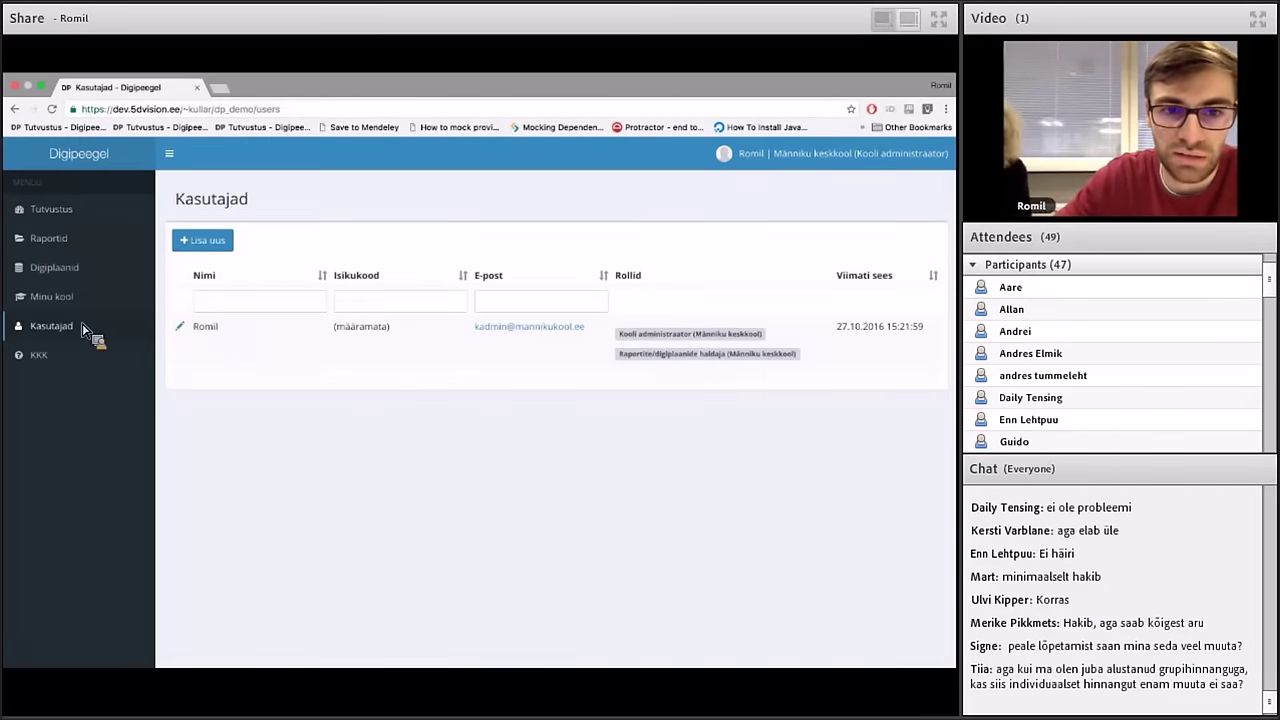
pyautogui.click(203, 248)
pyautogui.click(245, 262)
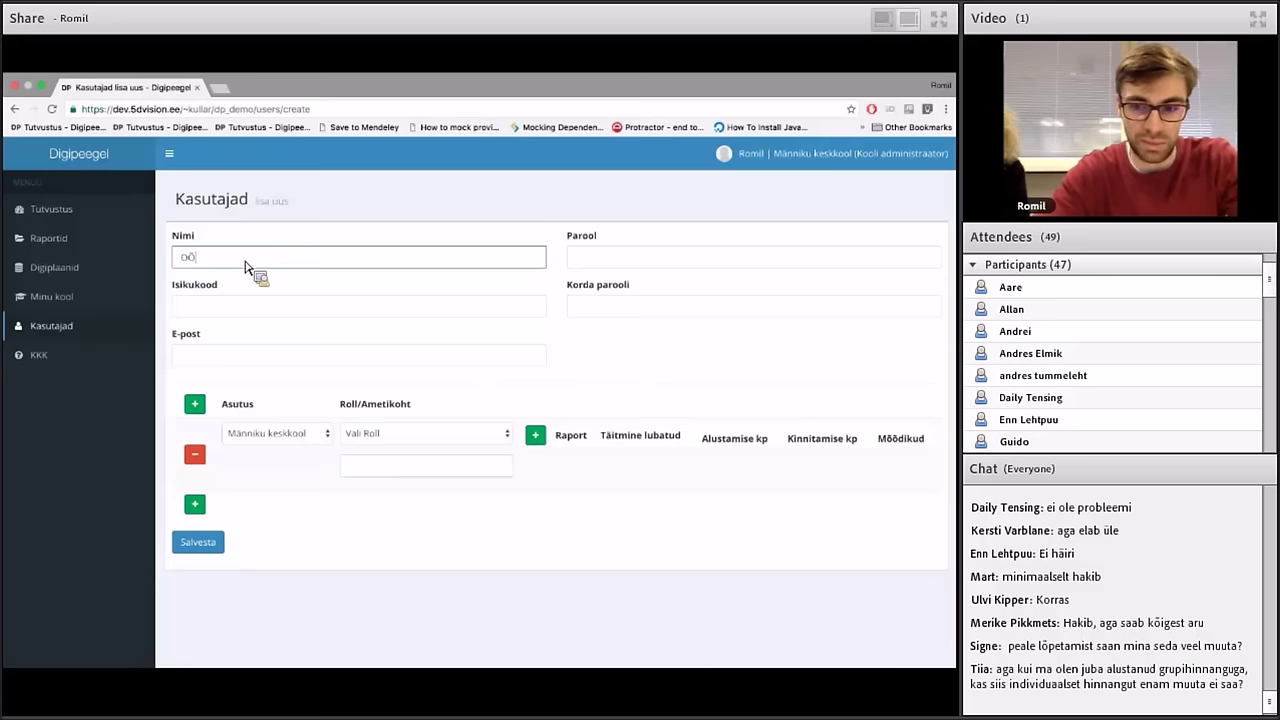
# Enter the new user's name Õpetaja, their e-mail address, and the password twice
pyautogui.write('Õpetaja')
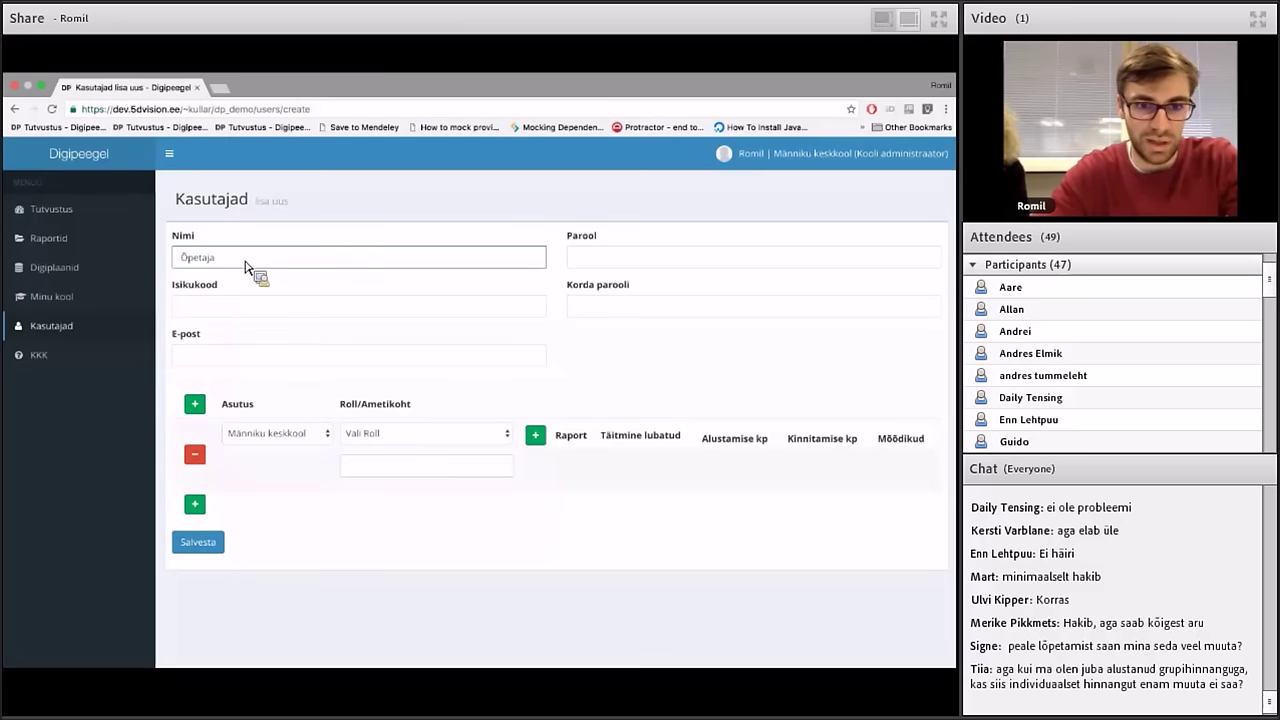
pyautogui.click(218, 360)
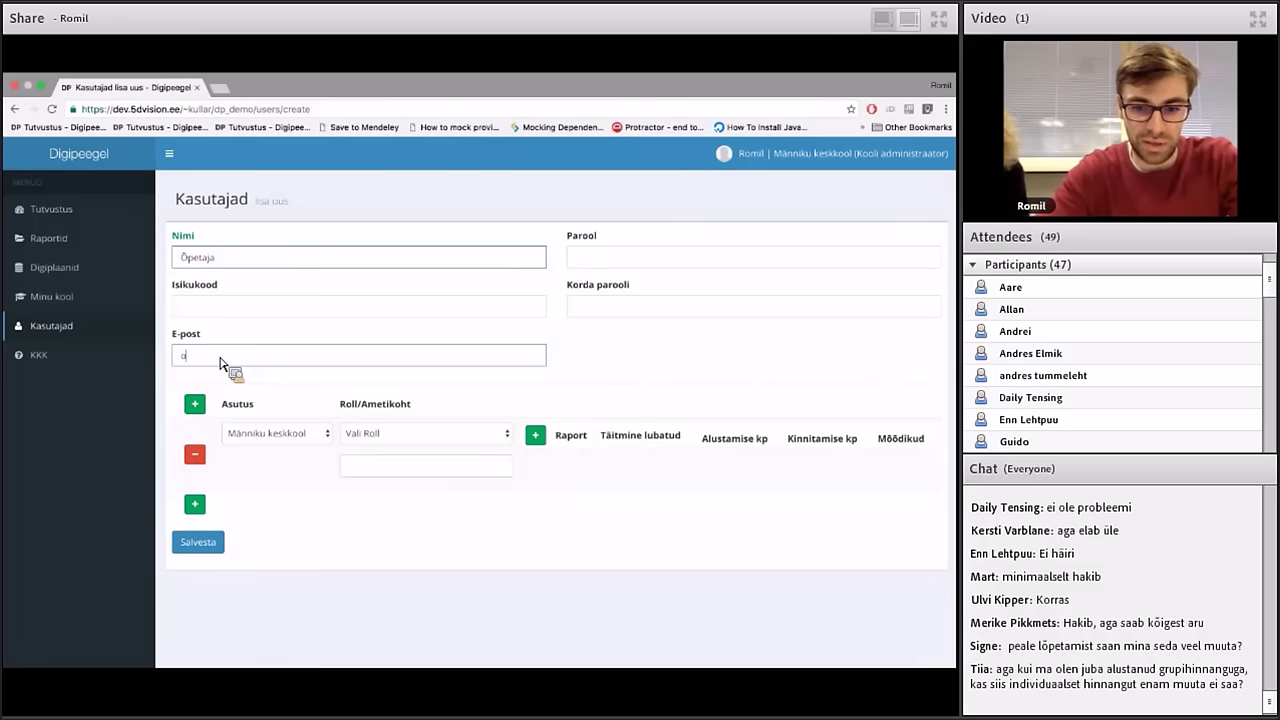
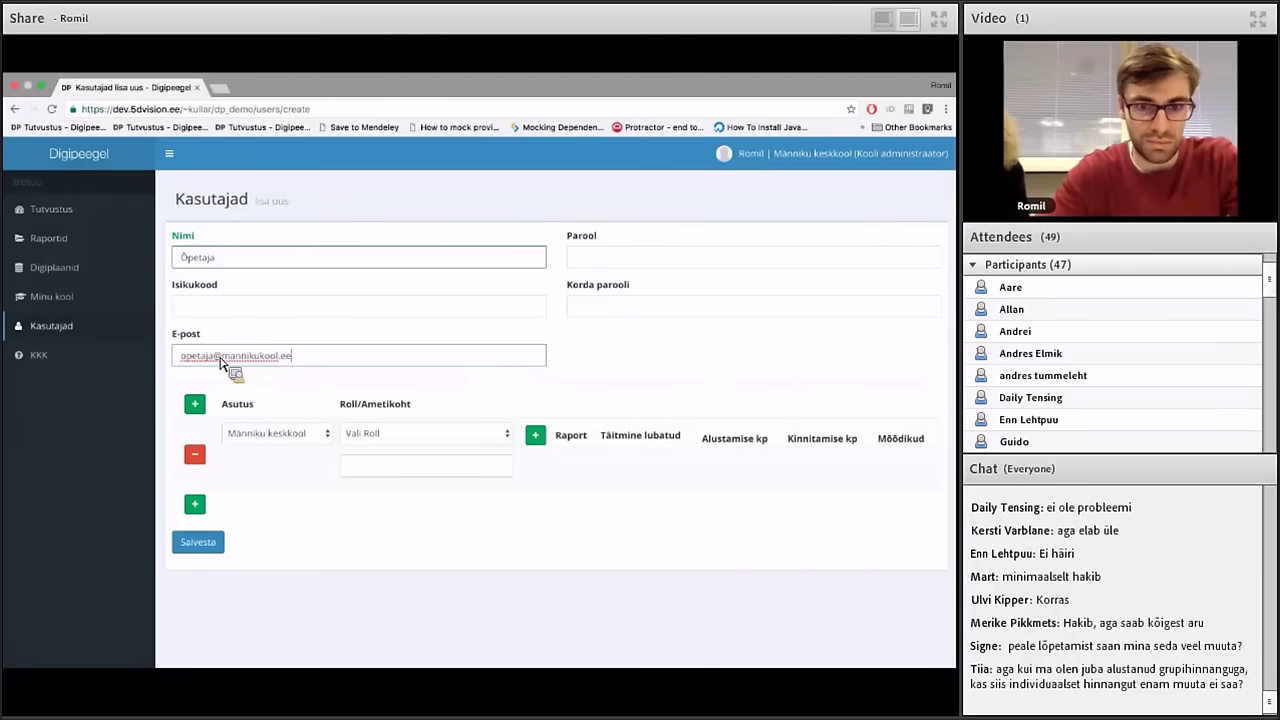
pyautogui.click(650, 260)
pyautogui.write('p')
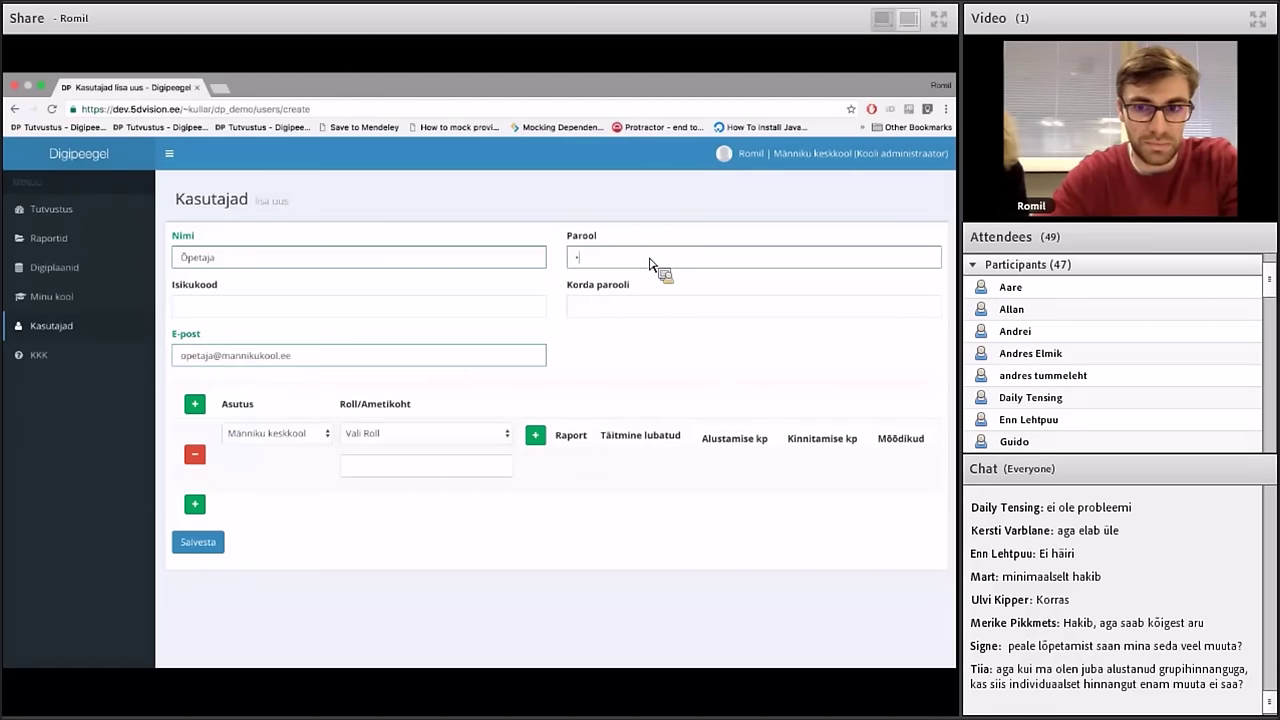
pyautogui.press('Tab')
pyautogui.write('••••••••')
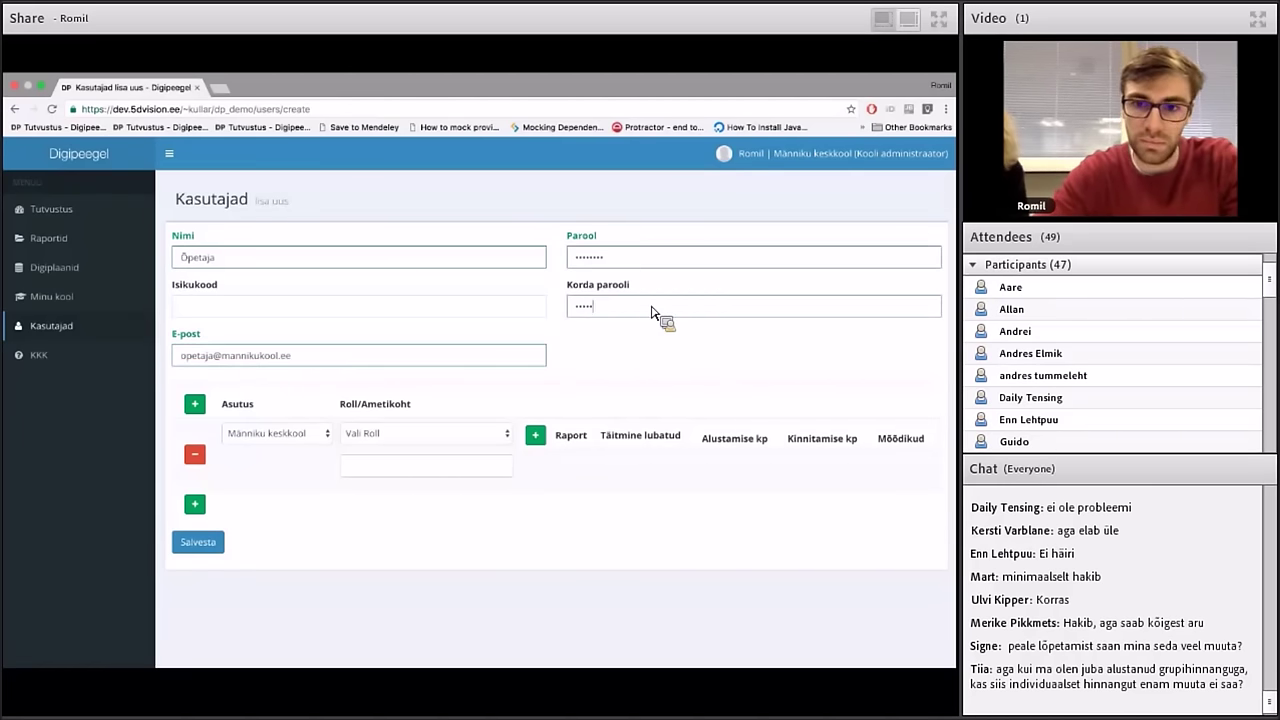
# Give the user the Digitöörühma liige role with job title Õpetaja and save
pyautogui.click(399, 436)
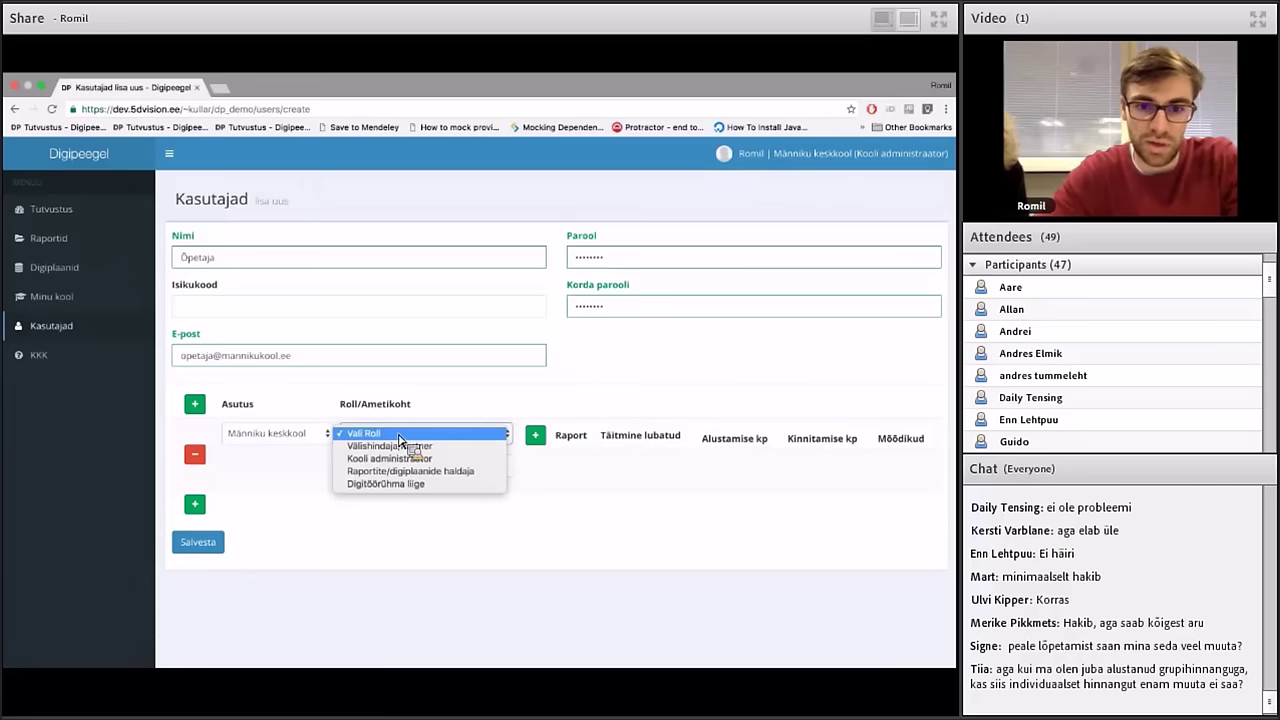
pyautogui.click(399, 485)
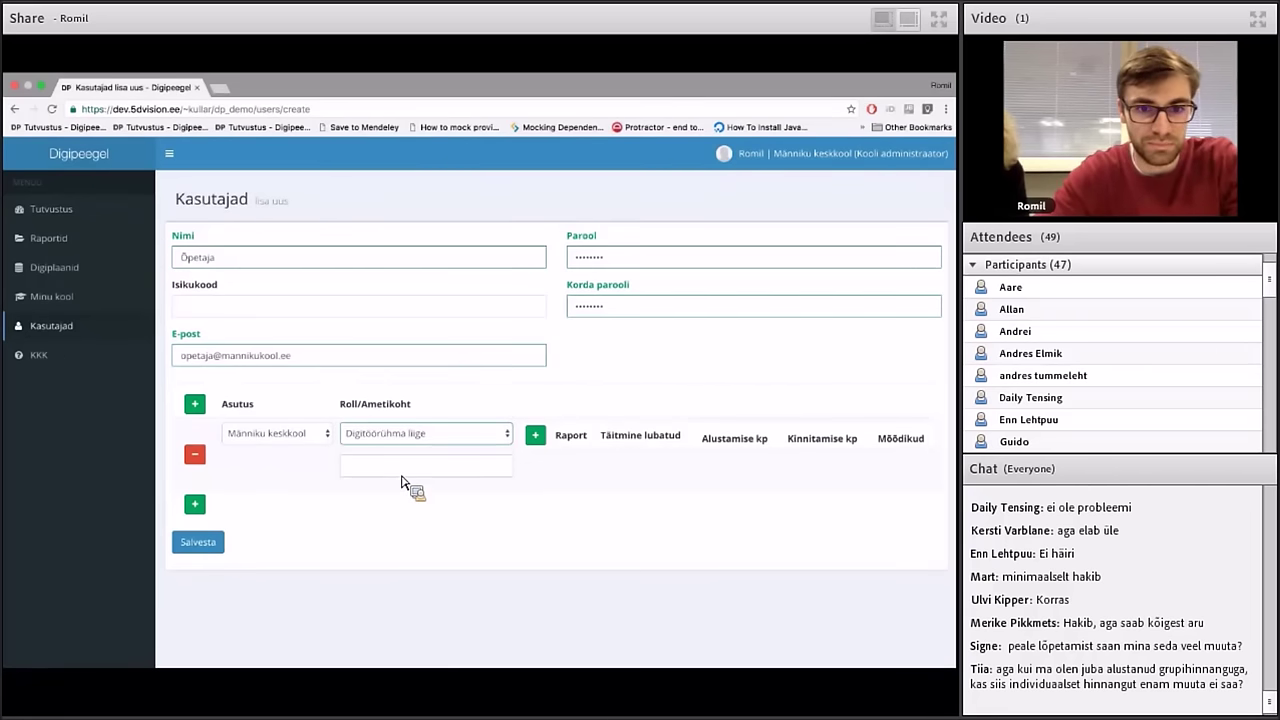
pyautogui.click(402, 480)
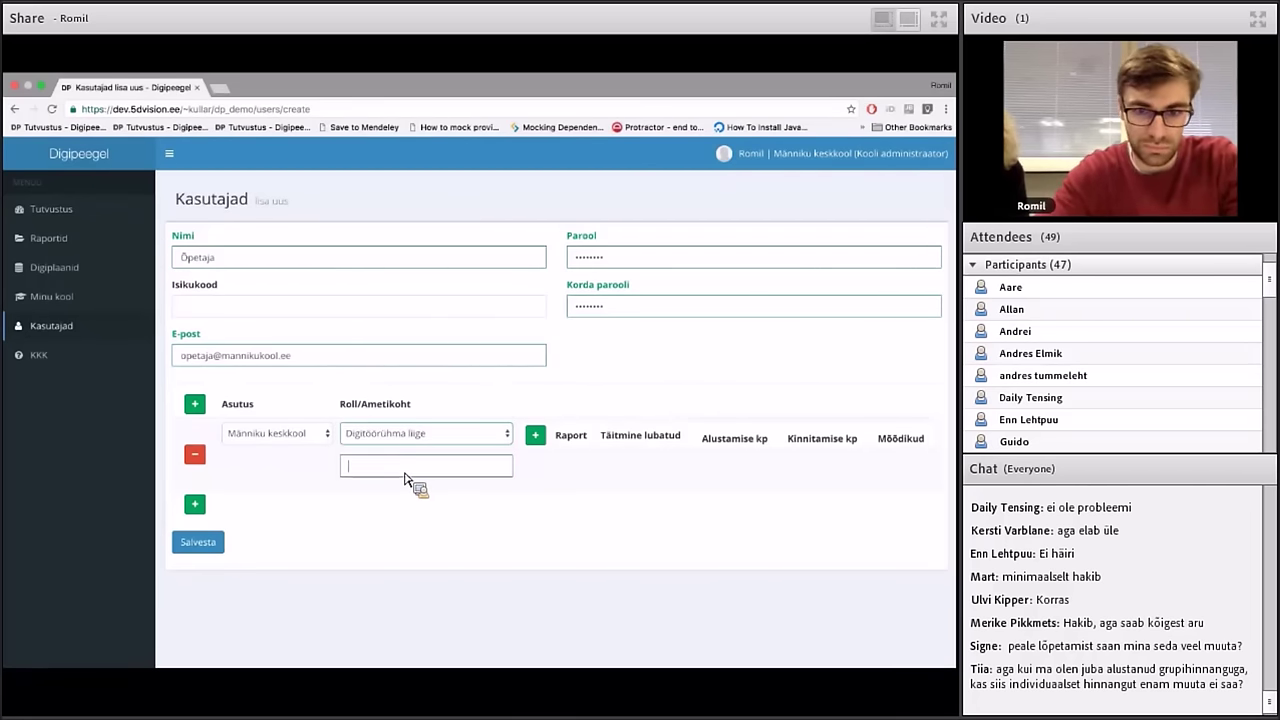
pyautogui.write('Õpetaja')
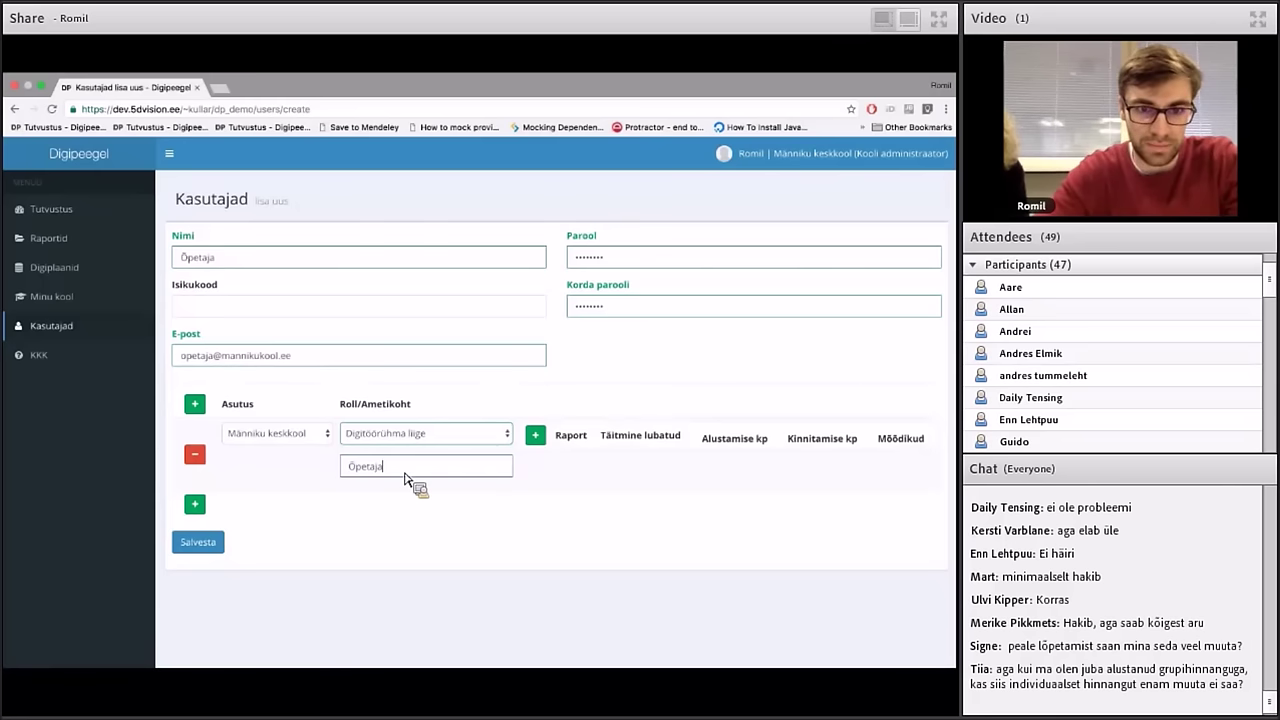
pyautogui.click(219, 545)
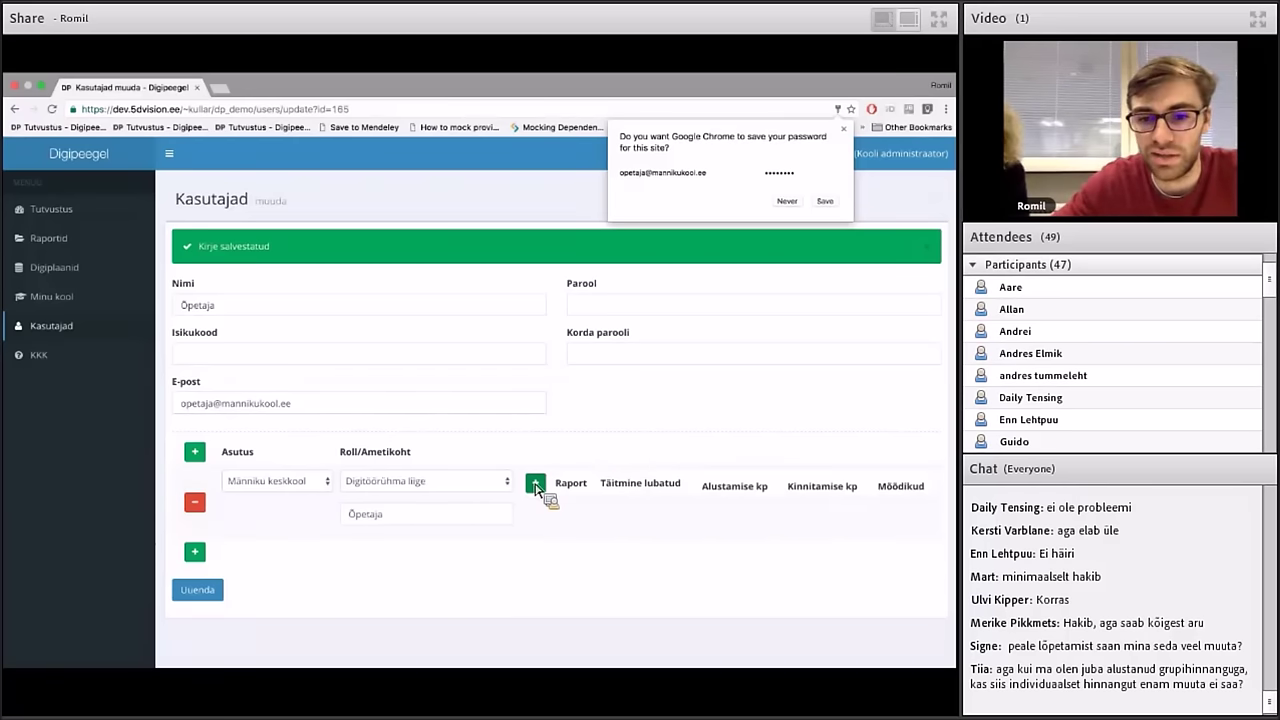
# Attach Raport #92 (kinnitamata) to the Digitöörühma liige role, save, and open its metrics assignment
pyautogui.click(536, 485)
pyautogui.click(567, 525)
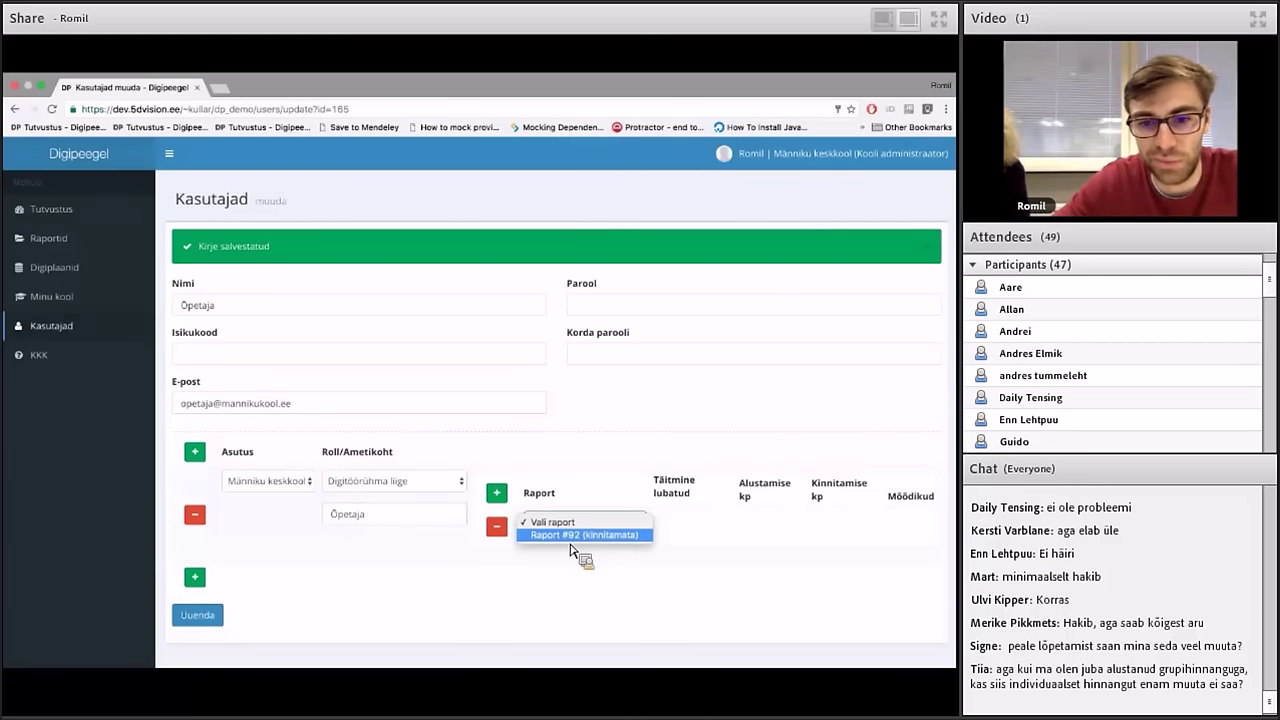
pyautogui.click(575, 538)
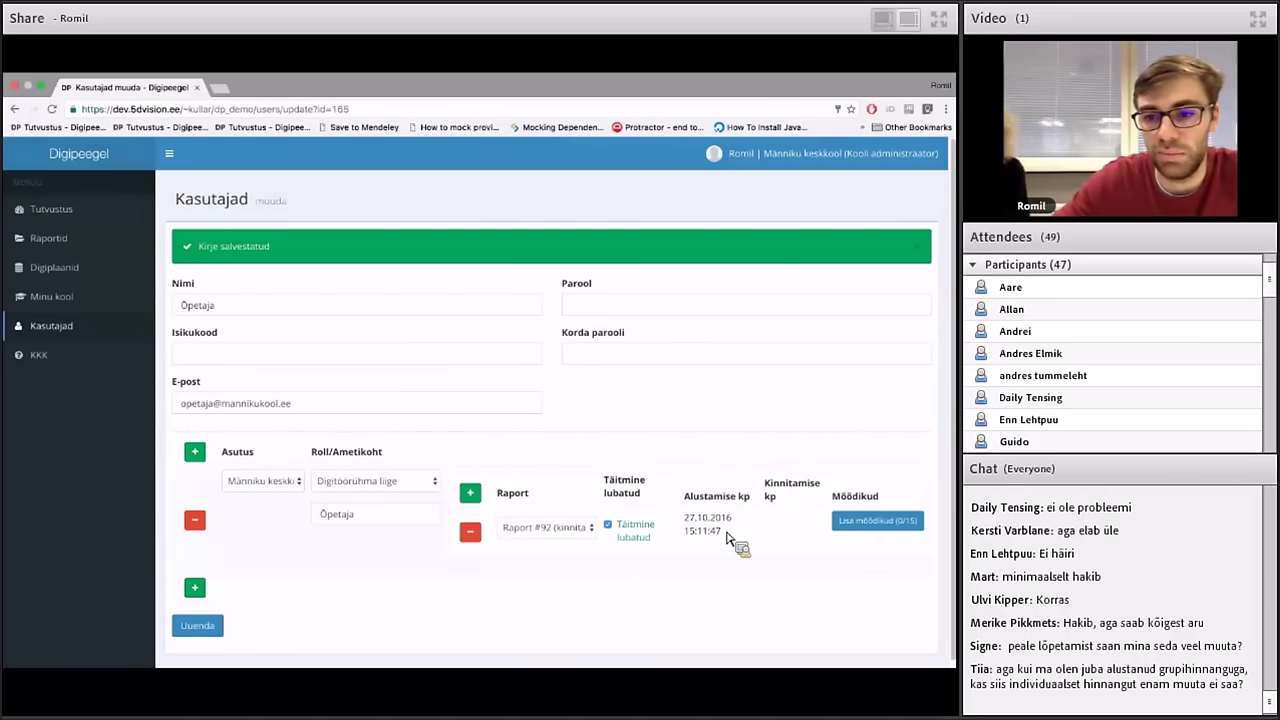
pyautogui.click(872, 526)
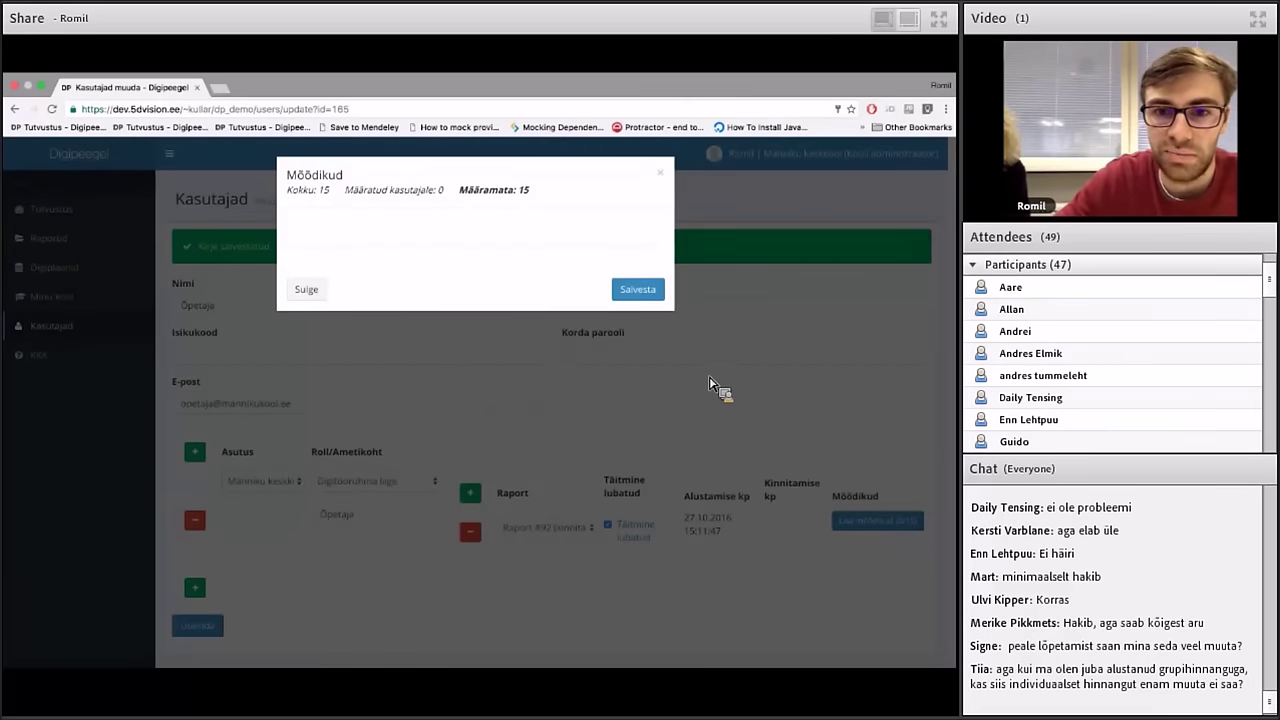
pyautogui.click(664, 175)
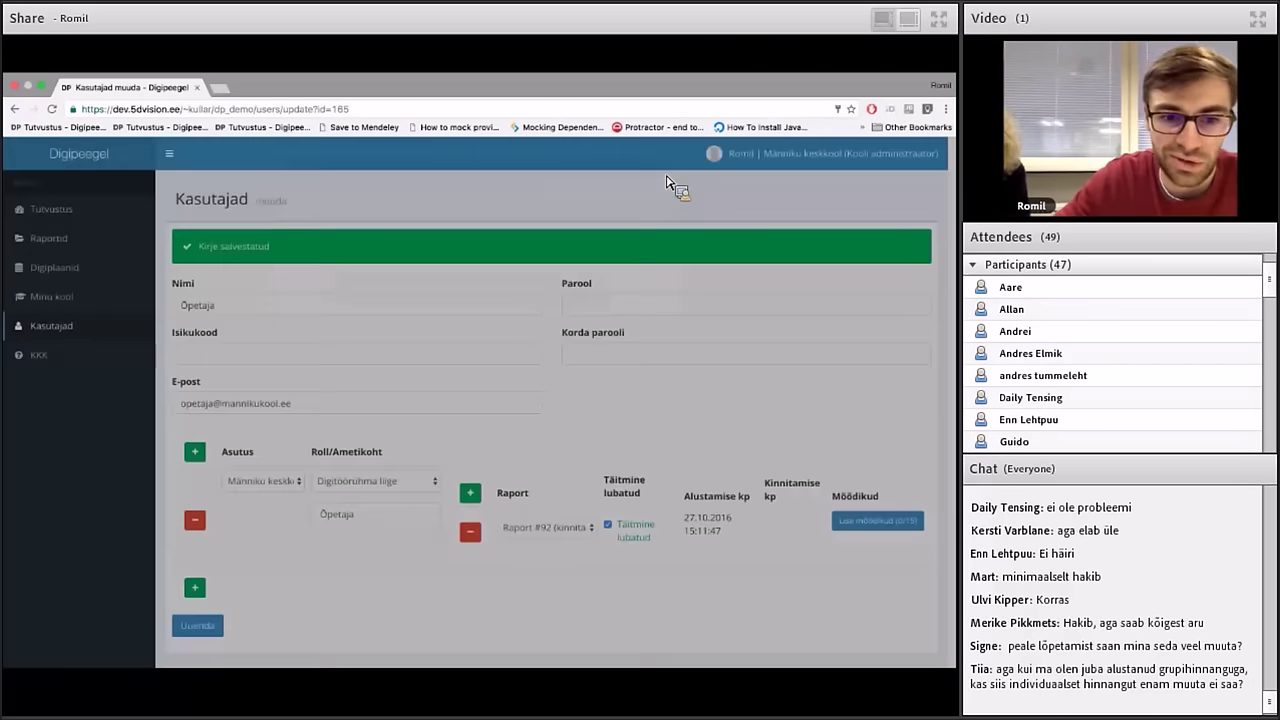
pyautogui.click(200, 630)
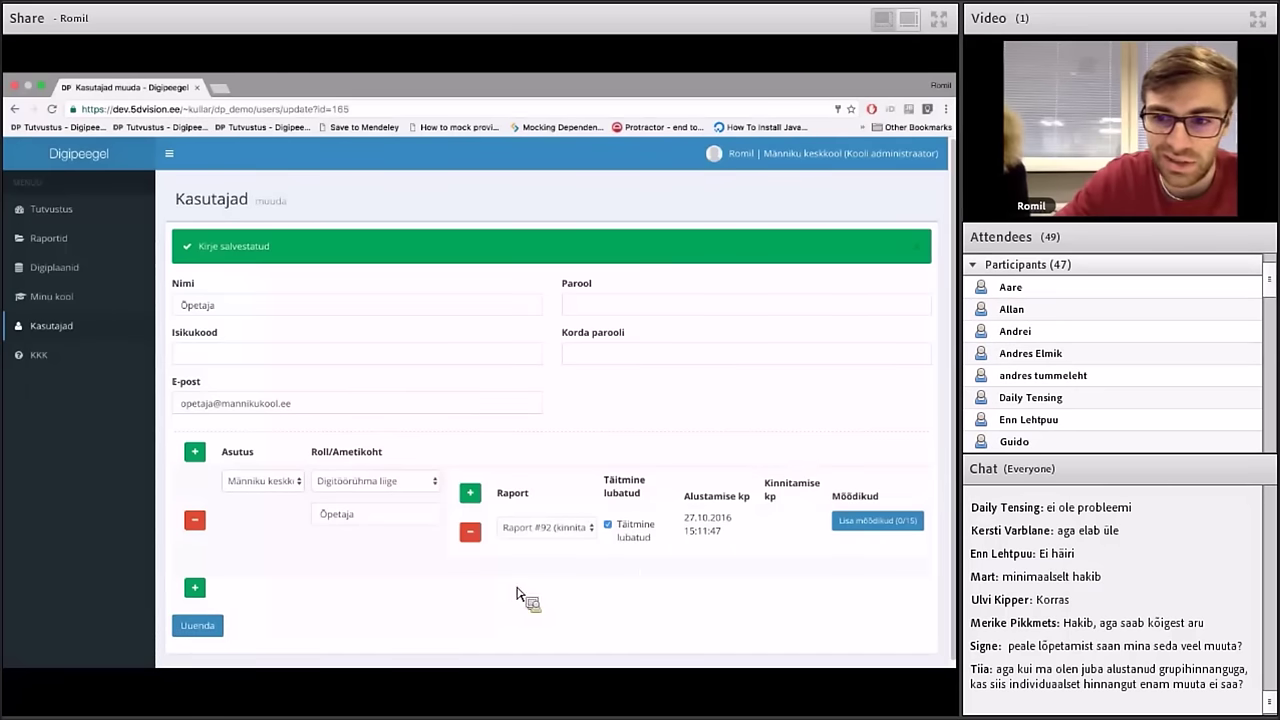
pyautogui.click(860, 530)
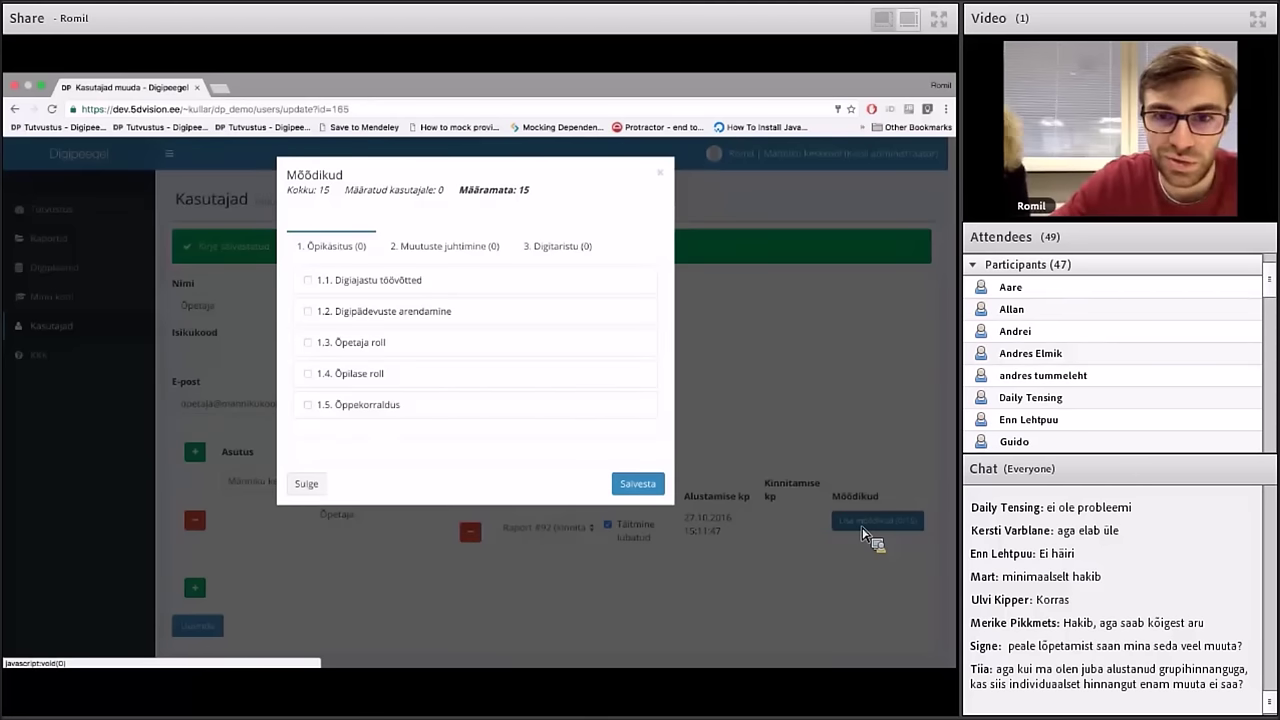
# Assign the five Õpikäsitus metrics 1.1–1.5 to the user's Raport #92 role
pyautogui.click(665, 180)
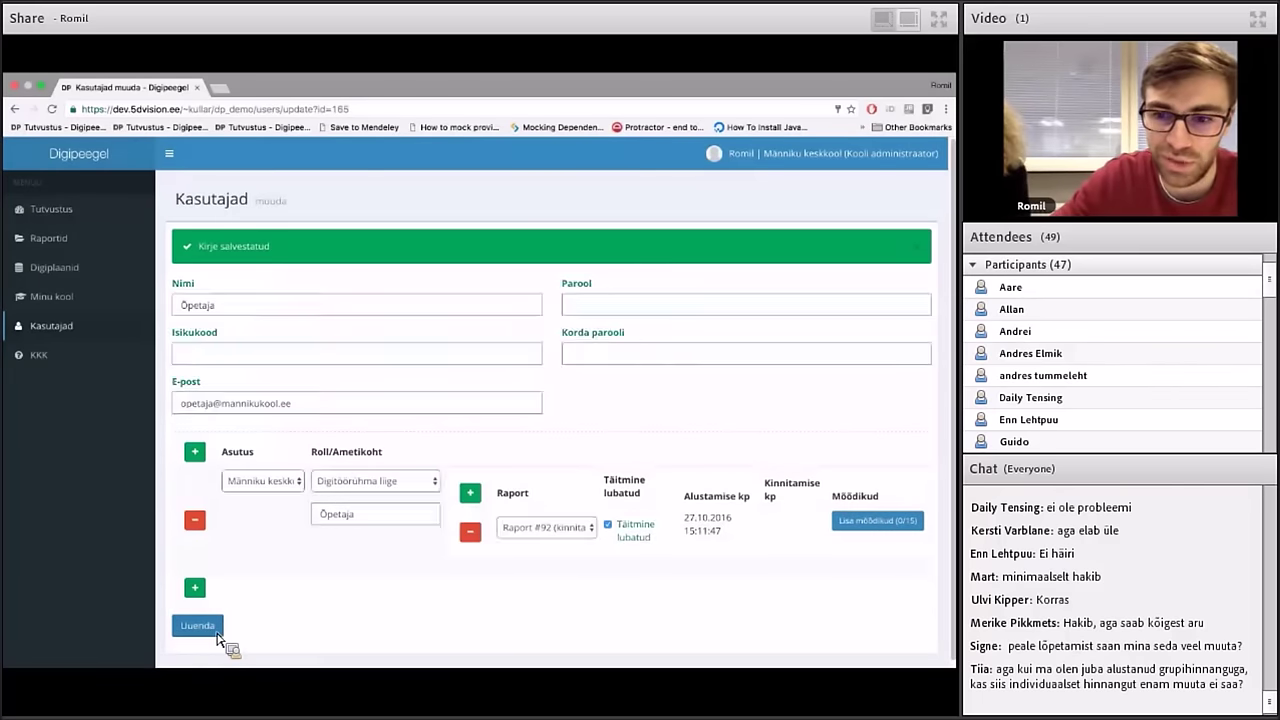
pyautogui.click(878, 524)
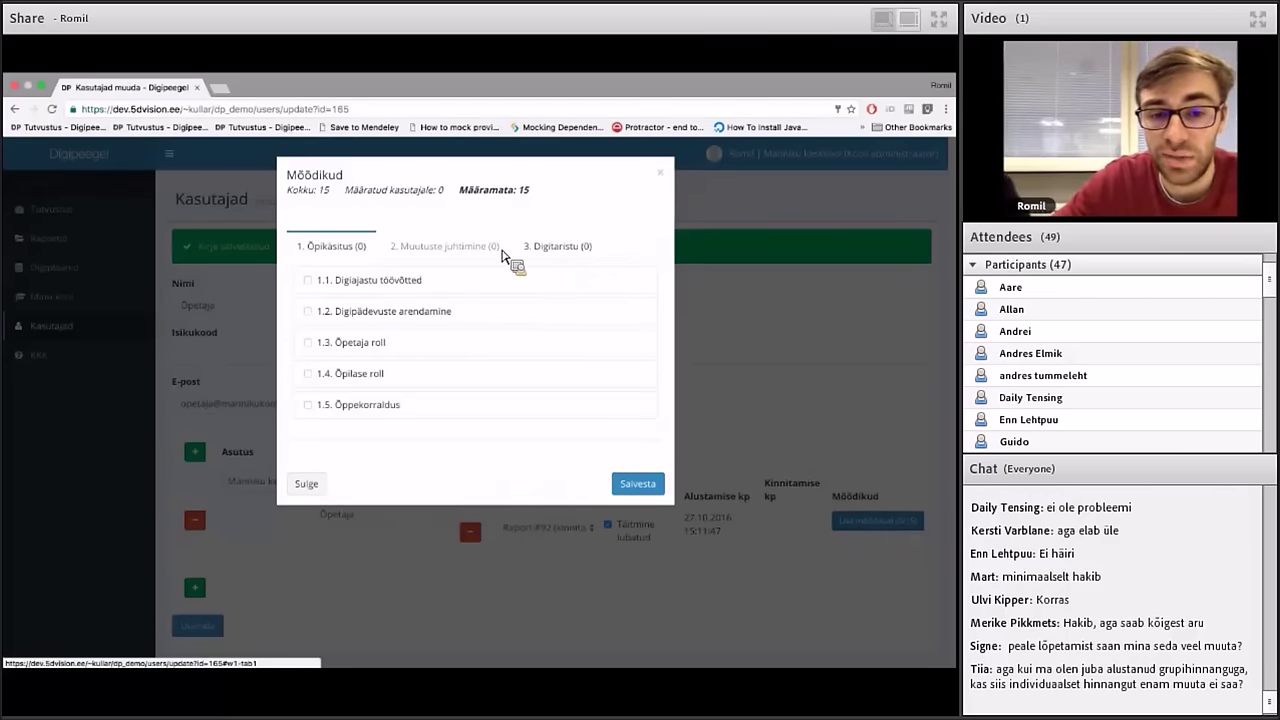
pyautogui.click(385, 283)
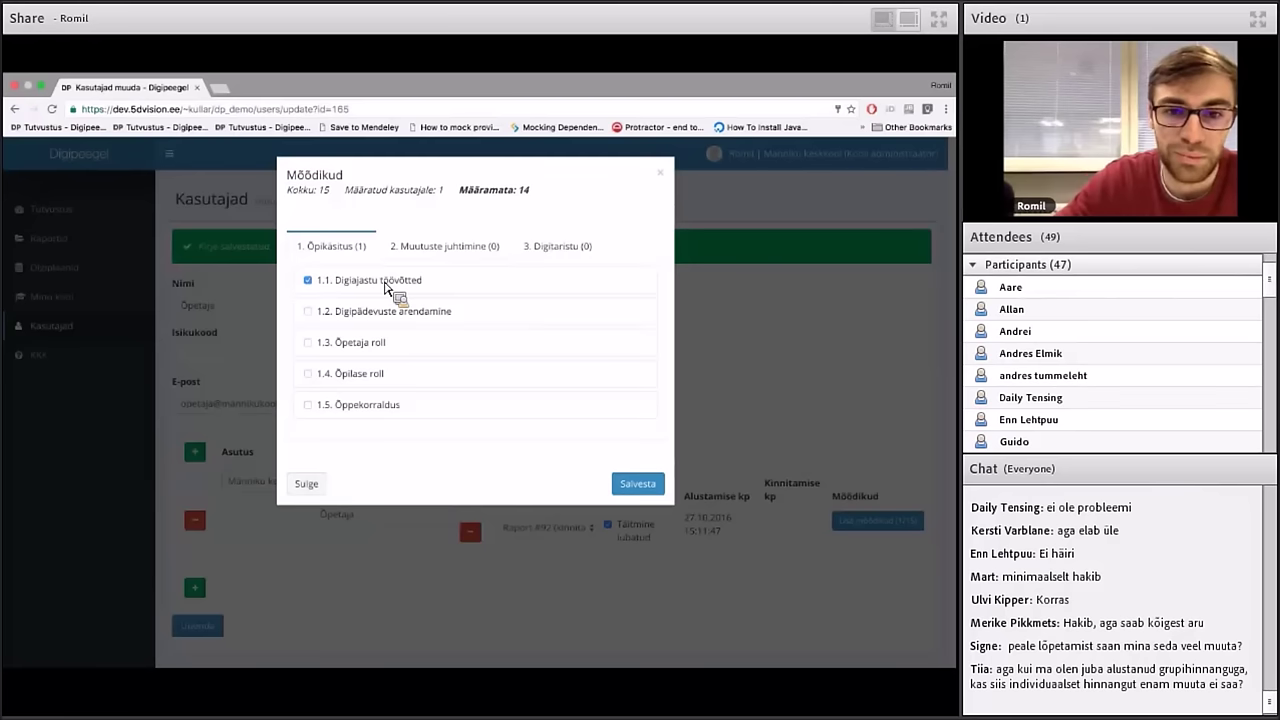
pyautogui.click(368, 313)
pyautogui.click(360, 343)
pyautogui.click(360, 372)
pyautogui.click(362, 404)
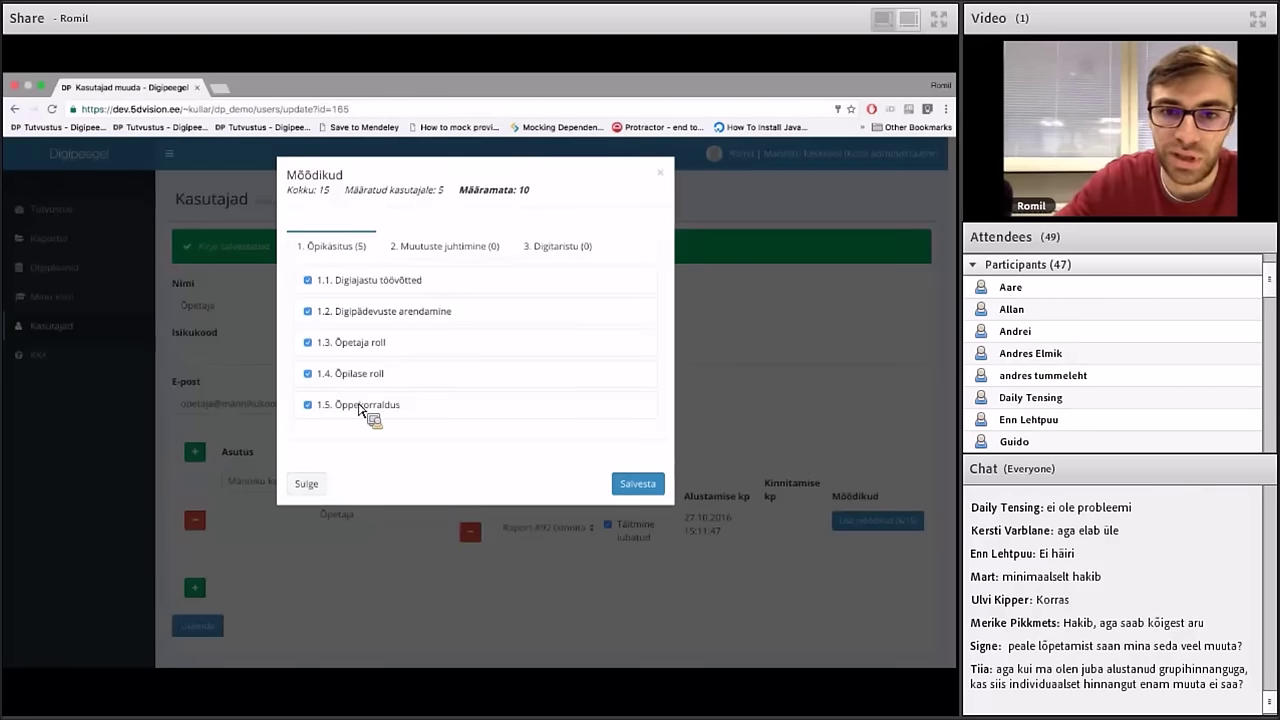
# Assign the Muutuste juhtimine metrics 2.1–2.5 and save the 10/15 selection
pyautogui.click(455, 258)
pyautogui.click(405, 281)
pyautogui.click(395, 305)
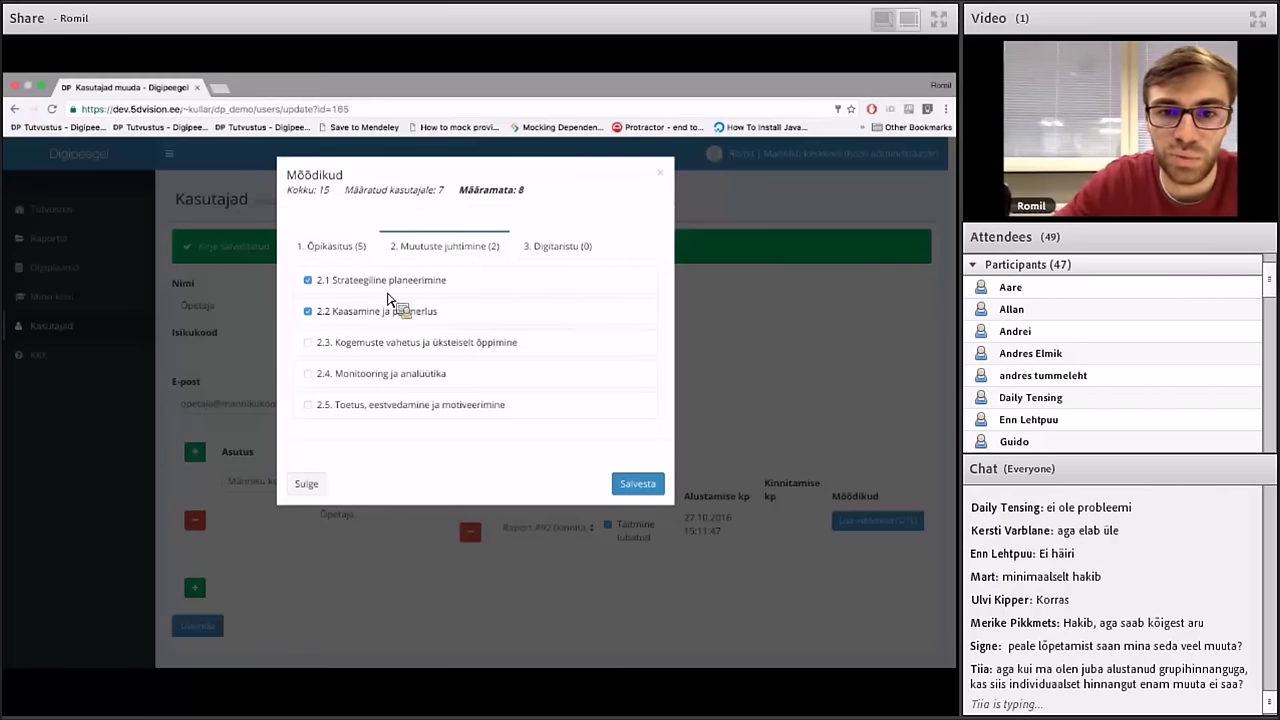
pyautogui.click(385, 340)
pyautogui.click(378, 371)
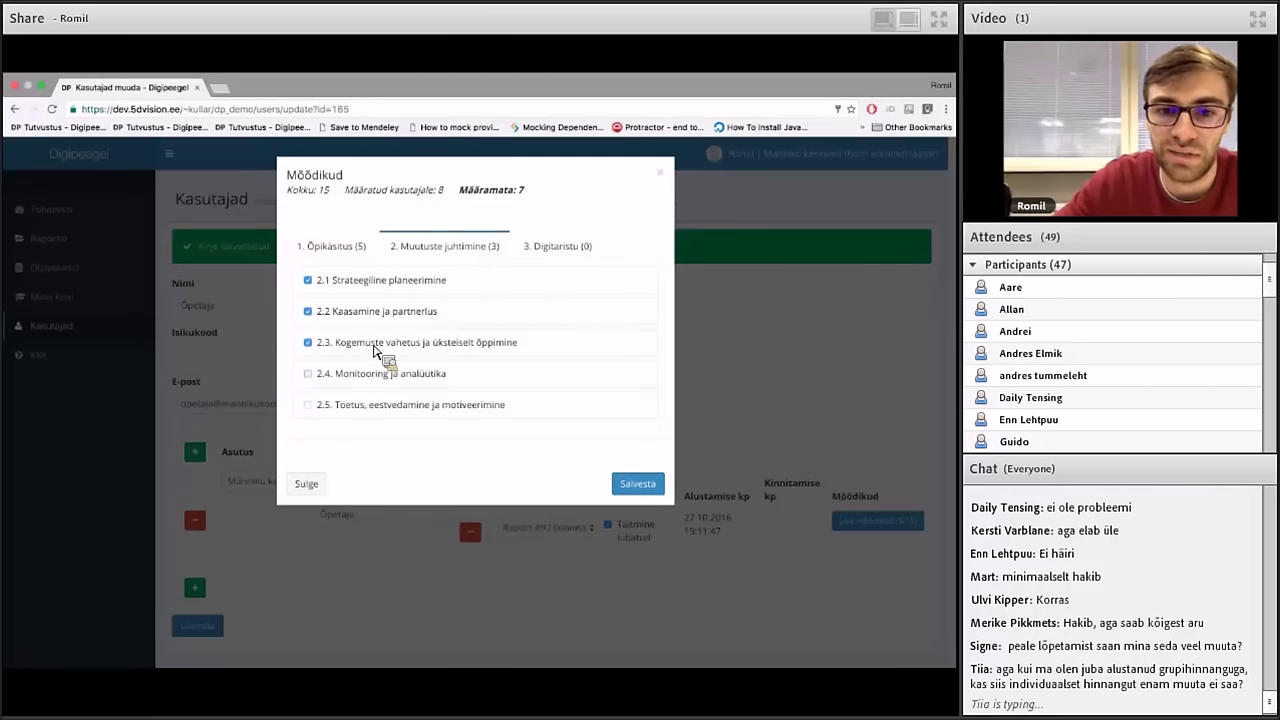
pyautogui.click(374, 404)
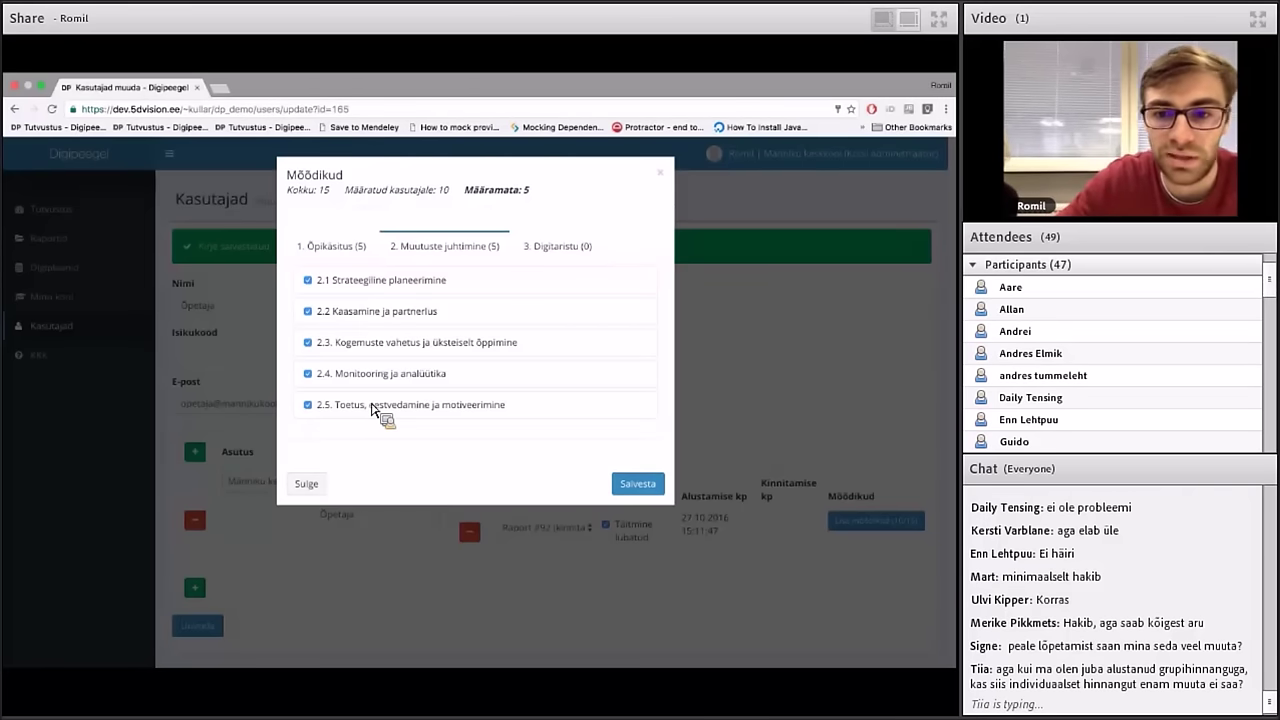
pyautogui.click(352, 260)
pyautogui.click(440, 256)
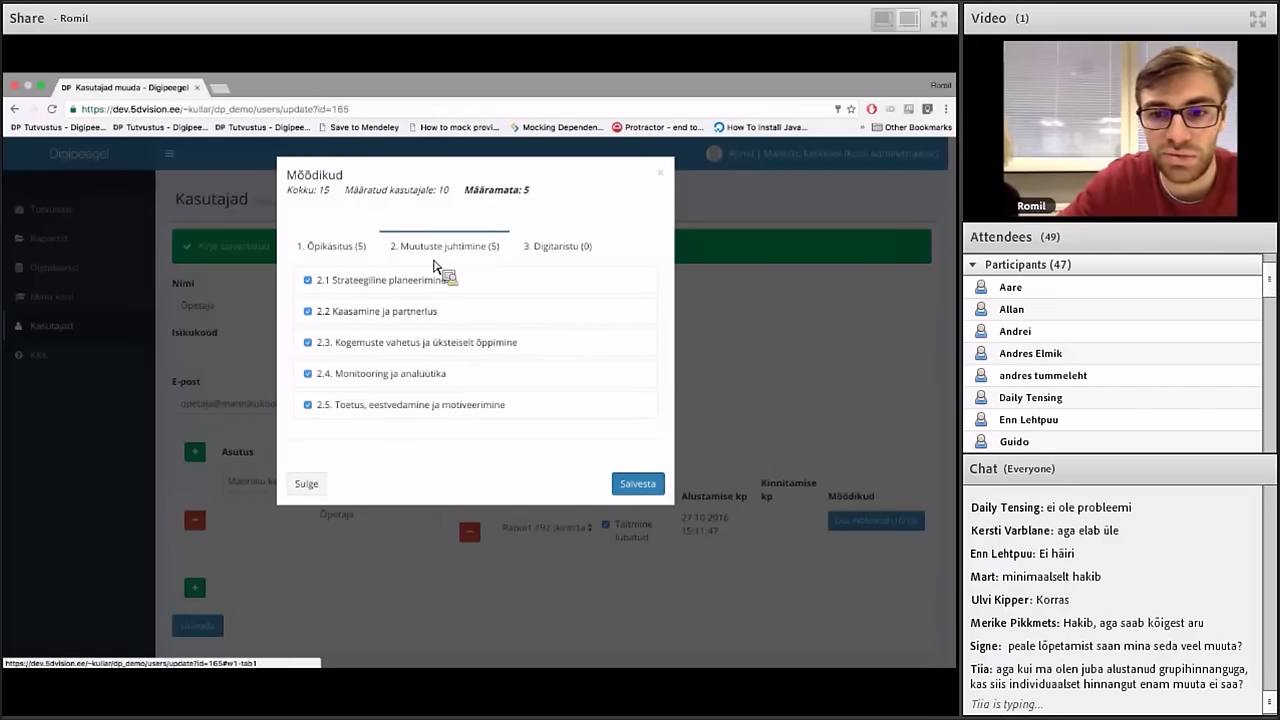
pyautogui.click(625, 490)
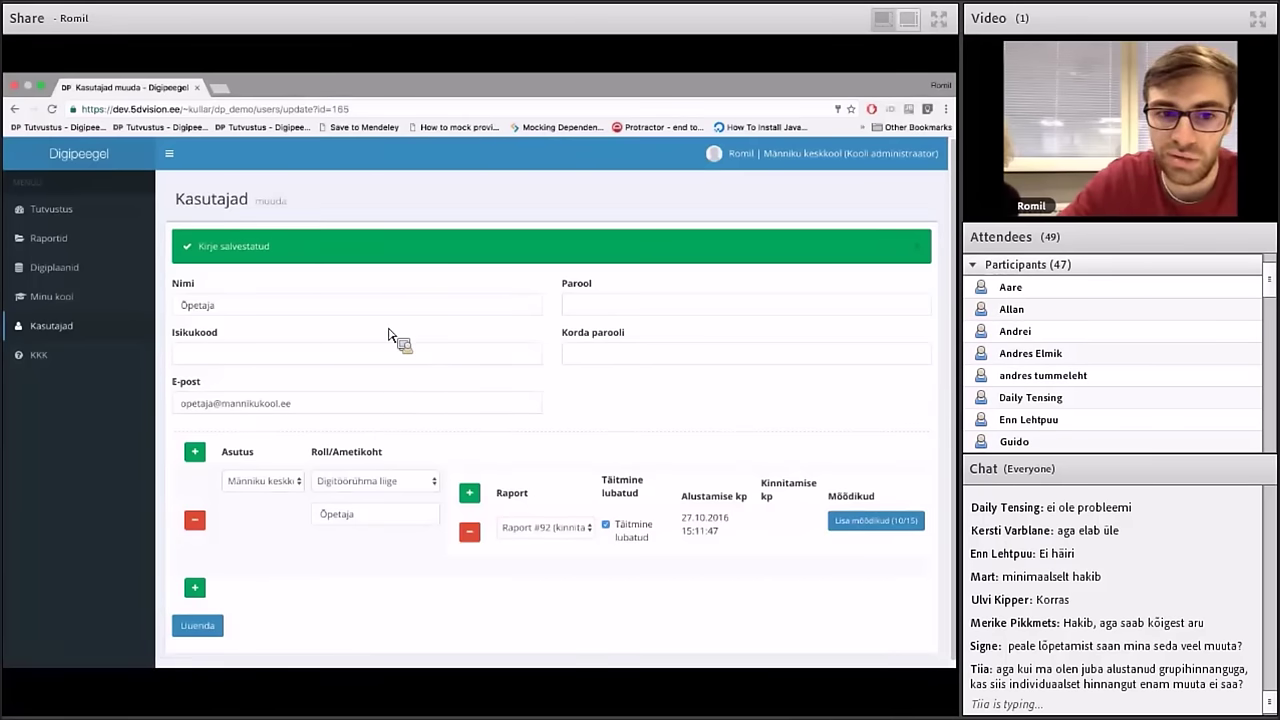
# Select the user's e-mail address, then log out of the administrator account
pyautogui.tripleClick(337, 414)
pyautogui.hotkey('ctrl', 'c')
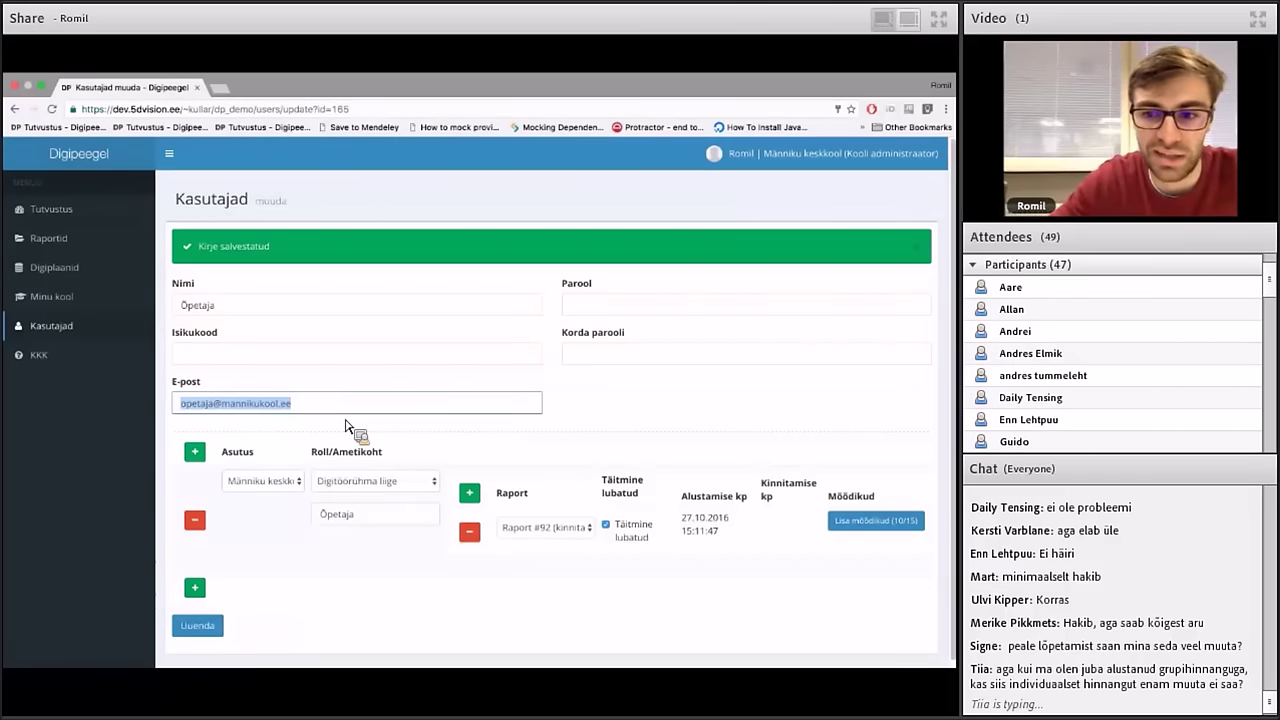
pyautogui.click(918, 158)
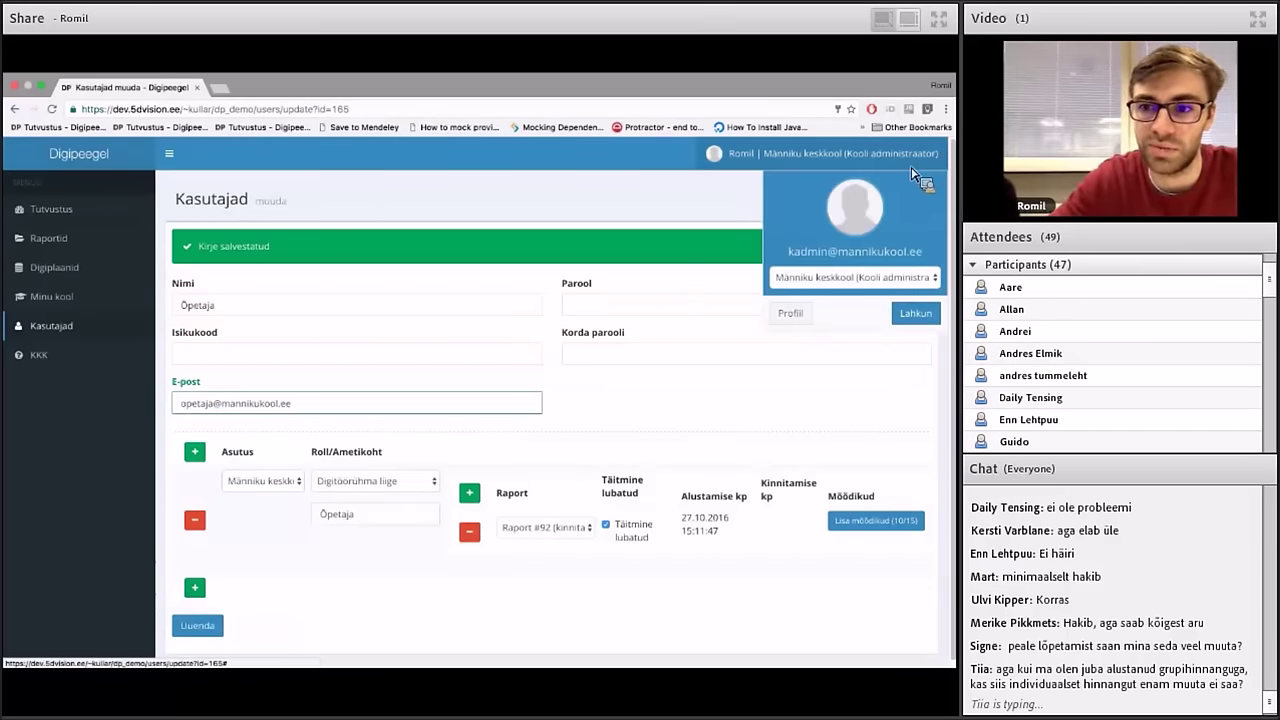
pyautogui.click(915, 316)
# Sign in with the teacher's pasted e-mail and password, retyping the mistyped password
pyautogui.click(472, 286)
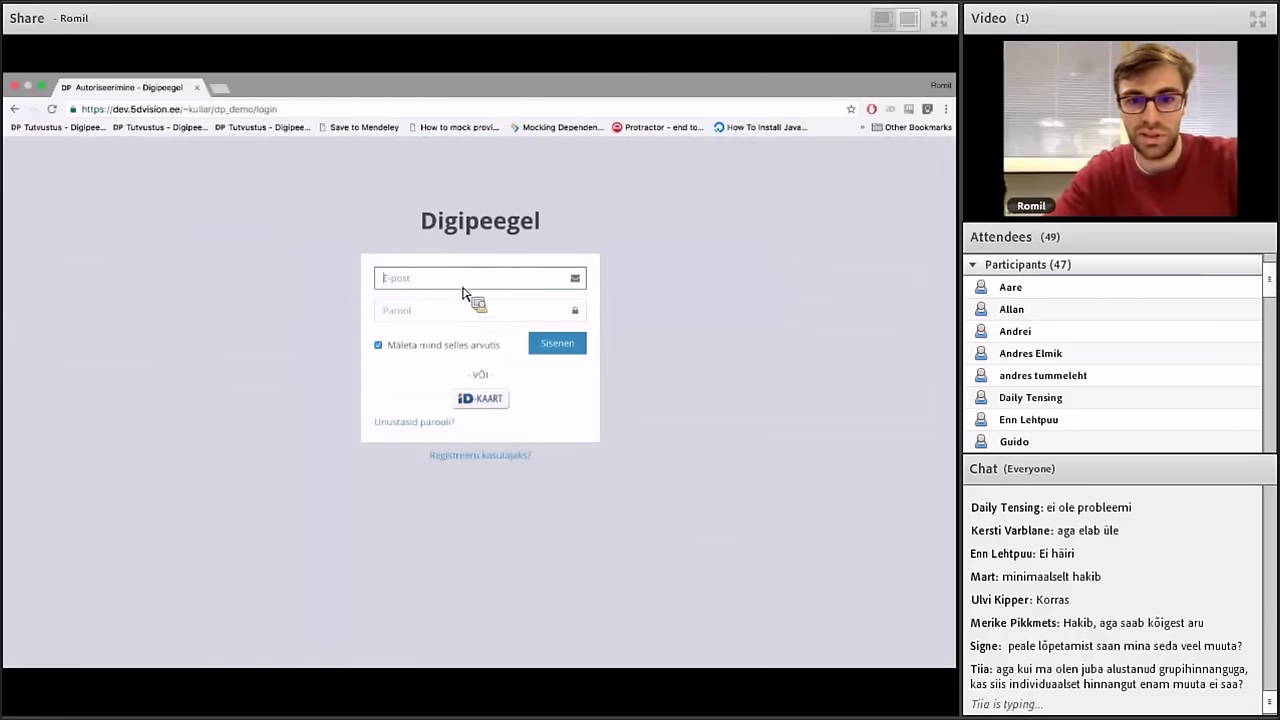
pyautogui.hotkey('ctrl', 'v')
pyautogui.click(457, 318)
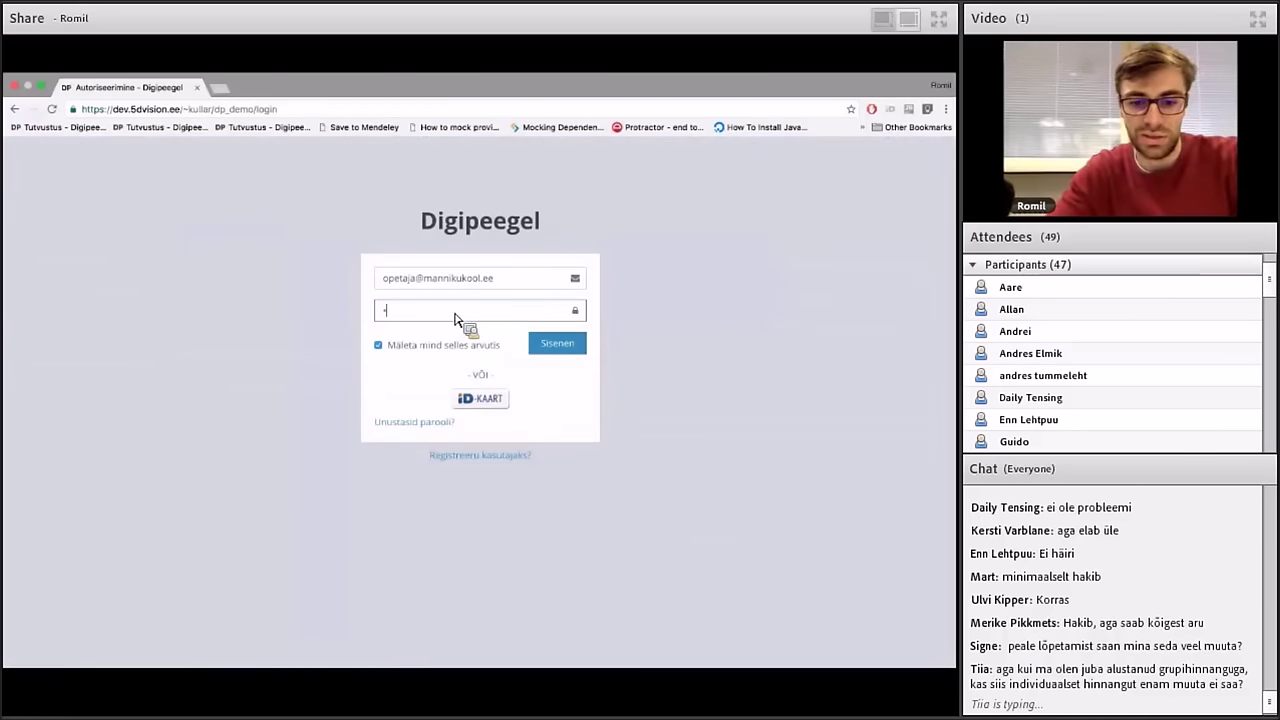
pyautogui.write('•••••••')
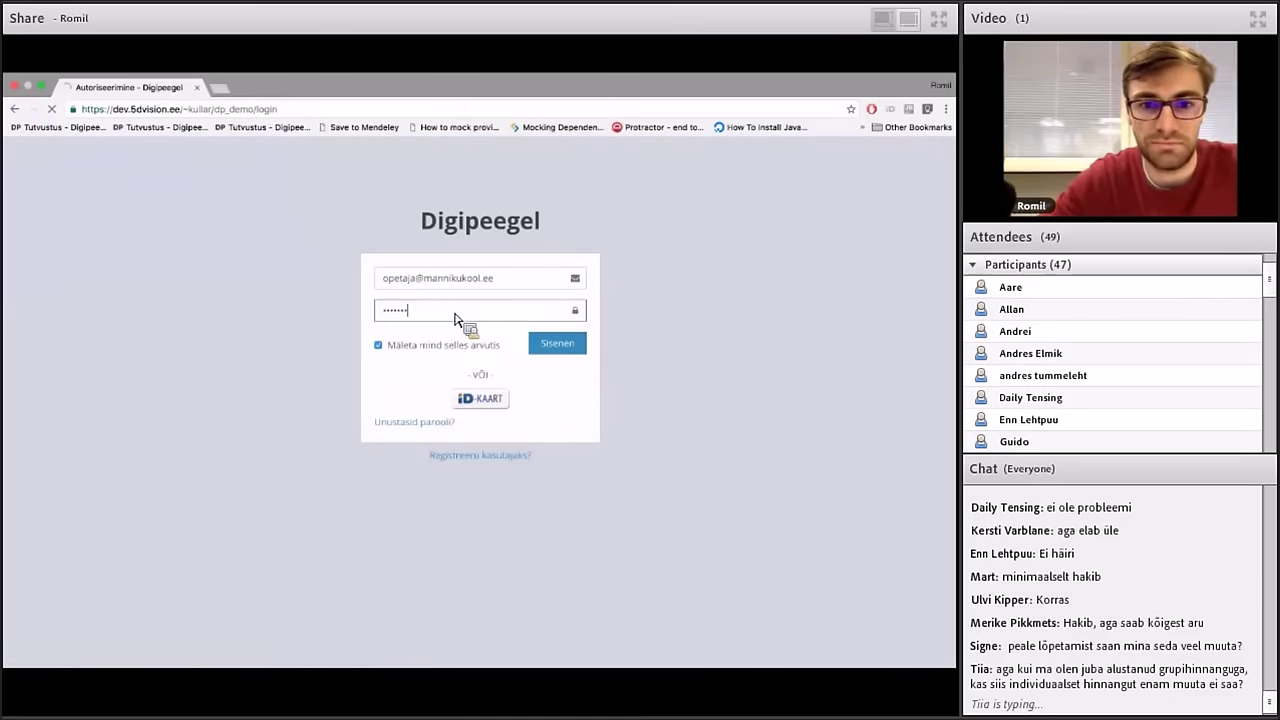
pyautogui.press('super+a')
pyautogui.write('••')
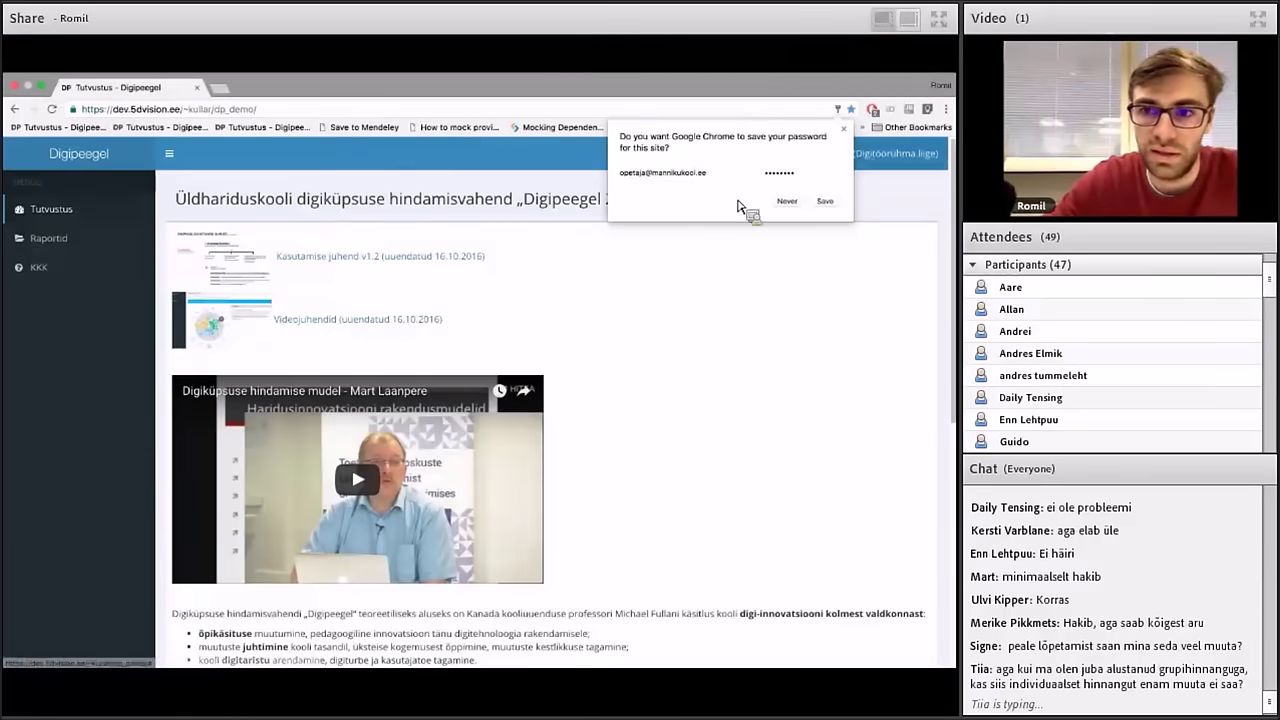
# Dismiss the save-password prompt and open Raport #92's group assessment from Raportid
pyautogui.click(866, 158)
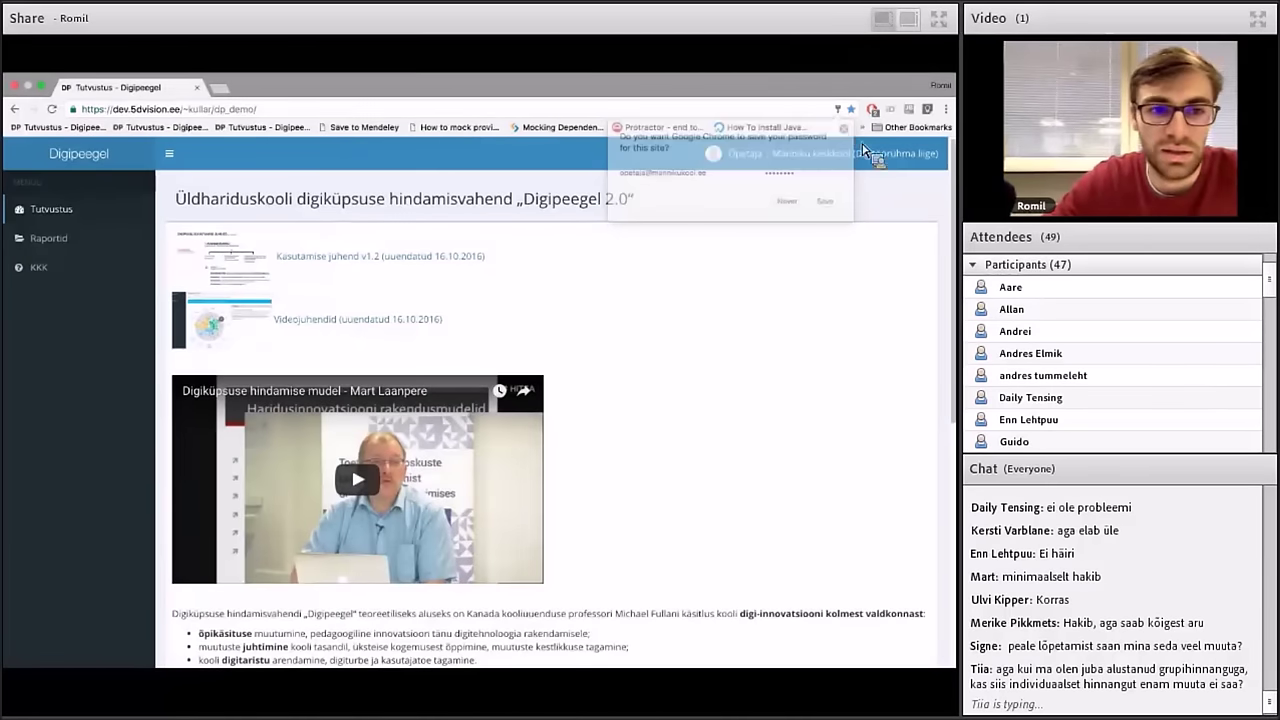
pyautogui.click(136, 237)
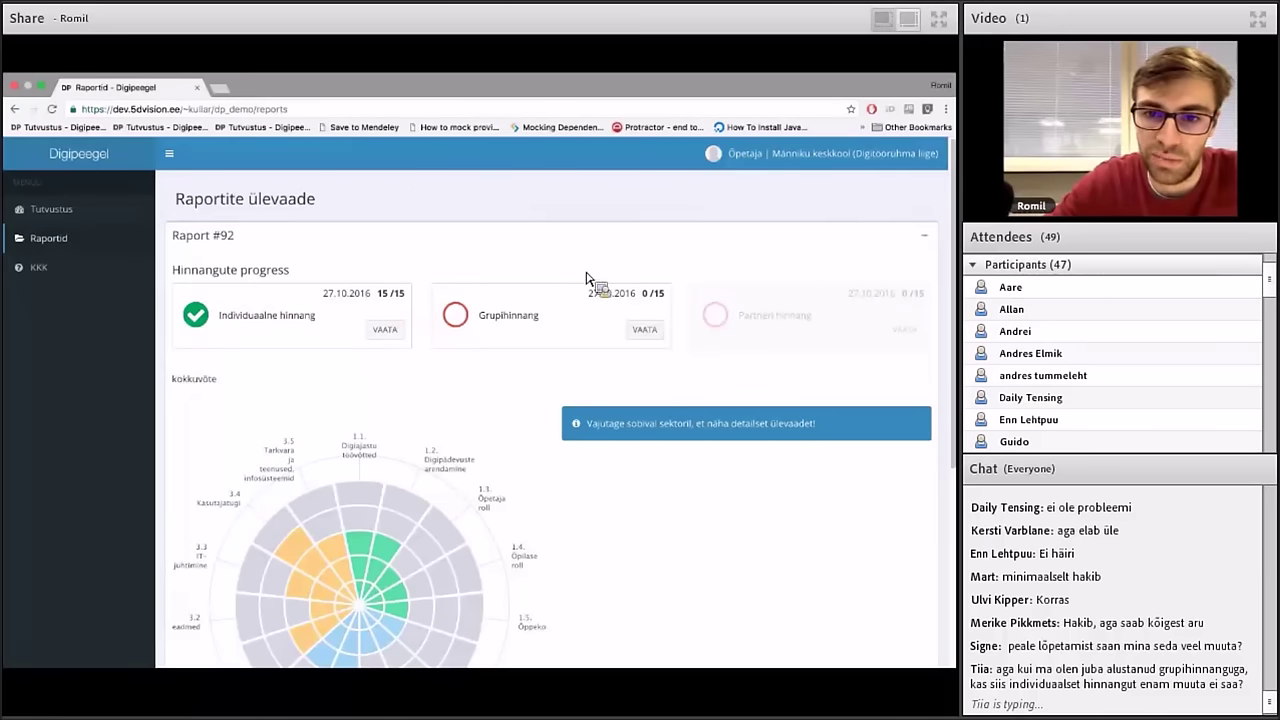
pyautogui.click(660, 328)
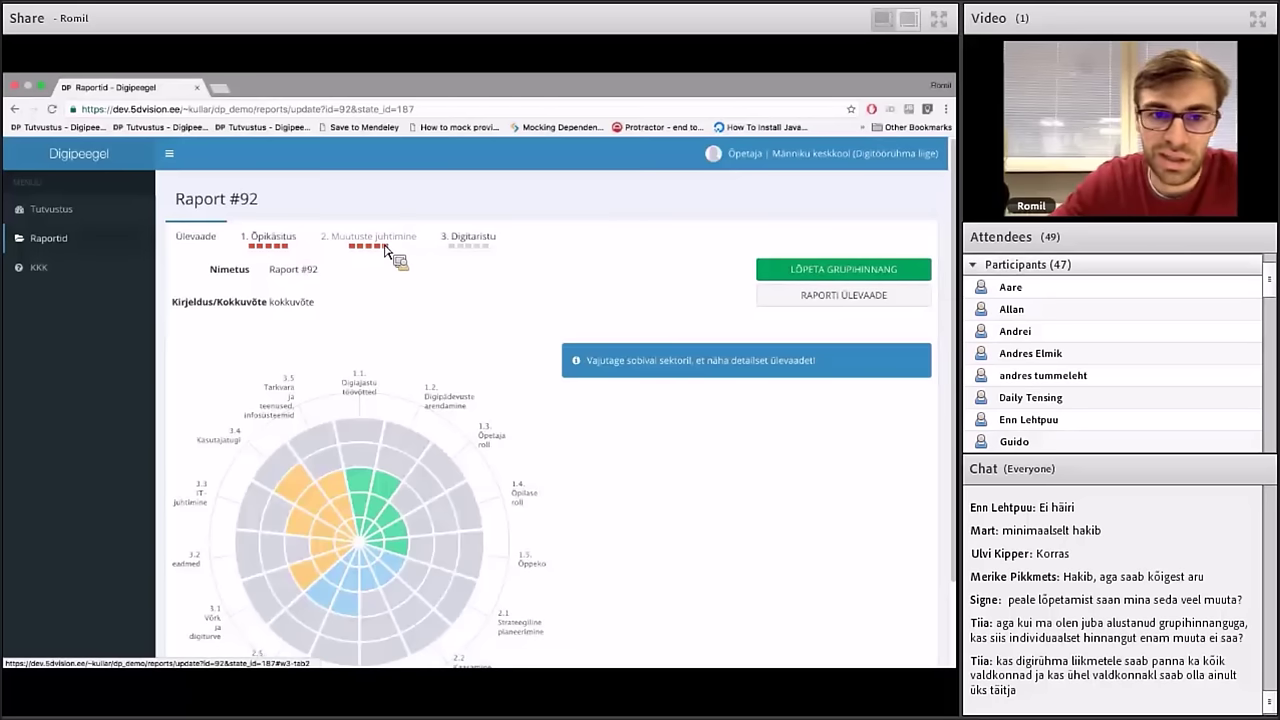
# In the 1. Õpikäsitus items, rate 1.1 Digiajastu töövõtted at level C
pyautogui.click(297, 248)
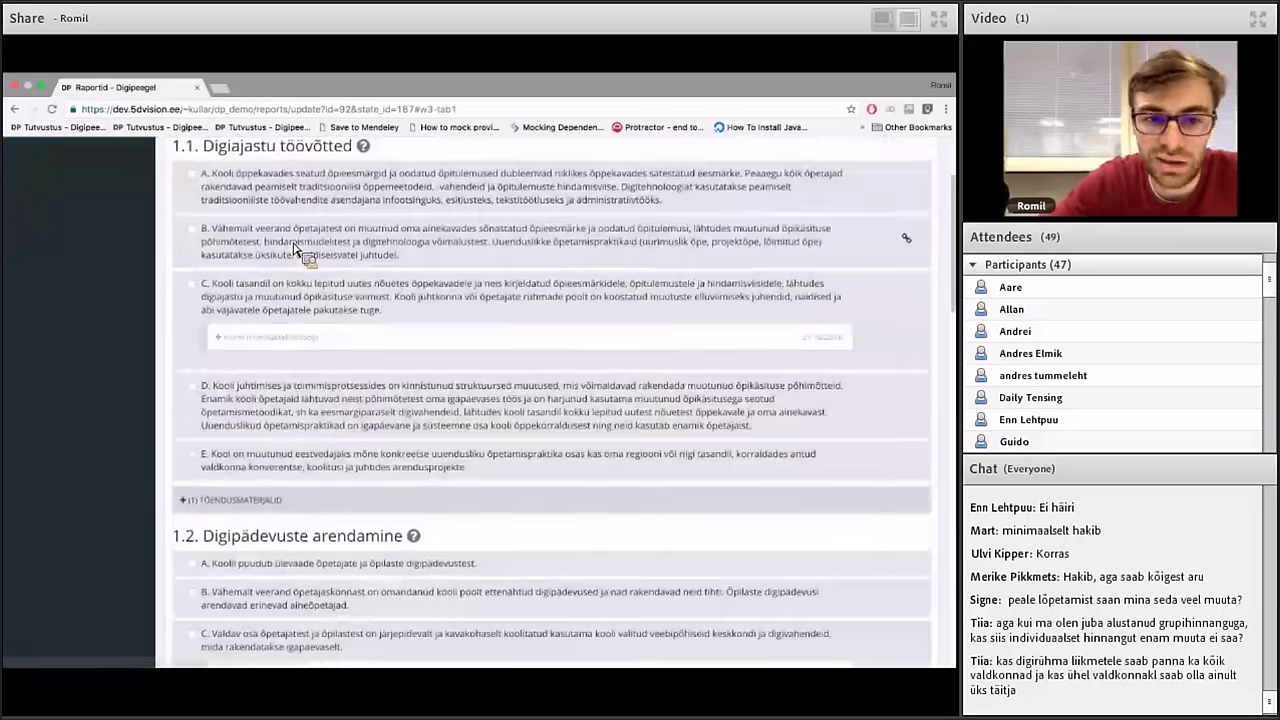
pyautogui.scroll(2, 297, 248)
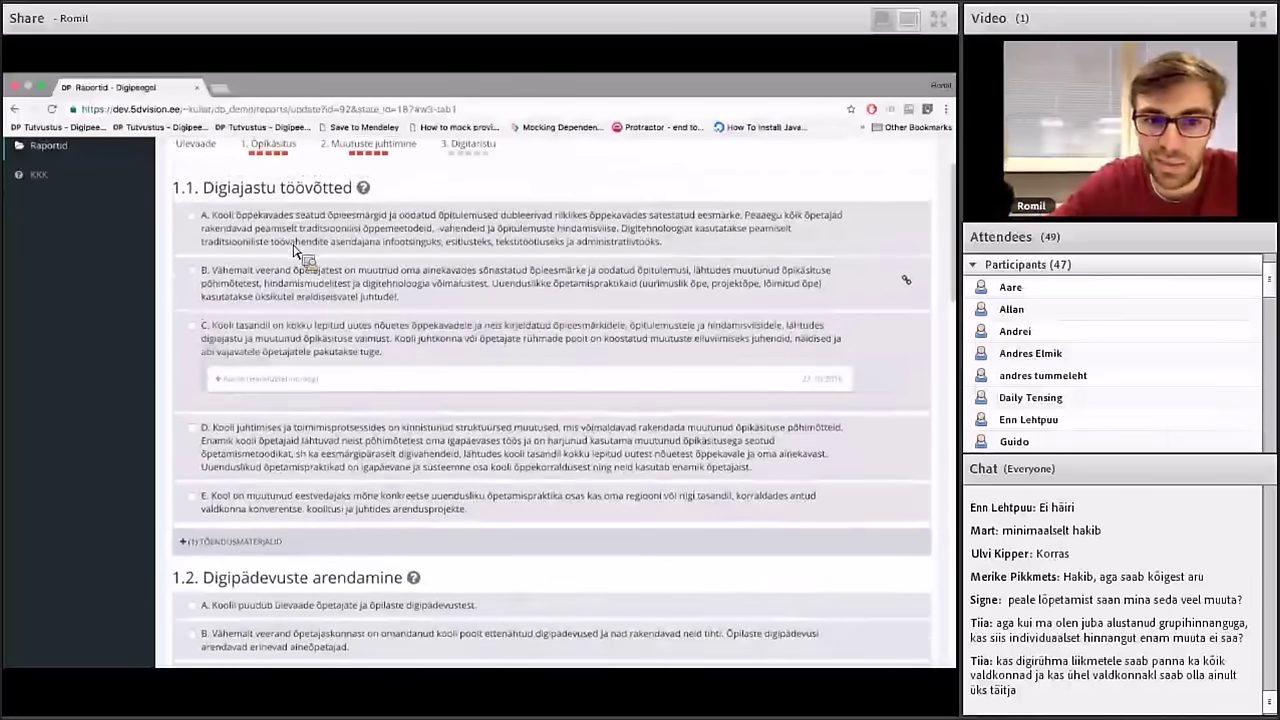
pyautogui.click(258, 386)
pyautogui.click(258, 384)
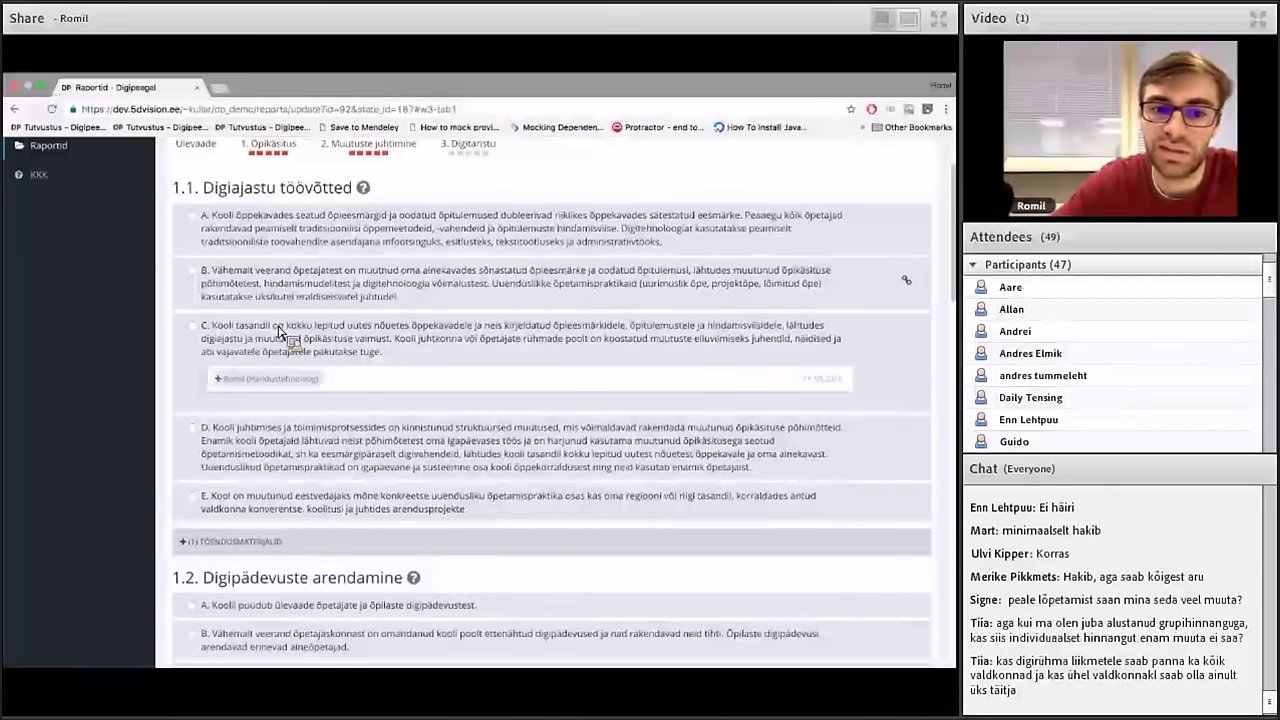
pyautogui.click(267, 354)
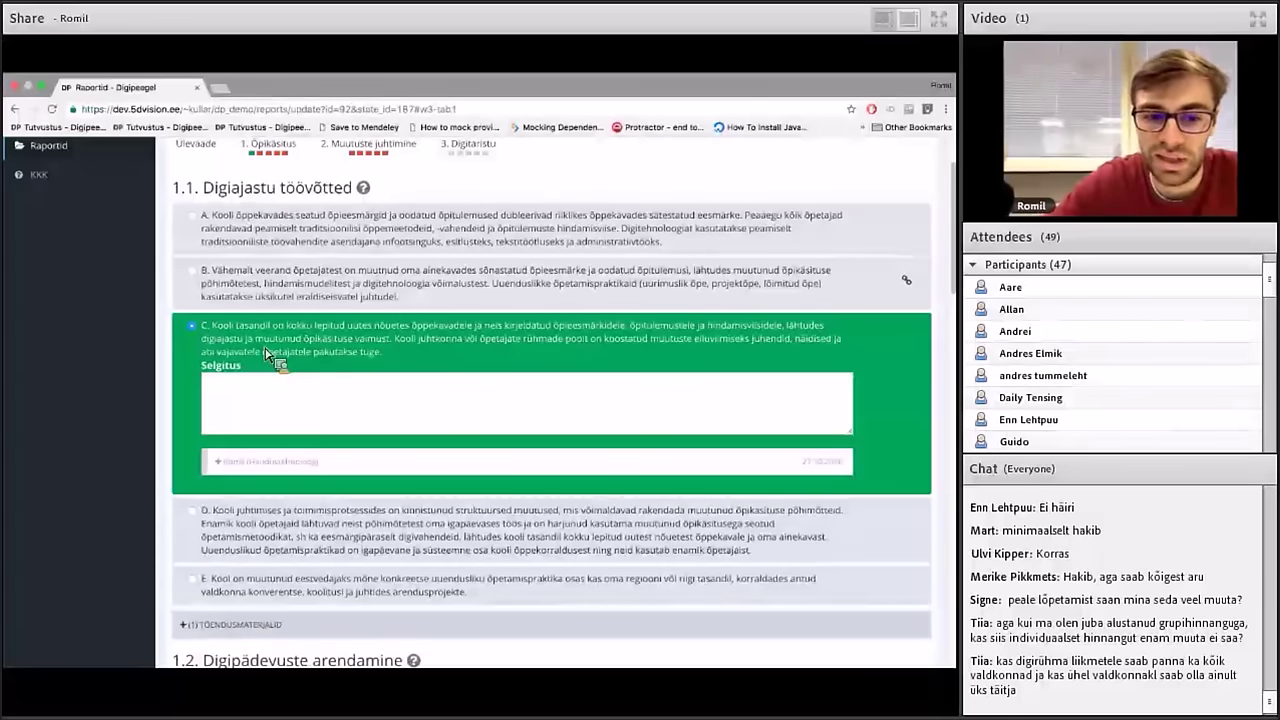
# Change the 1.1 Digiajastu töövõtted rating from C to level D
pyautogui.click(266, 528)
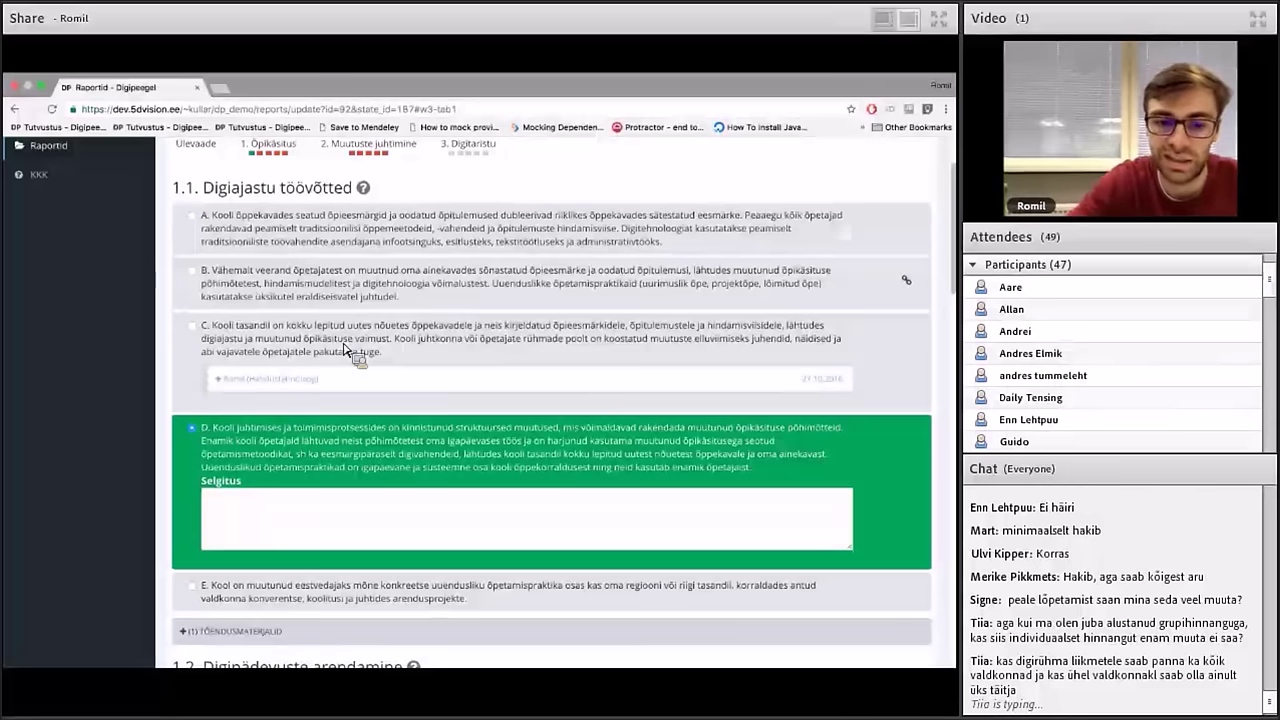
# Choose option C for Õpikäsitus criteria 1.2 through 1.5 and save
pyautogui.scroll(-1, 345, 350)
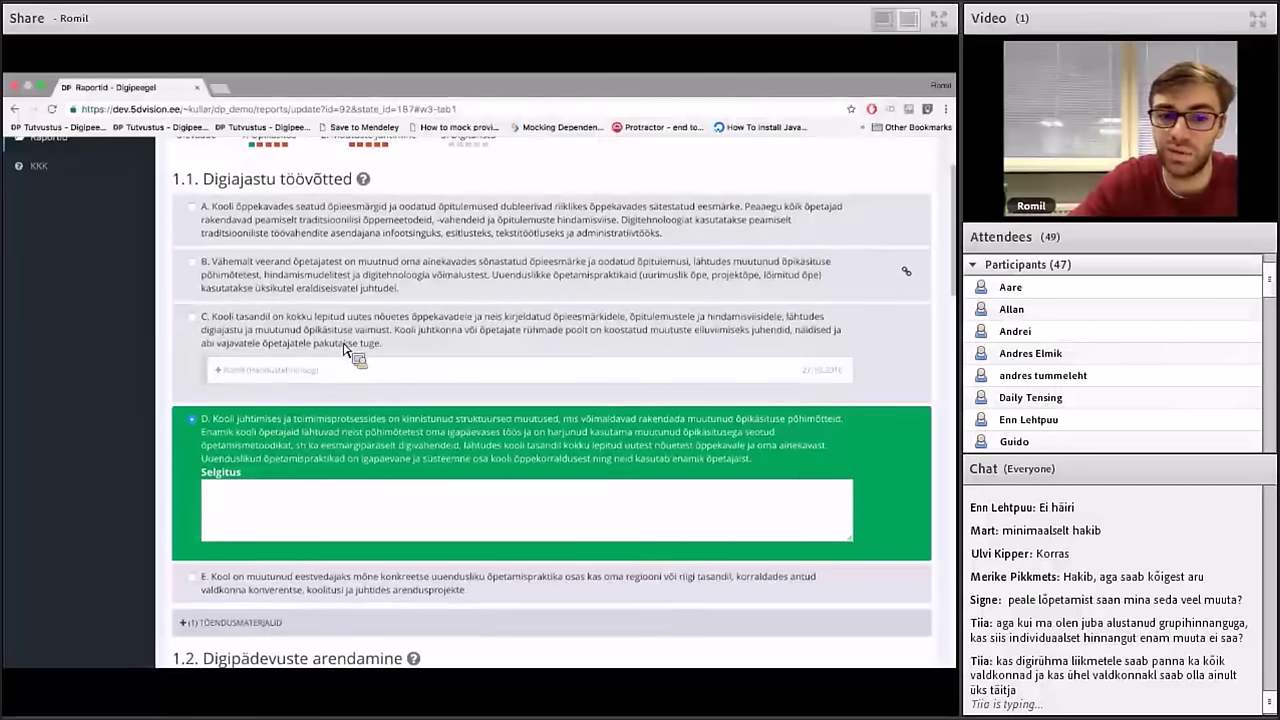
pyautogui.scroll(2, 345, 350)
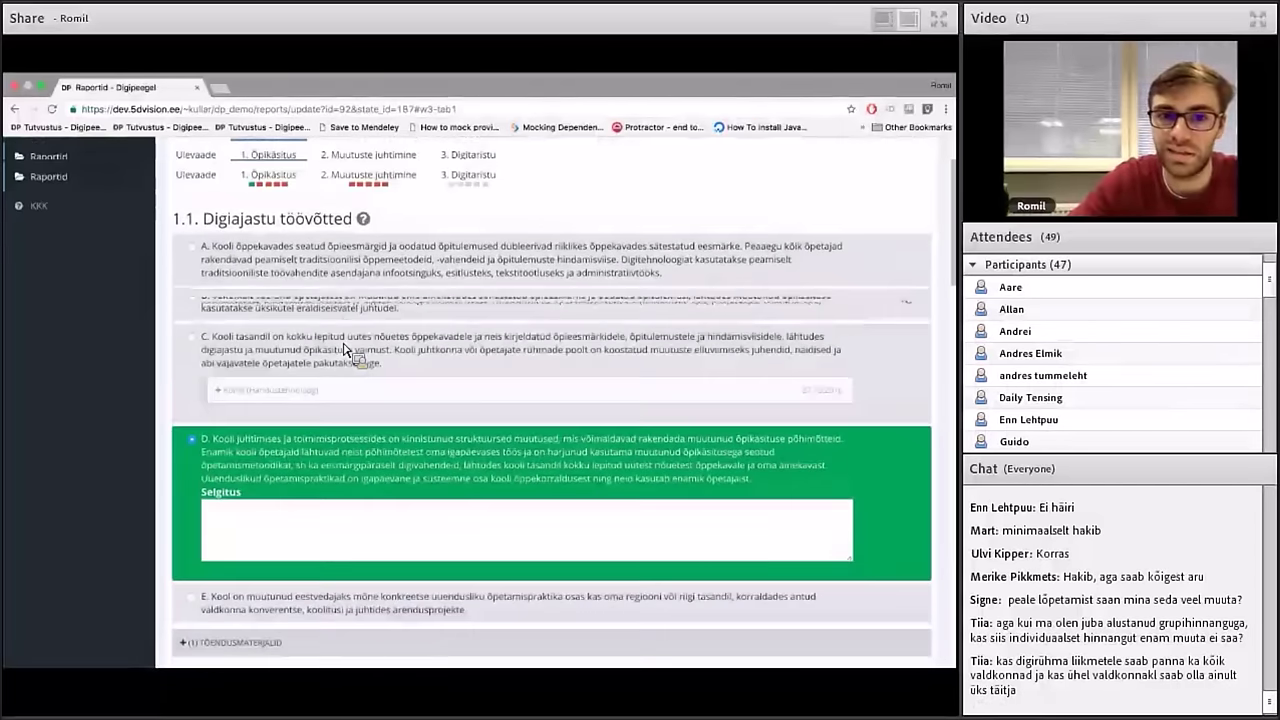
pyautogui.scroll(3, 345, 350)
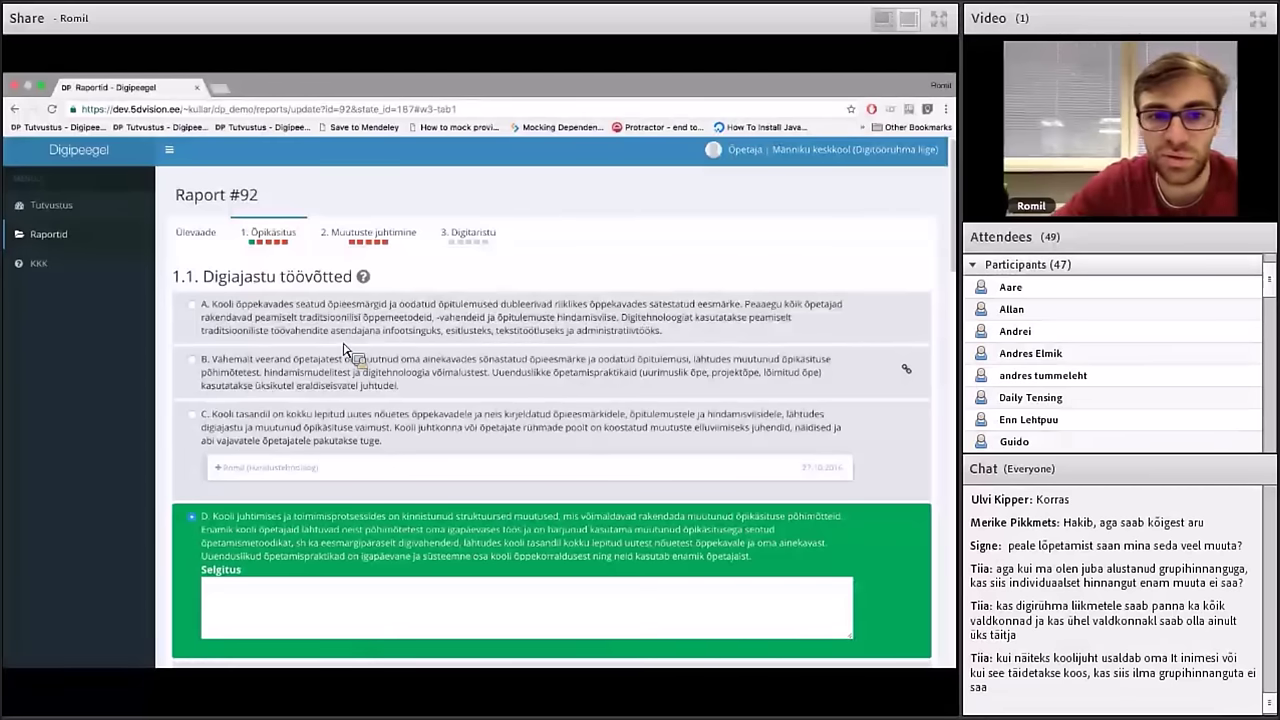
pyautogui.scroll(-1, 343, 349)
pyautogui.scroll(-1, 343, 349)
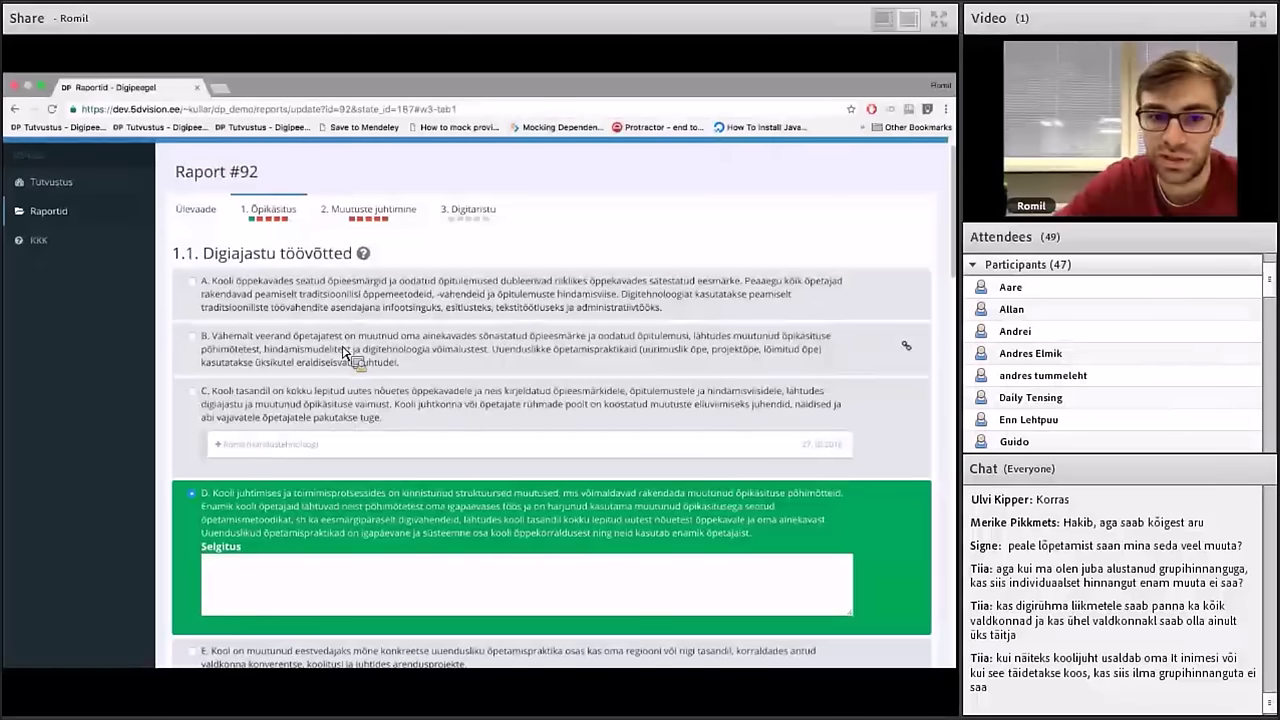
pyautogui.scroll(-5, 343, 349)
pyautogui.scroll(10, 343, 349)
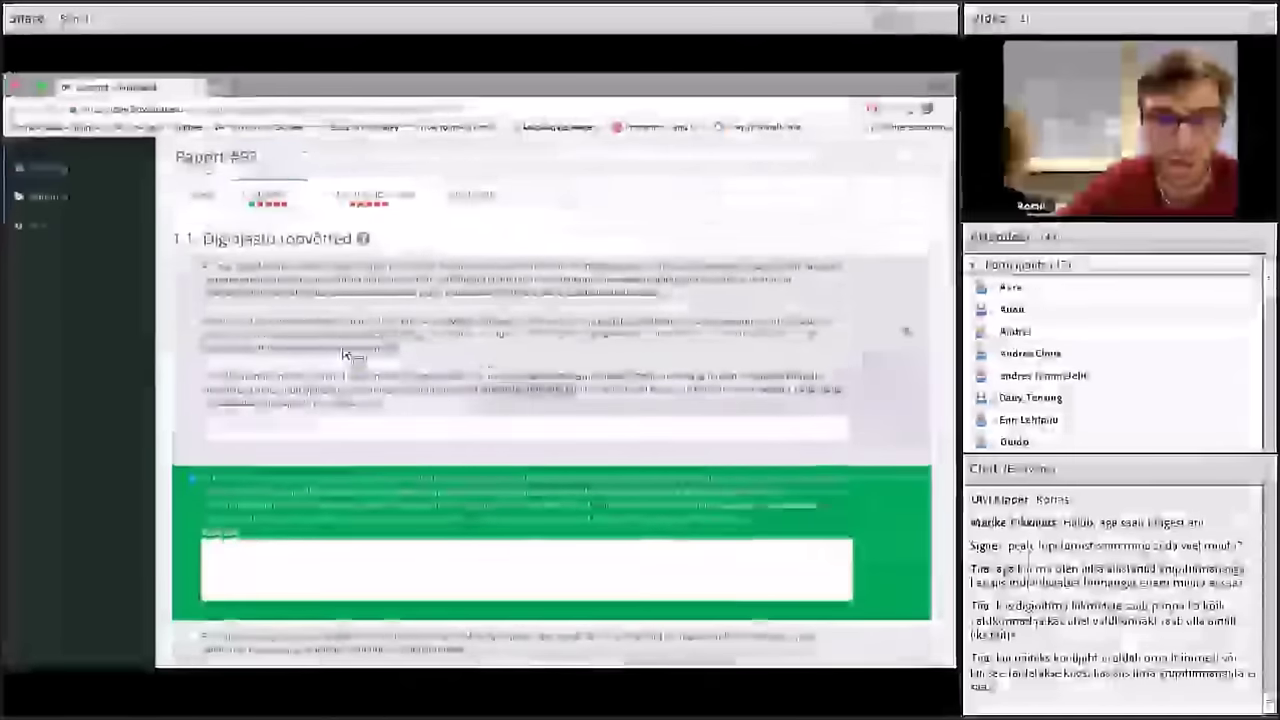
pyautogui.scroll(-3, 343, 352)
pyautogui.scroll(4, 343, 352)
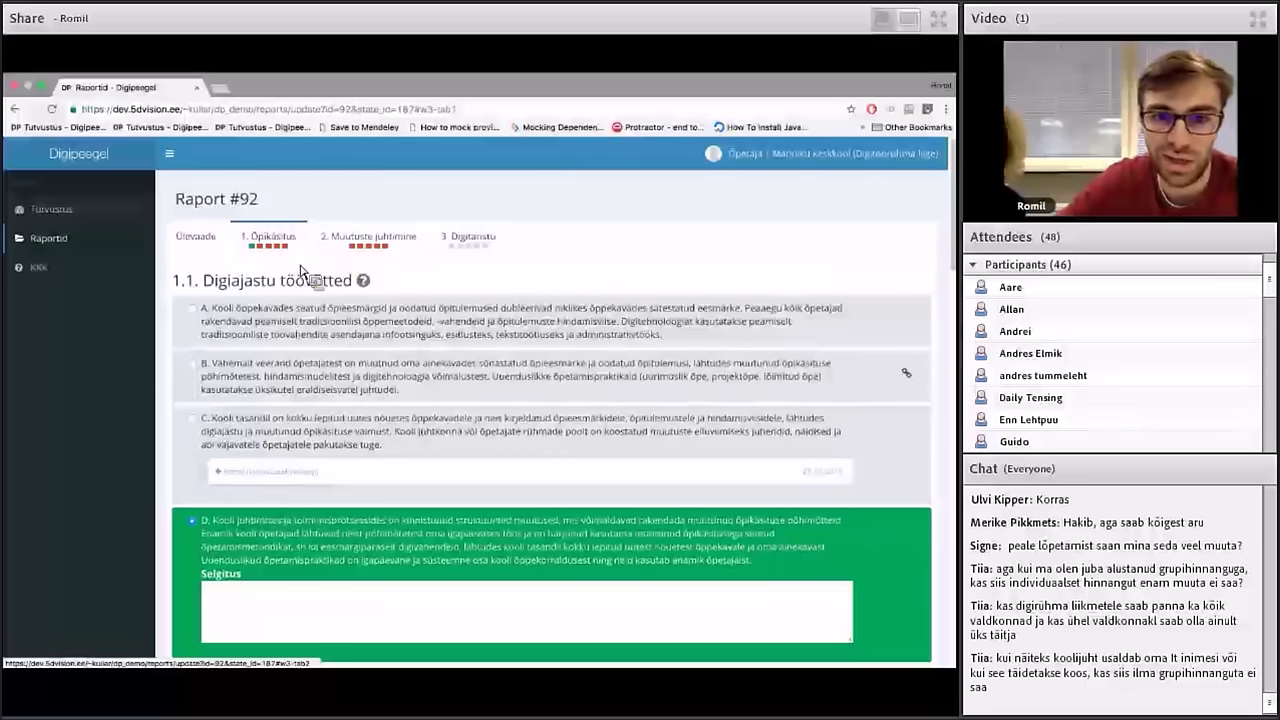
pyautogui.scroll(-10, 307, 270)
pyautogui.click(312, 338)
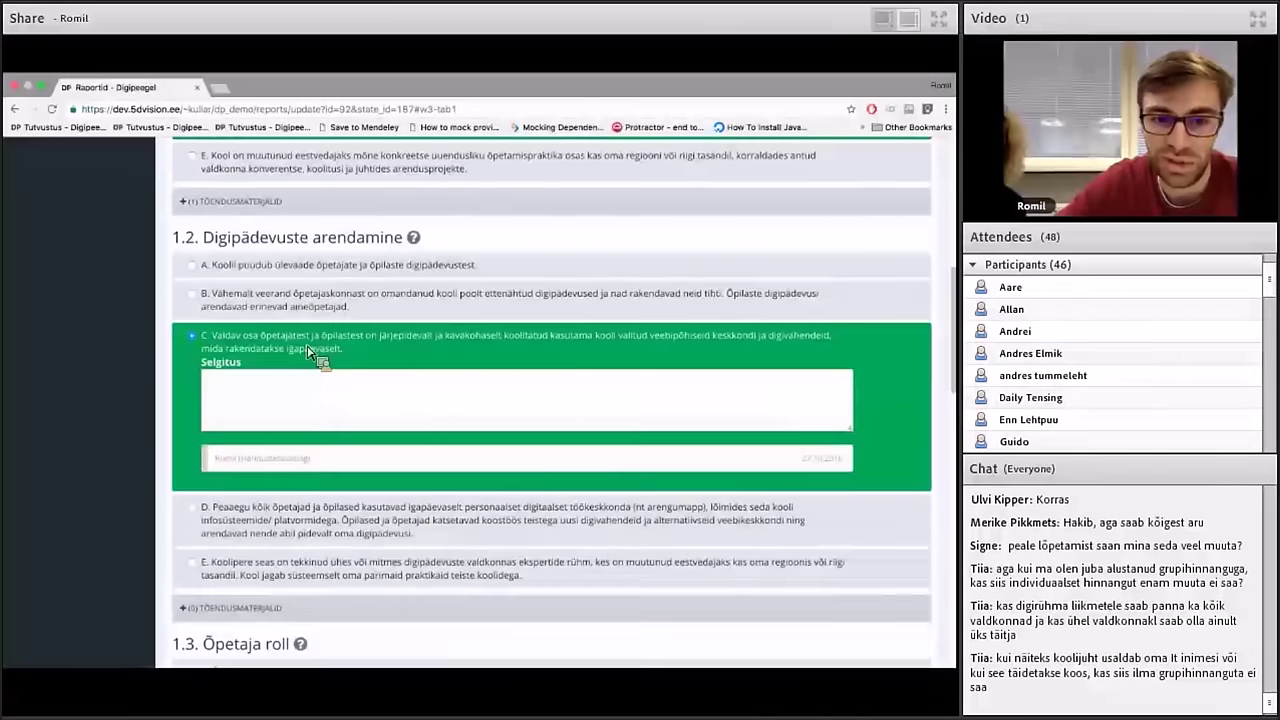
pyautogui.scroll(-4, 315, 357)
pyautogui.click(310, 380)
pyautogui.scroll(-4, 310, 380)
pyautogui.click(312, 385)
pyautogui.scroll(-3, 312, 385)
pyautogui.click(328, 505)
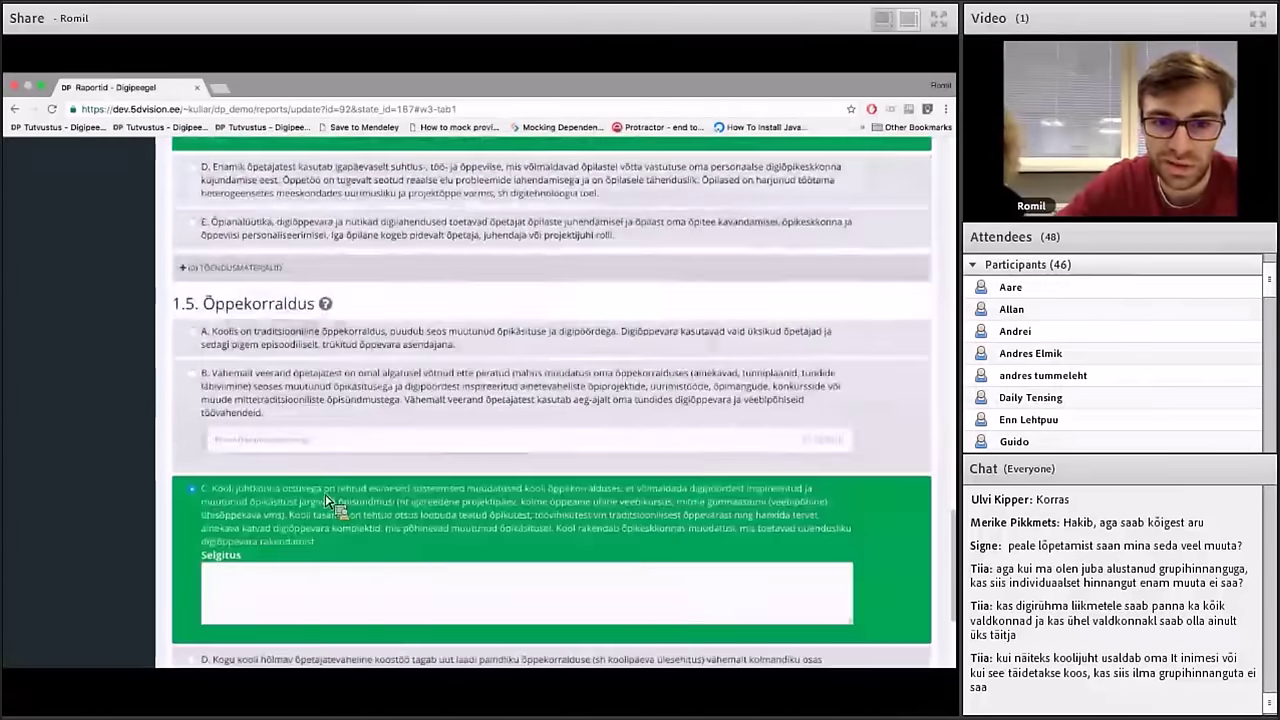
pyautogui.scroll(-3, 331, 500)
pyautogui.click(905, 620)
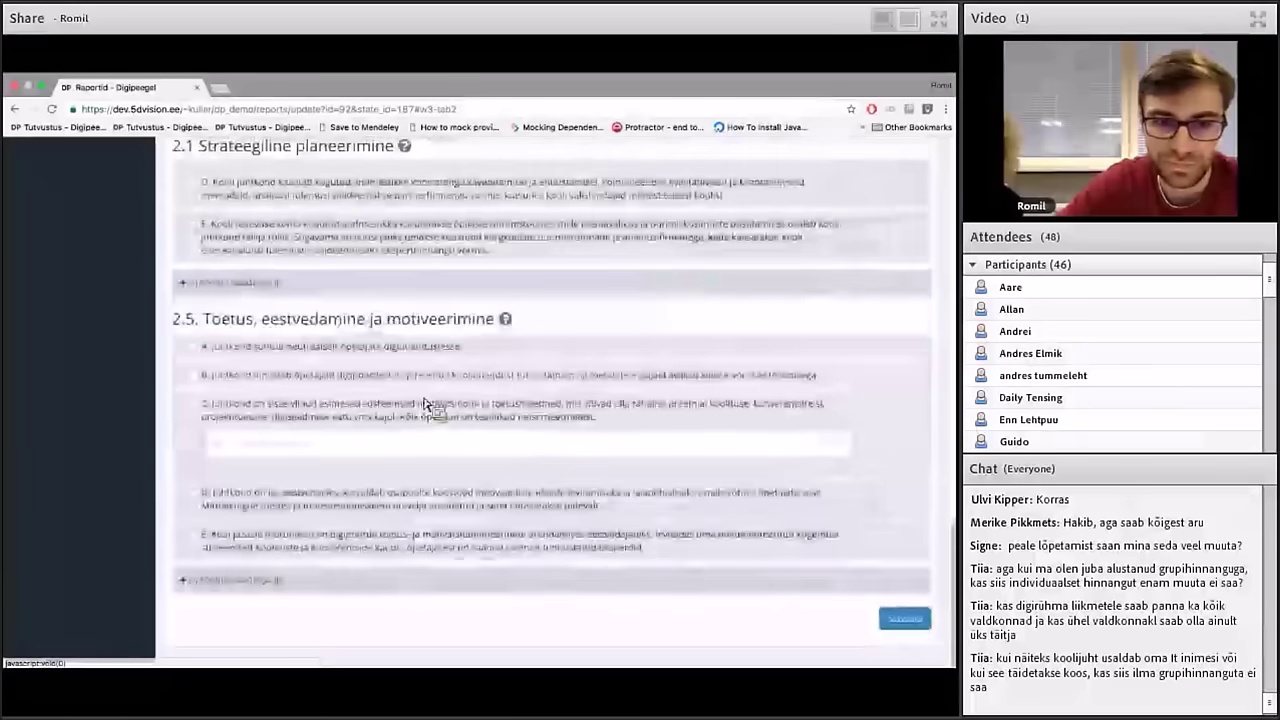
# Answer Muutuste juhtimine criteria 2.2–2.5 (2.4 at C, 2.5 at D), save, and return to Raportid
pyautogui.scroll(-3, 397, 333)
pyautogui.click(397, 333)
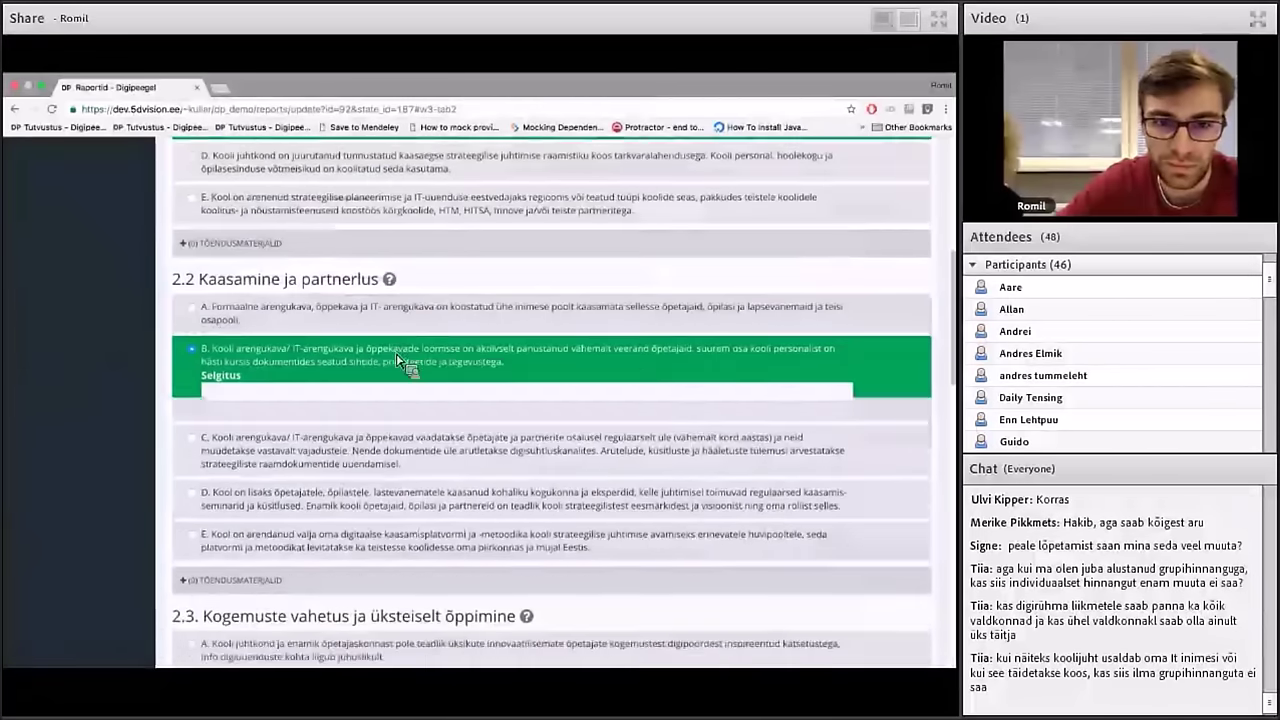
pyautogui.scroll(-3, 400, 360)
pyautogui.click(390, 395)
pyautogui.scroll(-3, 385, 430)
pyautogui.click(395, 550)
pyautogui.scroll(-3, 400, 572)
pyautogui.scroll(-3, 390, 572)
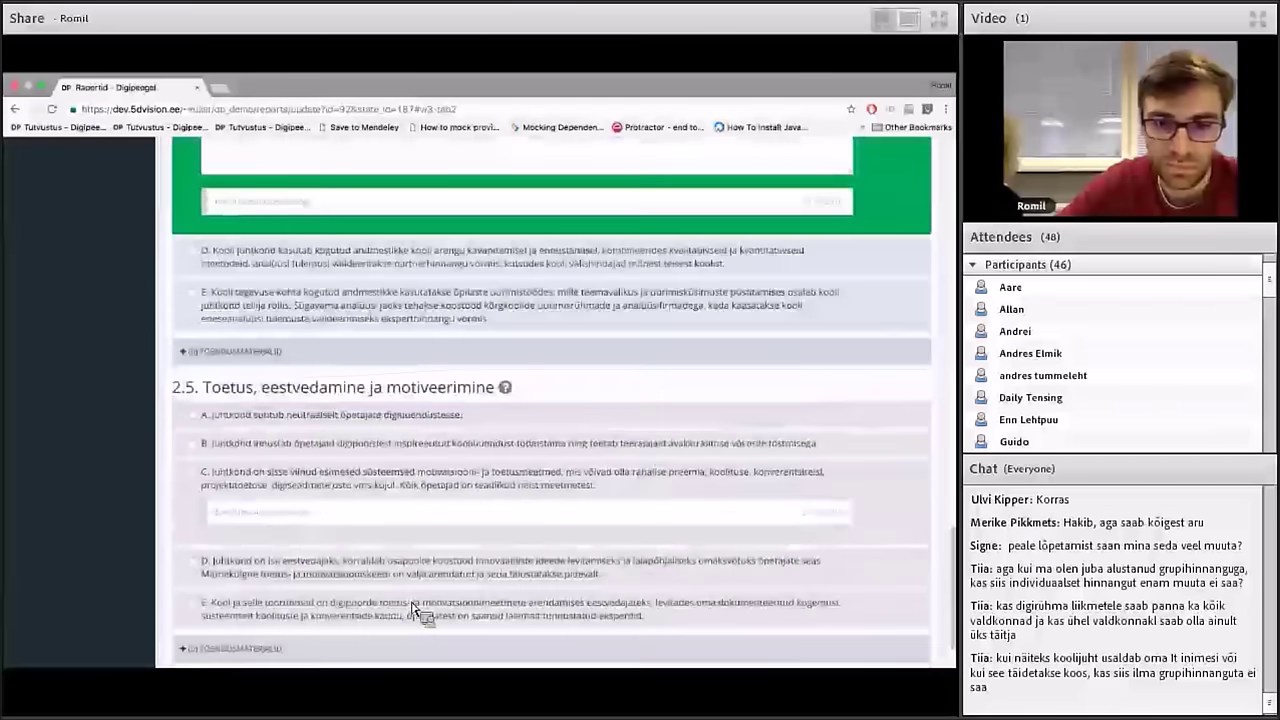
pyautogui.click(430, 590)
pyautogui.scroll(-2, 443, 571)
pyautogui.click(904, 618)
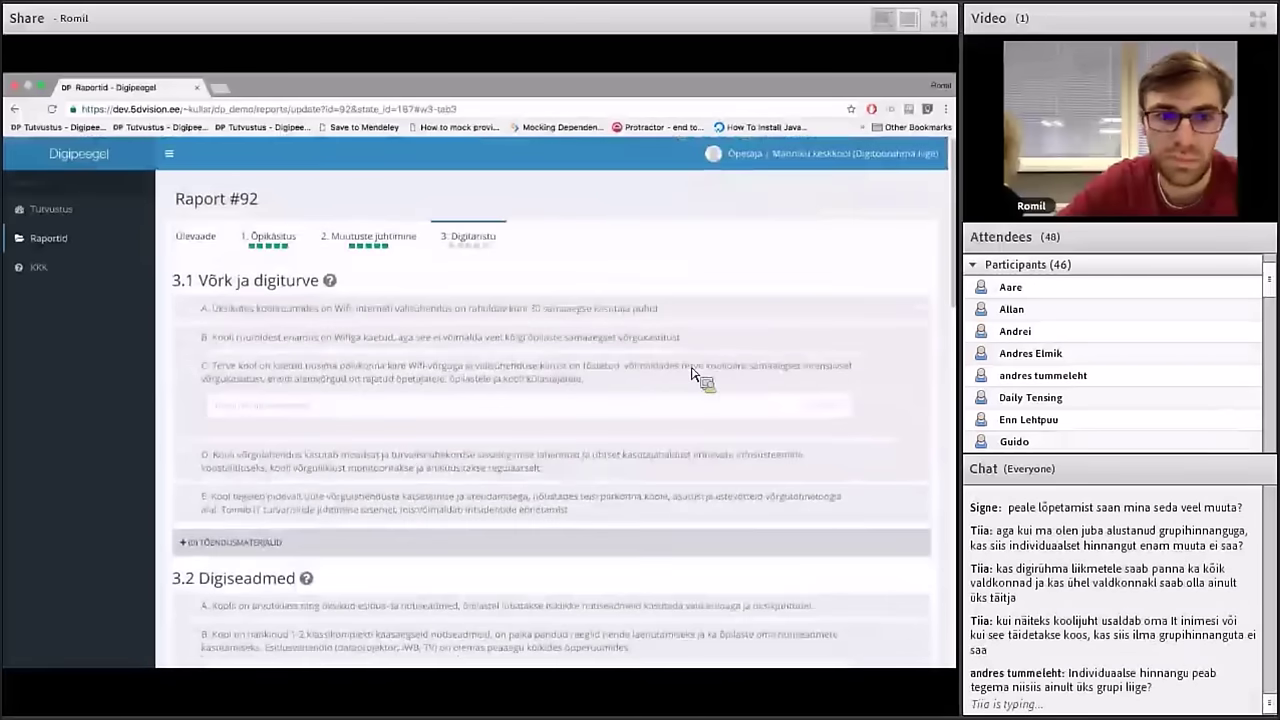
pyautogui.click(119, 240)
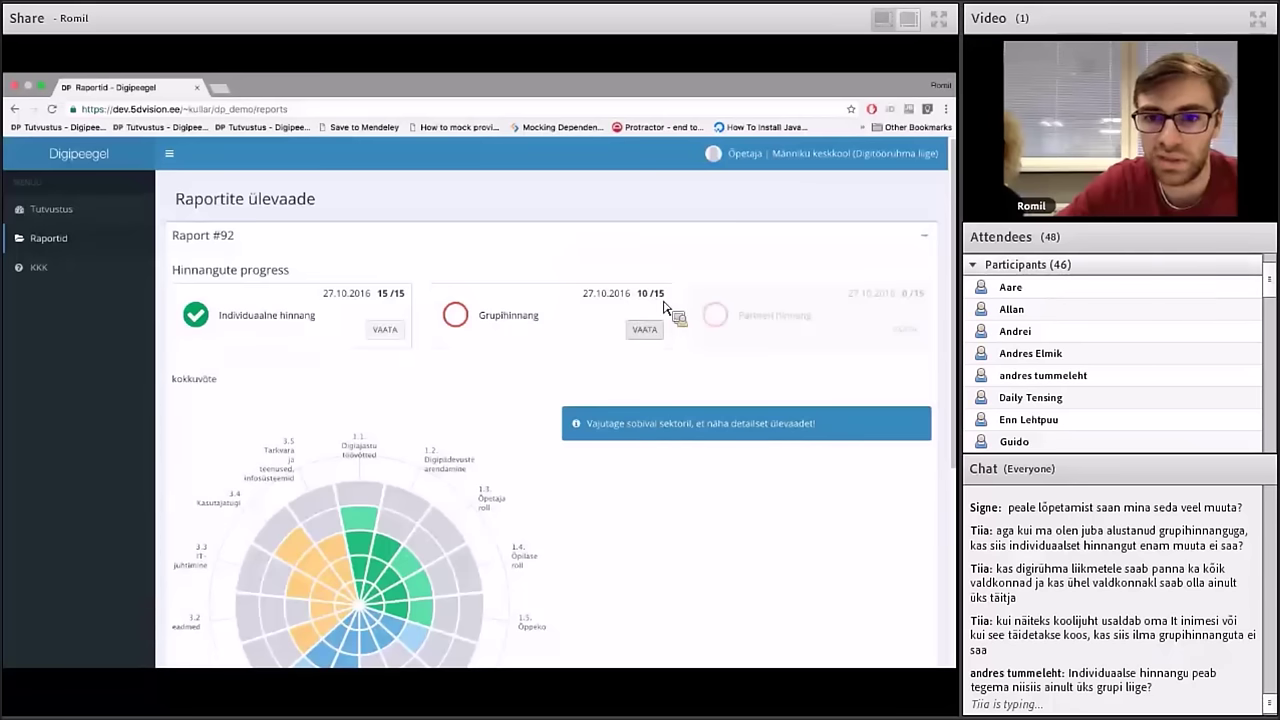
# Note the 10/15 group assessment score, then log out of the teacher account
pyautogui.moveTo(636, 294); pyautogui.dragTo(667, 300)
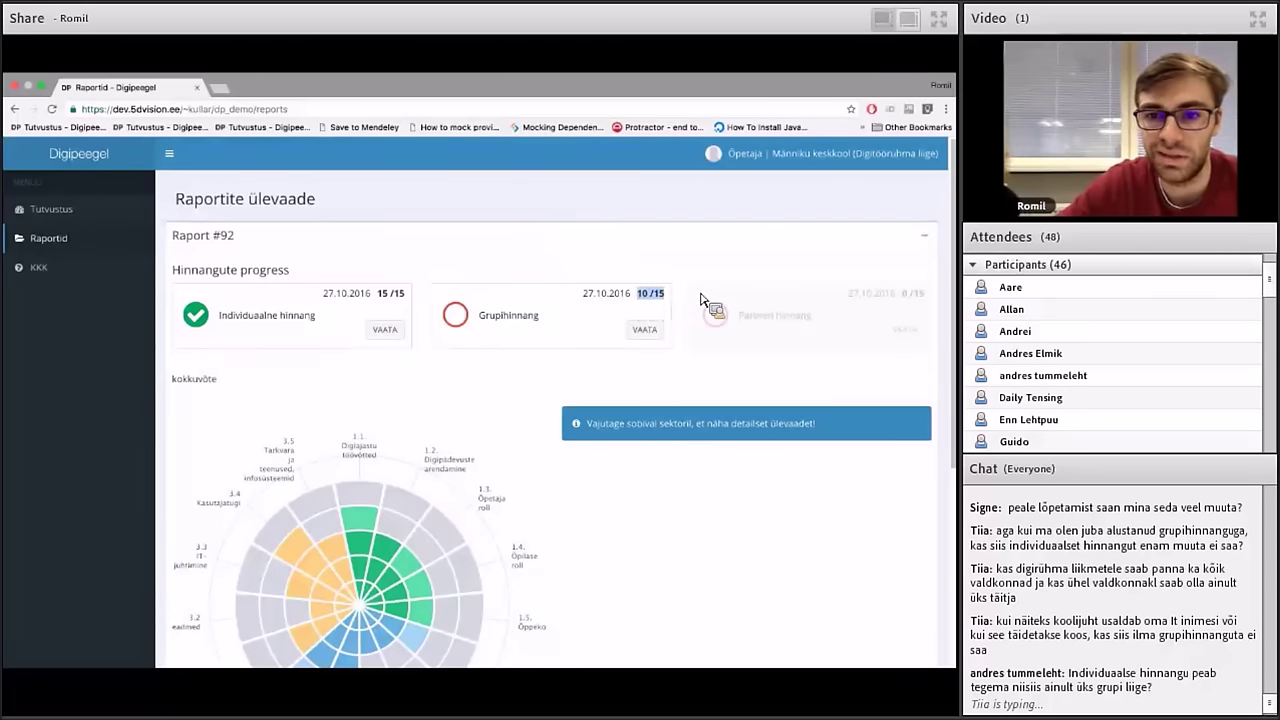
pyautogui.click(828, 162)
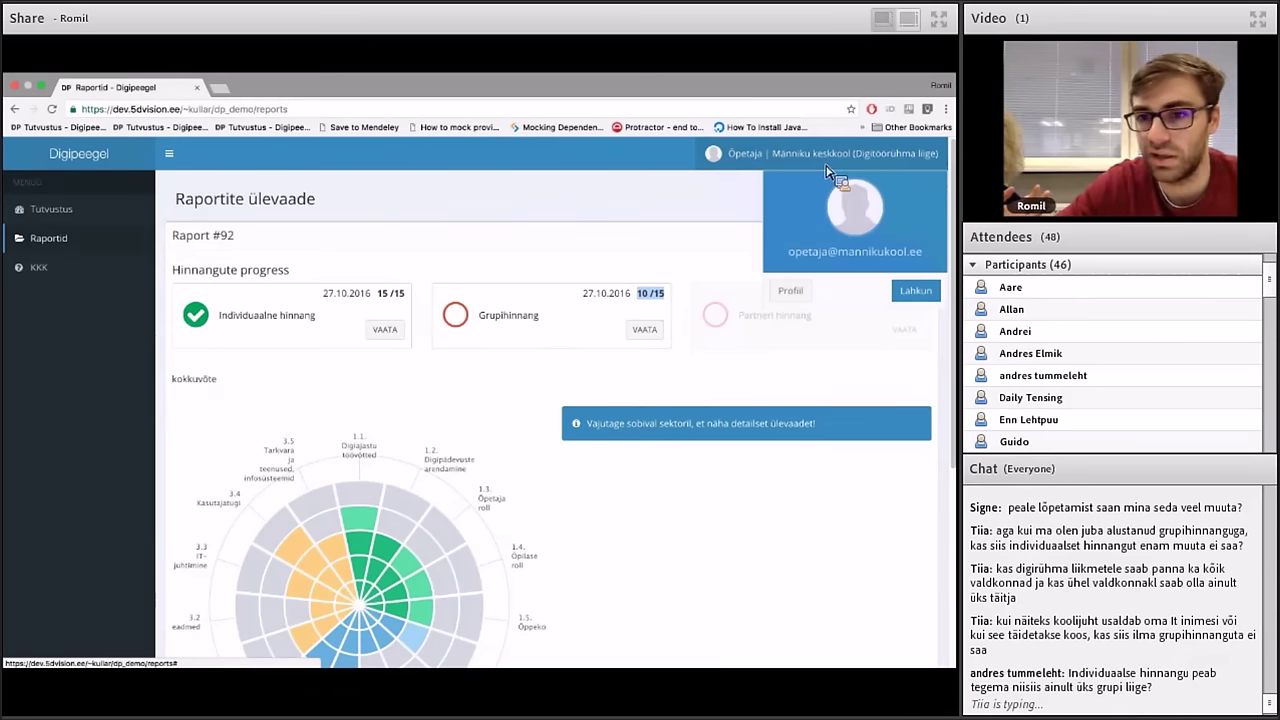
pyautogui.click(907, 291)
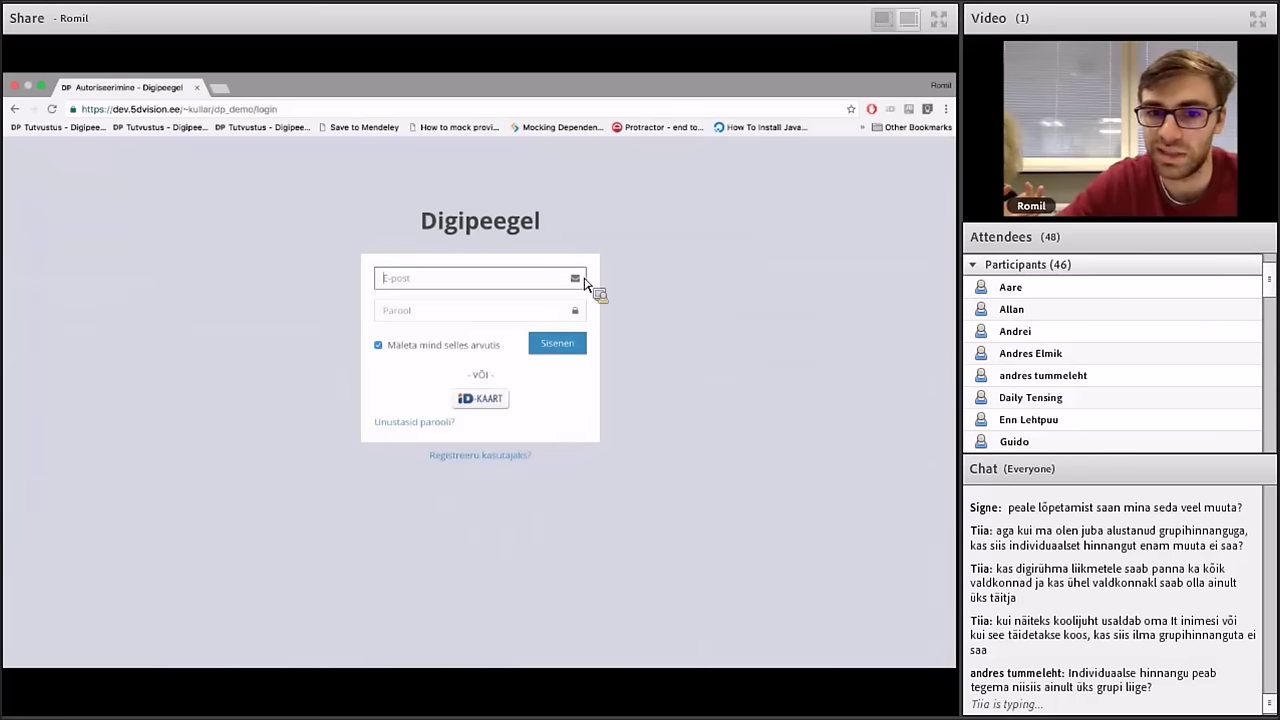
# Sign in with the administrator's saved e-mail and password
pyautogui.click(502, 289)
pyautogui.click(615, 264)
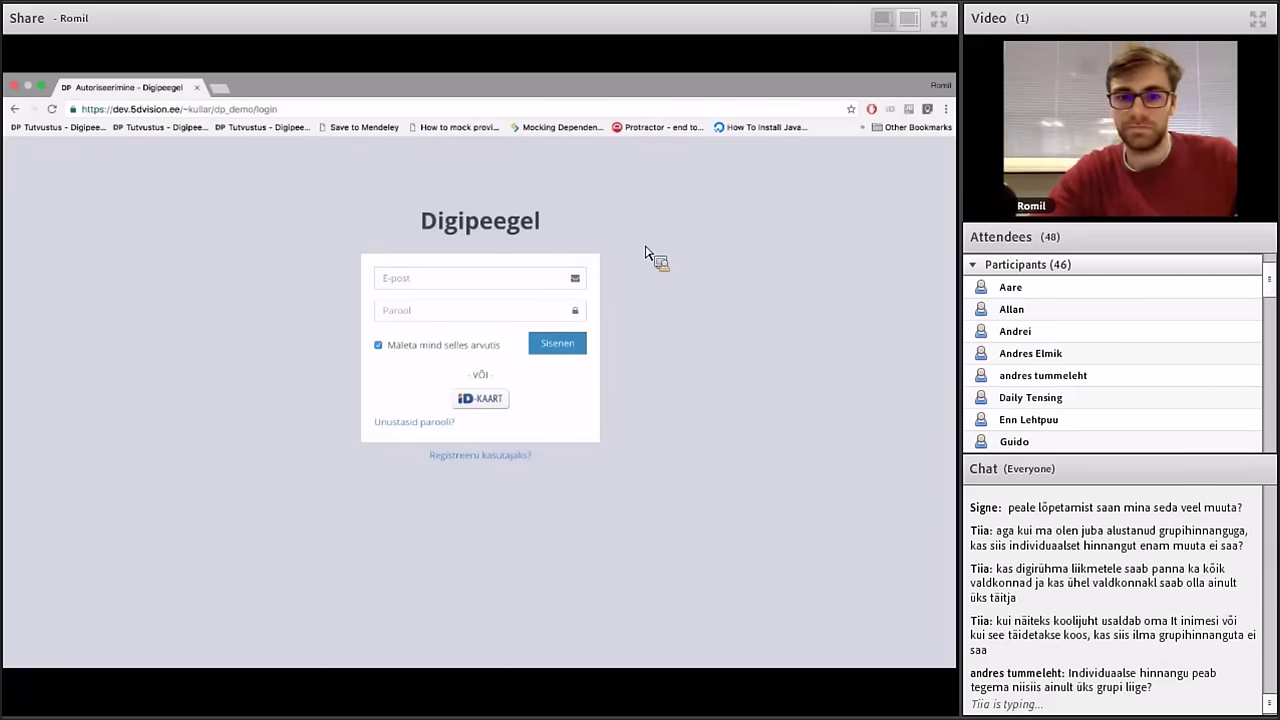
pyautogui.click(517, 286)
pyautogui.write('kadmi')
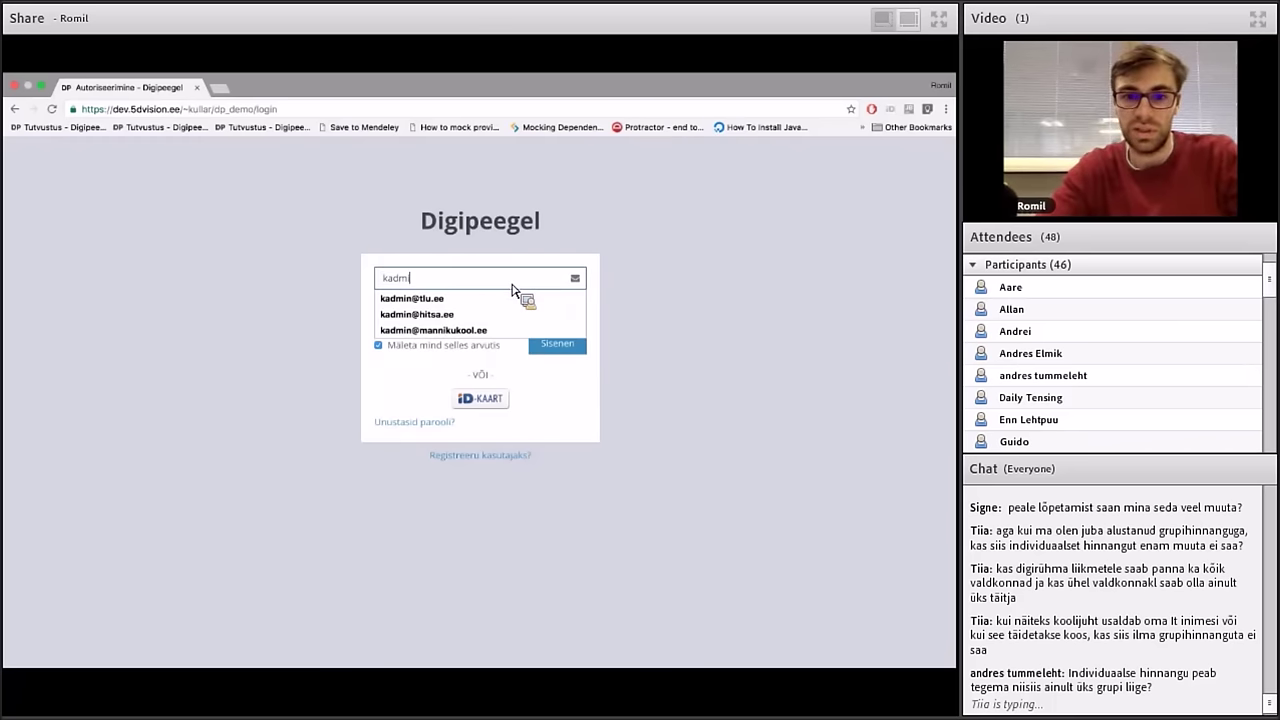
pyautogui.press('Down')
pyautogui.press('Down')
pyautogui.press('Down')
pyautogui.press('Return')
pyautogui.press('Tab')
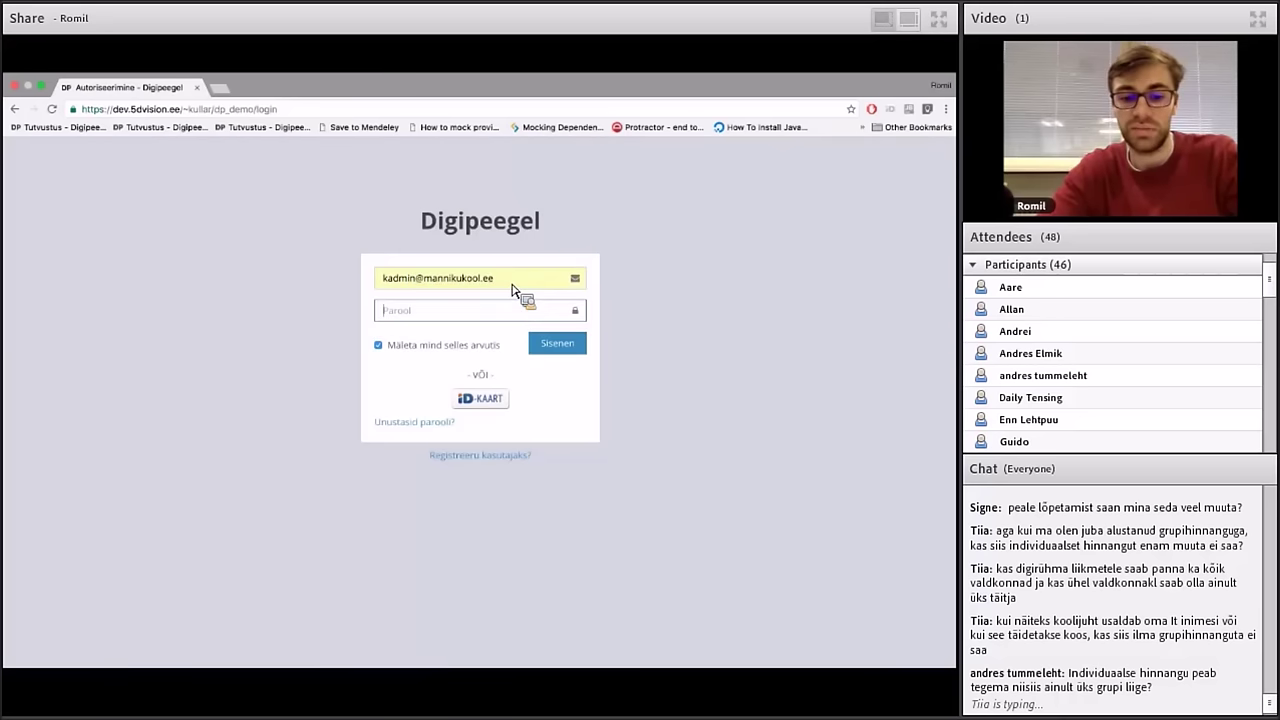
pyautogui.write('********')
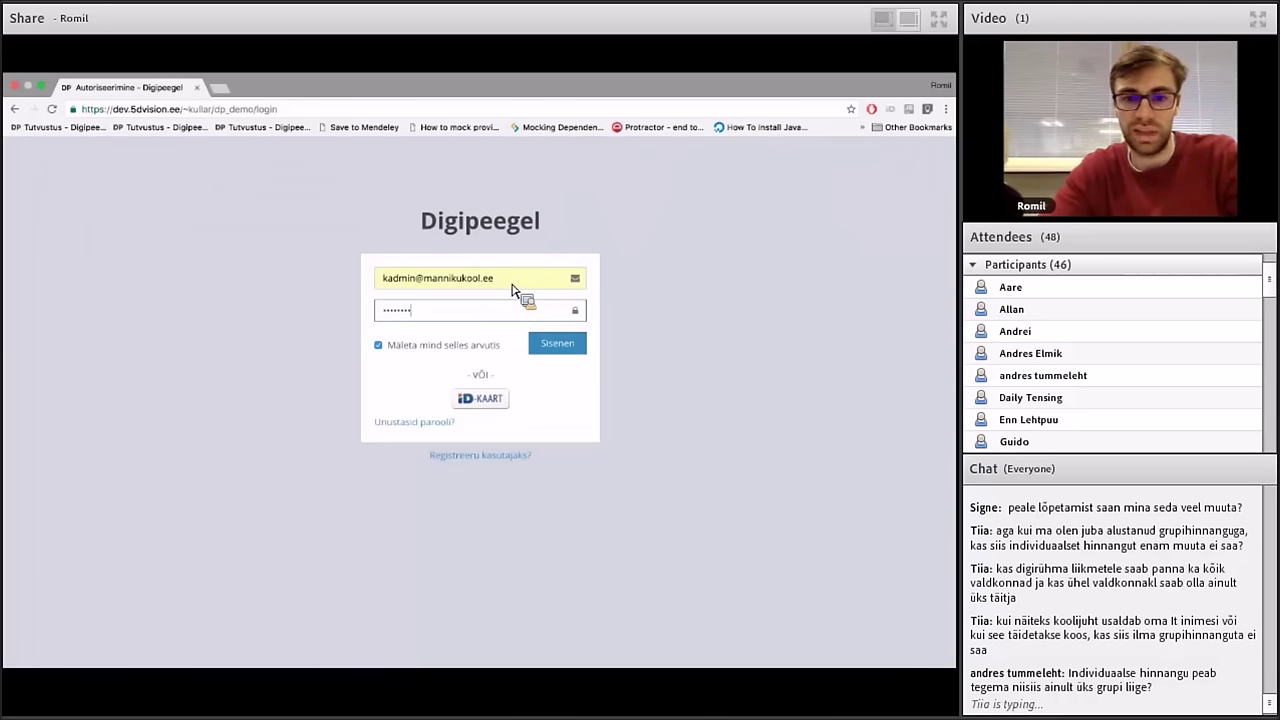
pyautogui.press('Return')
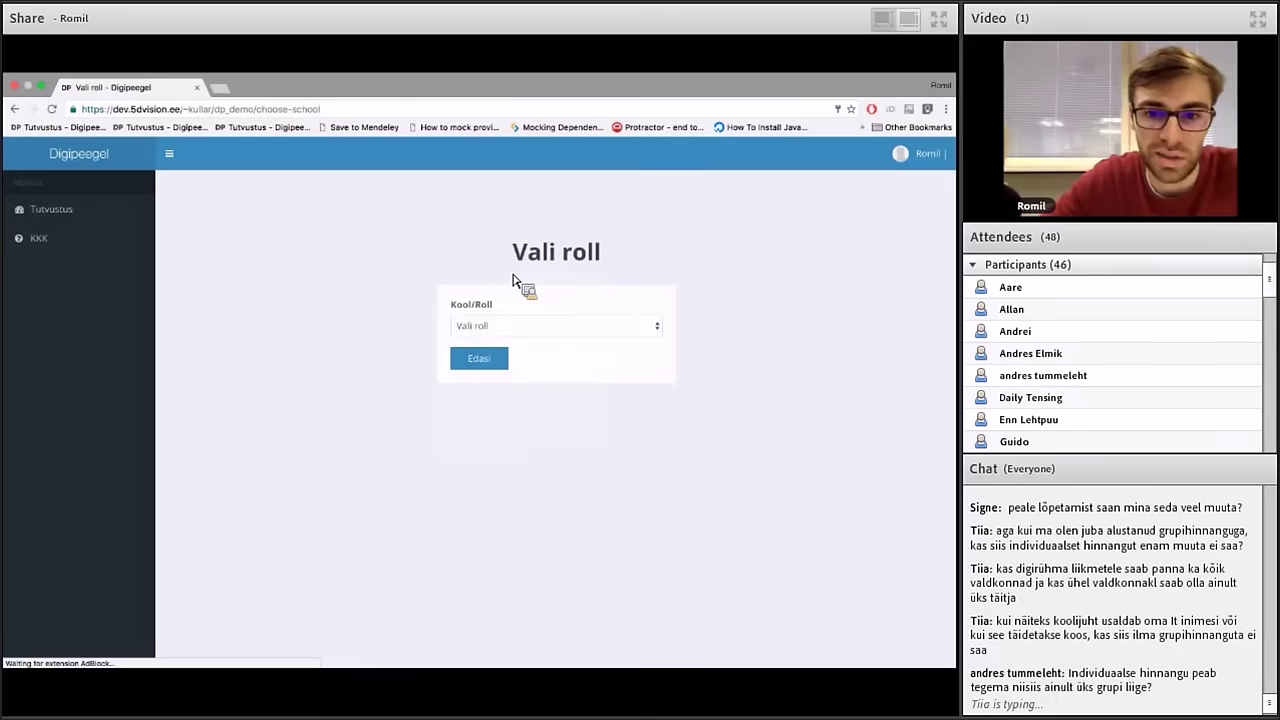
# Choose the Männiku keskkool (Kooli administraator) role and continue
pyautogui.click(492, 327)
pyautogui.click(502, 339)
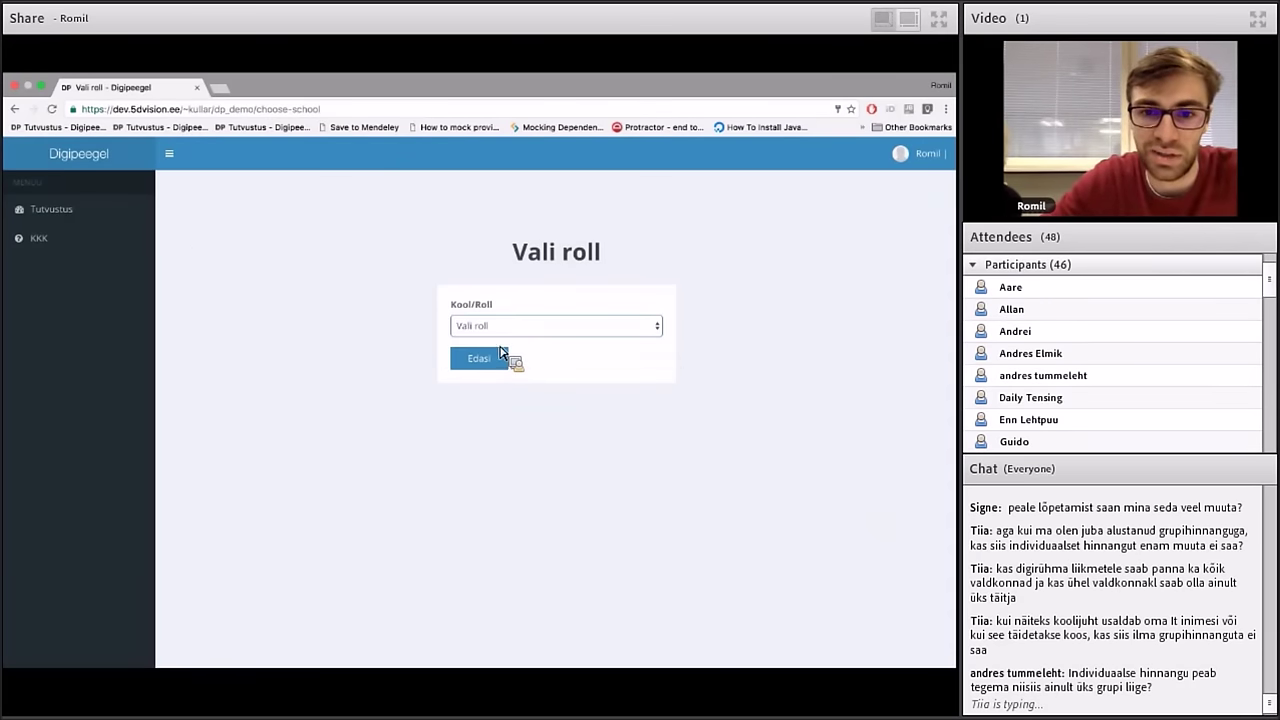
pyautogui.click(500, 354)
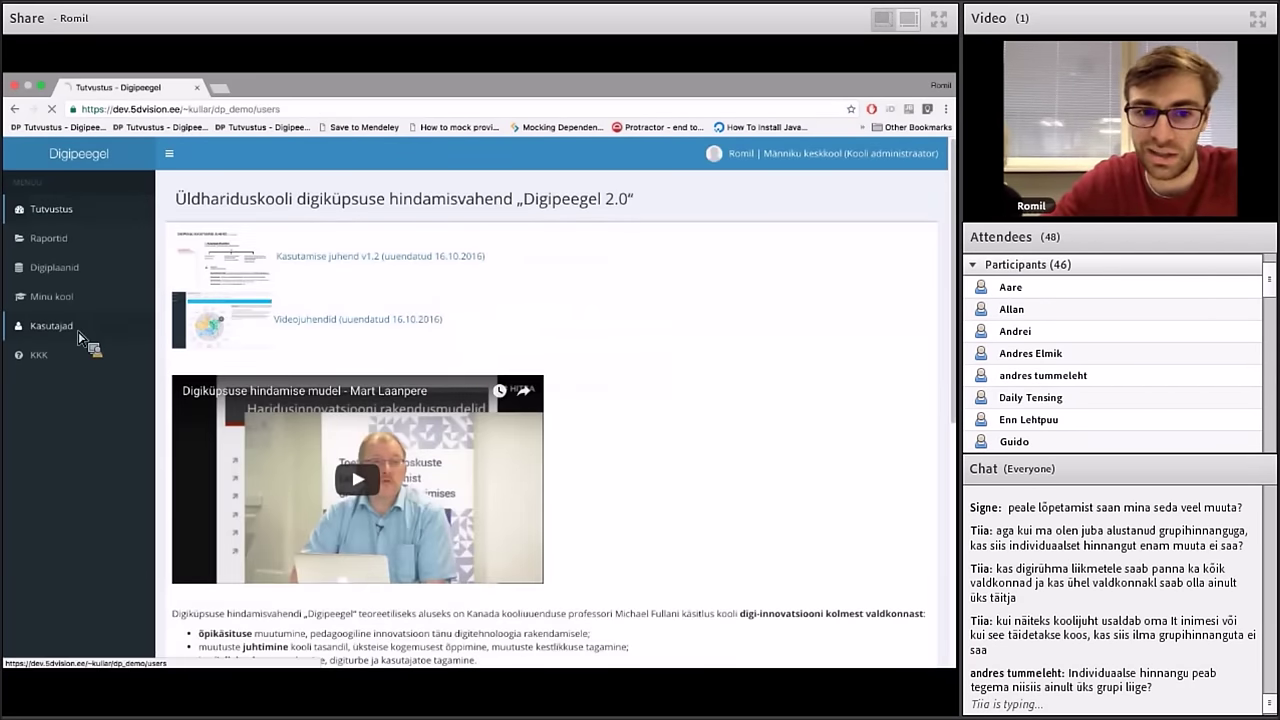
# Edit your own user in Kasutajad, adding a Digitöörühma liige role with position 'Haridustehnoloog'
pyautogui.click(80, 335)
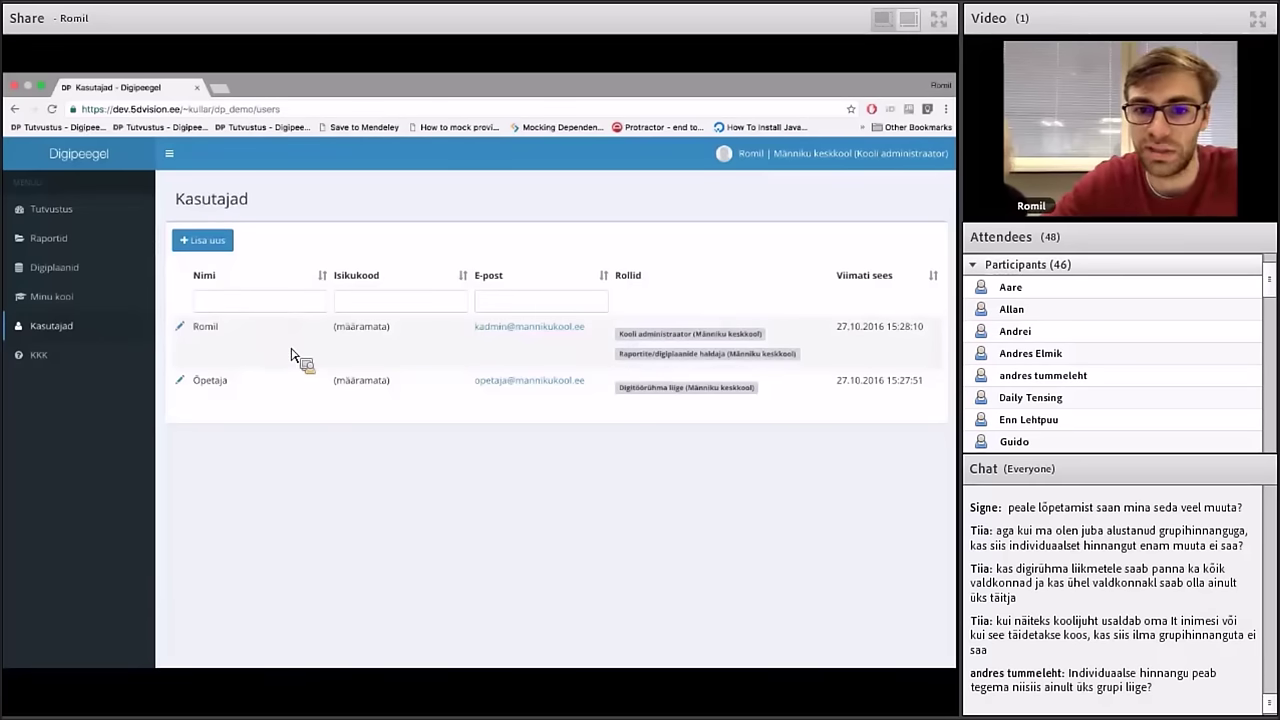
pyautogui.click(182, 330)
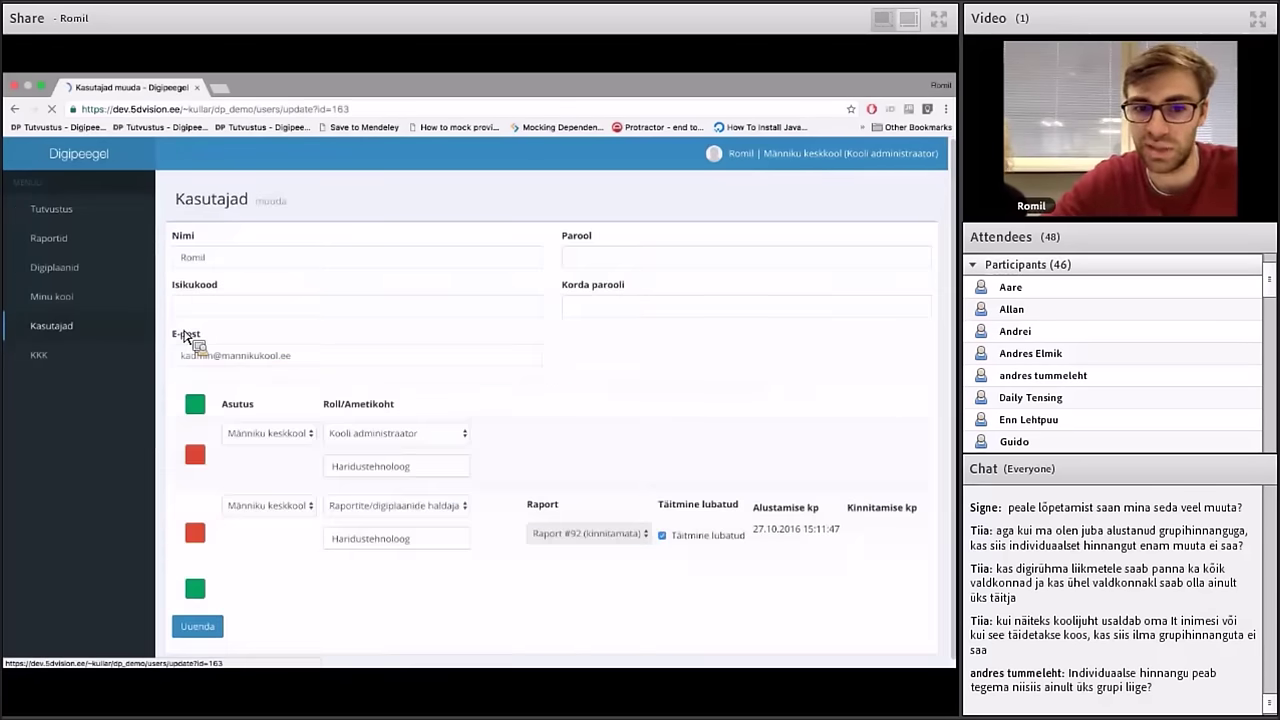
pyautogui.click(196, 588)
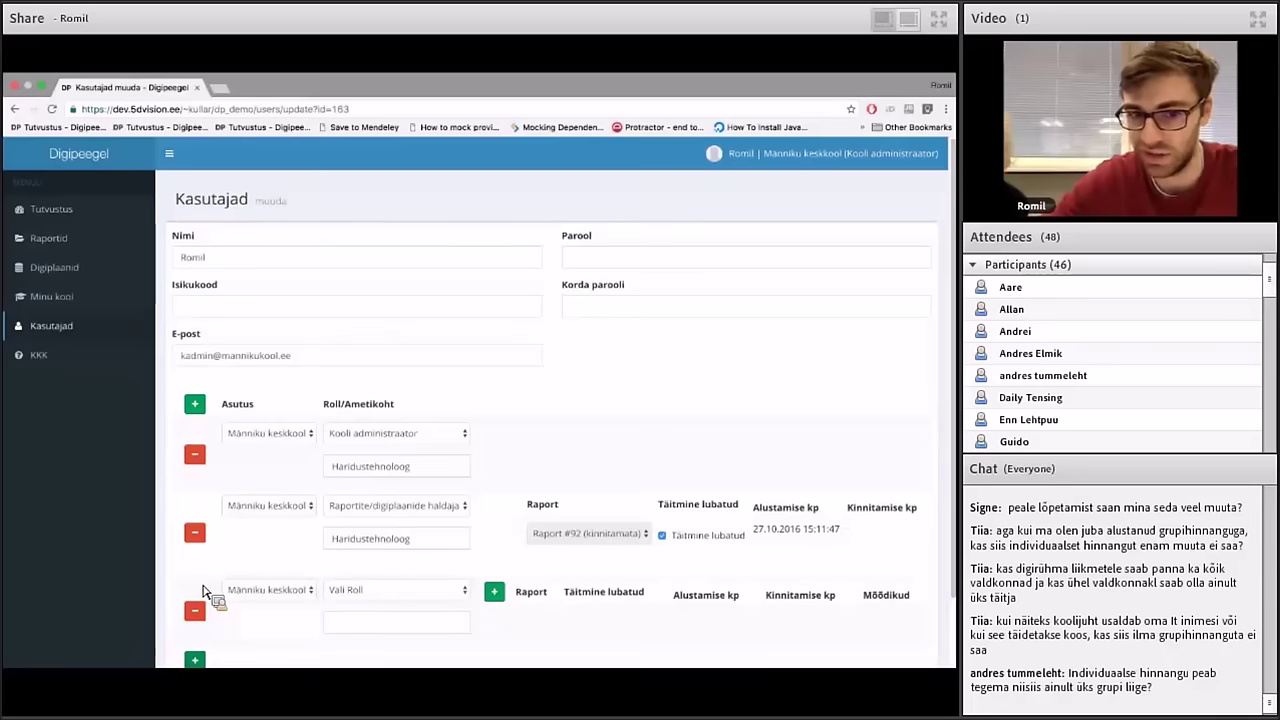
pyautogui.scroll(-1, 201, 591)
pyautogui.click(340, 526)
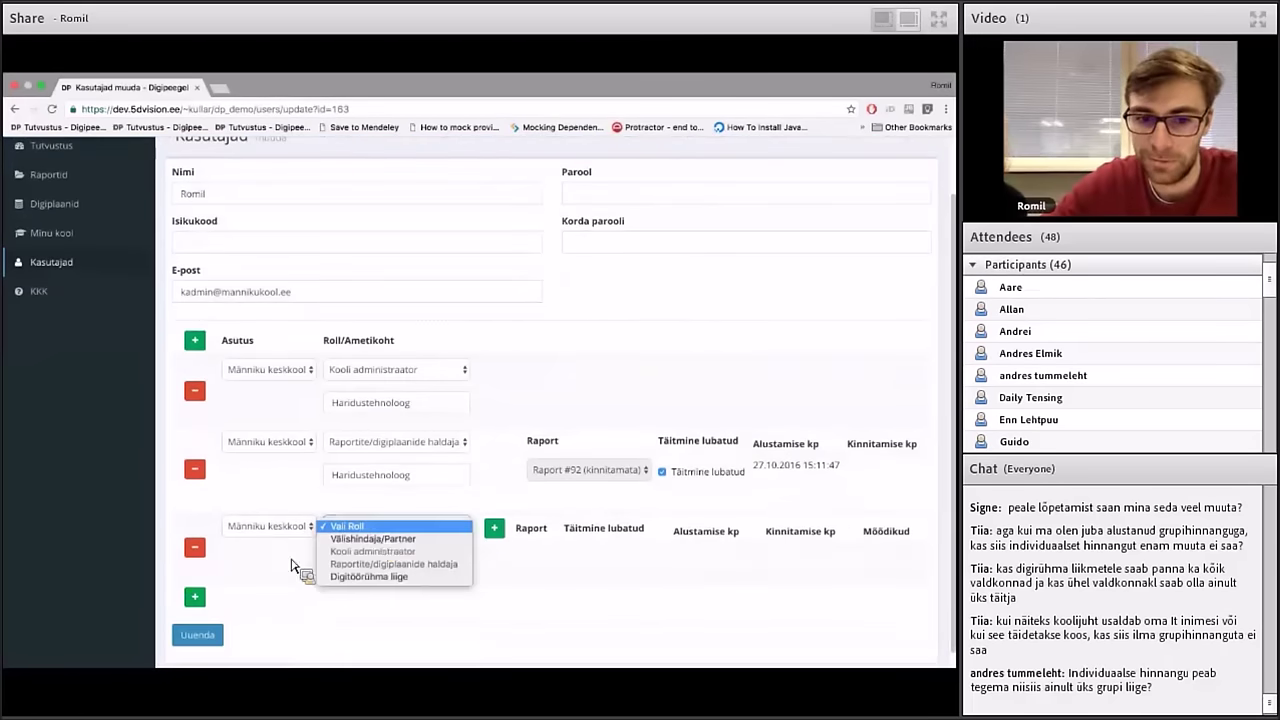
pyautogui.click(388, 578)
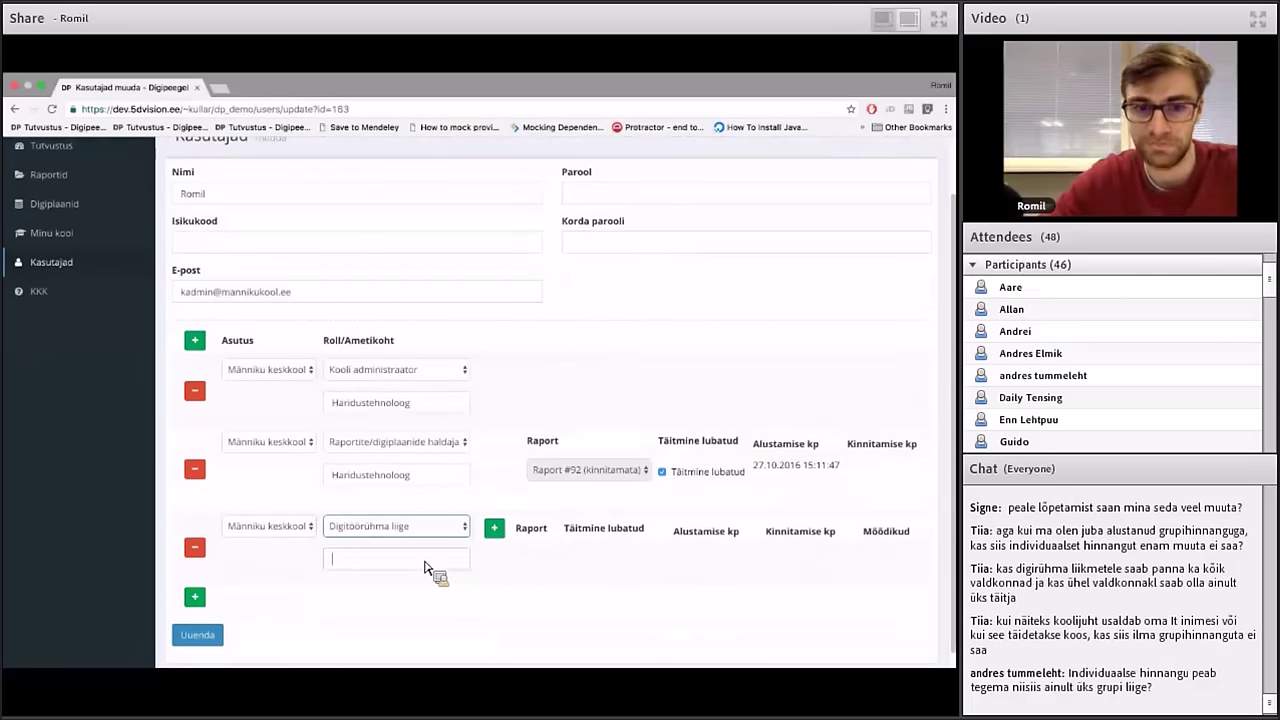
pyautogui.write('Harid')
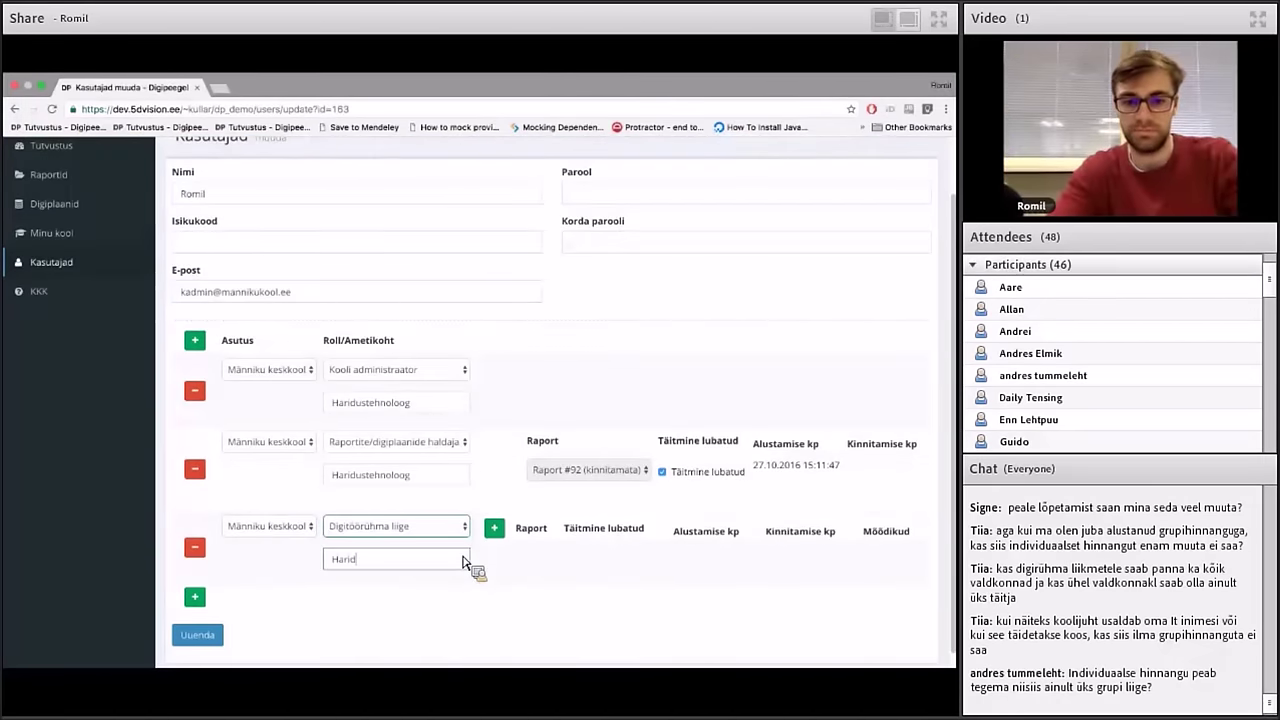
pyautogui.write('ustehnoloog')
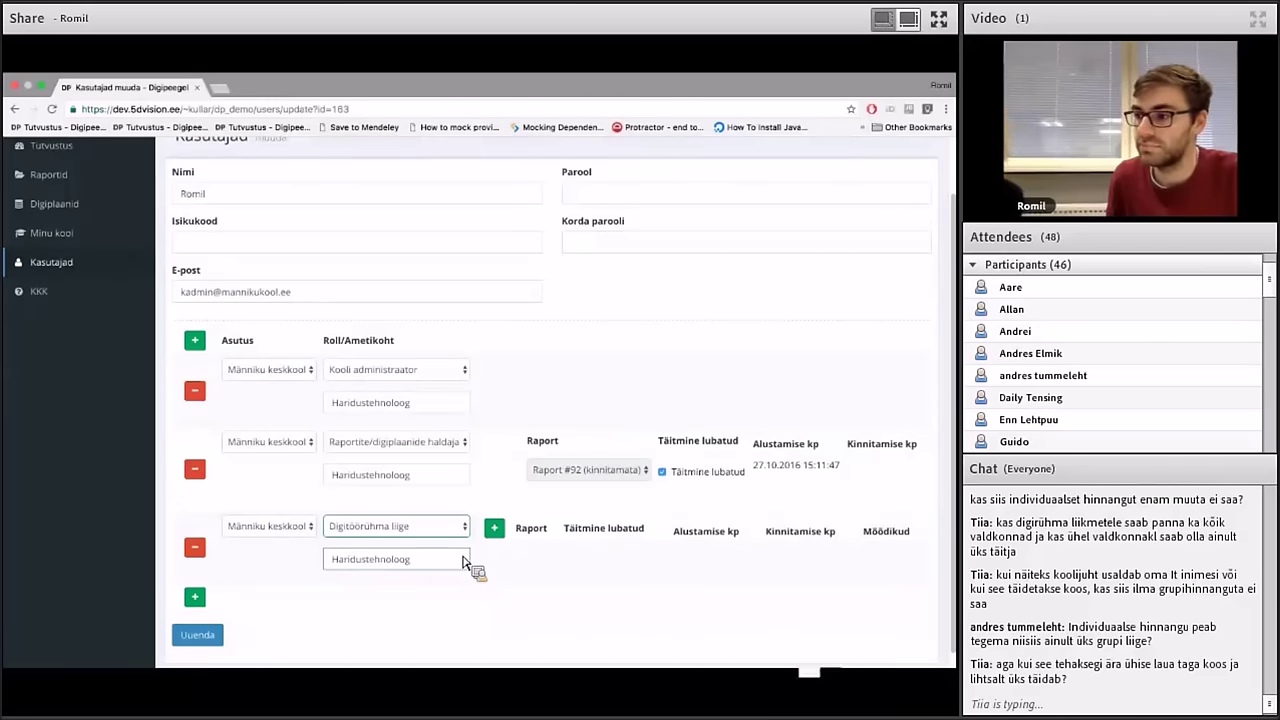
pyautogui.click(463, 562)
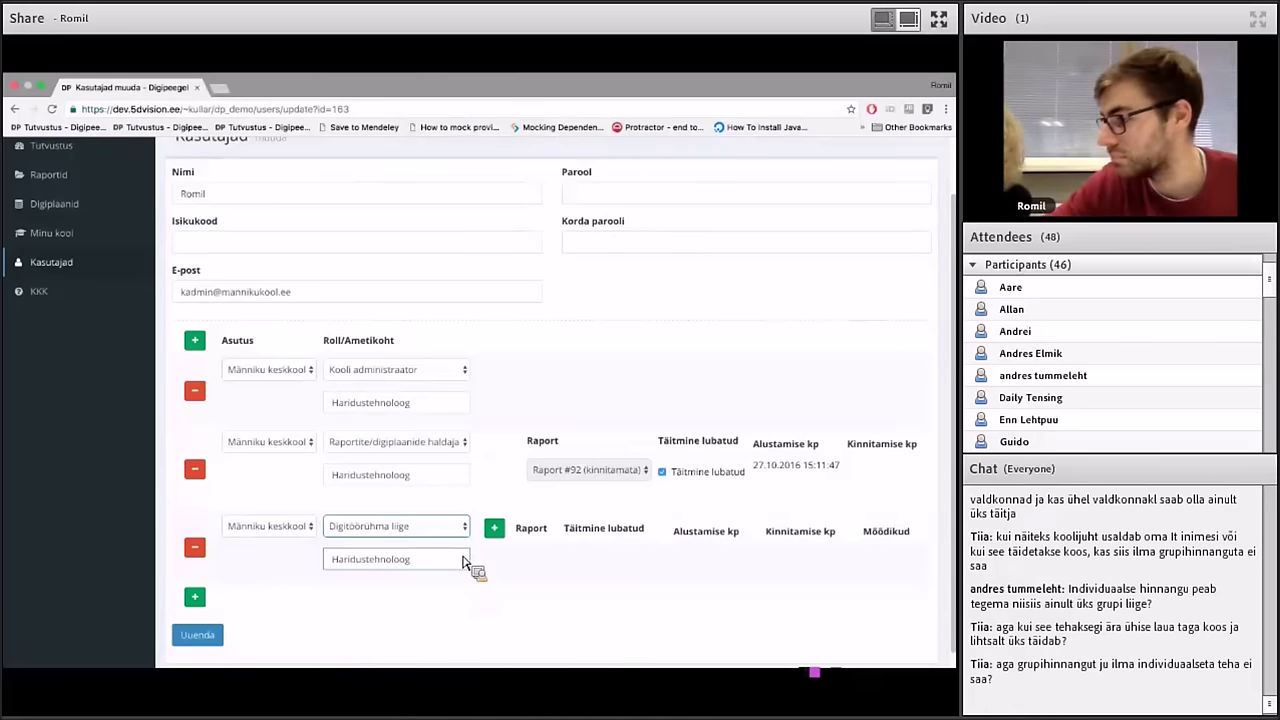
pyautogui.click(465, 562)
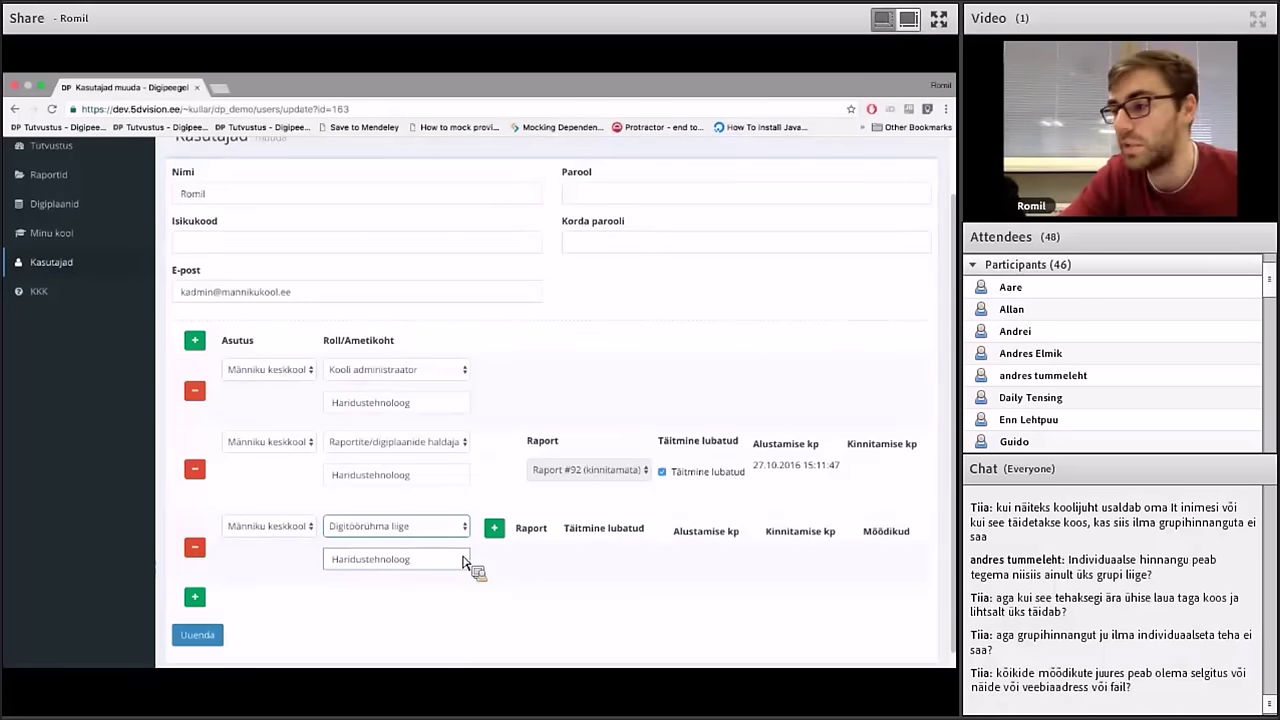
pyautogui.click(463, 560)
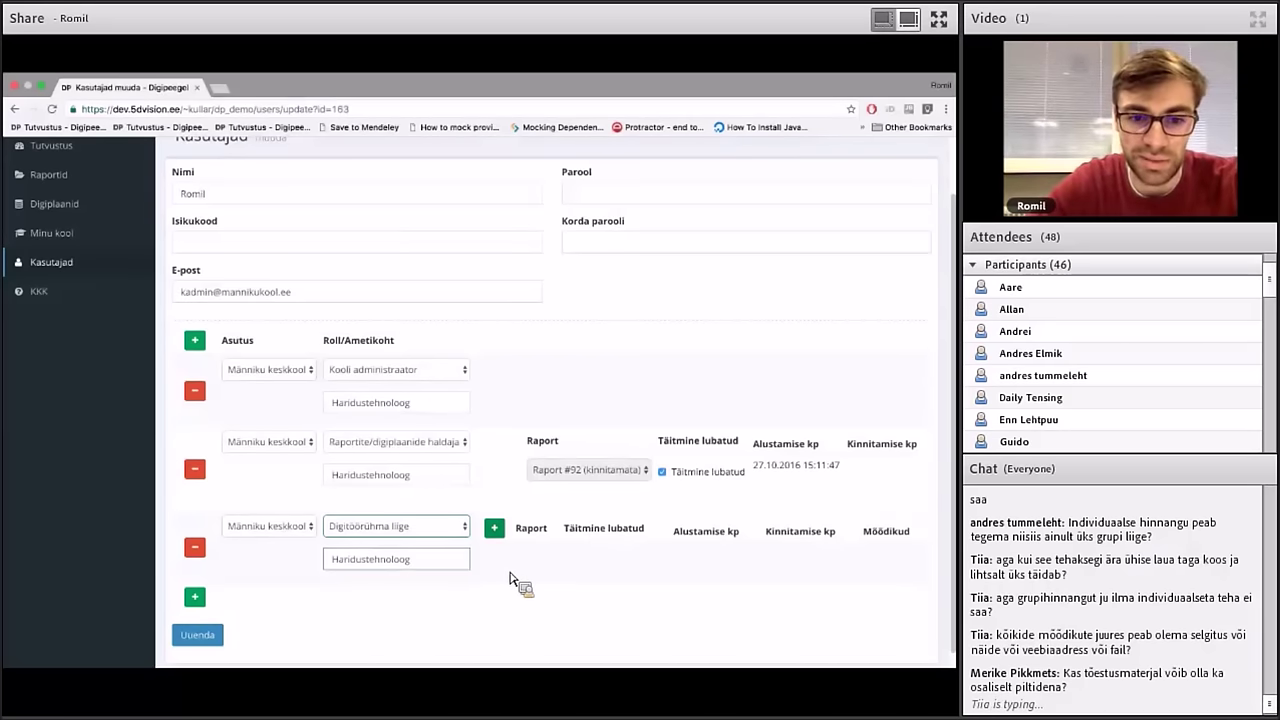
# Attach Raport #92 to the Digitöörühma liige role and save with Uuenda
pyautogui.click(501, 538)
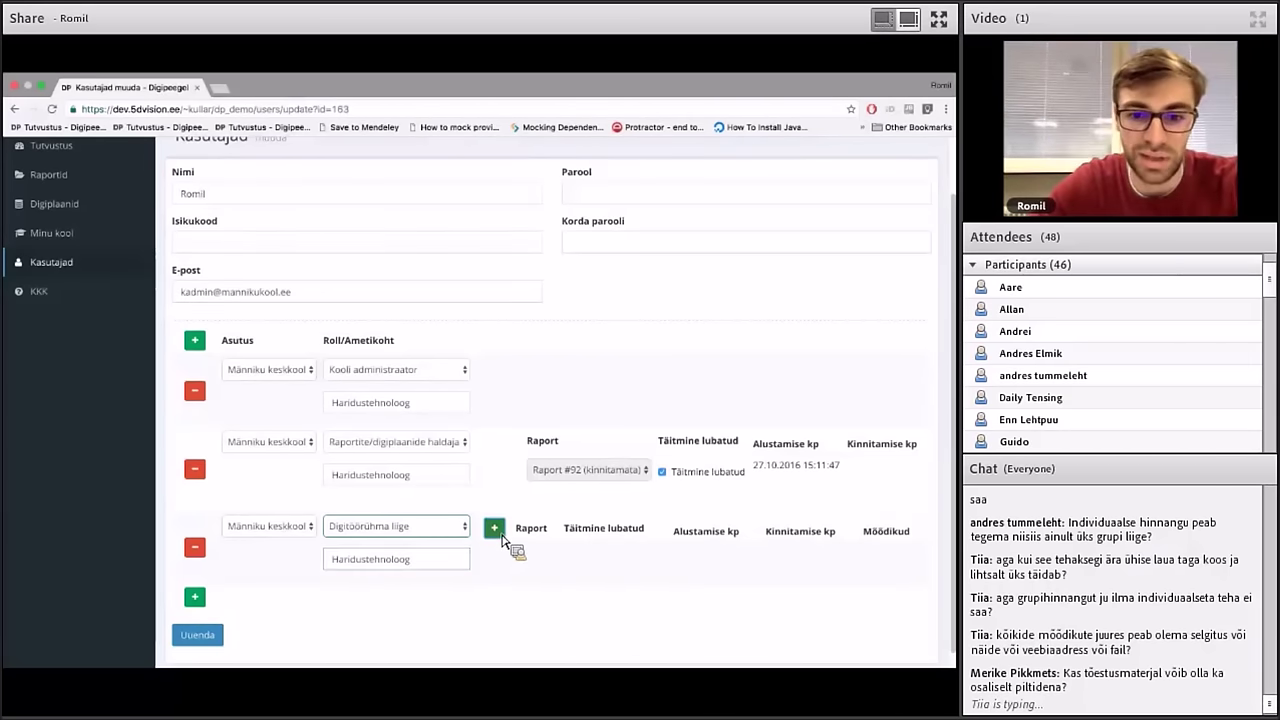
pyautogui.click(562, 567)
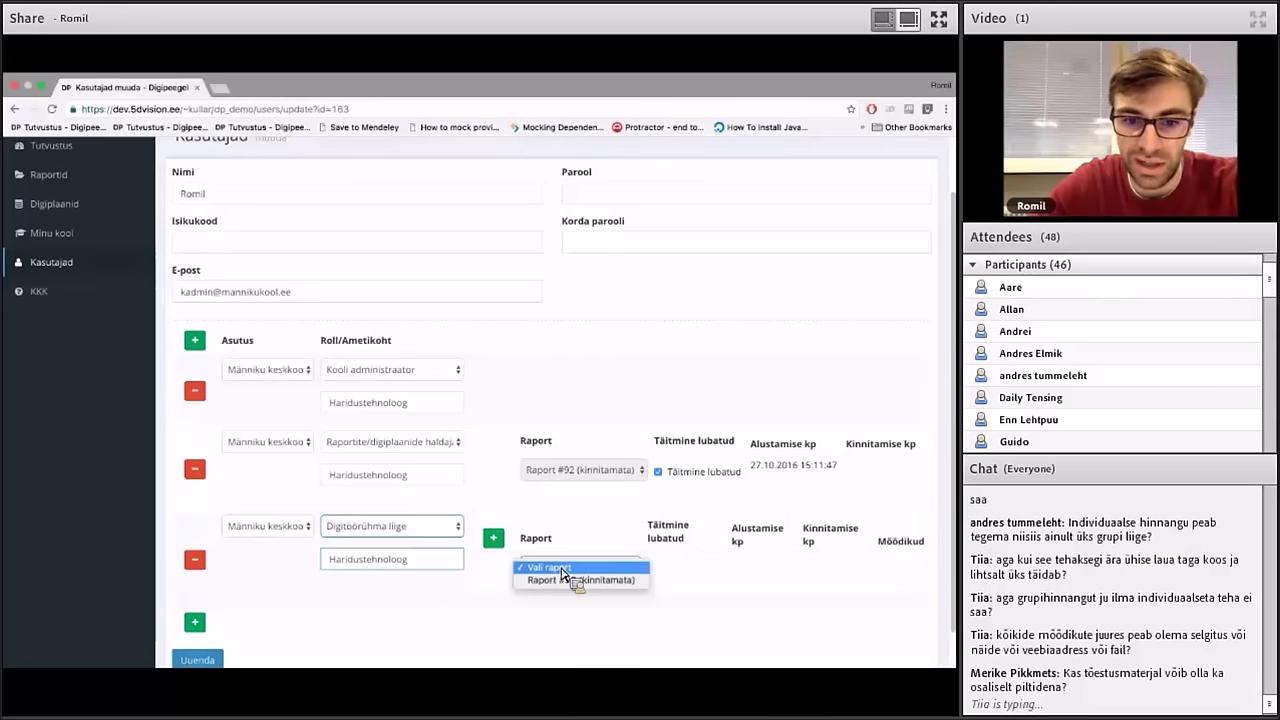
pyautogui.click(563, 581)
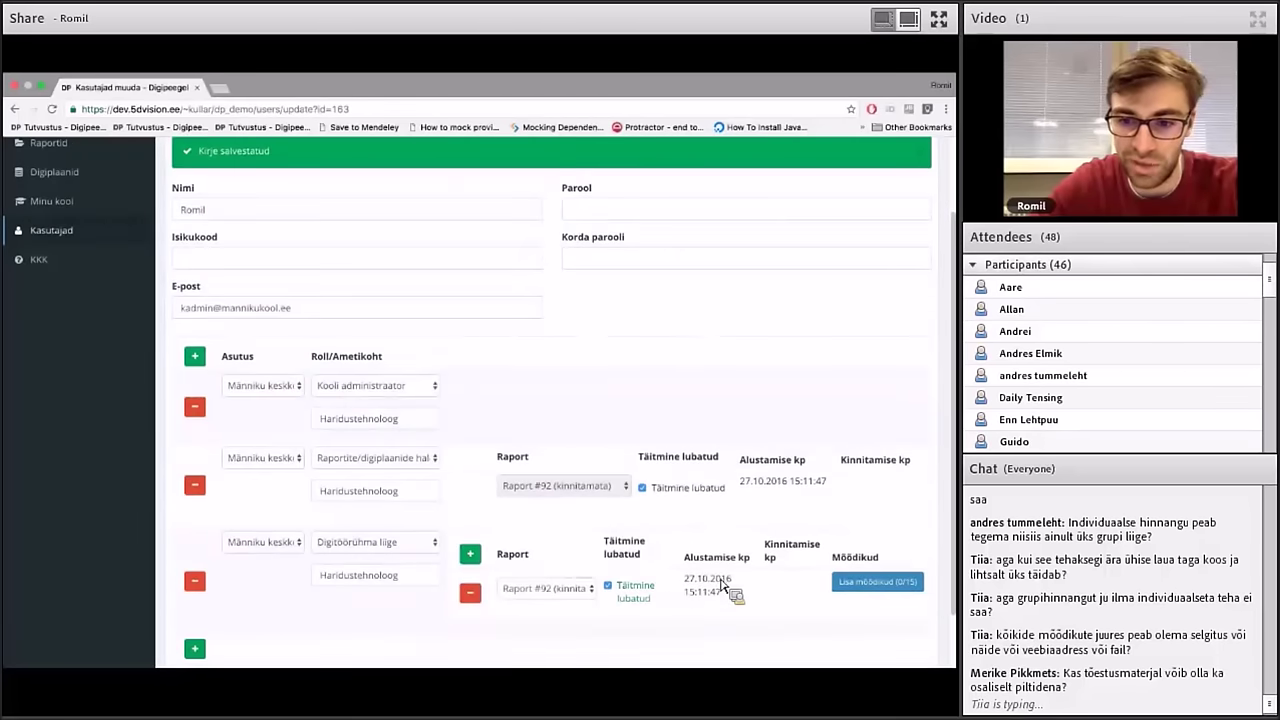
pyautogui.scroll(-1, 770, 586)
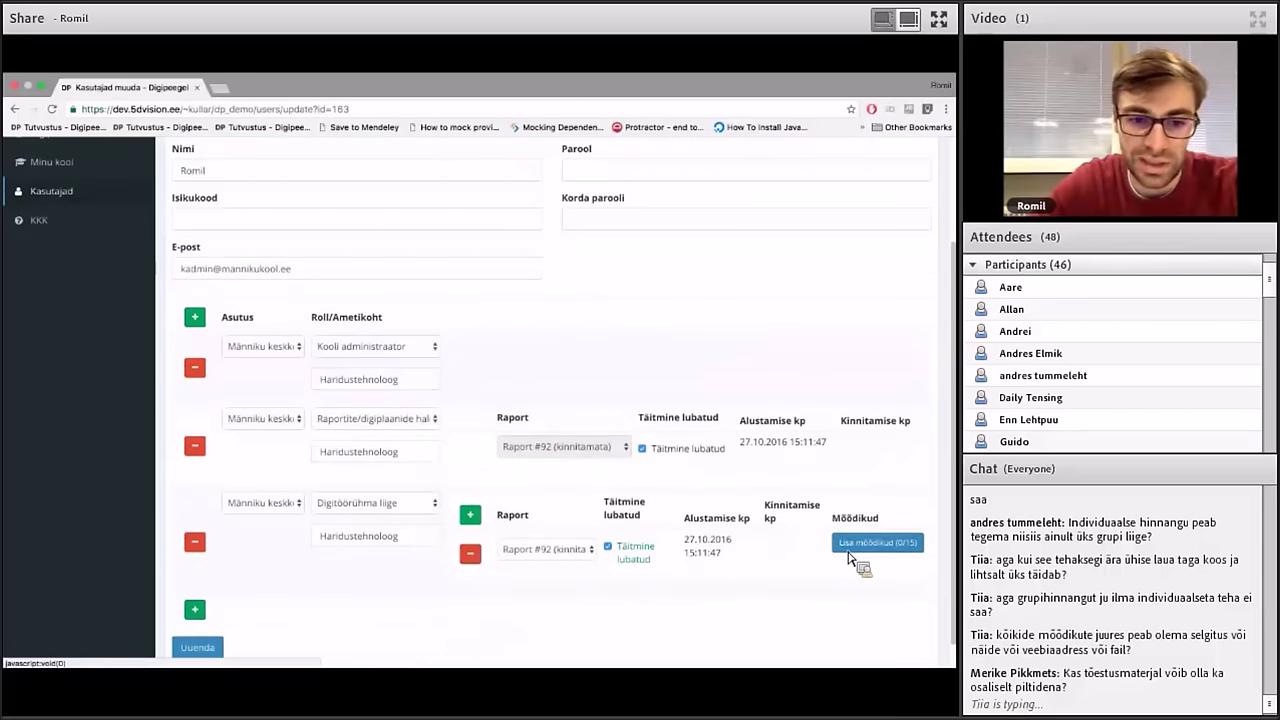
pyautogui.click(215, 646)
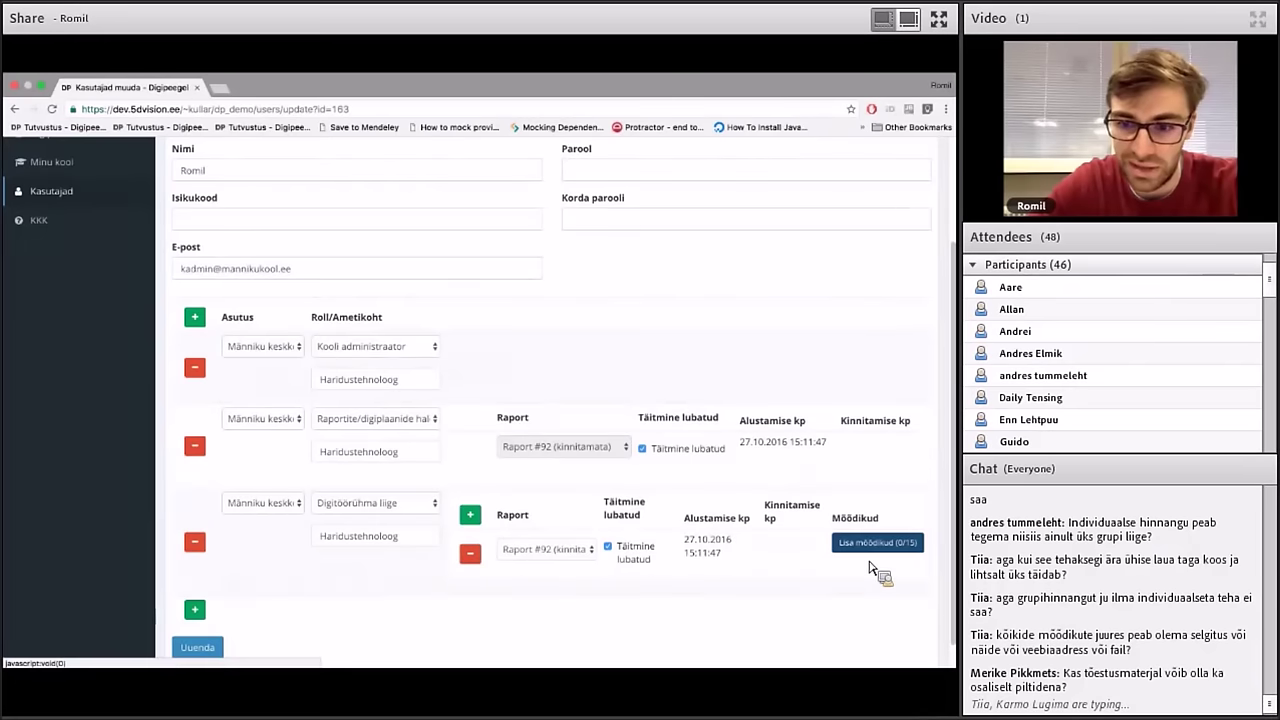
# Assign Digitaristu metrics 3.1 through 3.5 to the role and save
pyautogui.click(876, 544)
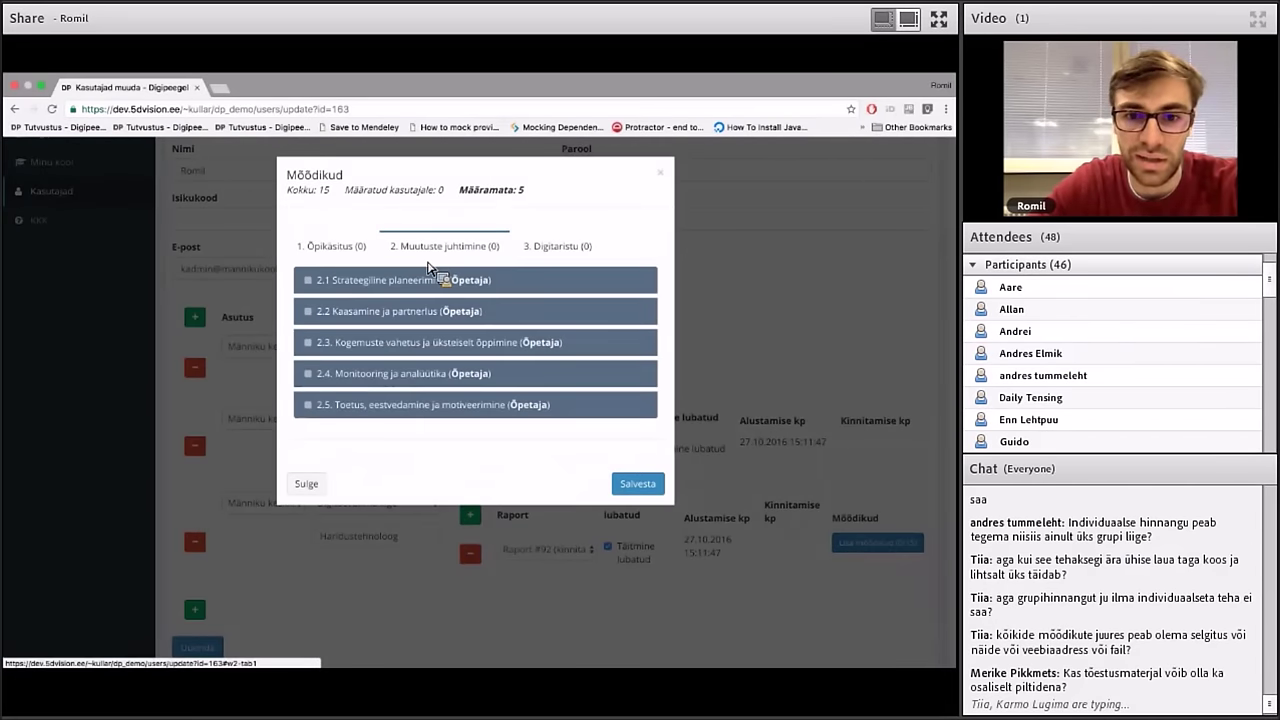
pyautogui.click(545, 250)
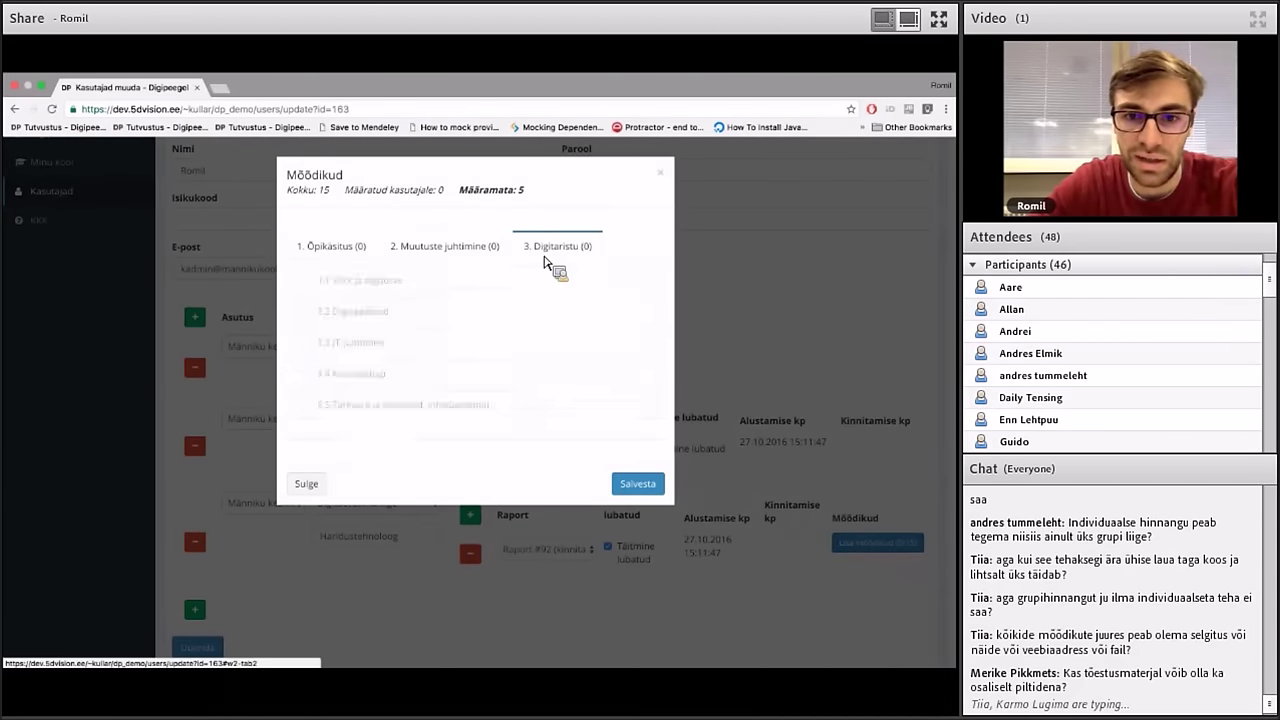
pyautogui.click(465, 252)
pyautogui.click(586, 251)
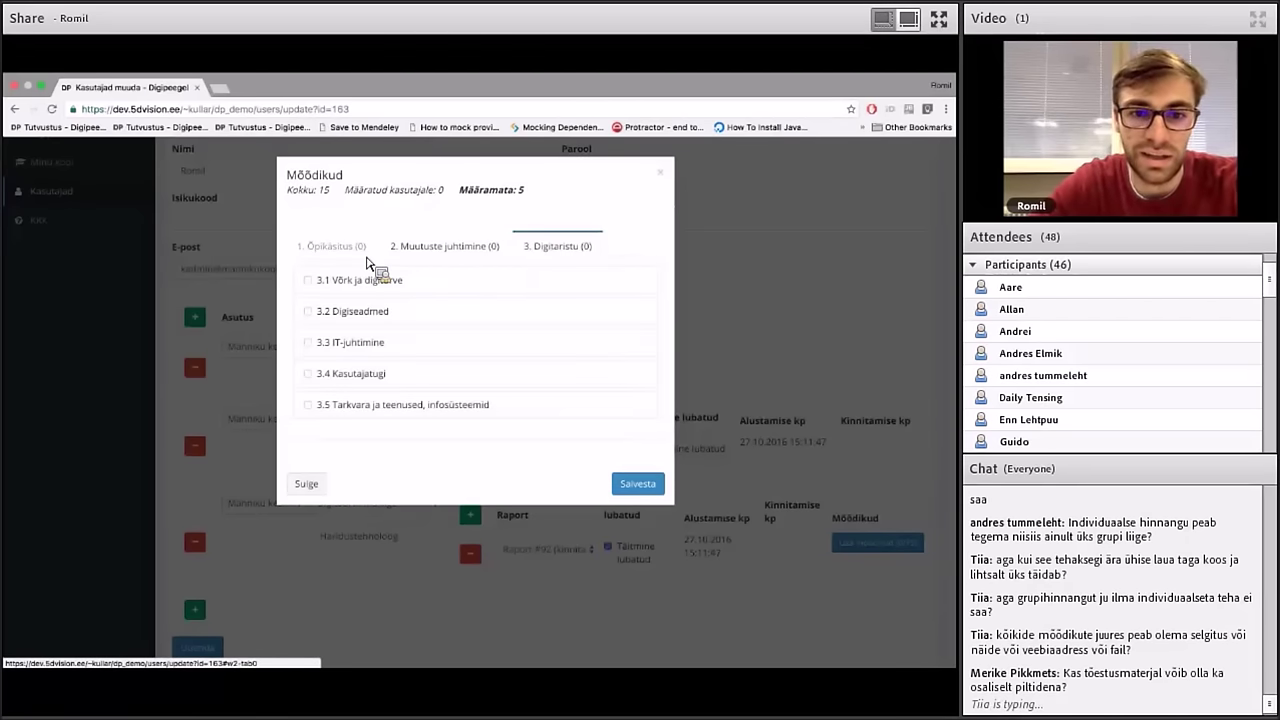
pyautogui.click(365, 276)
pyautogui.click(345, 314)
pyautogui.click(345, 342)
pyautogui.click(342, 374)
pyautogui.click(352, 413)
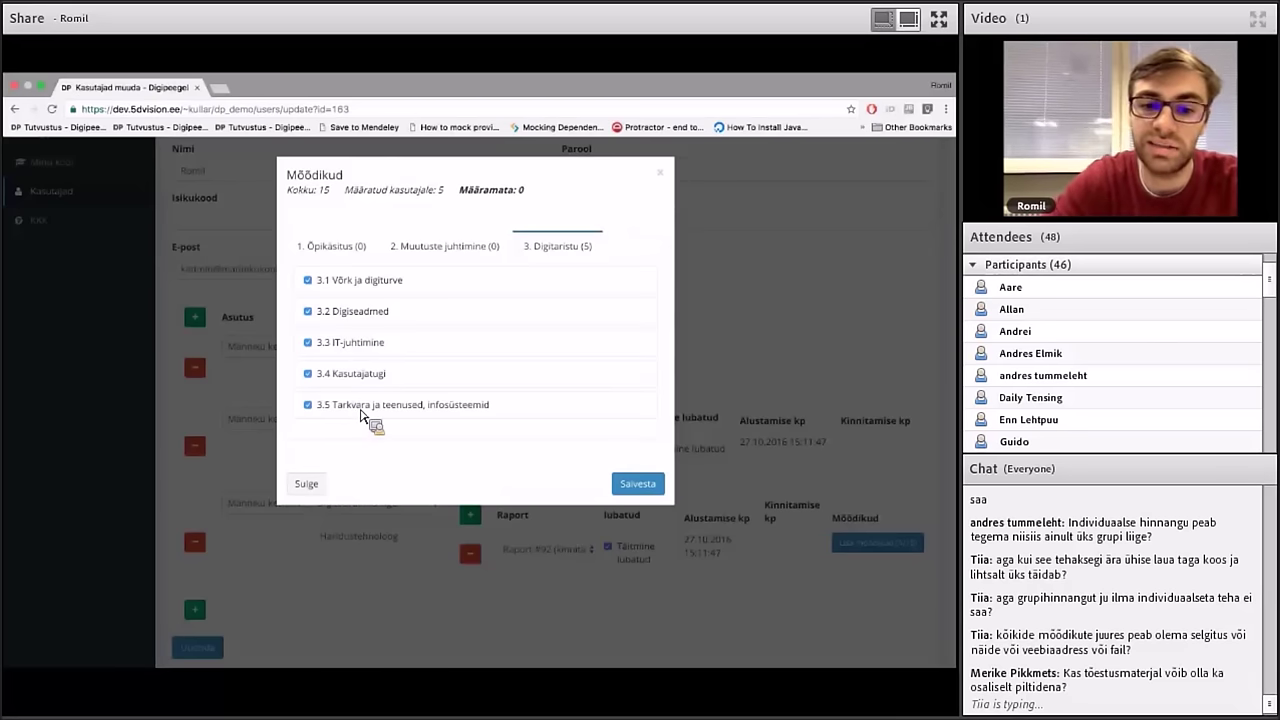
pyautogui.click(648, 486)
pyautogui.moveTo(462, 190); pyautogui.dragTo(526, 190)
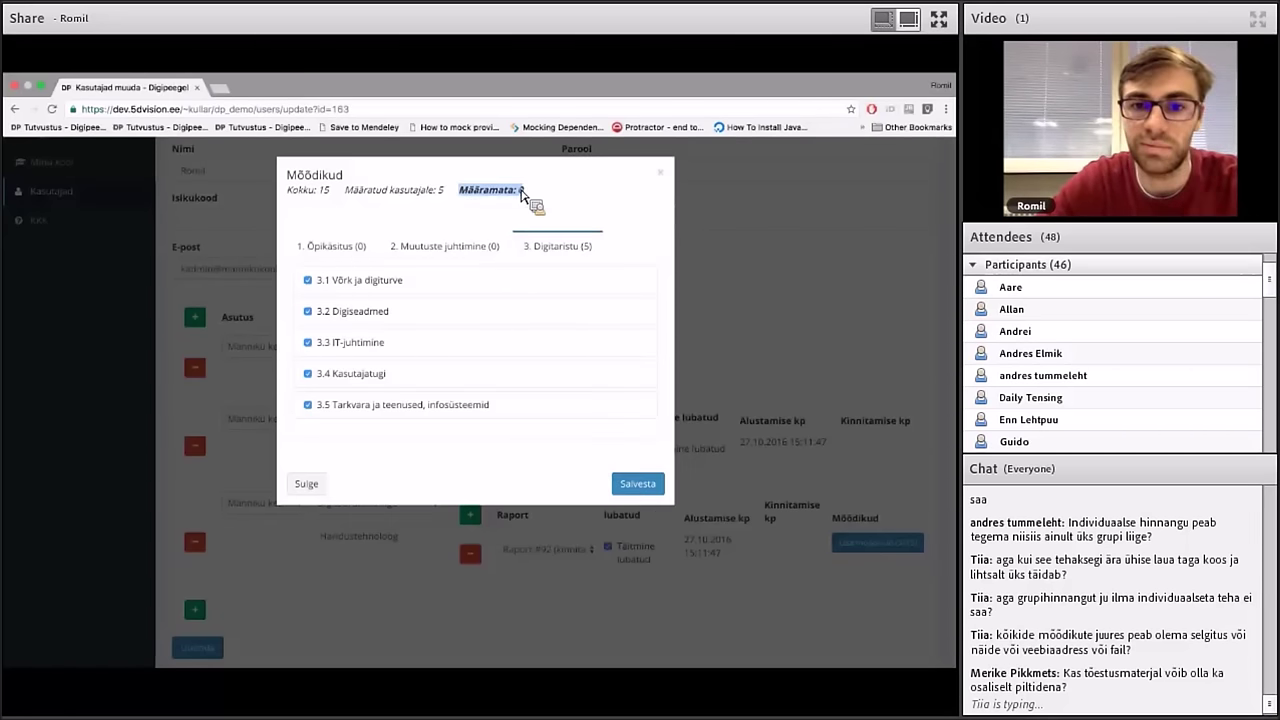
pyautogui.click(546, 202)
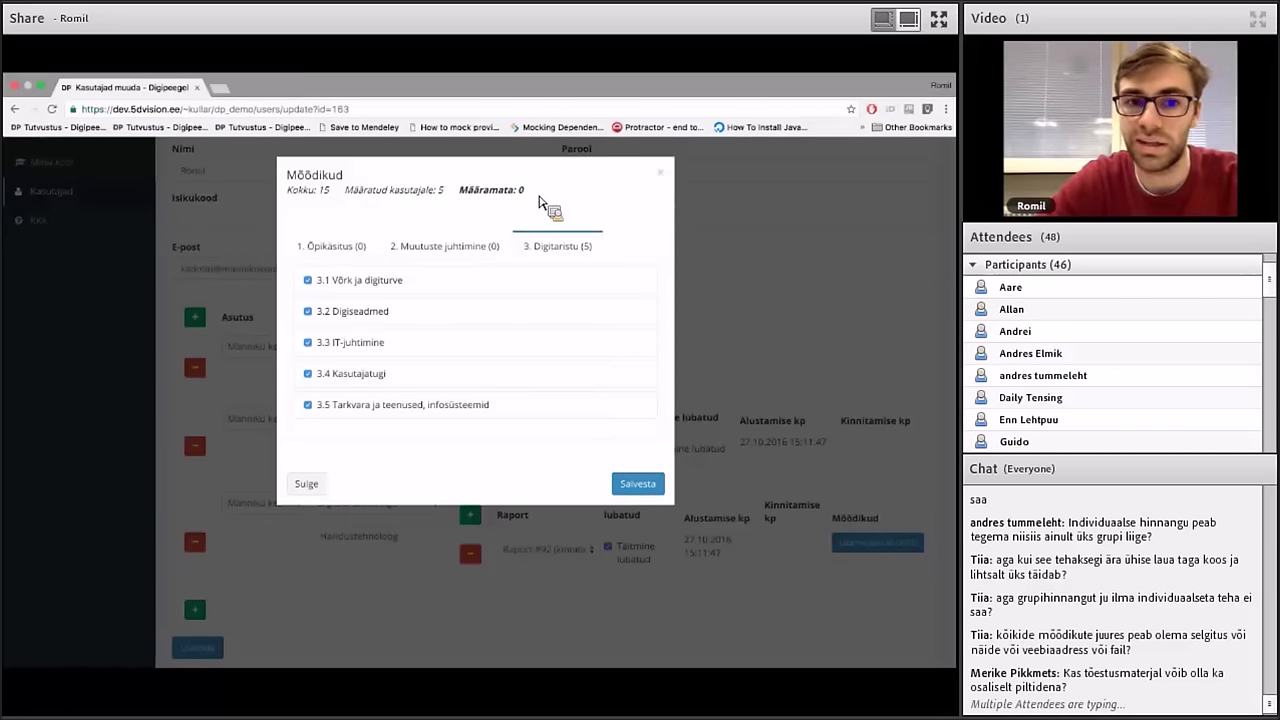
pyautogui.click(637, 492)
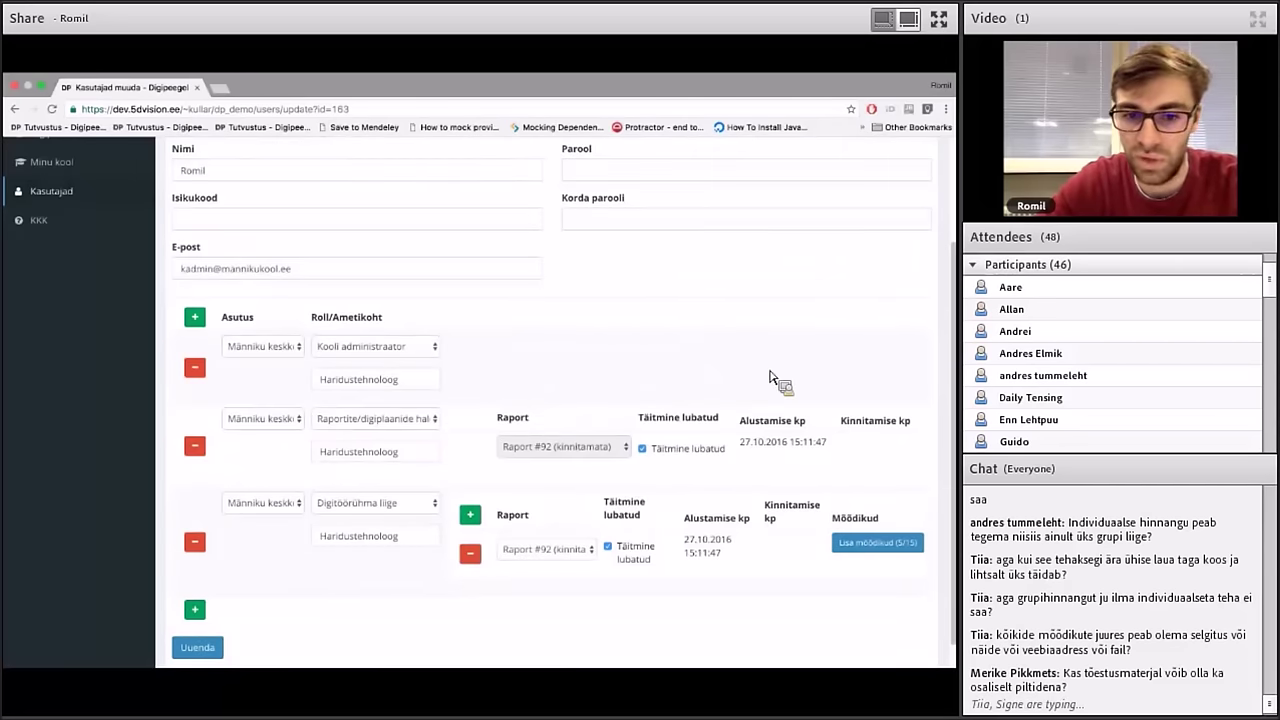
# Save the user's updated role settings with Uuenda
pyautogui.click(858, 278)
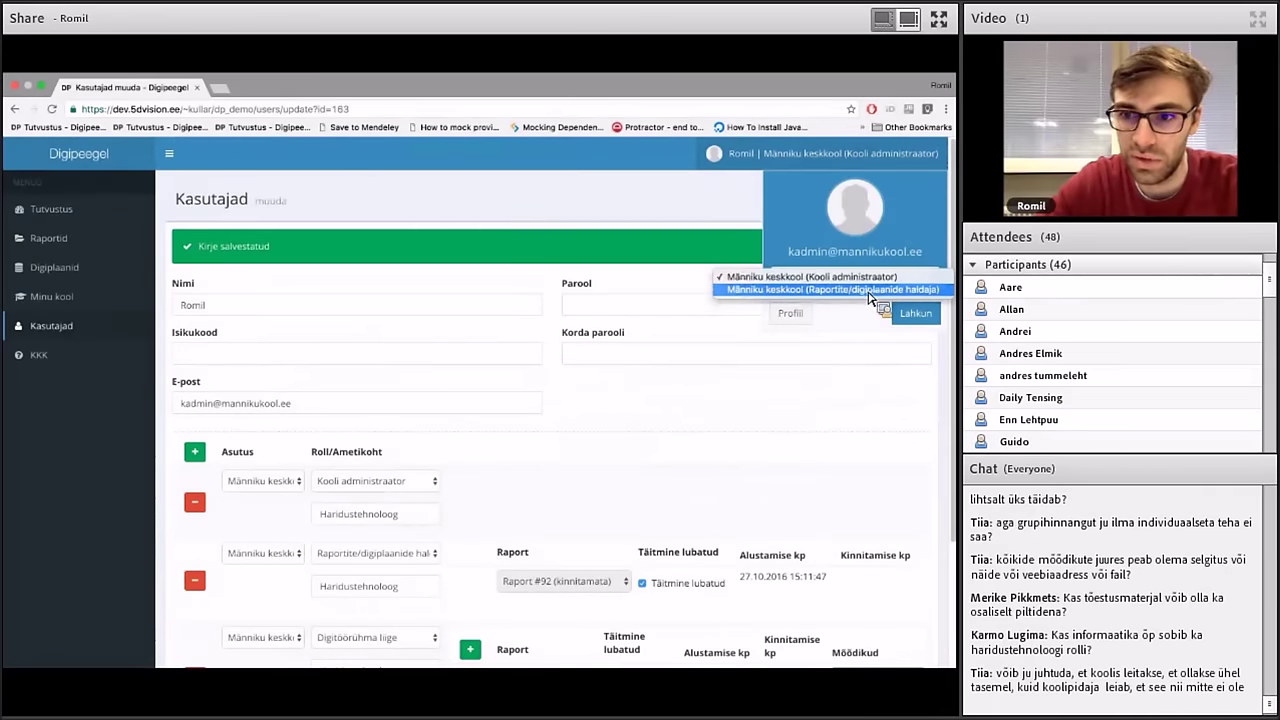
pyautogui.click(872, 278)
pyautogui.scroll(-3, 810, 413)
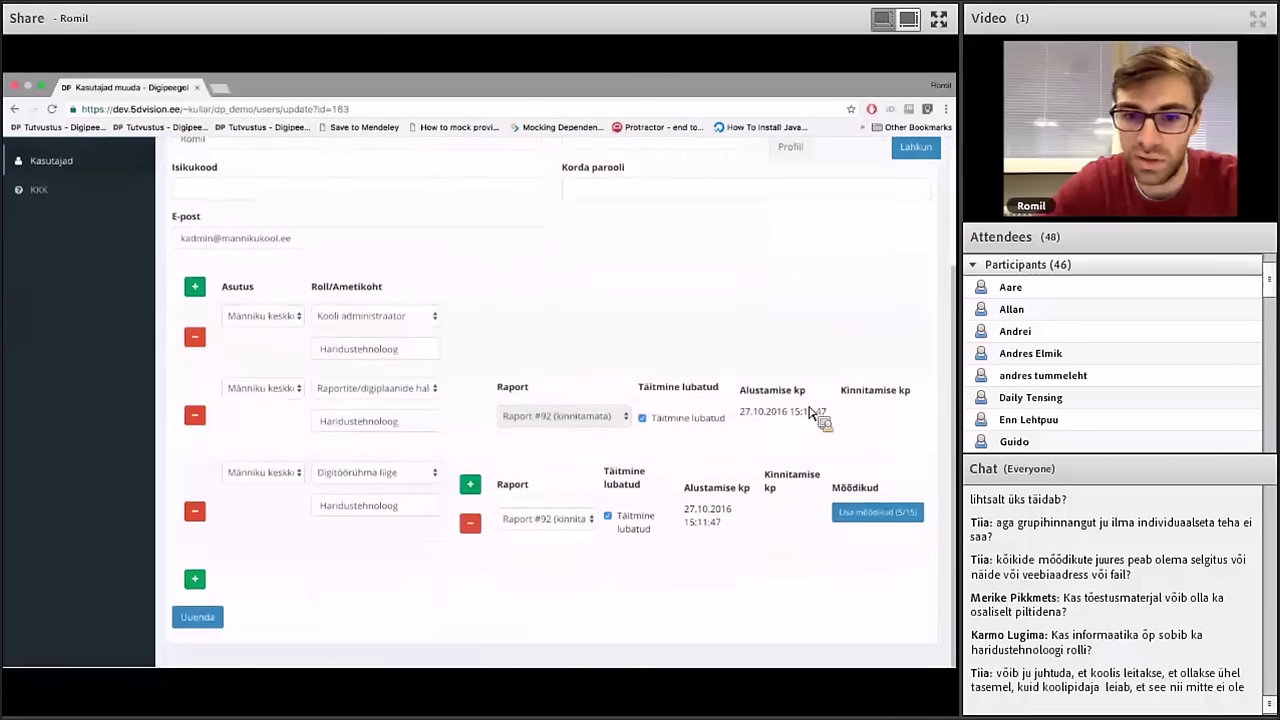
pyautogui.click(220, 614)
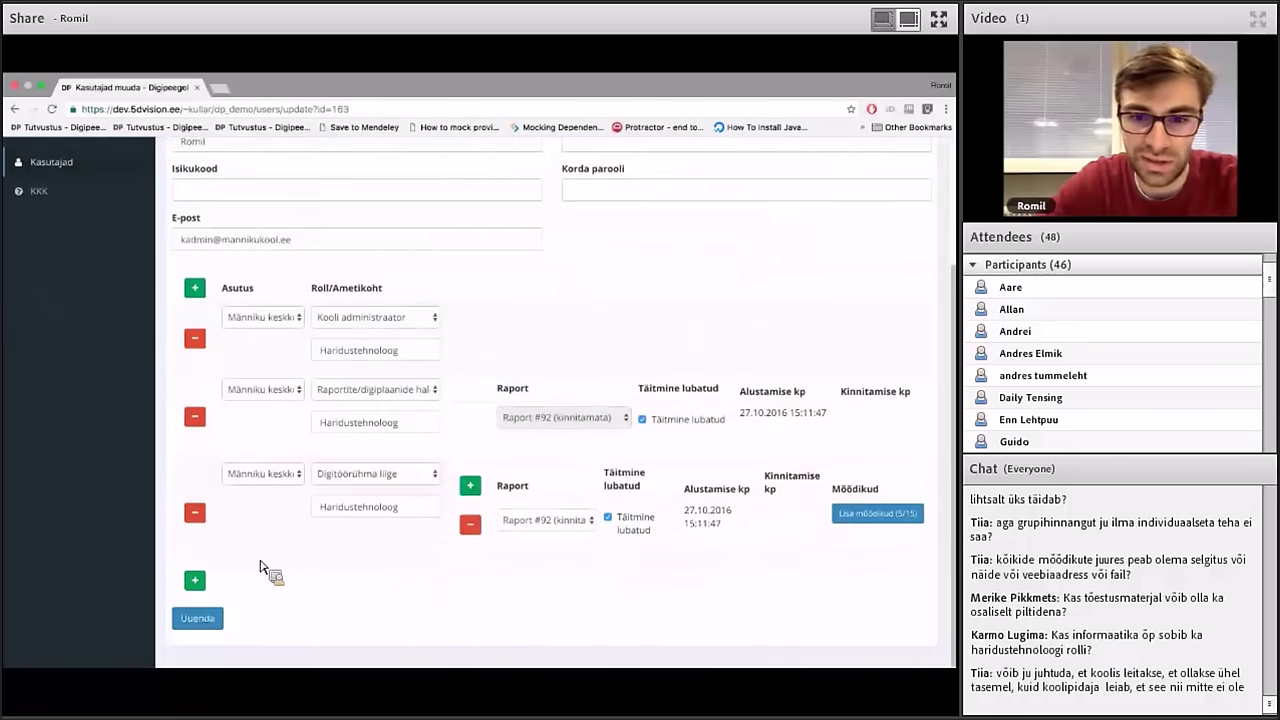
# Switch to the Männiku keskkool (Digitöörühma liige) role and view the reports overview
pyautogui.click(870, 154)
pyautogui.click(852, 277)
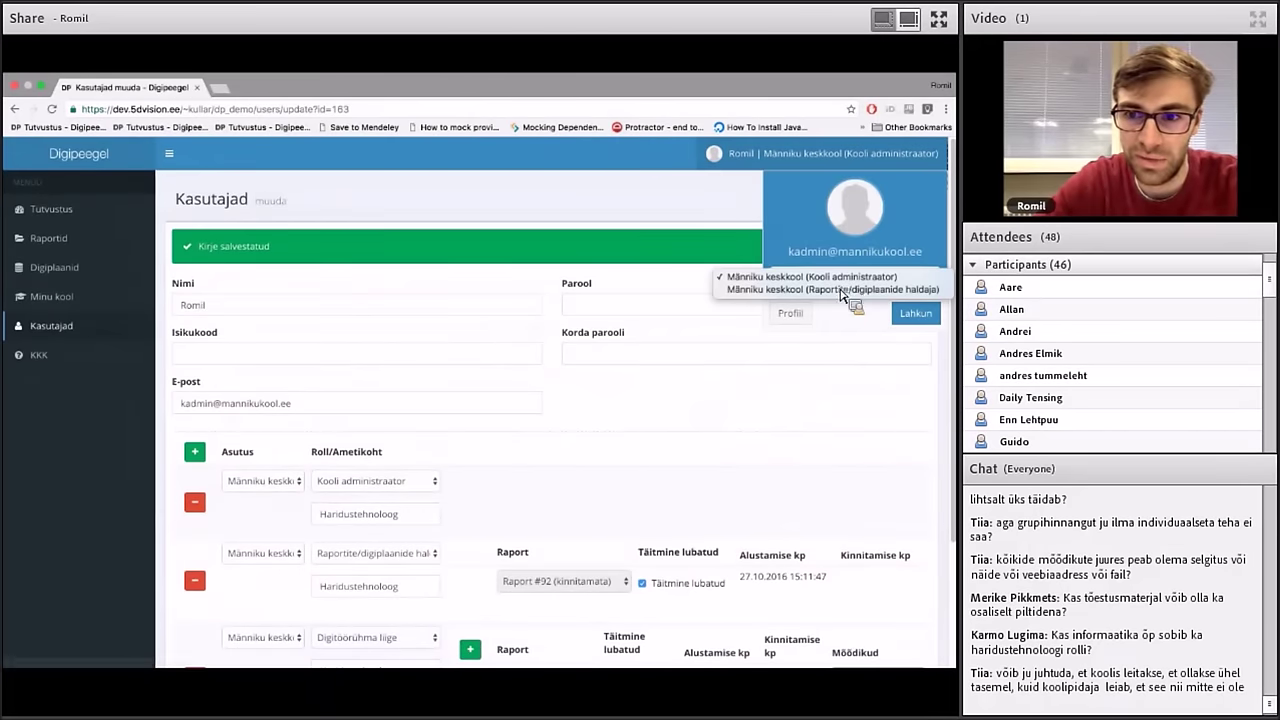
pyautogui.click(848, 277)
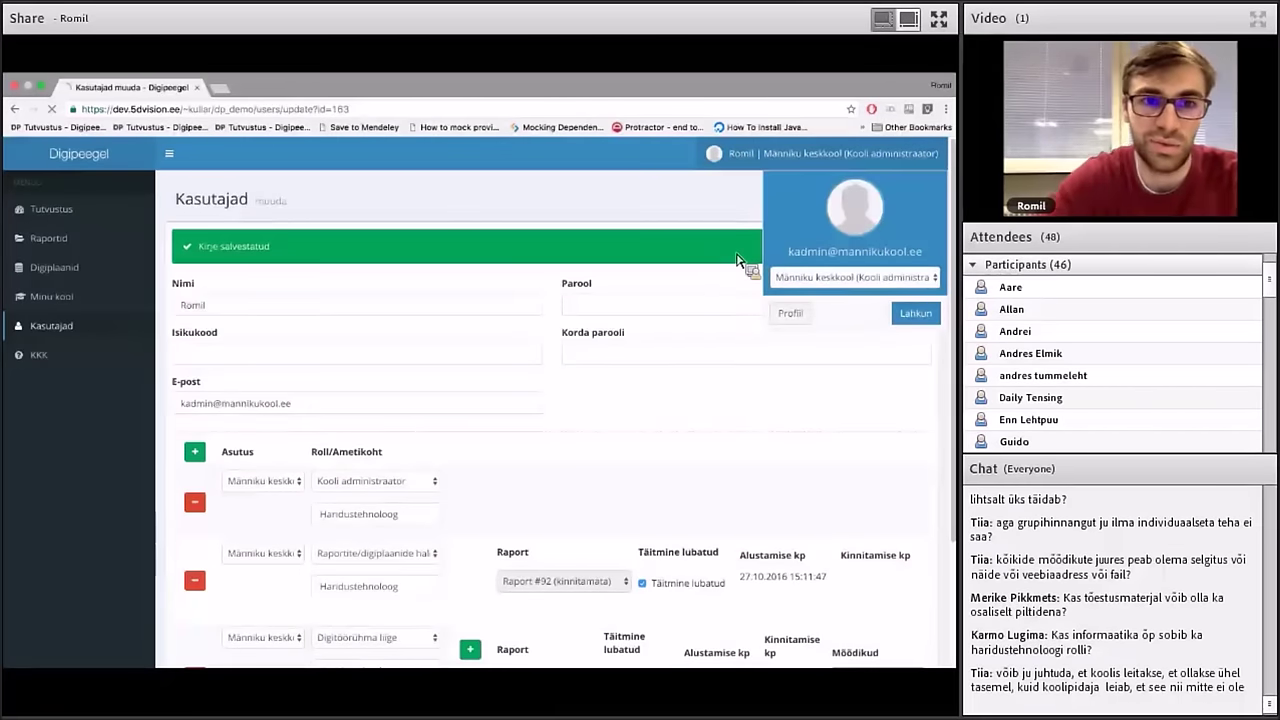
pyautogui.click(737, 260)
pyautogui.click(815, 155)
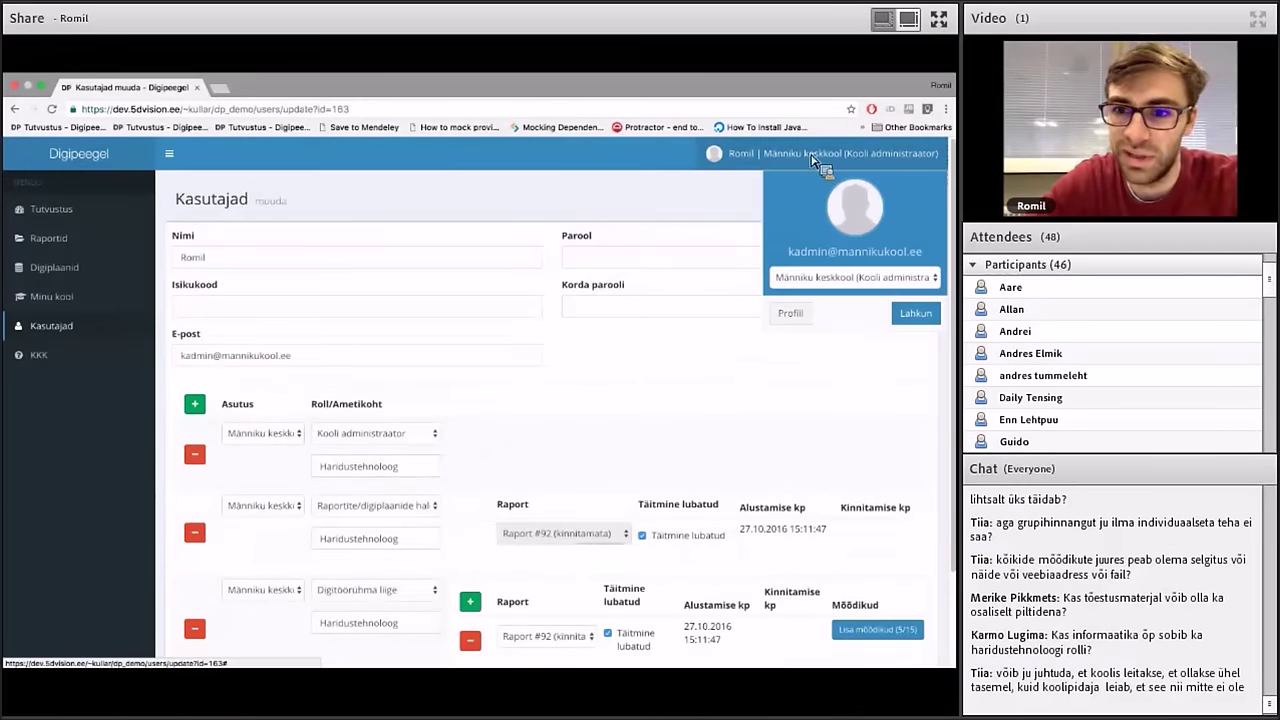
pyautogui.click(826, 277)
pyautogui.press('Up')
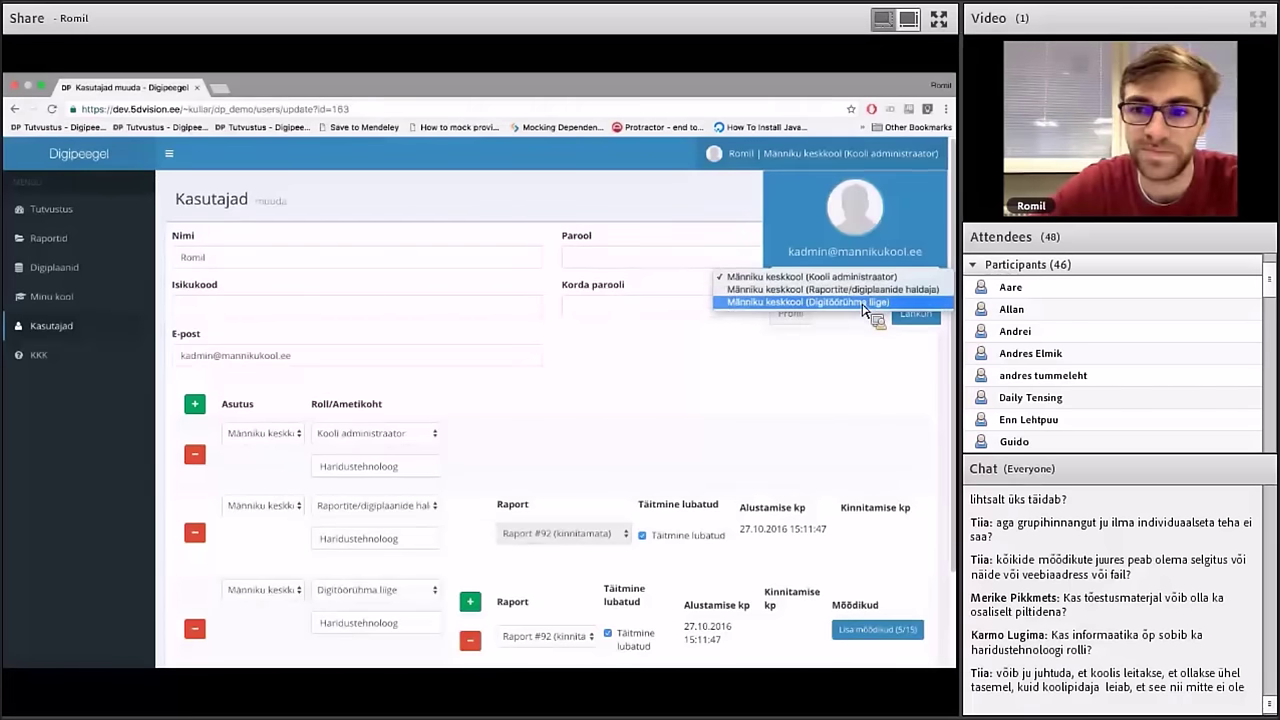
pyautogui.click(866, 303)
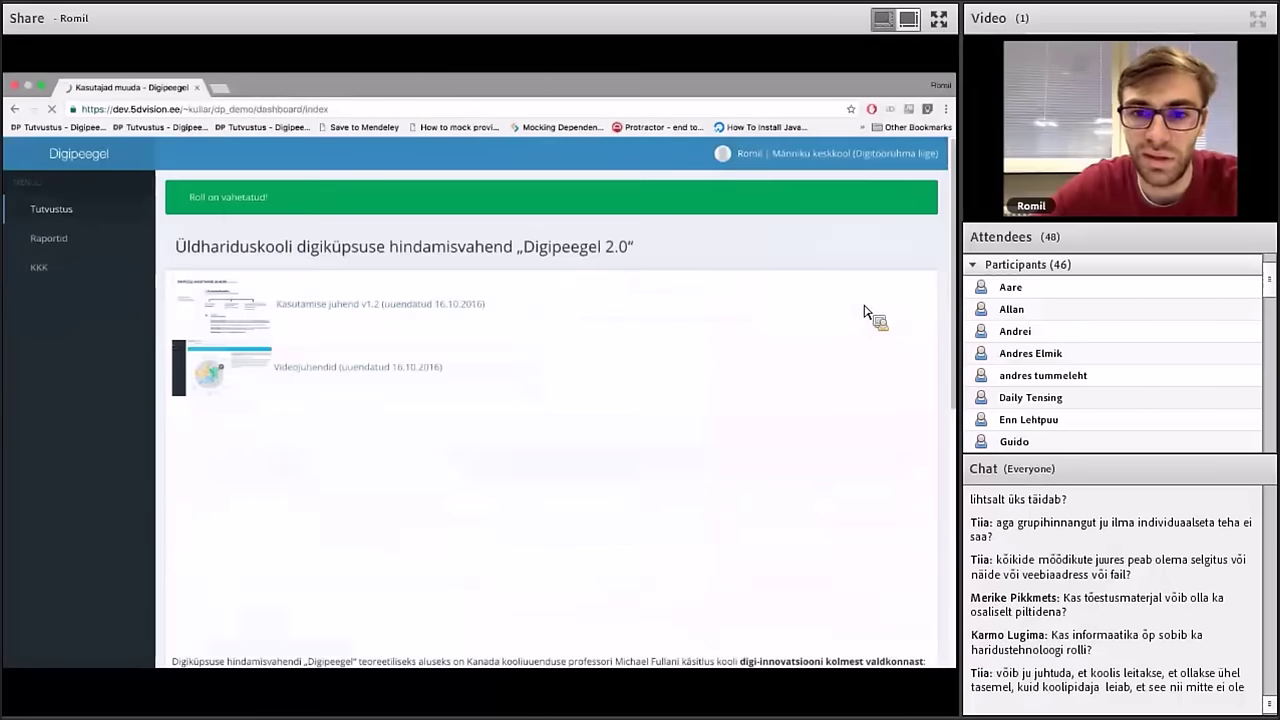
pyautogui.click(135, 247)
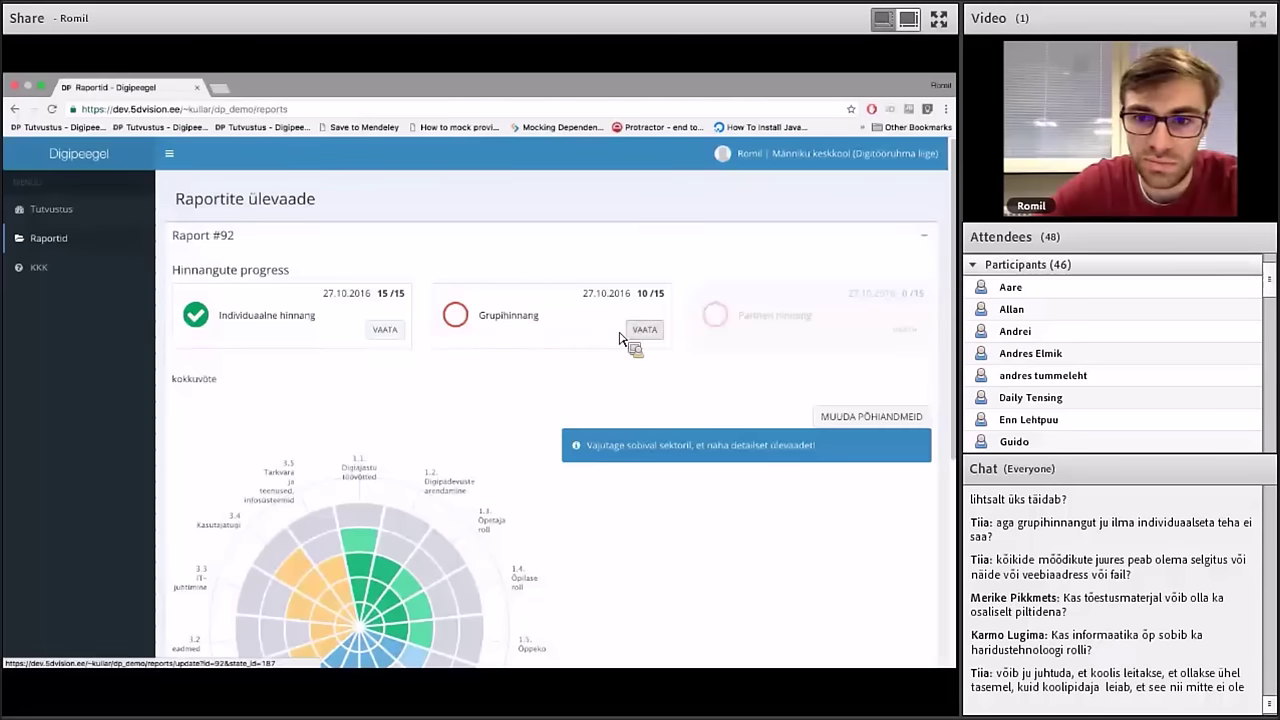
# In the Raport #92 group assessment's Digitaristu questions, rate 3.1 Võrk ja digiturve D and 3.2 Digiseadmed B
pyautogui.click(643, 329)
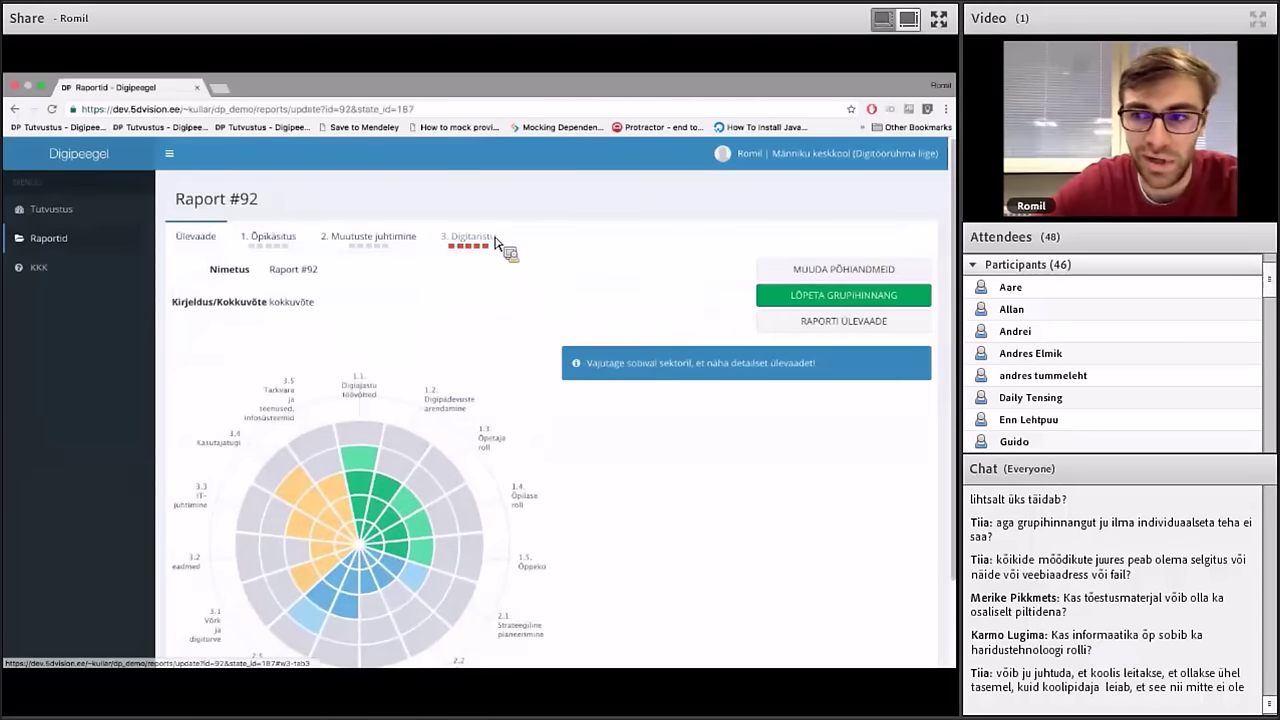
pyautogui.click(478, 246)
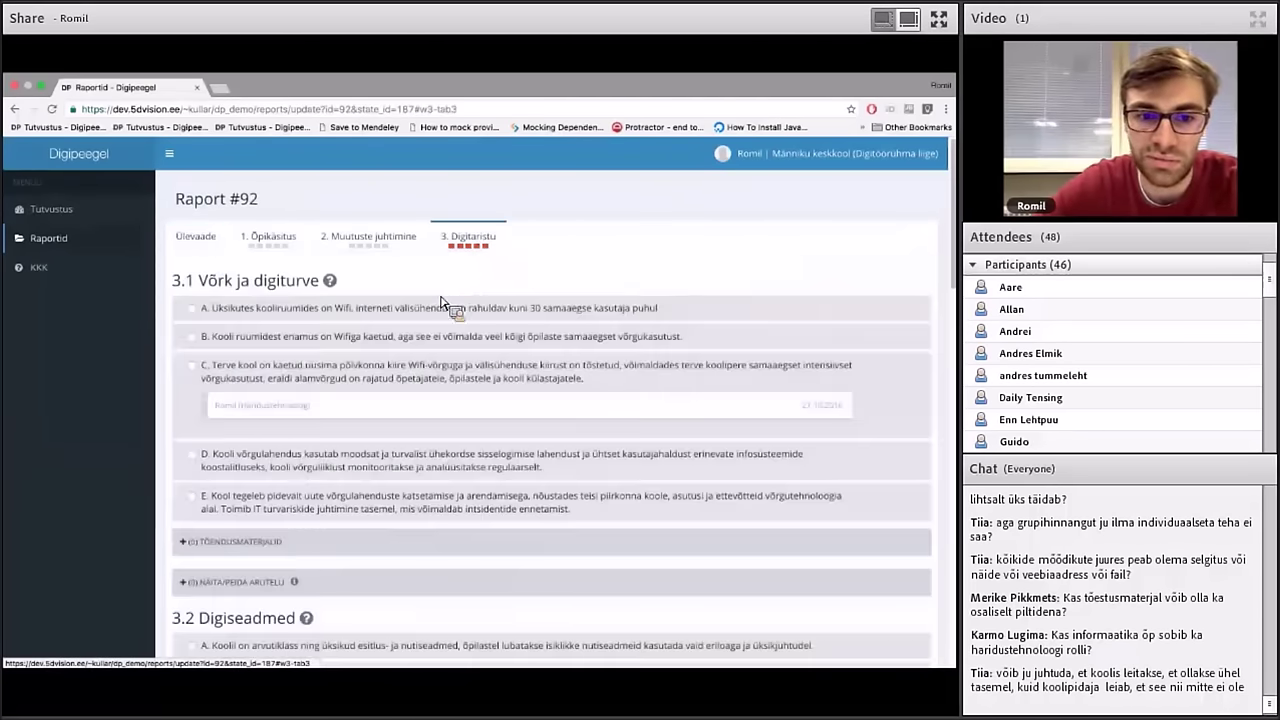
pyautogui.scroll(-3, 412, 362)
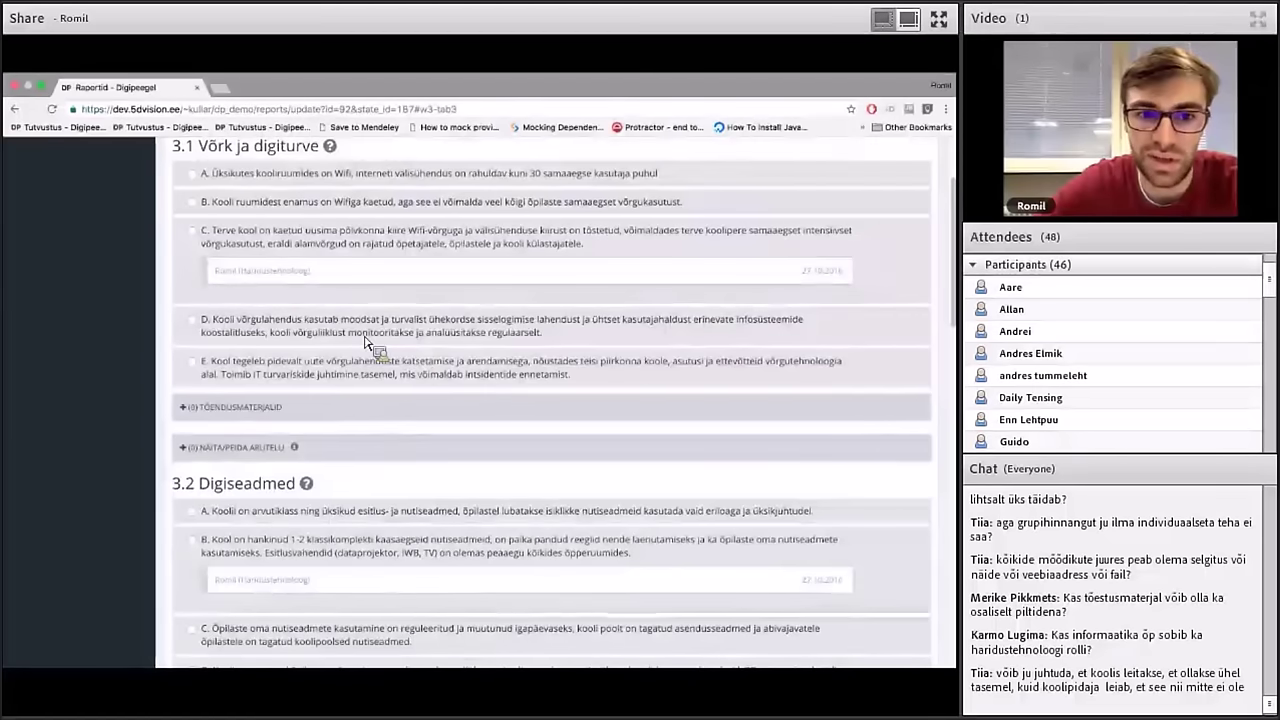
pyautogui.click(381, 327)
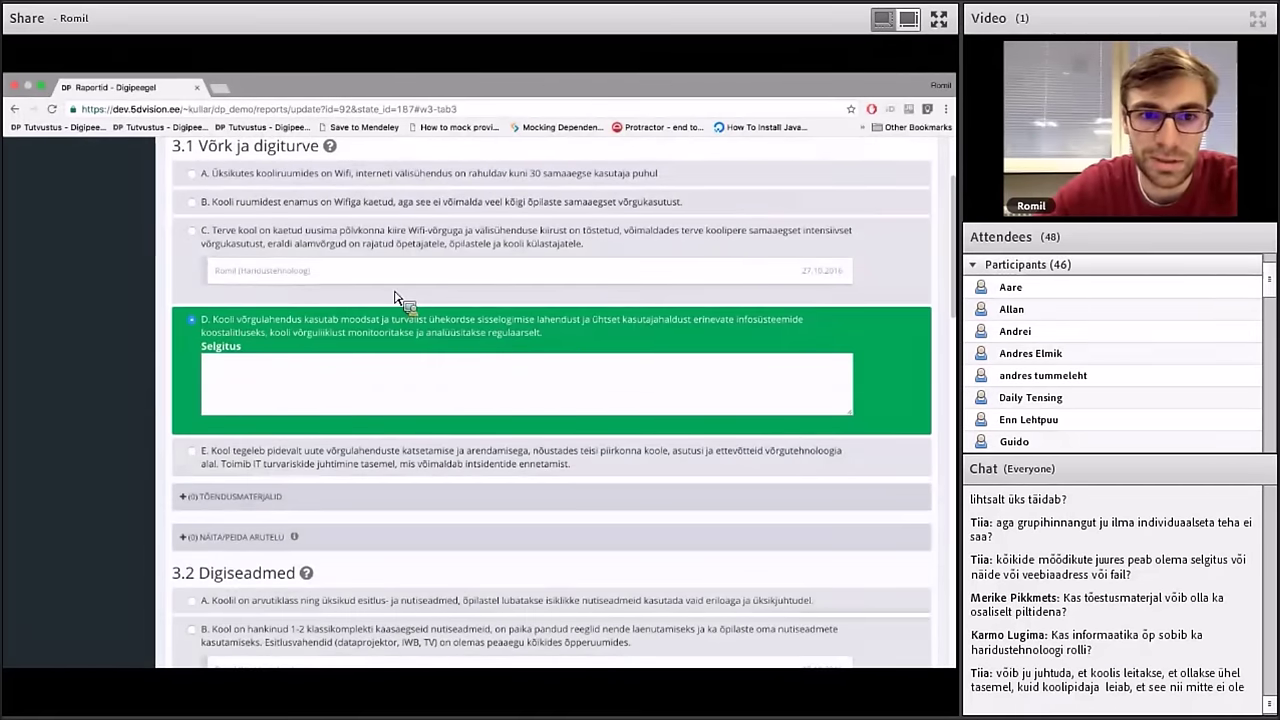
pyautogui.scroll(-2, 391, 322)
pyautogui.scroll(-3, 395, 325)
pyautogui.click(406, 462)
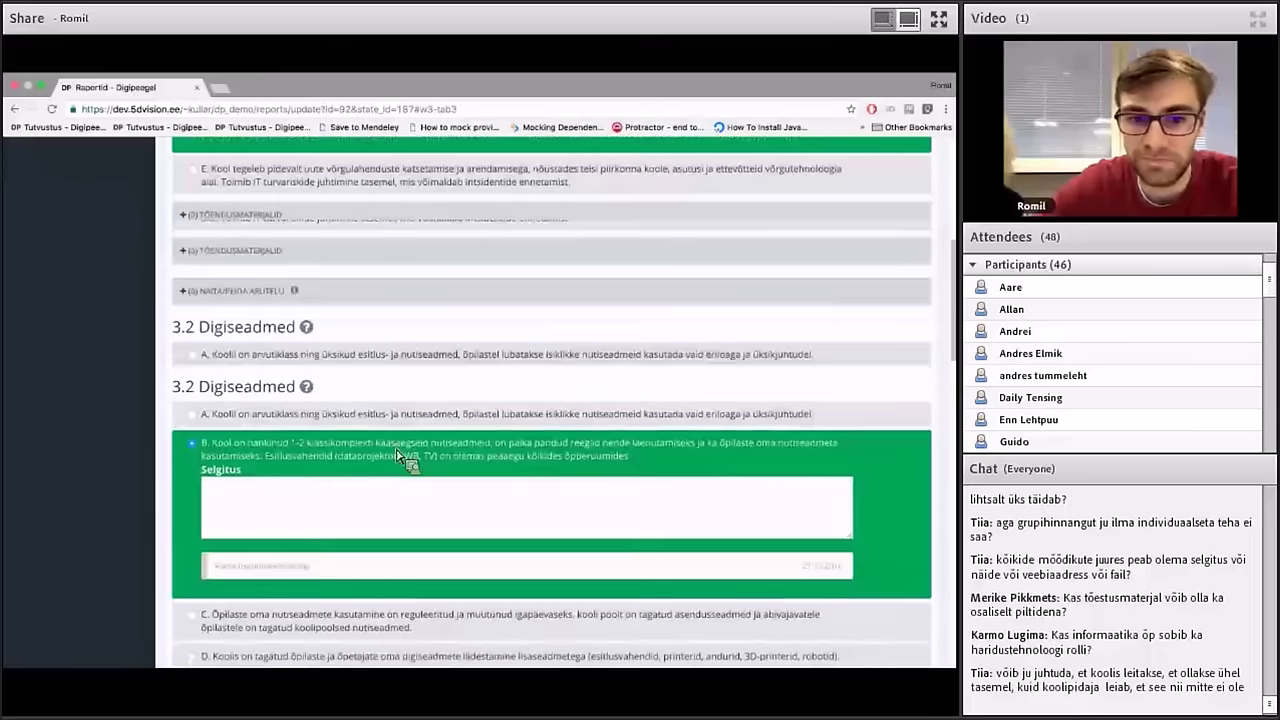
# Rate 3.3 IT-juhtimine C, 3.4 Kasutajatugi D, and 3.5 Tarkvara ja teenused, infosüsteemid C
pyautogui.scroll(-3, 406, 458)
pyautogui.scroll(-2, 397, 457)
pyautogui.click(400, 458)
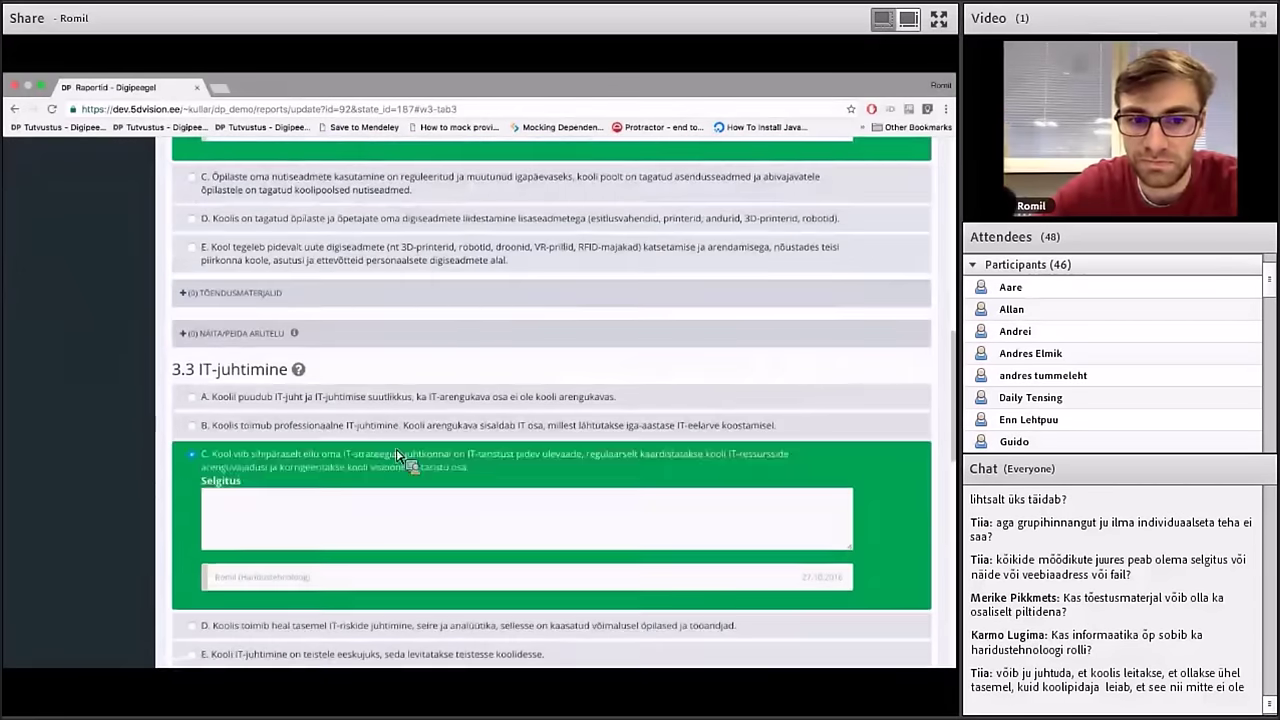
pyautogui.scroll(-1, 400, 458)
pyautogui.scroll(-3, 397, 459)
pyautogui.click(402, 460)
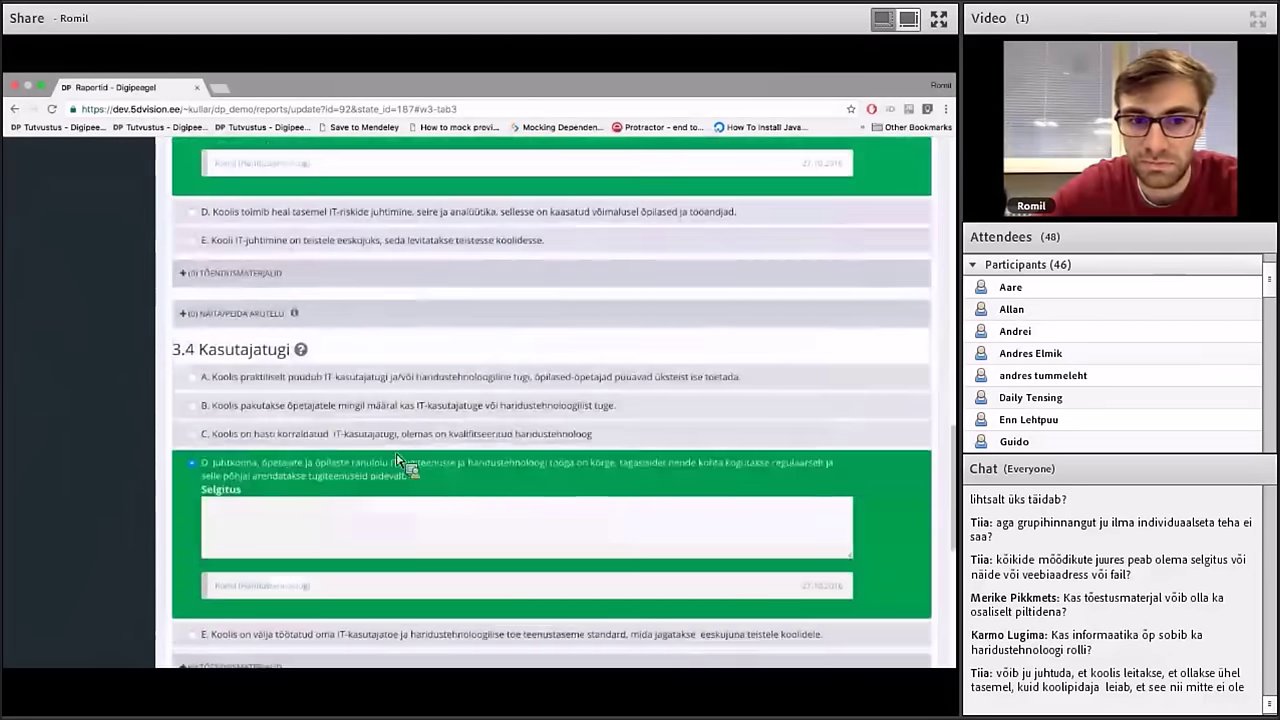
pyautogui.scroll(-1, 400, 465)
pyautogui.scroll(-3, 400, 480)
pyautogui.click(412, 458)
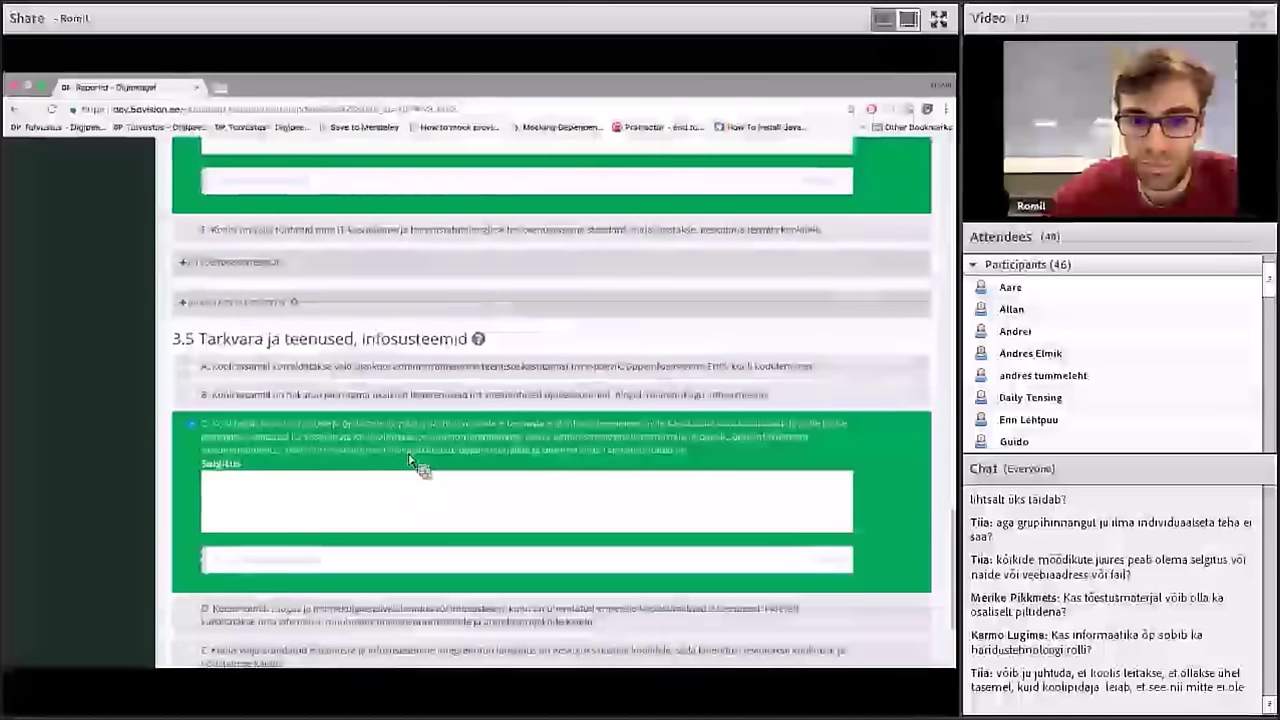
pyautogui.scroll(-1, 412, 458)
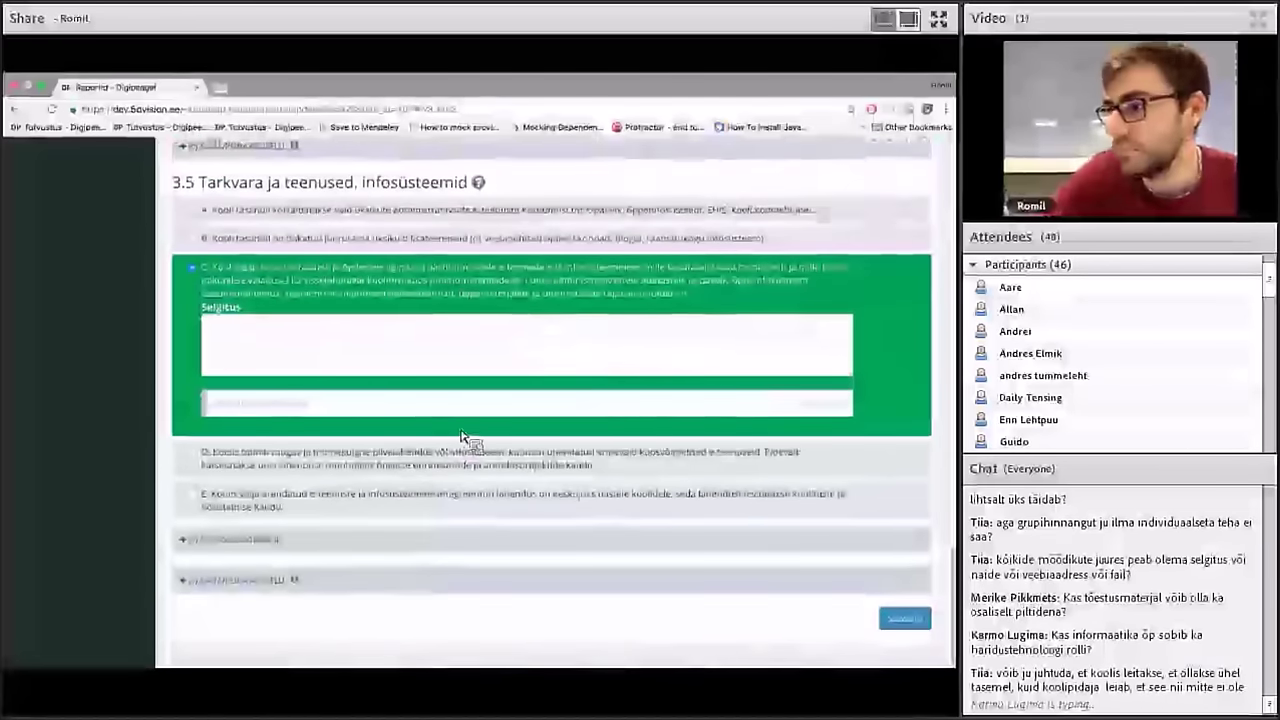
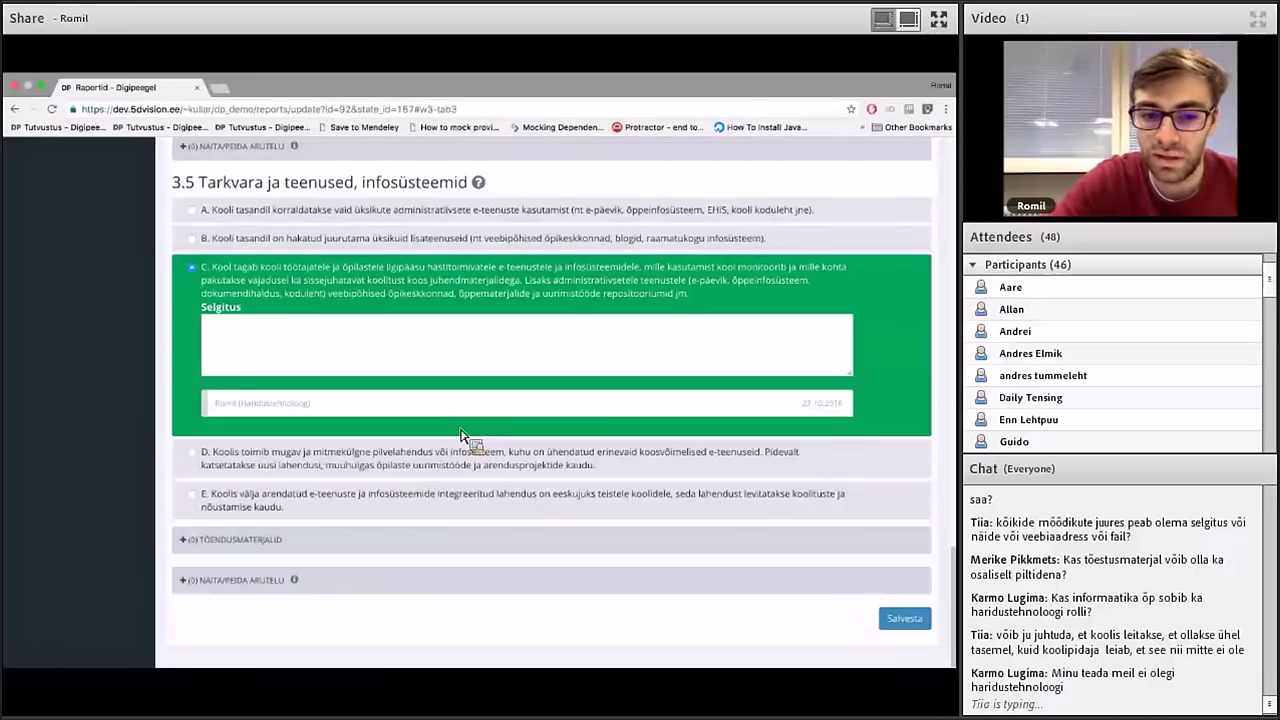
# Expand the discussion section under 3.1 Võrk ja digiturve
pyautogui.scroll(10, 462, 436)
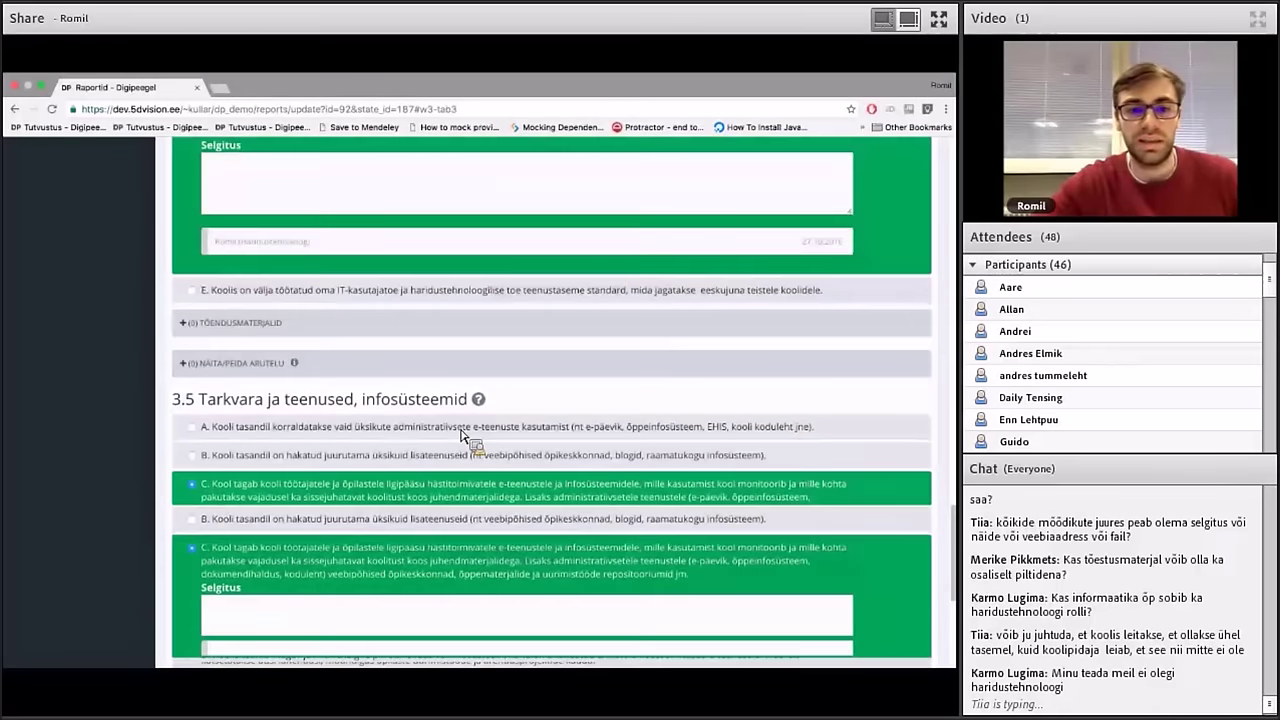
pyautogui.scroll(10, 462, 436)
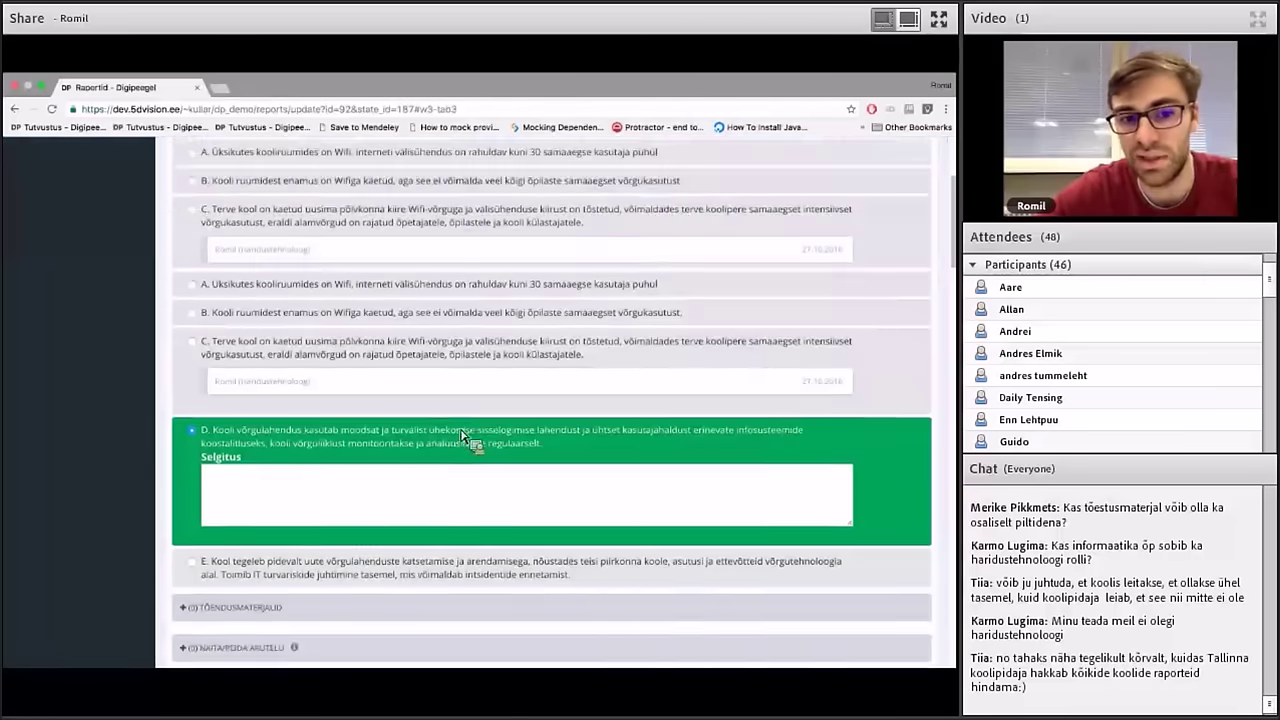
pyautogui.scroll(-3, 463, 437)
pyautogui.click(262, 448)
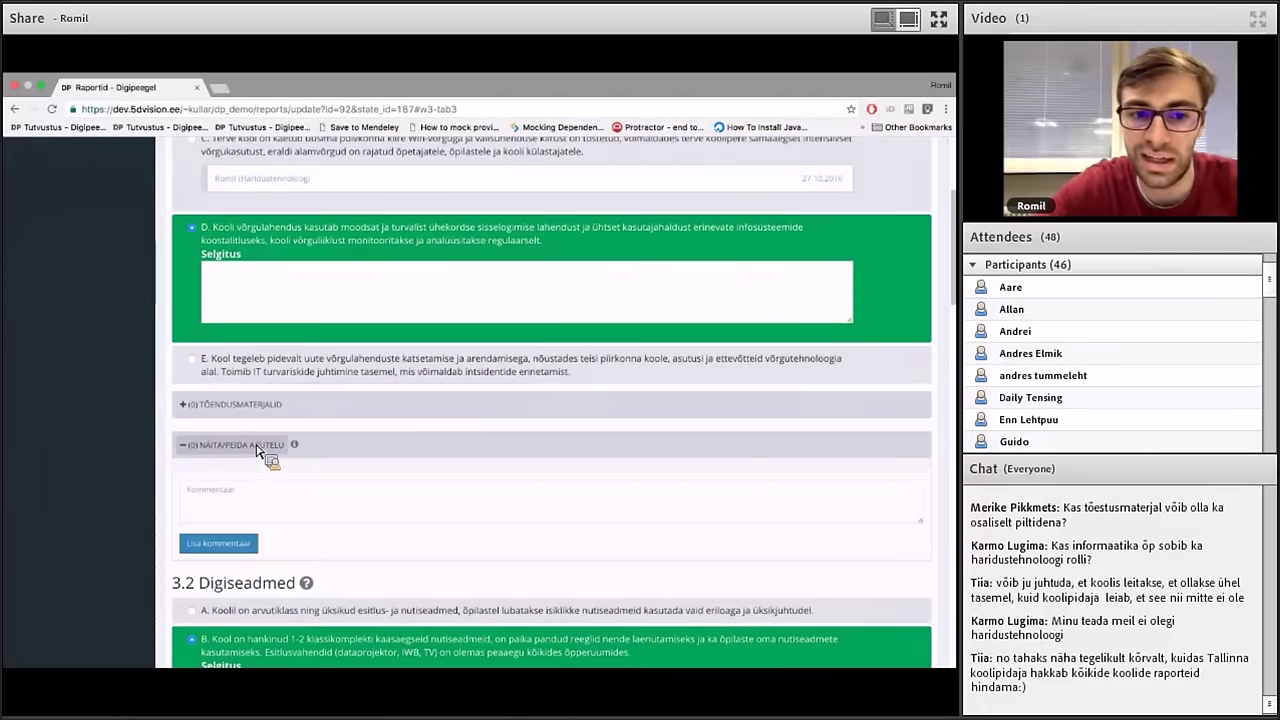
# Enter 'Ma ei tea, mida kirjutada.' as option D's explanation
pyautogui.scroll(2, 256, 450)
pyautogui.click(278, 428)
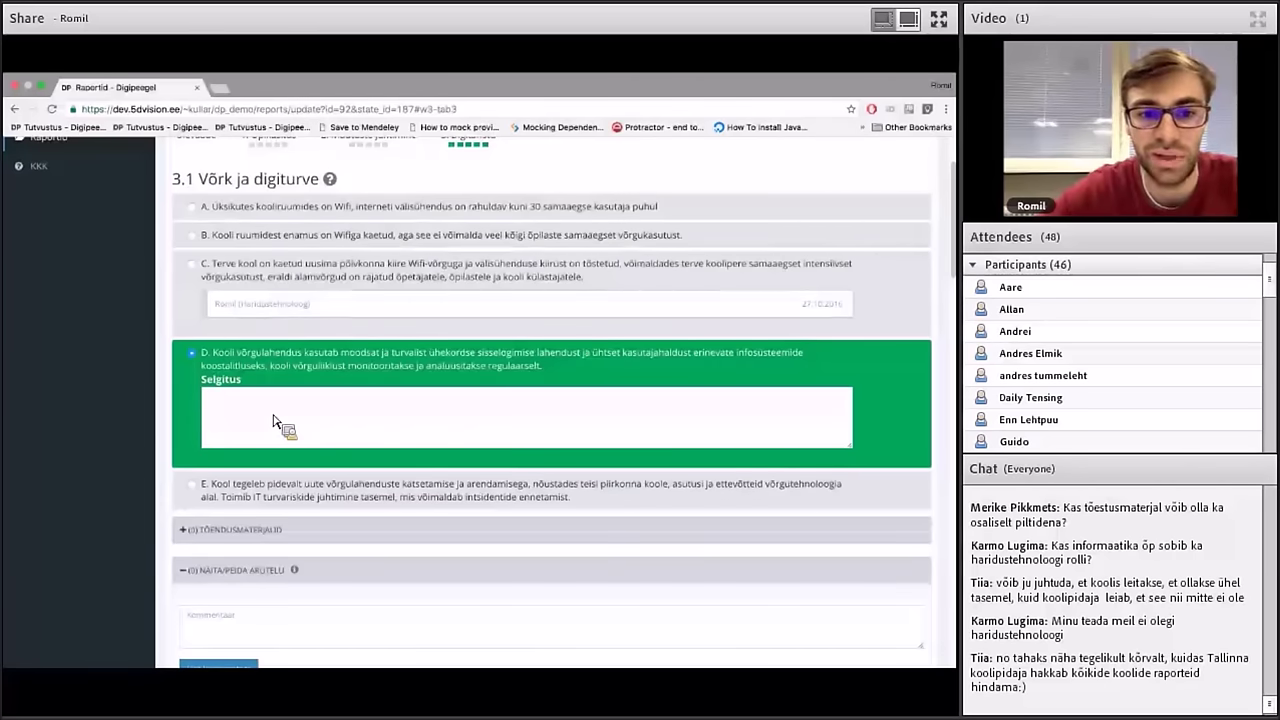
pyautogui.scroll(-1, 272, 420)
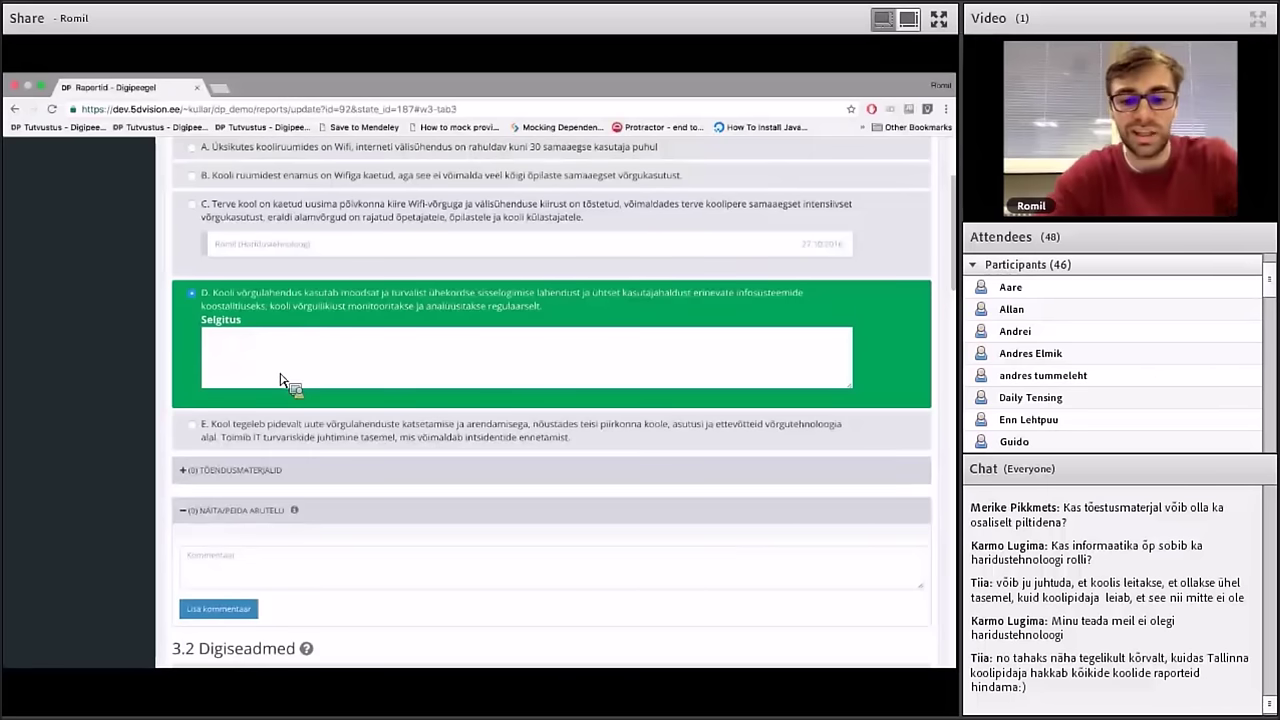
pyautogui.write('Ma ei tea ')
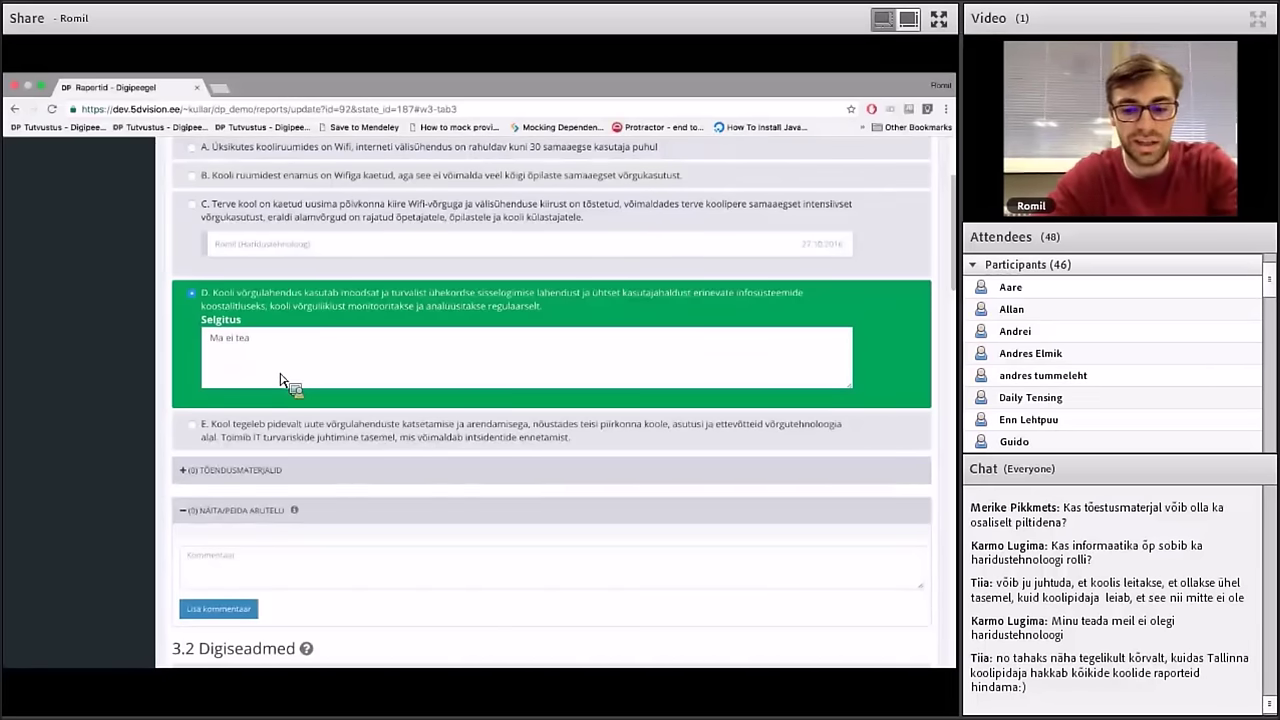
pyautogui.write(', mid')
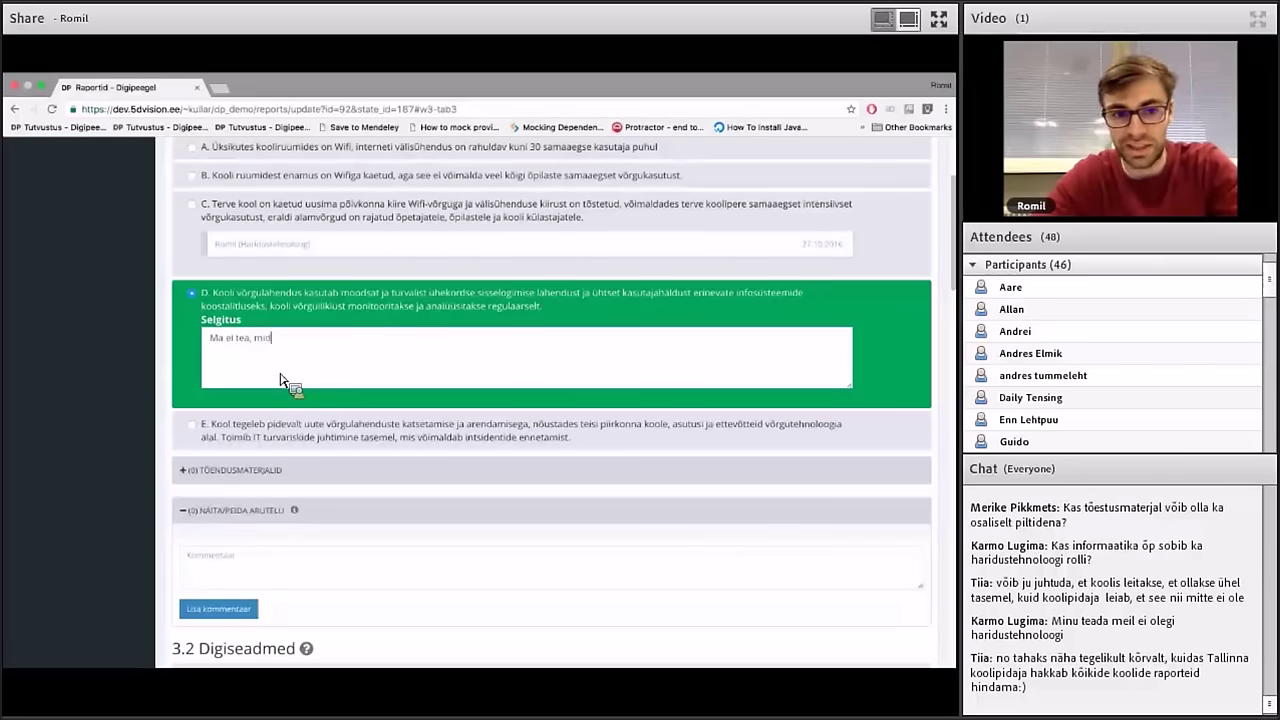
pyautogui.write('a kirjutada')
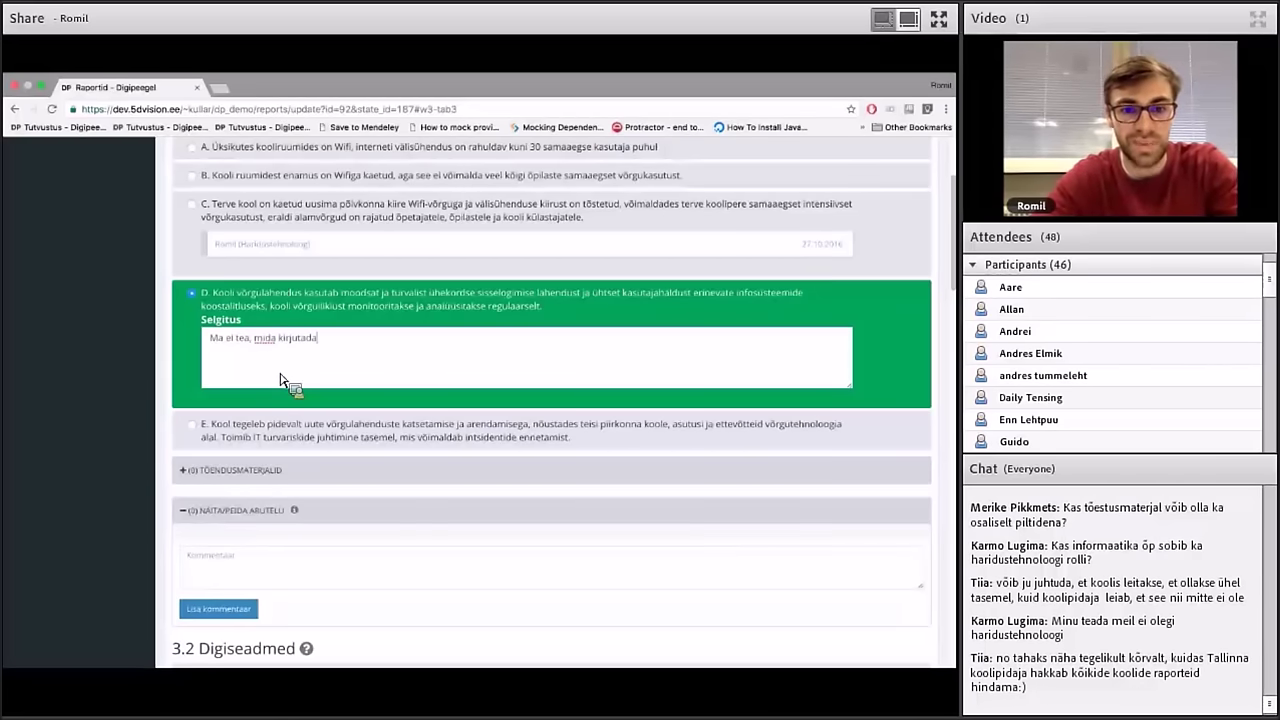
pyautogui.write('.')
pyautogui.click(232, 568)
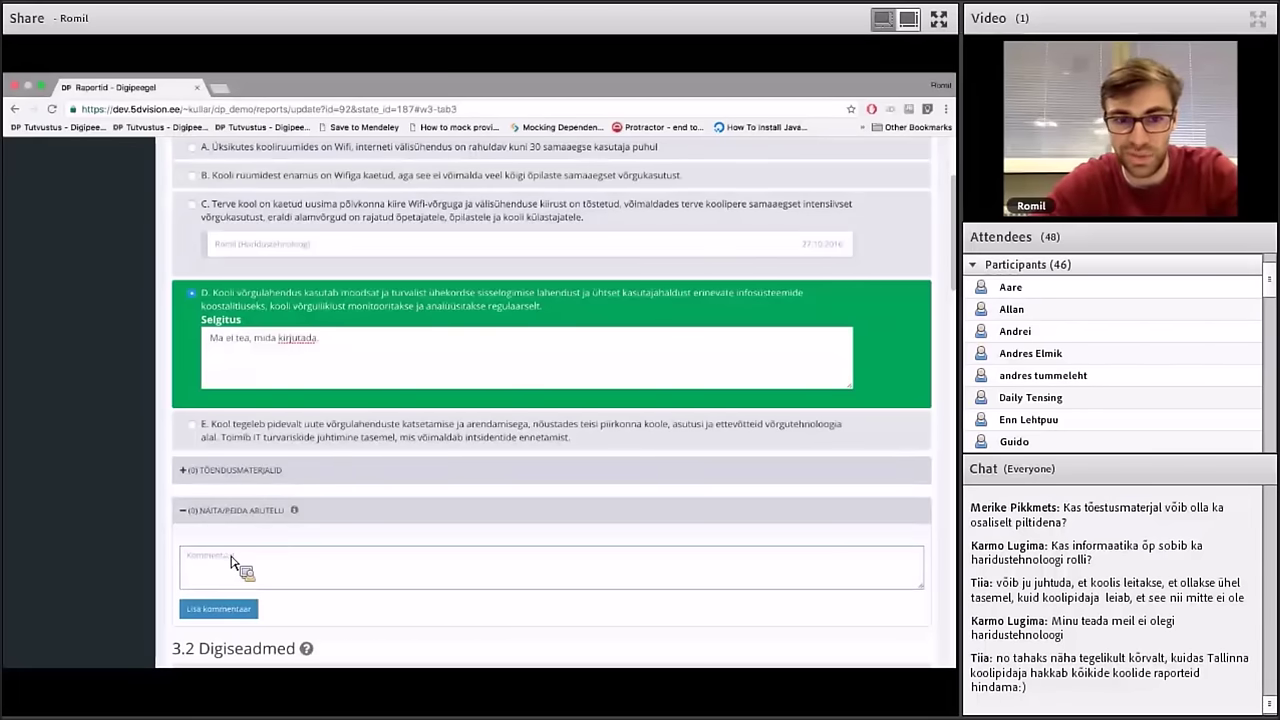
# Move option D's explanation text into the comment field and post it as a discussion comment
pyautogui.click(349, 355)
pyautogui.hotkey('ctrl', 'a')
pyautogui.moveTo(240, 340); pyautogui.dragTo(266, 571)
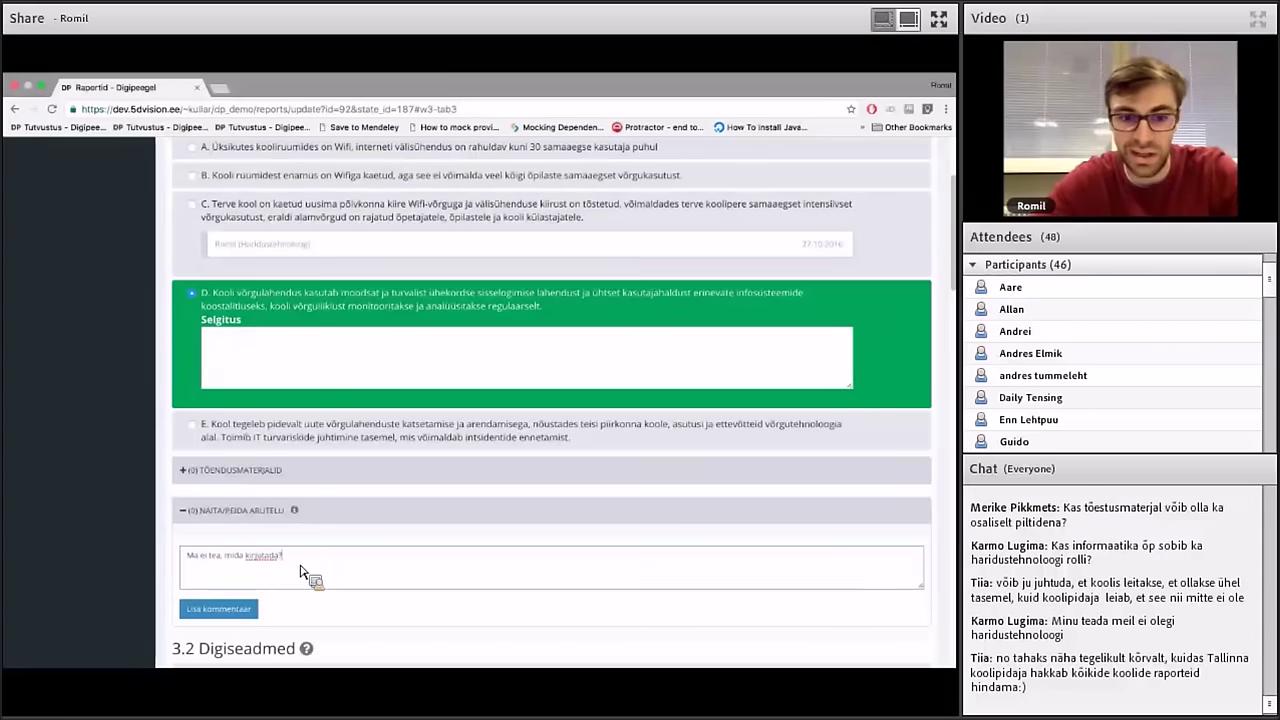
pyautogui.click(240, 610)
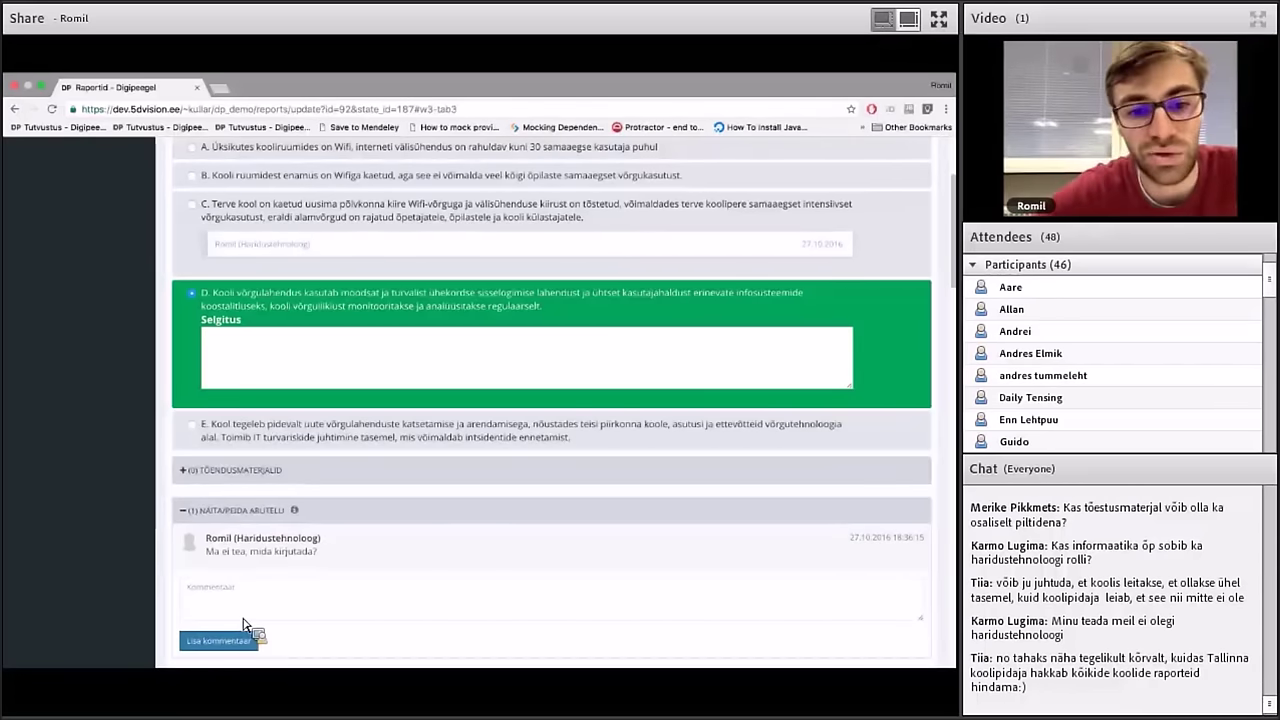
# Collapse and re-expand the 3.1 discussion to show the posted comment
pyautogui.click(257, 519)
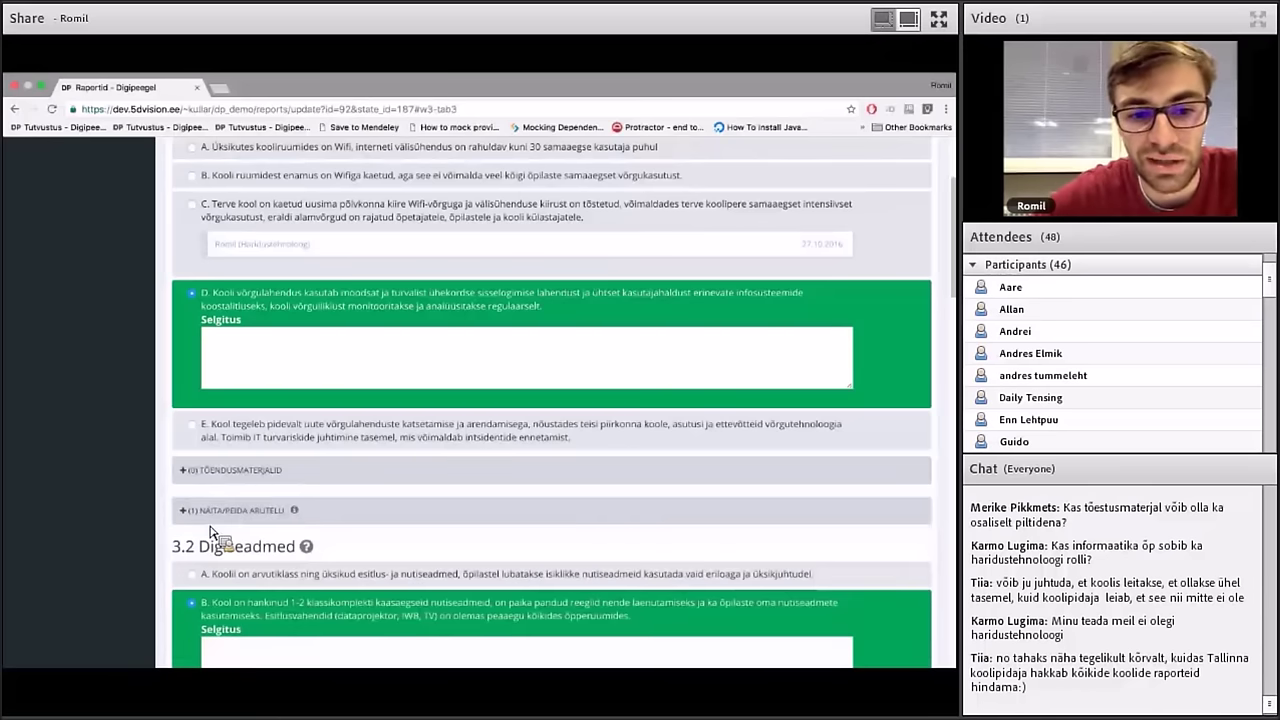
pyautogui.click(264, 512)
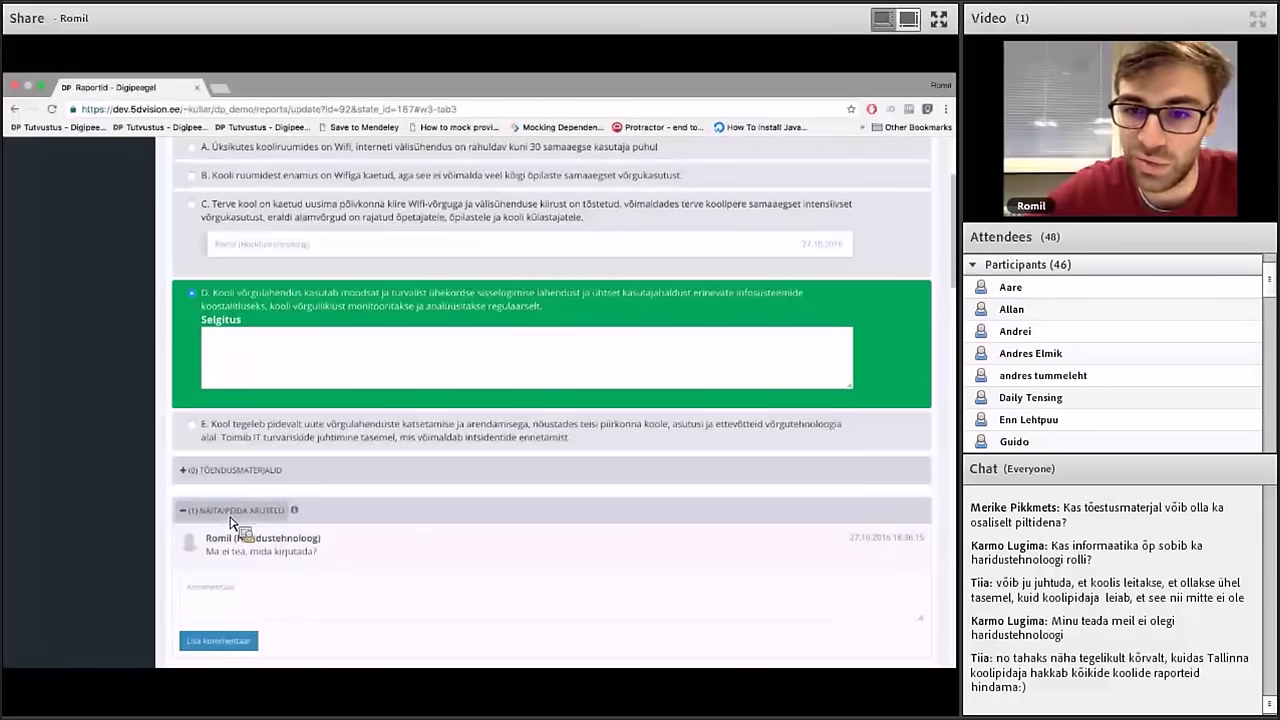
pyautogui.scroll(3, 232, 520)
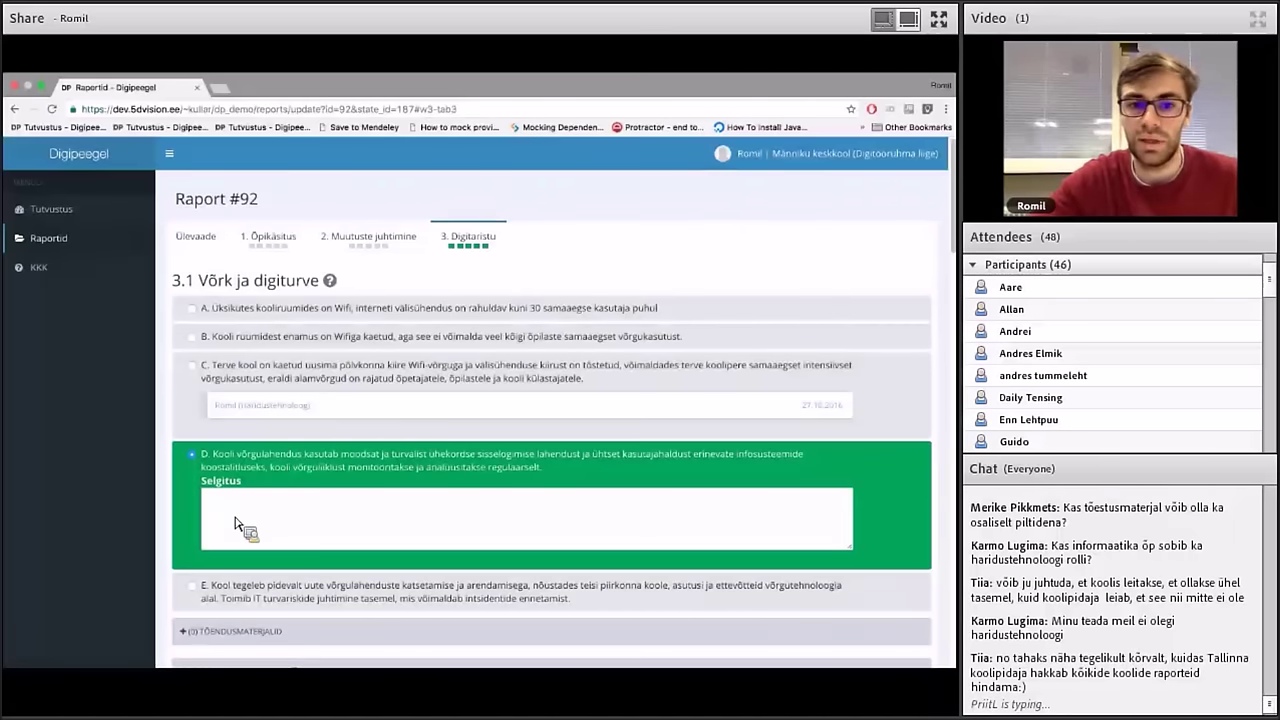
# Show criterion 1.2 Digipädevuste arendamine details on the Raport #92 overview radar chart
pyautogui.click(211, 246)
pyautogui.scroll(-3, 660, 309)
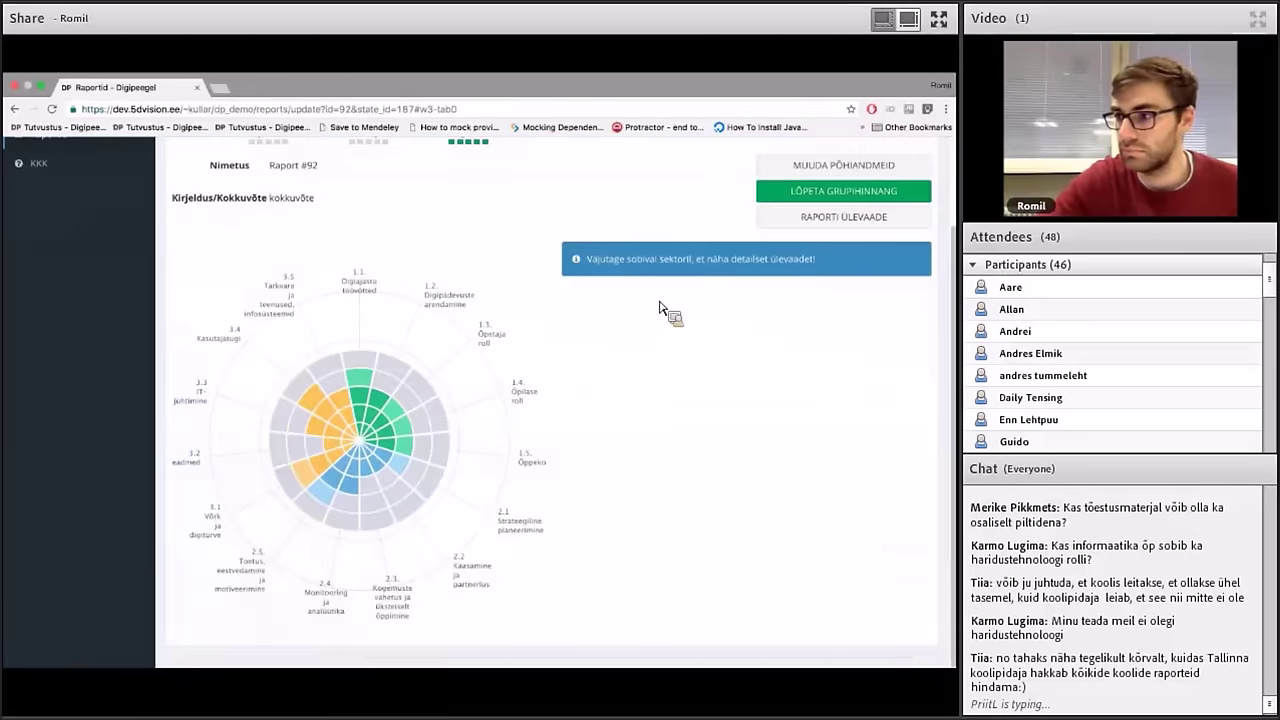
pyautogui.scroll(3, 660, 309)
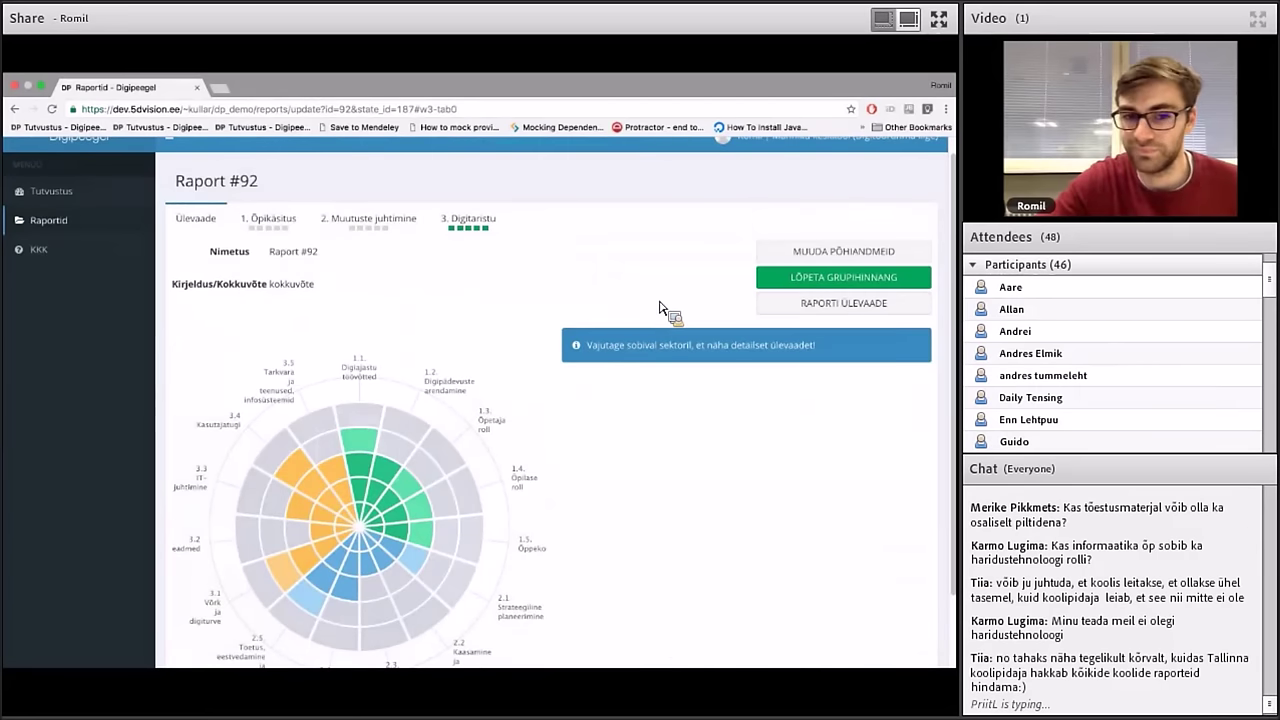
pyautogui.scroll(1, 660, 309)
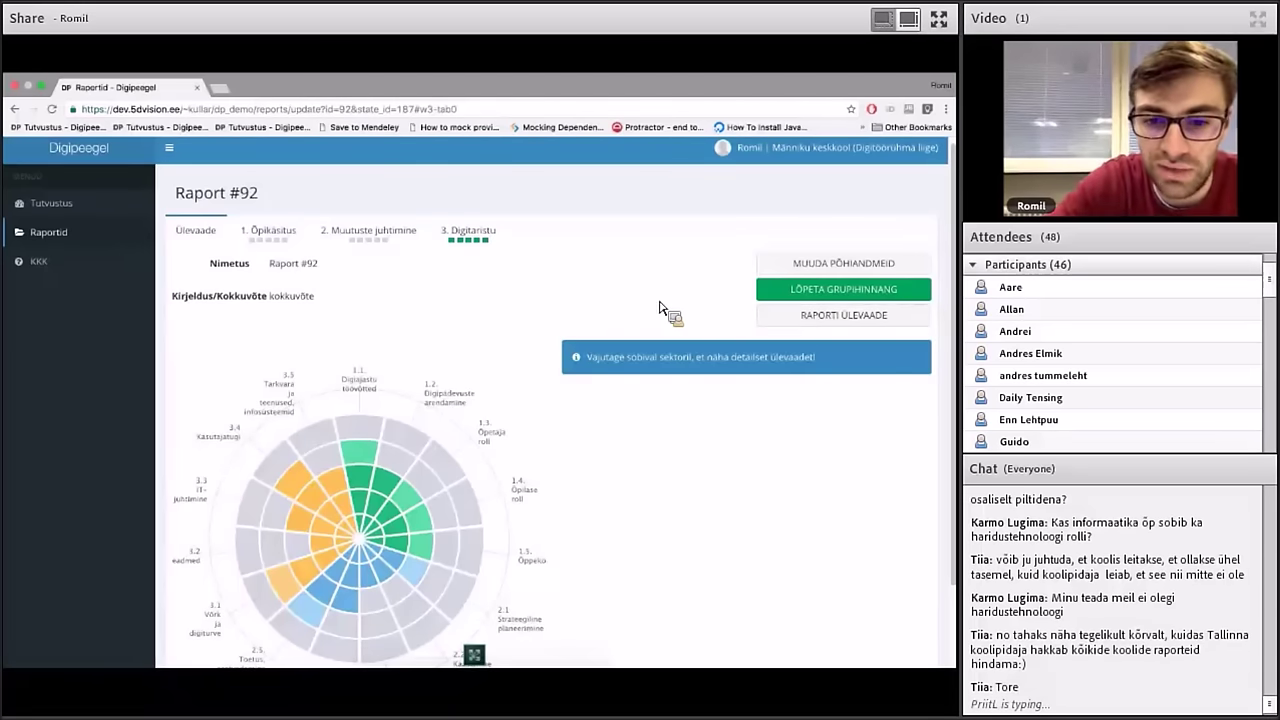
pyautogui.click(388, 485)
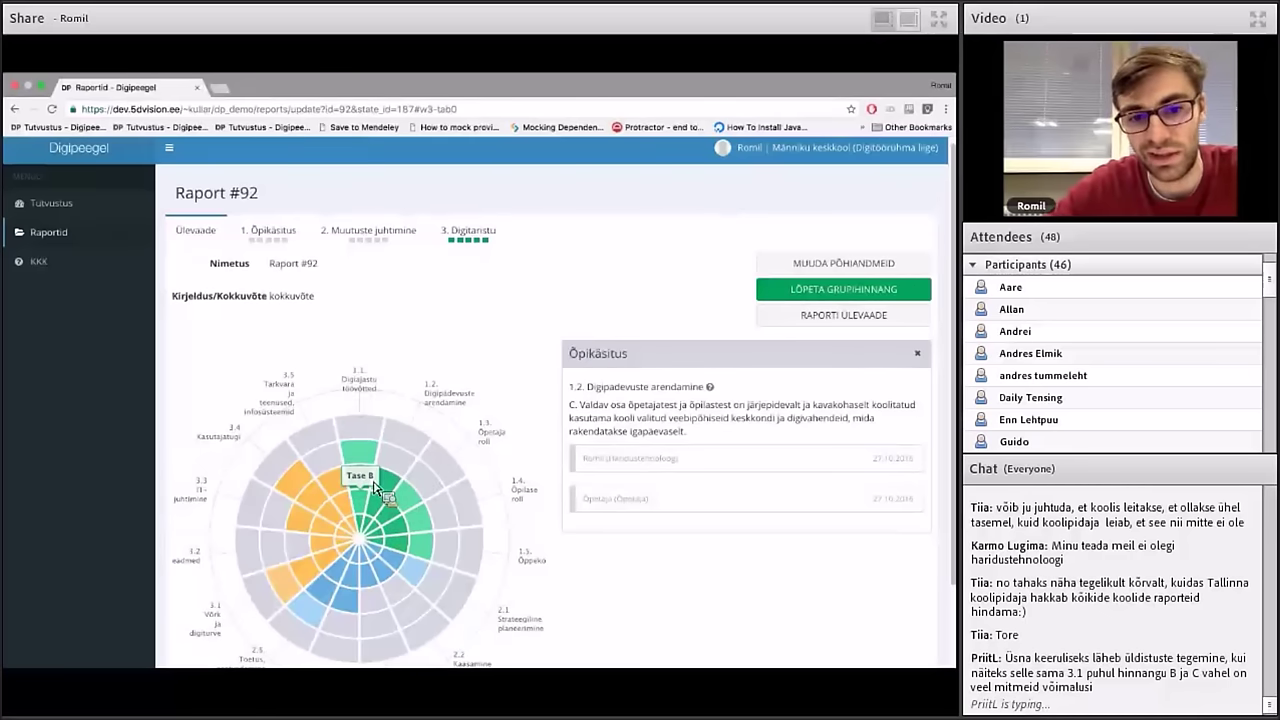
# Select criterion 1.1 on the radar chart and browse its level descriptions, ending on level C
pyautogui.click(370, 485)
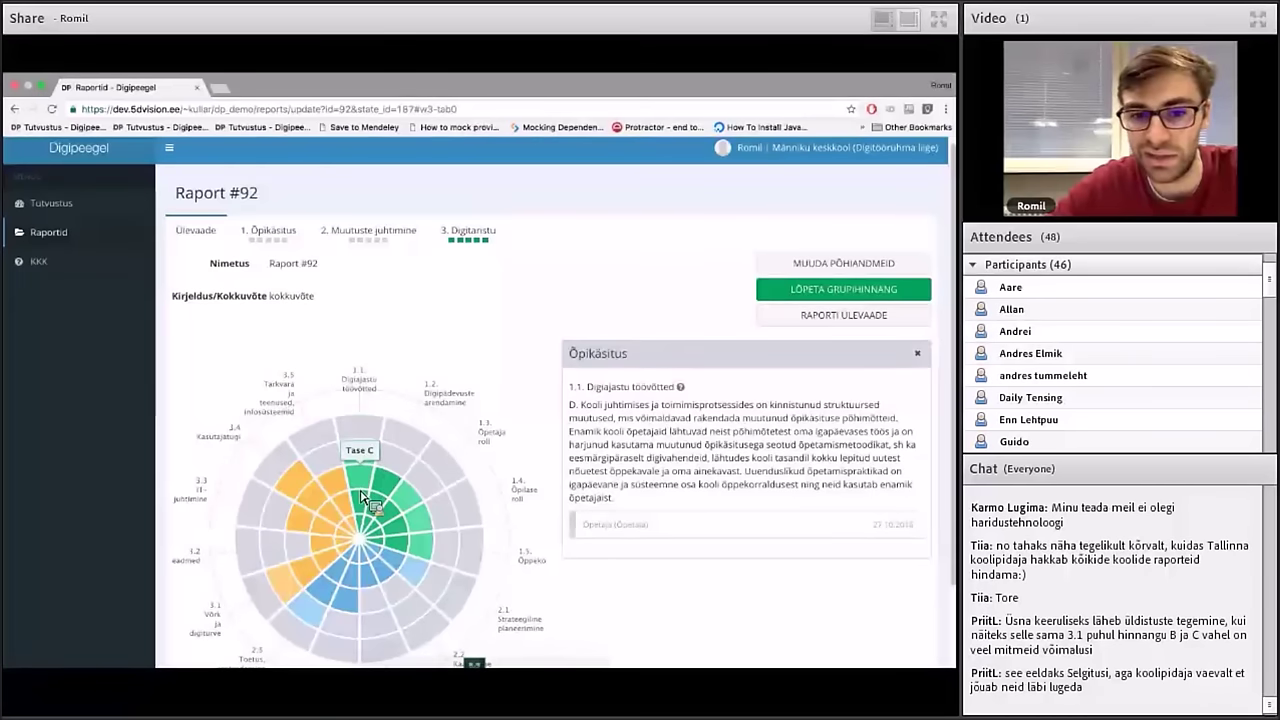
pyautogui.click(374, 455)
pyautogui.click(373, 465)
pyautogui.click(372, 463)
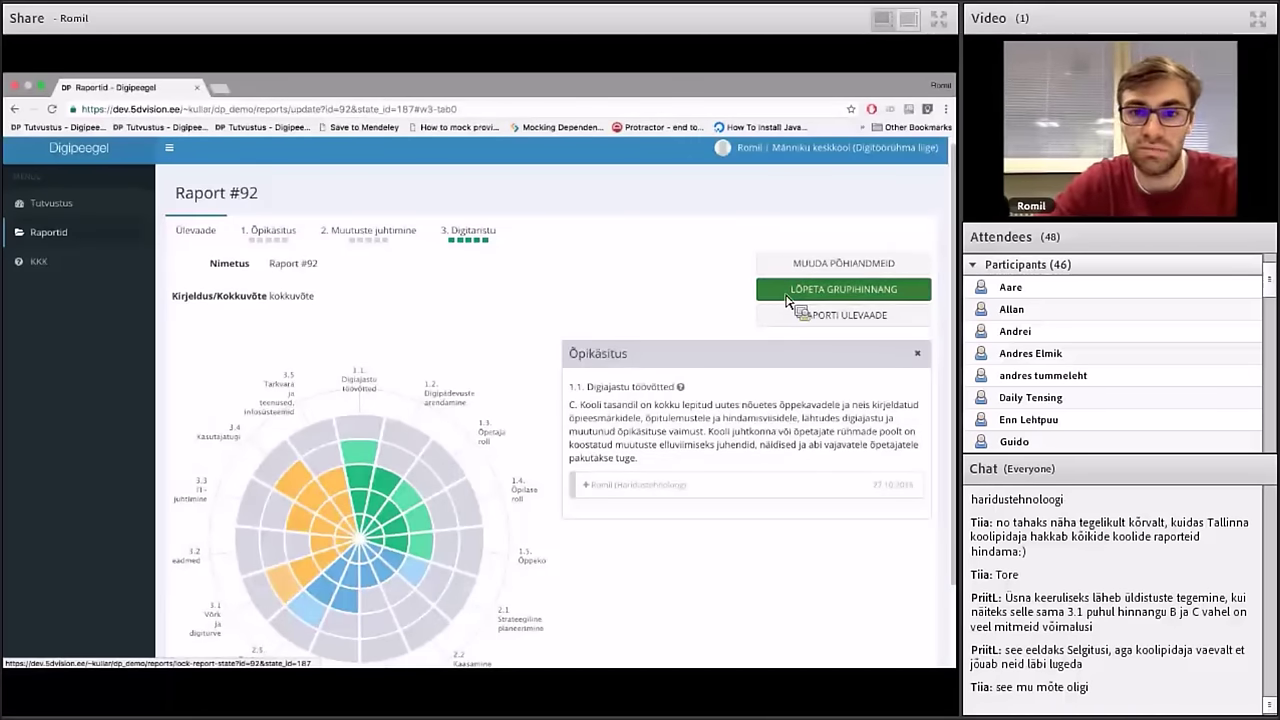
# Finish and confirm the Raport #92 group assessment, with both assessments at 15/15
pyautogui.moveTo(787, 301); pyautogui.dragTo(747, 302)
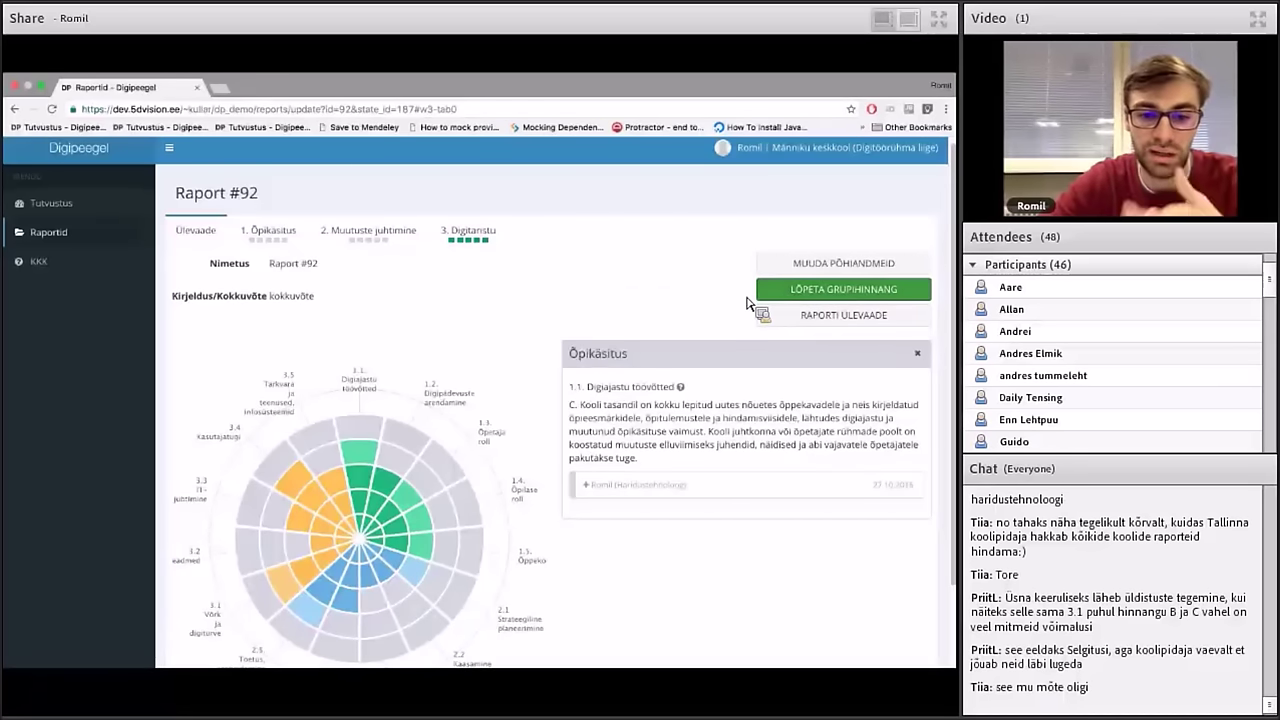
pyautogui.moveTo(747, 302); pyautogui.dragTo(578, 271)
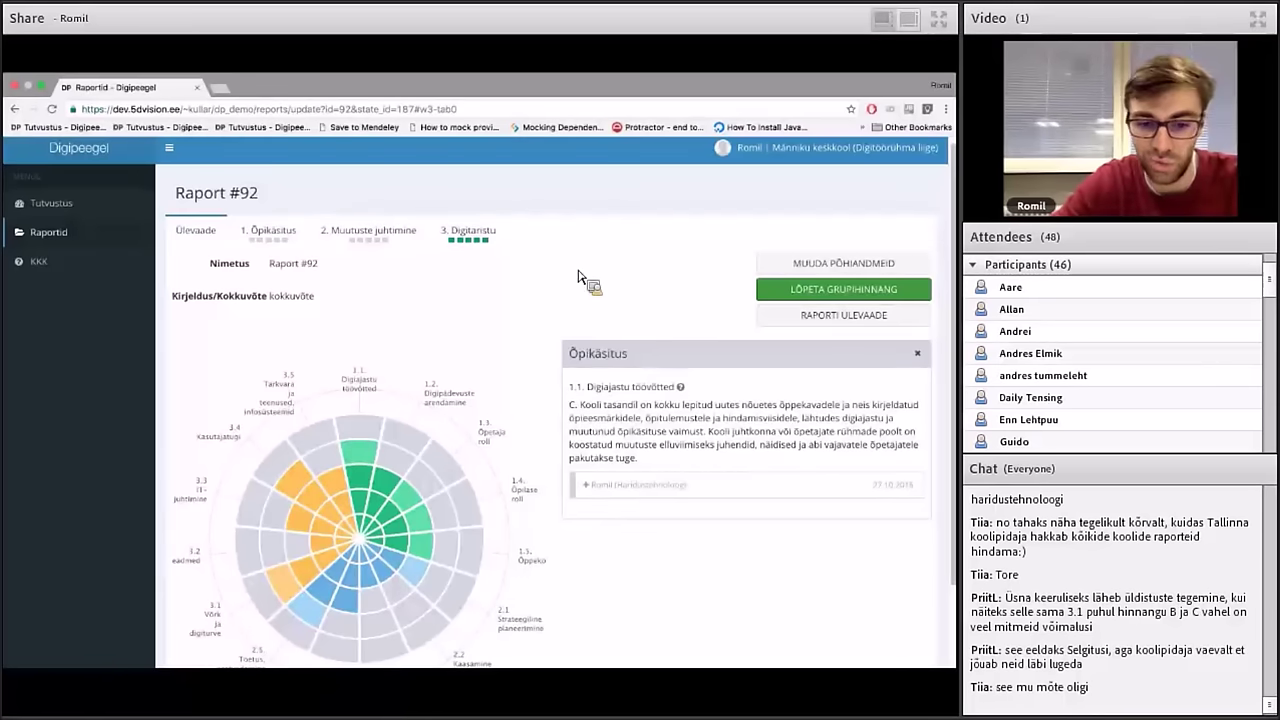
pyautogui.moveTo(578, 271); pyautogui.dragTo(828, 300)
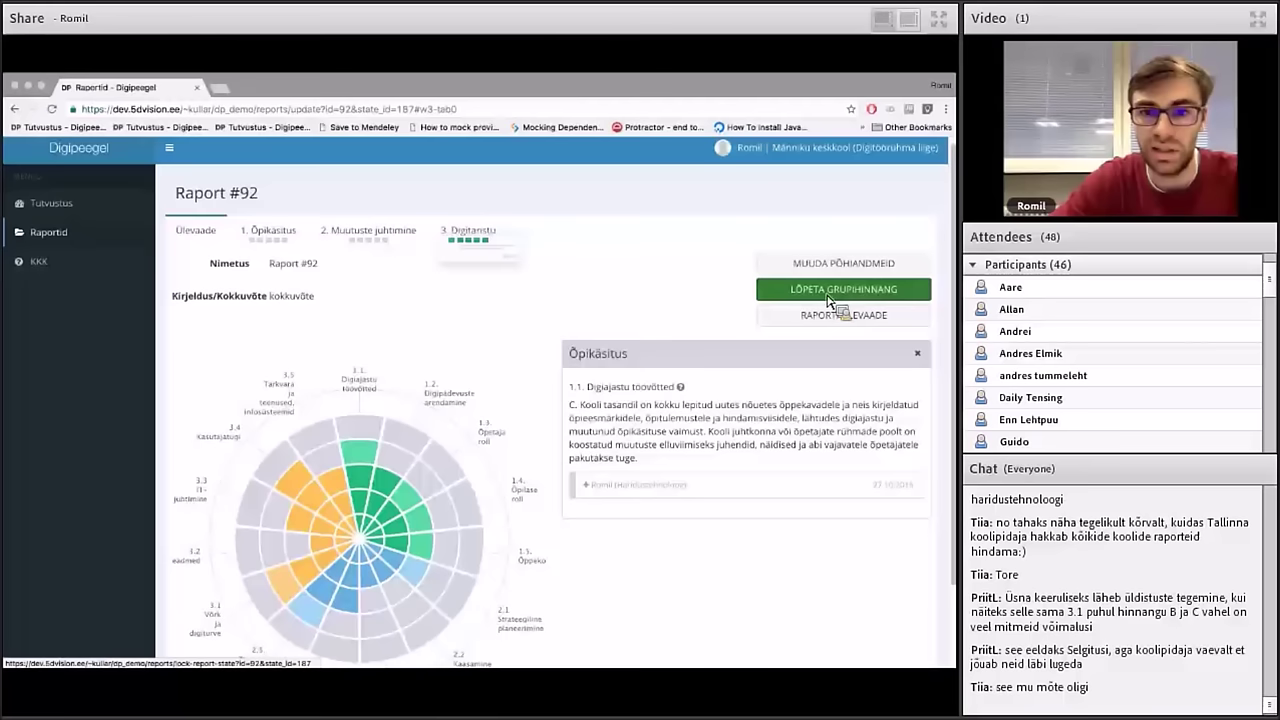
pyautogui.click(828, 300)
pyautogui.click(603, 287)
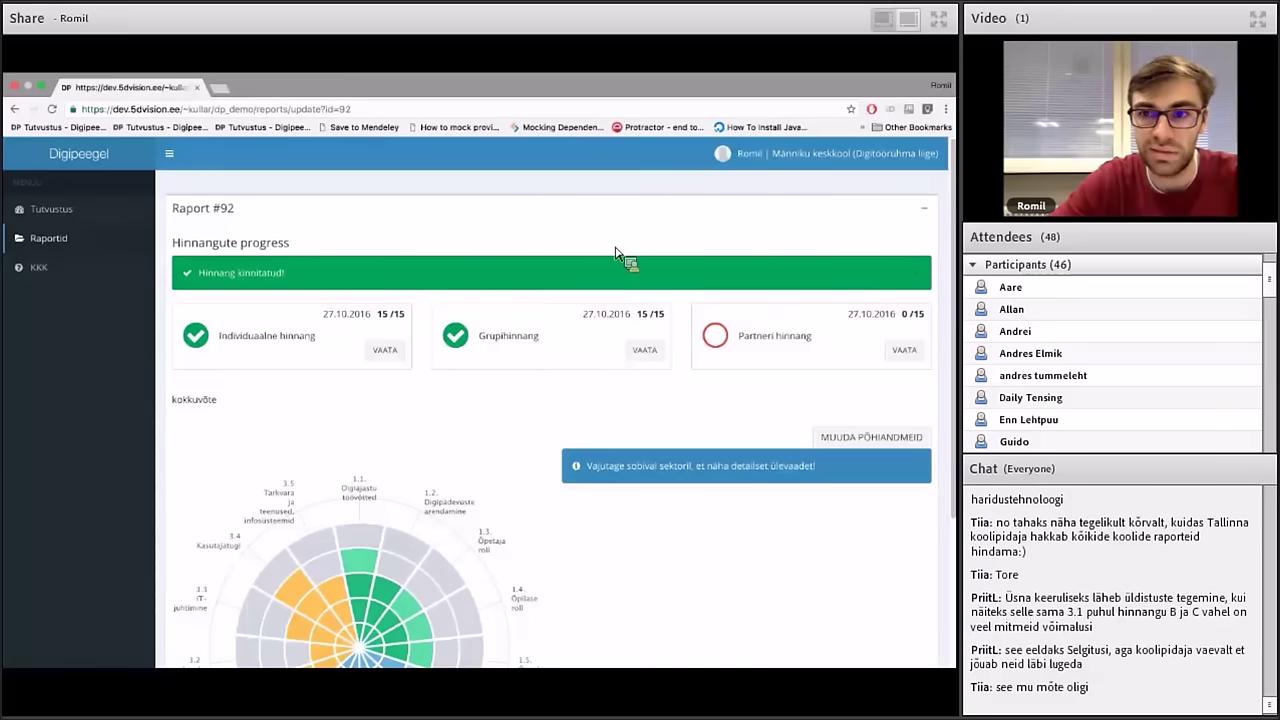
# Switch to the Raportite/digiplaanide haldaja role and show the Raport #92 reports overview
pyautogui.click(800, 153)
pyautogui.click(822, 270)
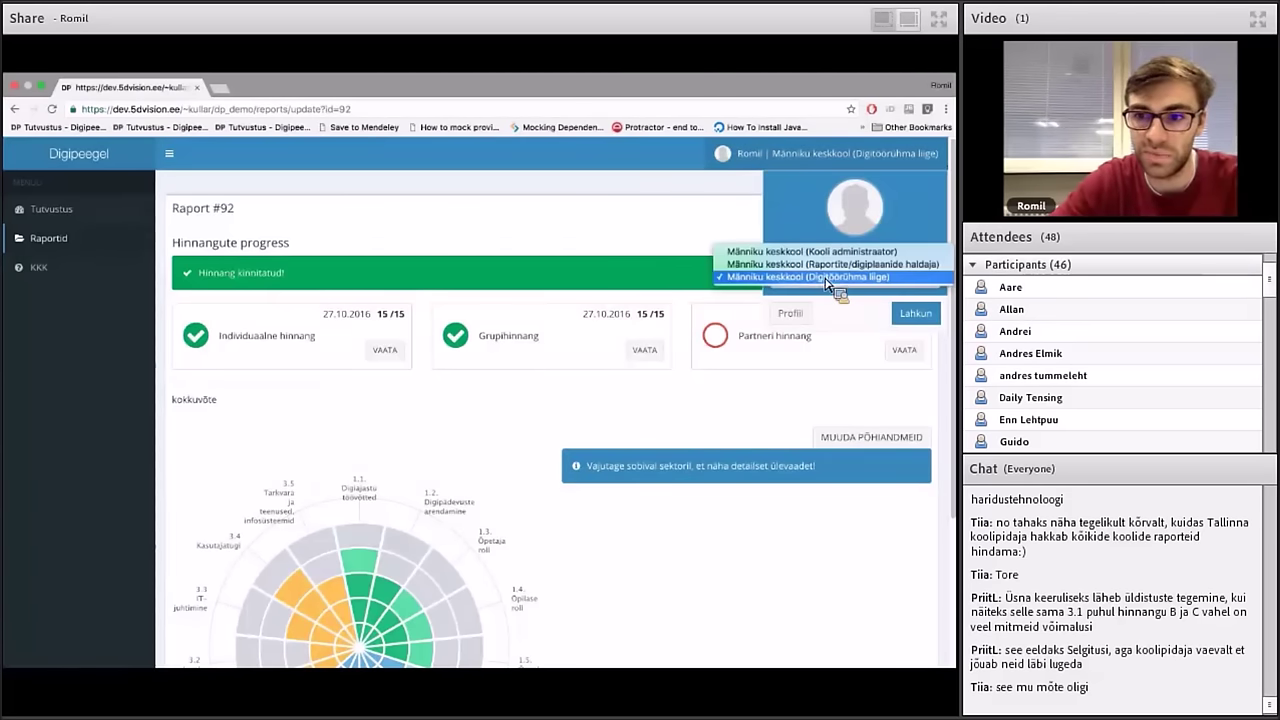
pyautogui.click(840, 276)
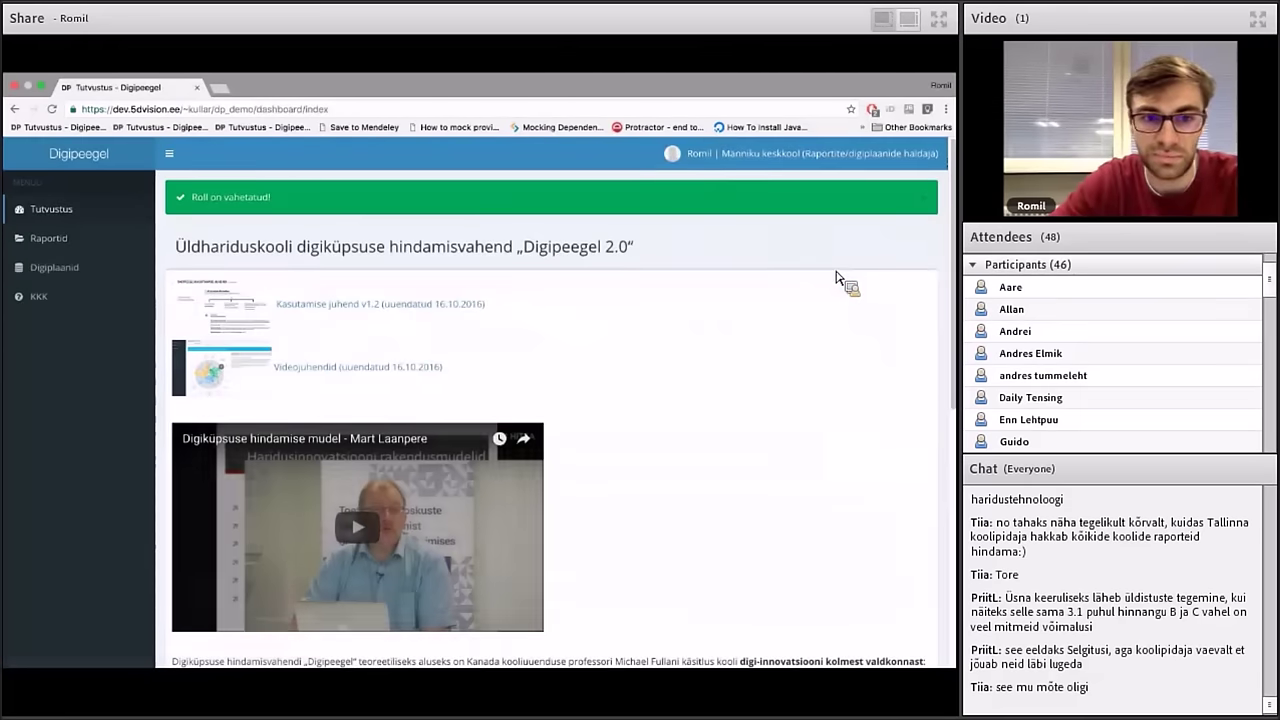
pyautogui.click(125, 246)
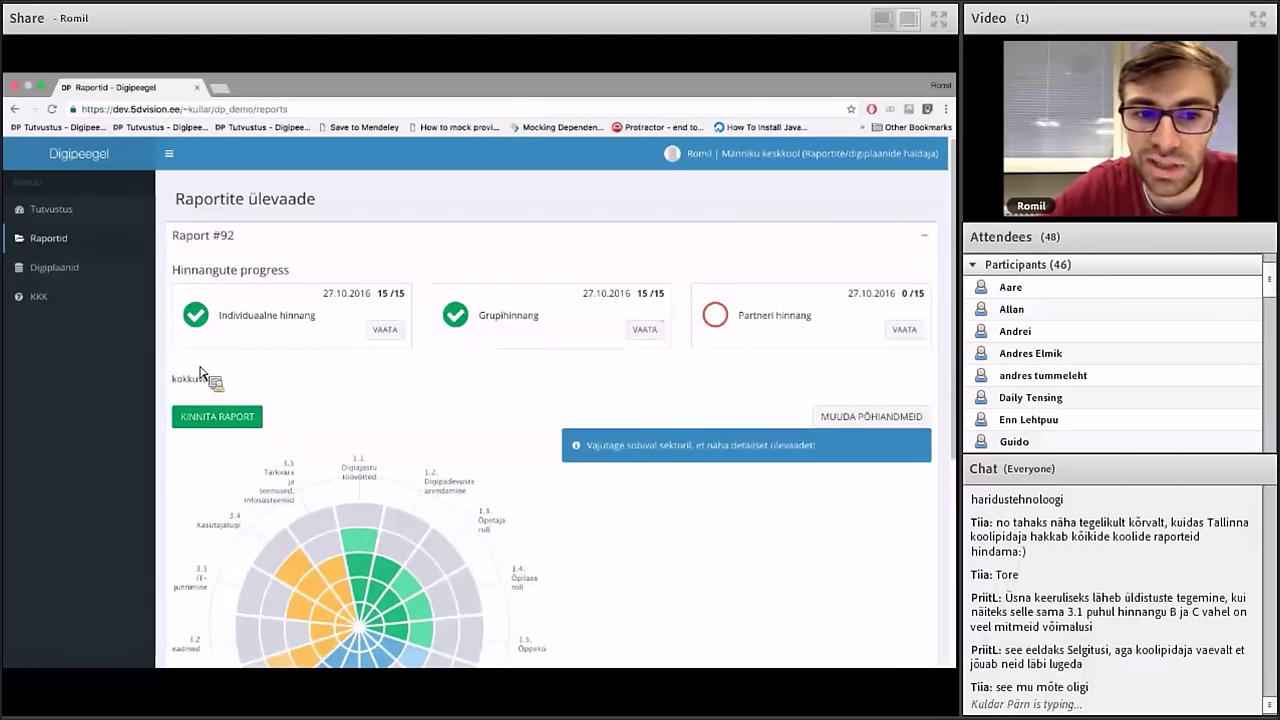
# Confirm Raport #92 and accept the confirmation prompt
pyautogui.click(212, 418)
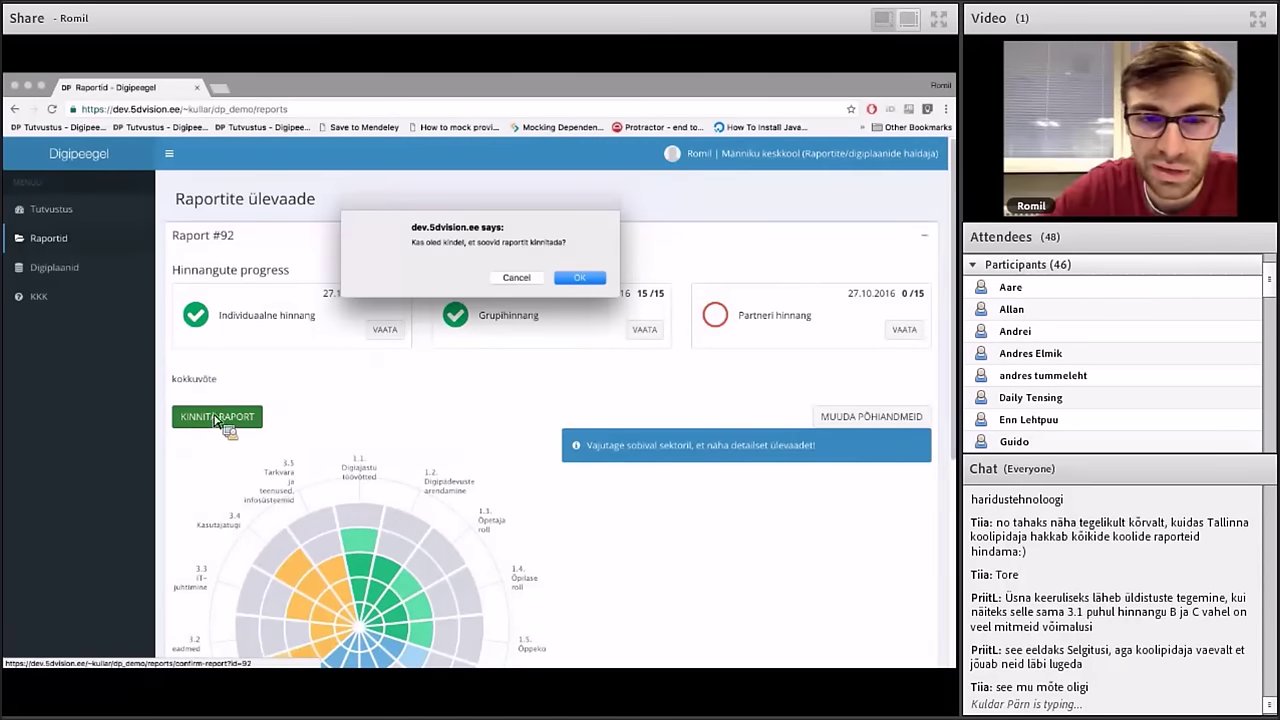
pyautogui.click(577, 280)
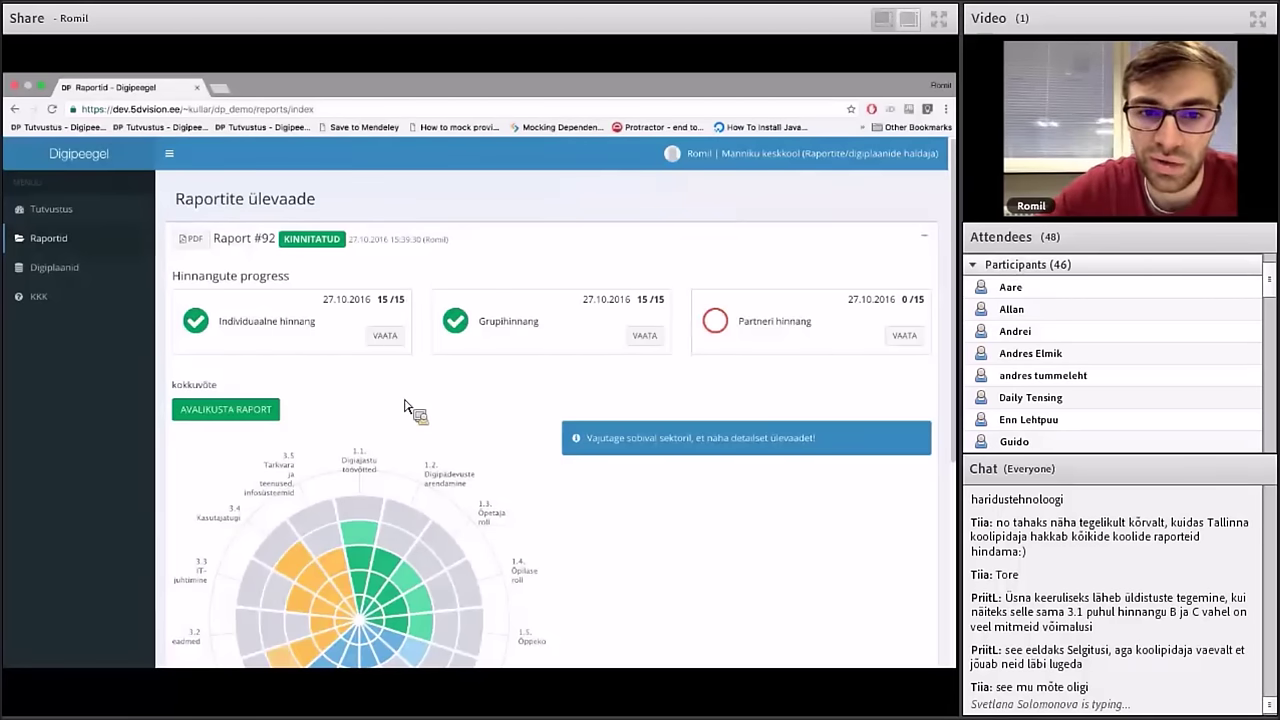
# Show criterion 1.1 Digijastu töövõtted at level C and collapse its explanation comment
pyautogui.scroll(-2, 410, 407)
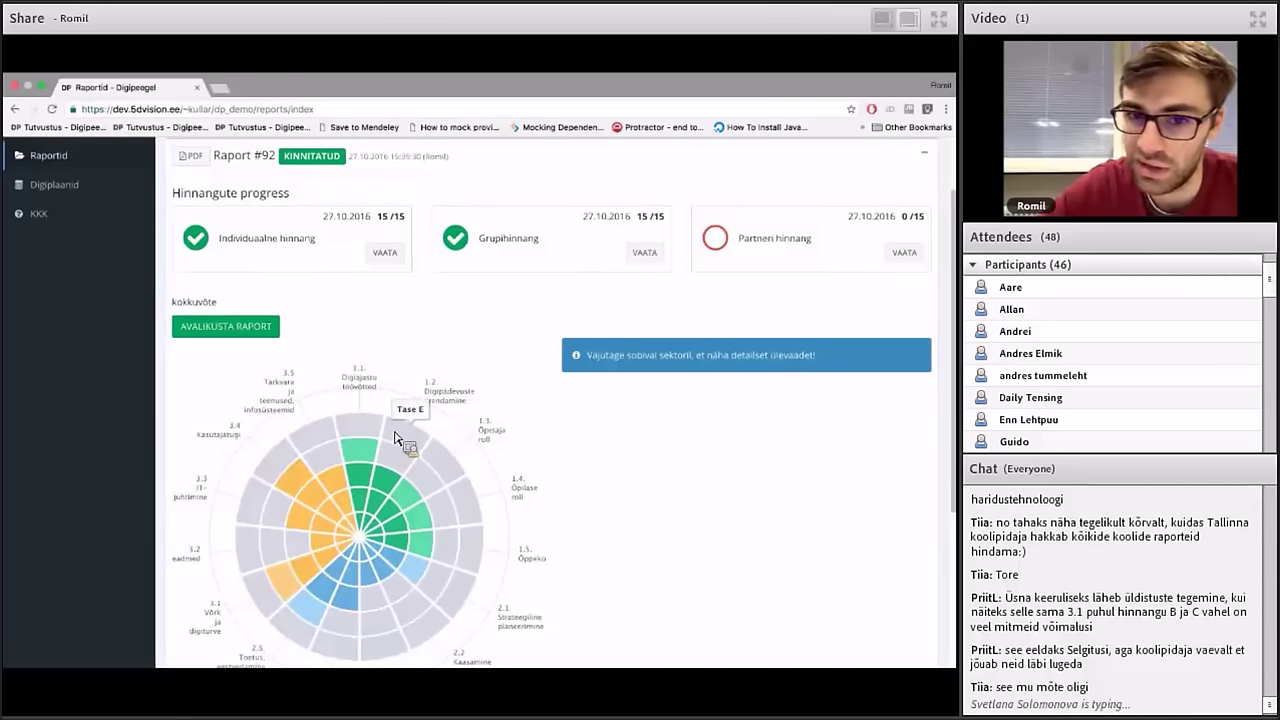
pyautogui.click(368, 472)
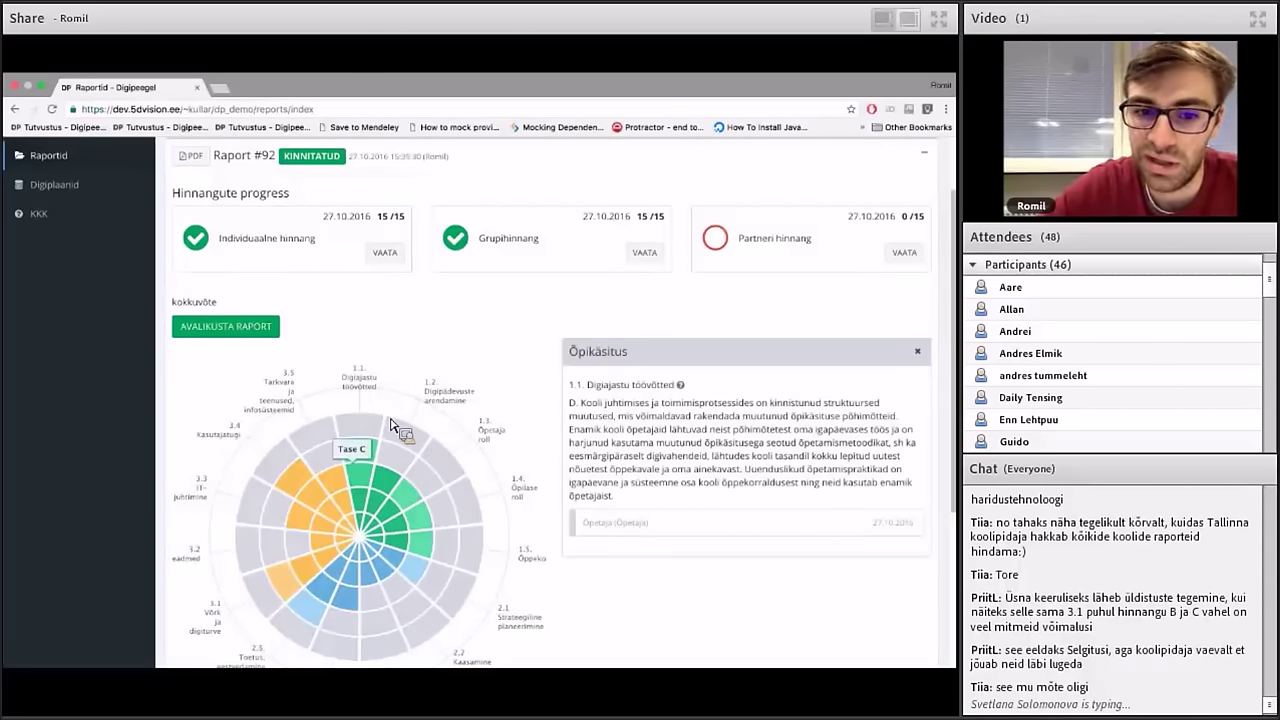
pyautogui.click(393, 426)
pyautogui.click(608, 489)
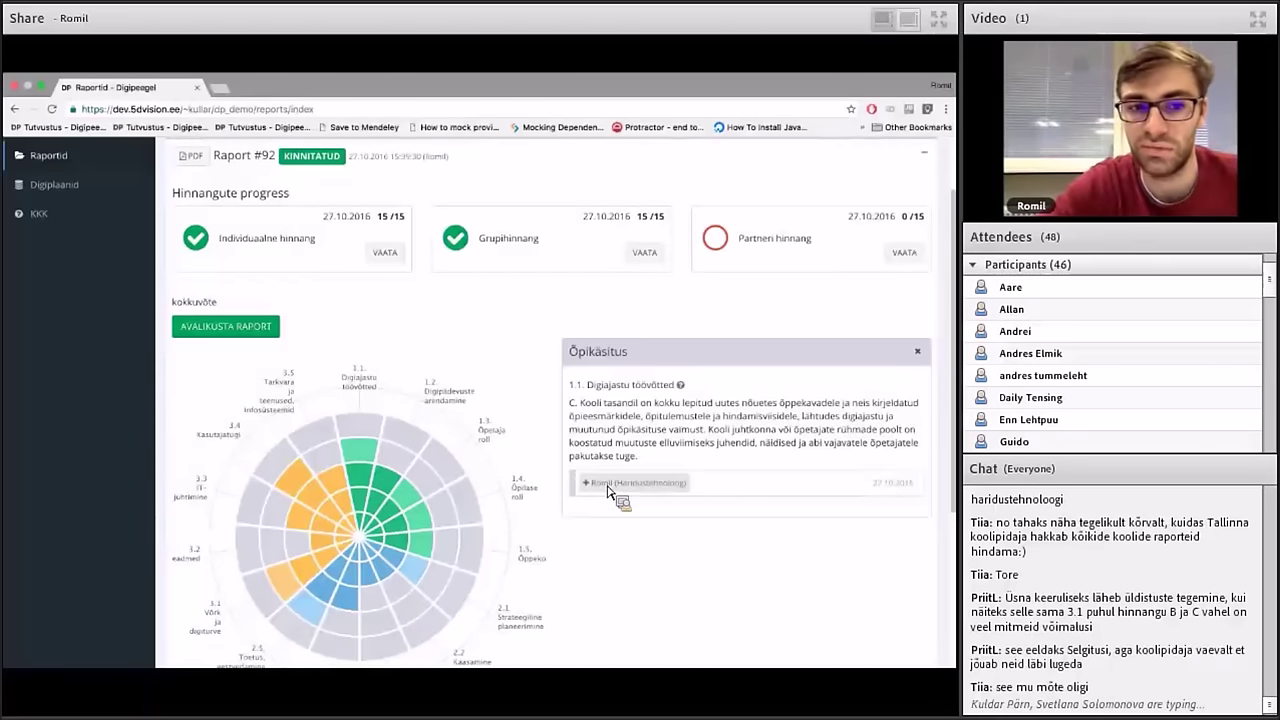
pyautogui.scroll(-1, 608, 490)
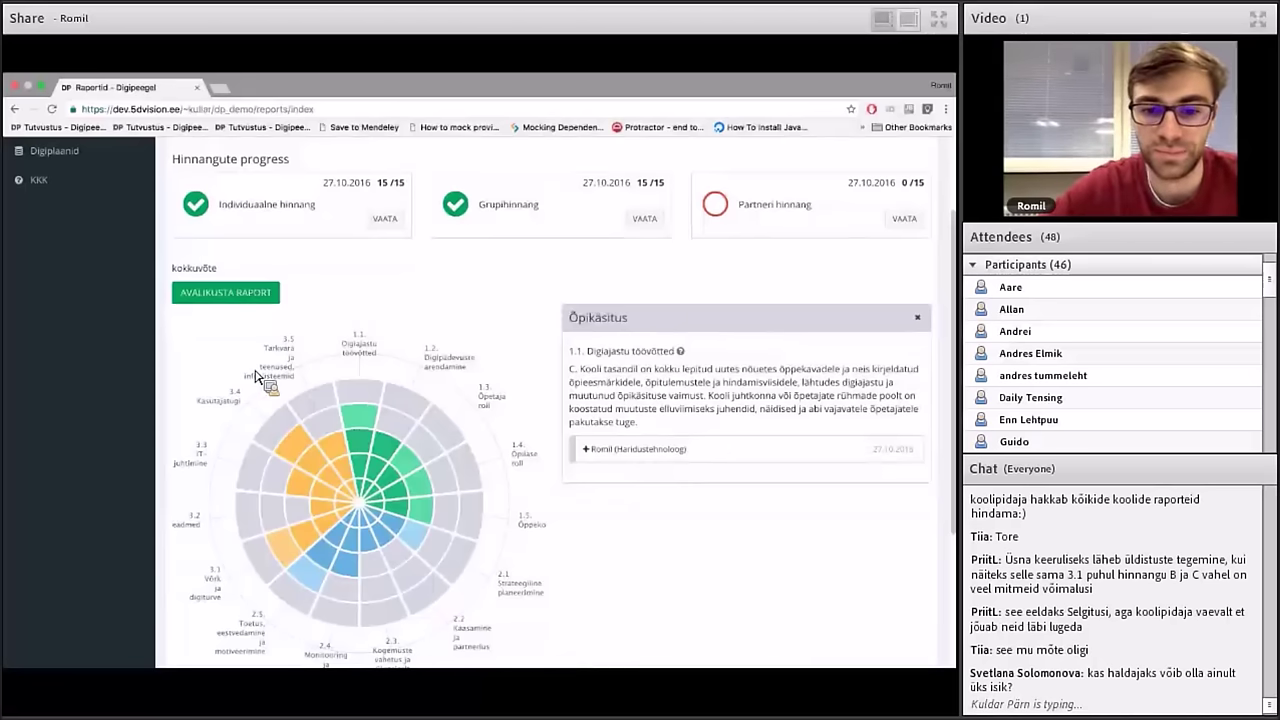
pyautogui.scroll(-5, 258, 376)
pyautogui.scroll(6, 256, 377)
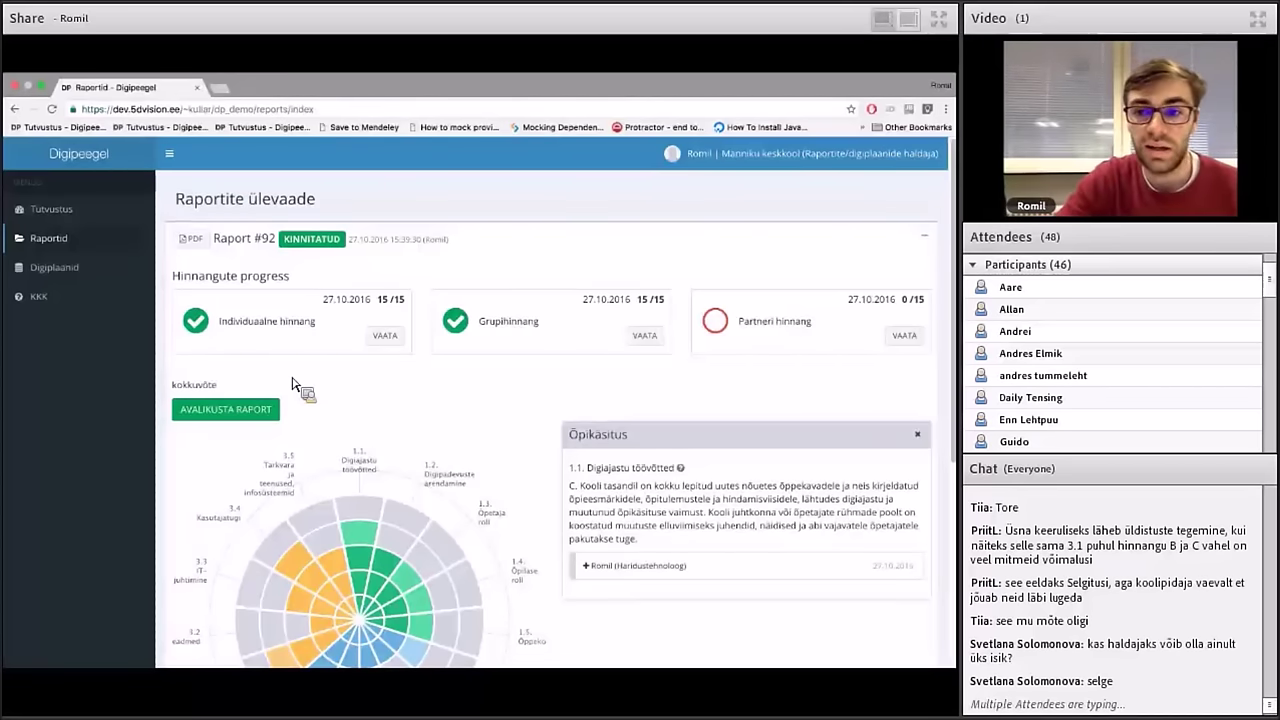
pyautogui.scroll(-1, 293, 383)
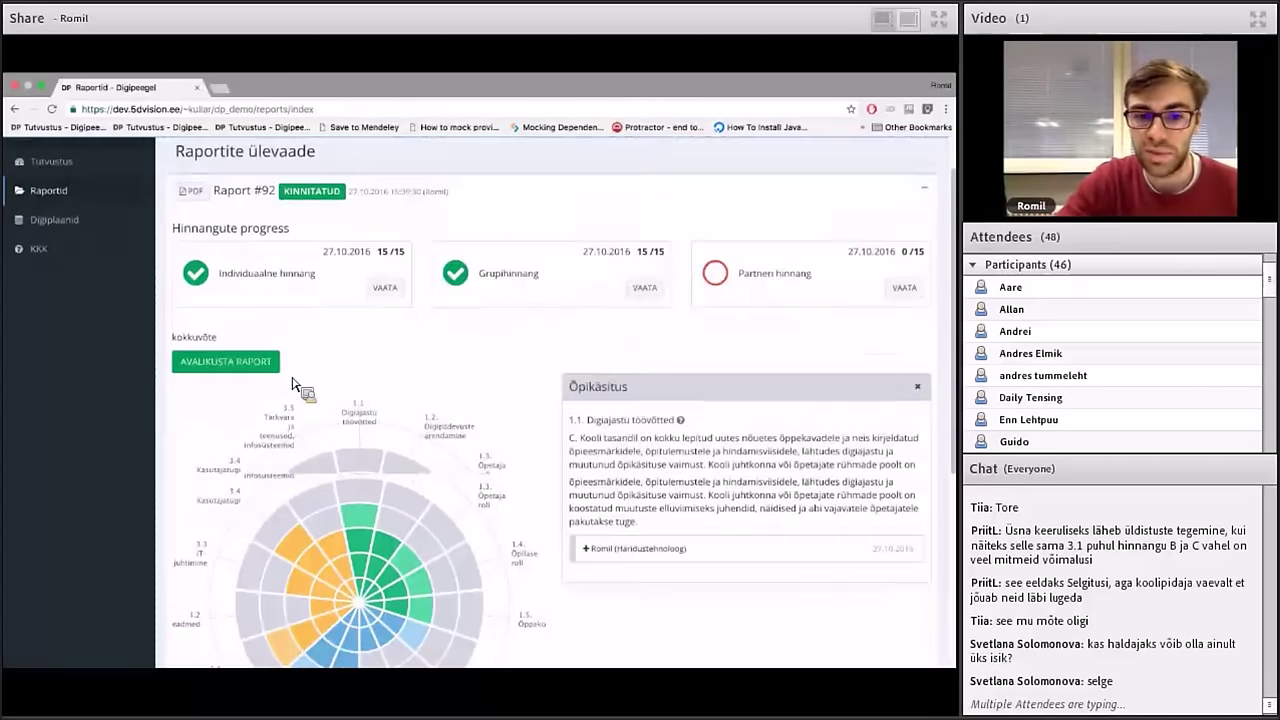
pyautogui.scroll(1, 293, 388)
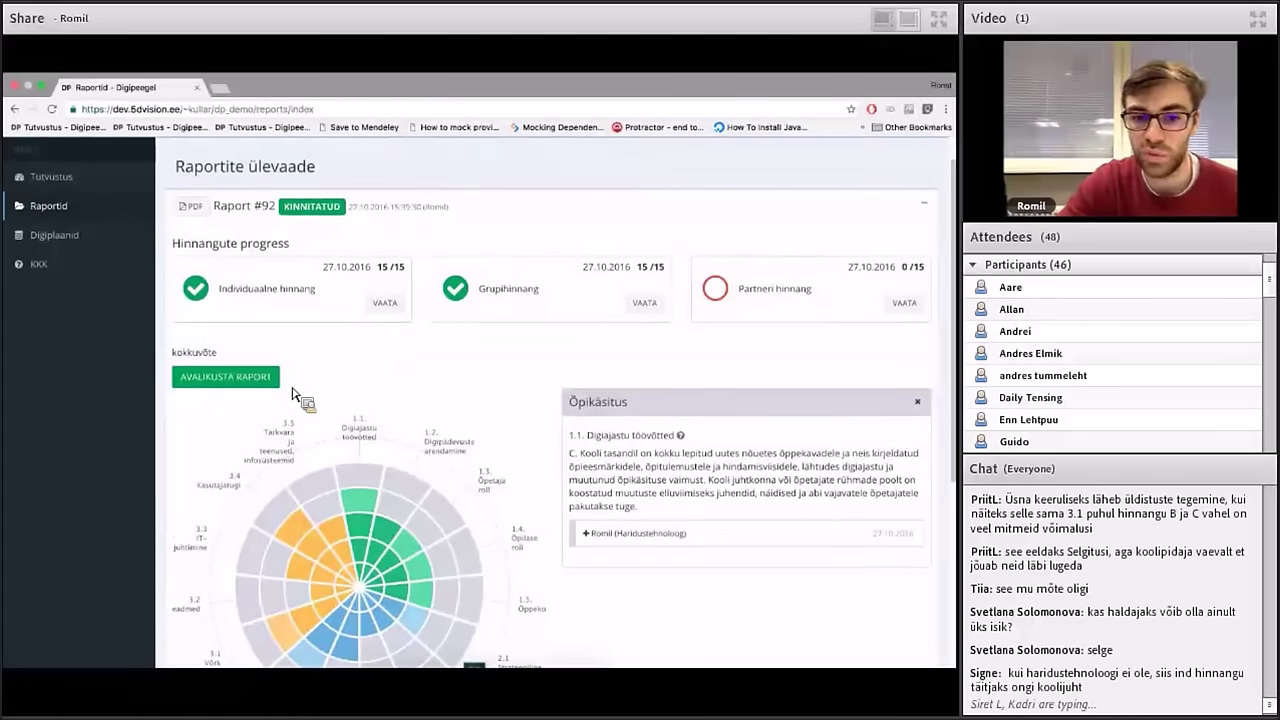
pyautogui.scroll(1, 297, 395)
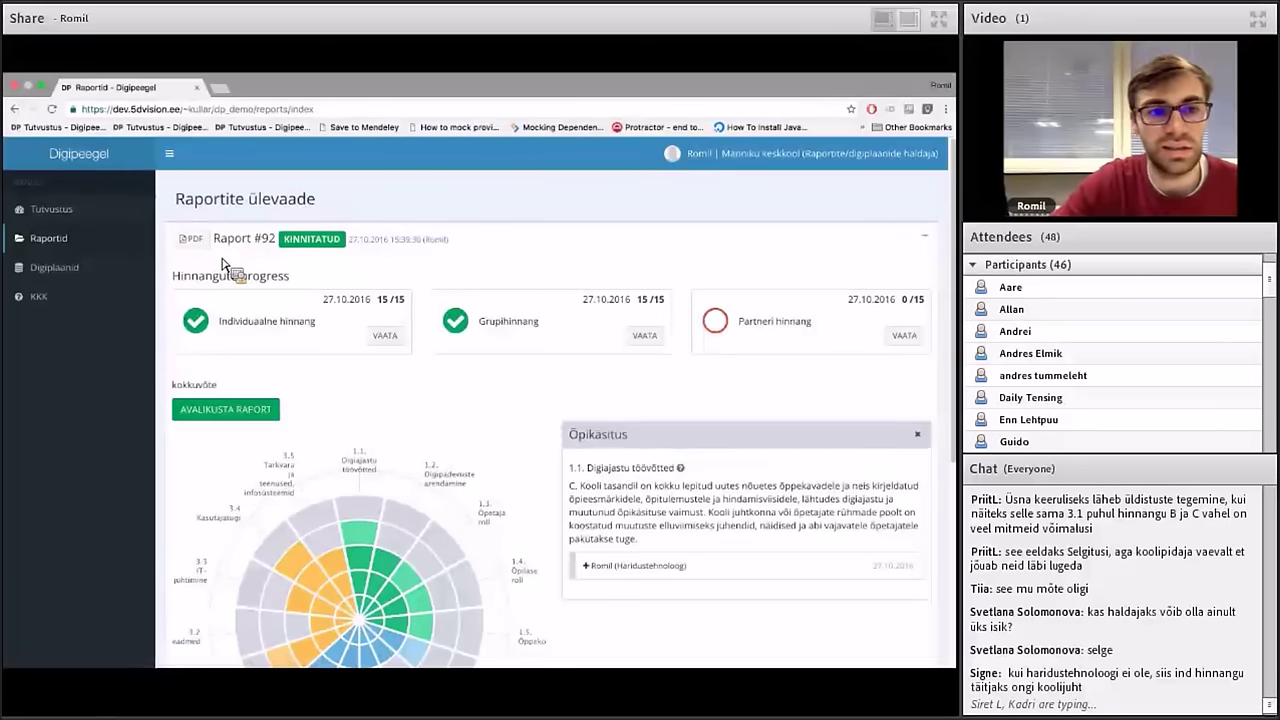
# Go to the Digiplaanid overview and start a new digital plan
pyautogui.click(145, 267)
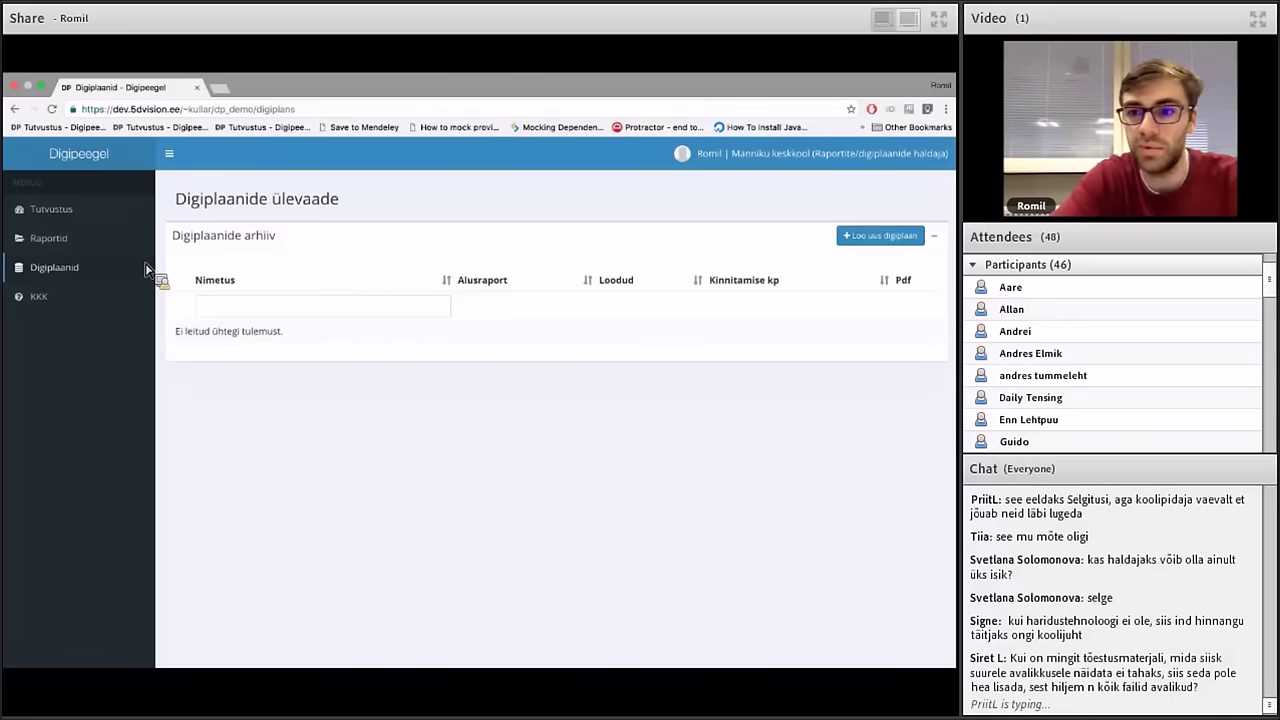
pyautogui.click(856, 238)
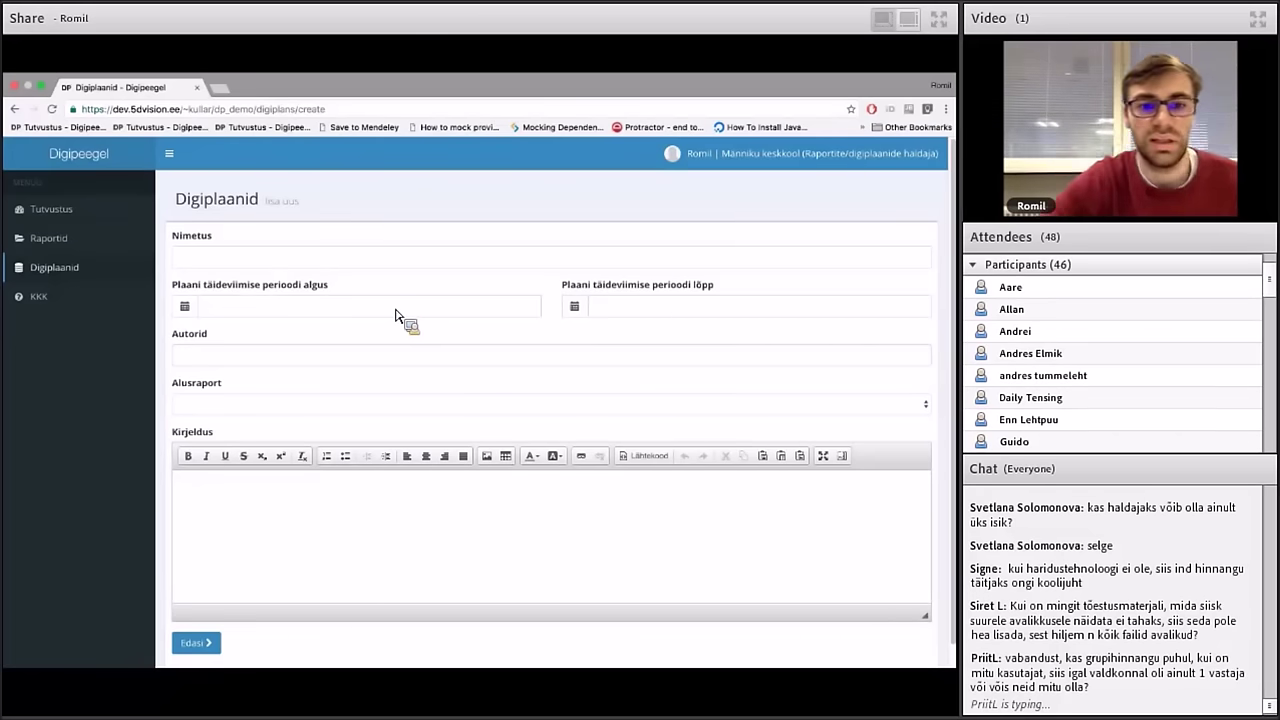
# Name the new digital plan 'digiplaan 27.10'
pyautogui.click(363, 266)
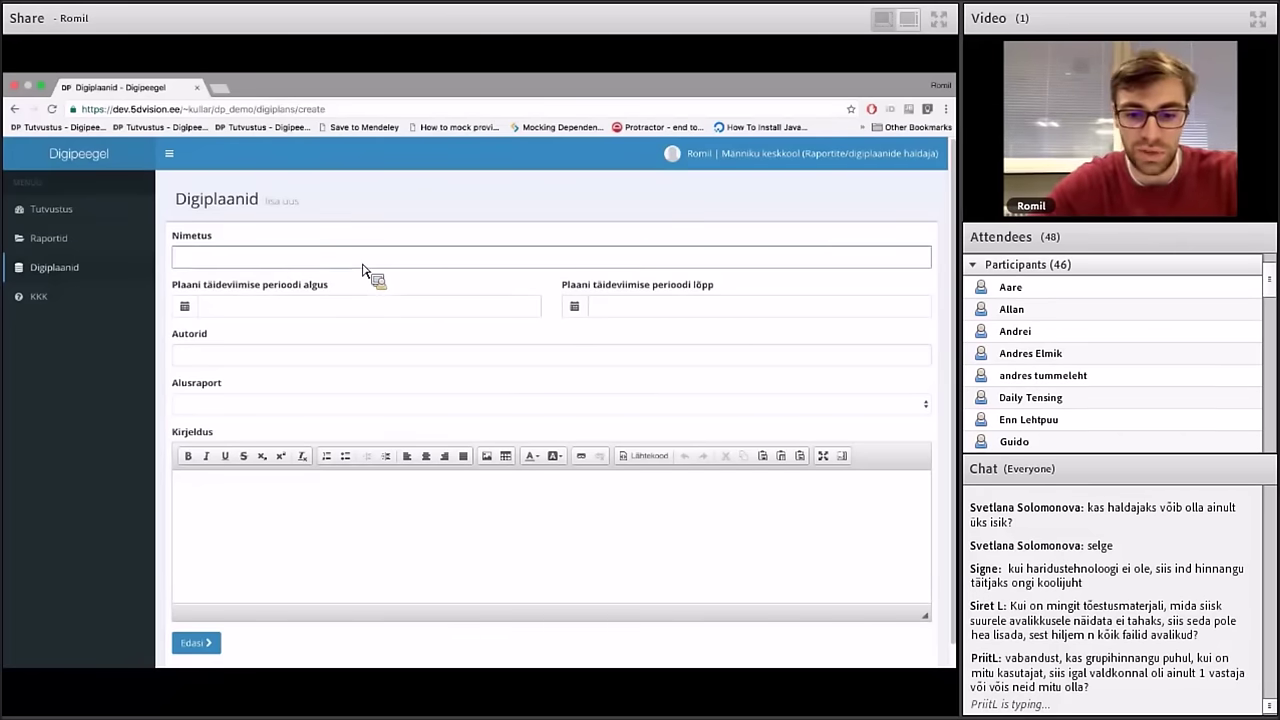
pyautogui.write('digiplaan')
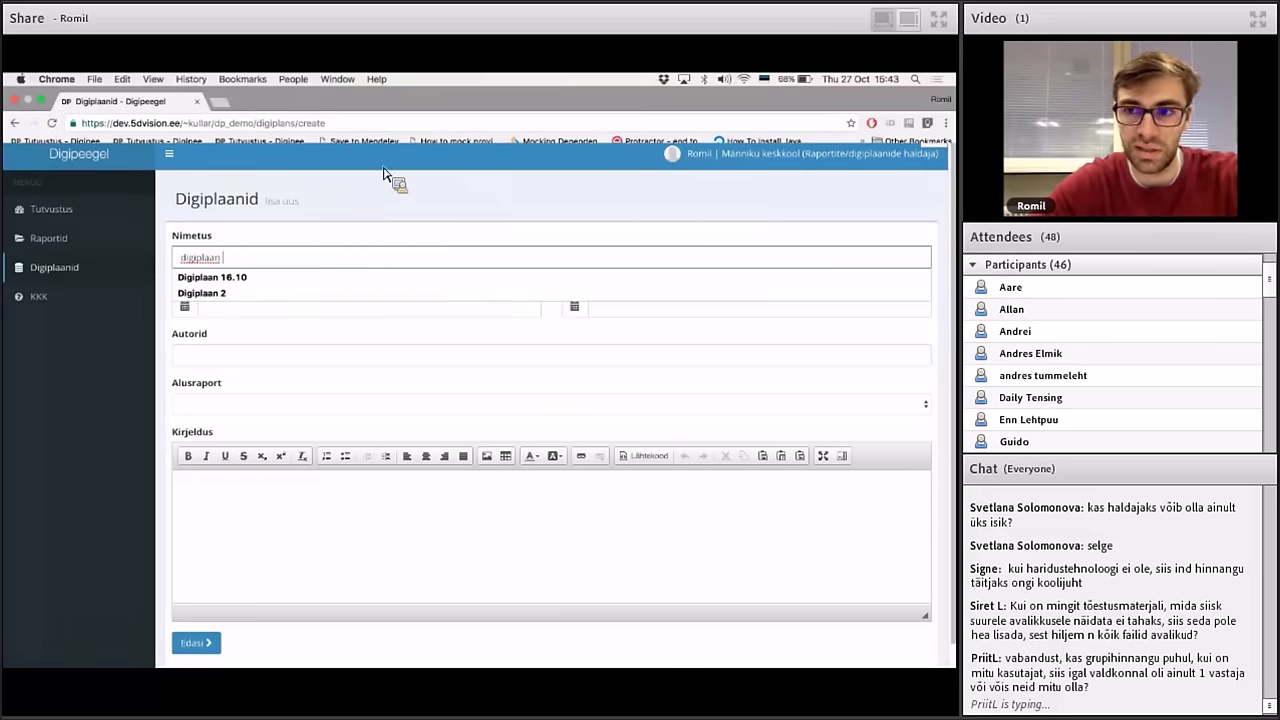
pyautogui.write(' 15')
pyautogui.press('BackSpace')
pyautogui.press('BackSpace')
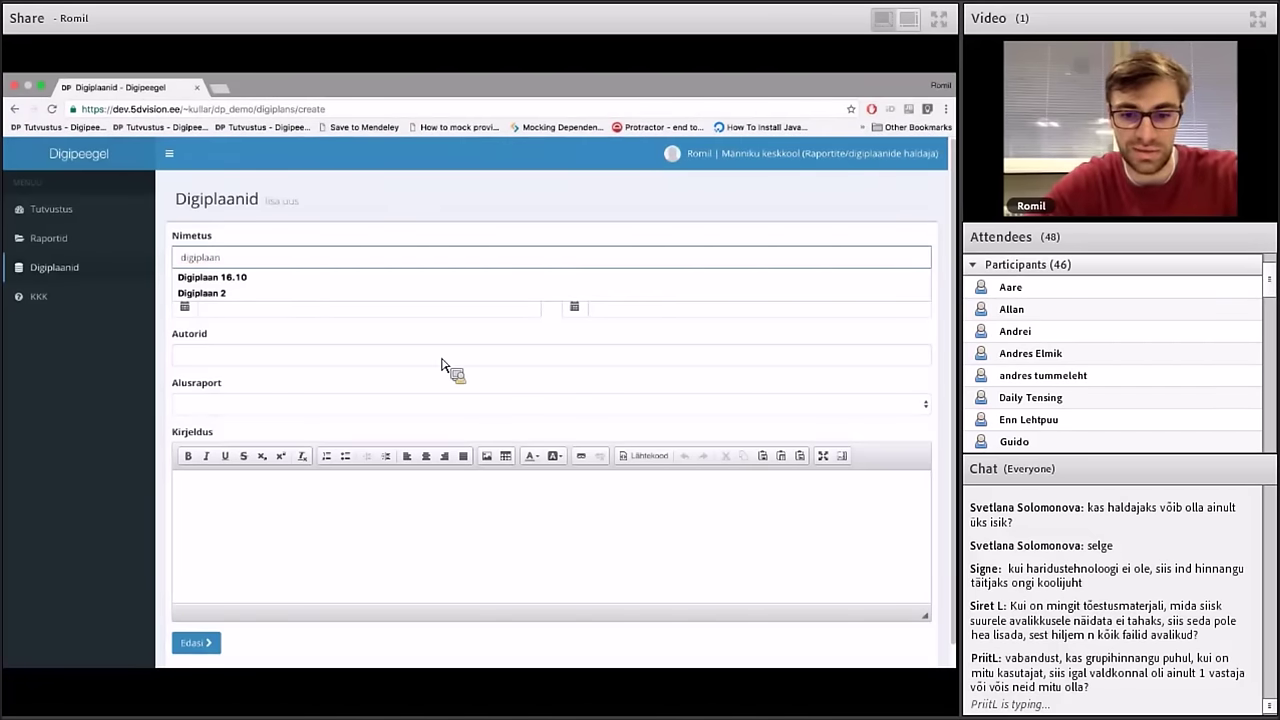
pyautogui.write('27.10')
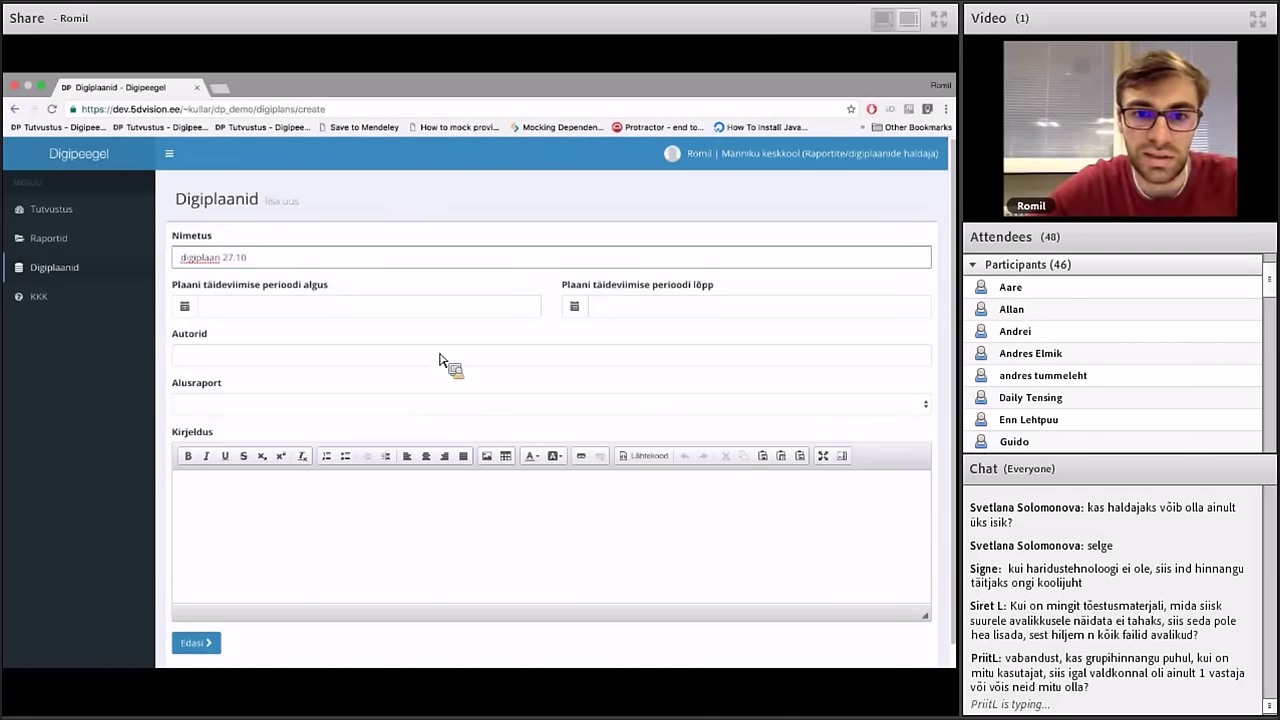
# Set the plan period from December 2016 to December 2019
pyautogui.click(418, 303)
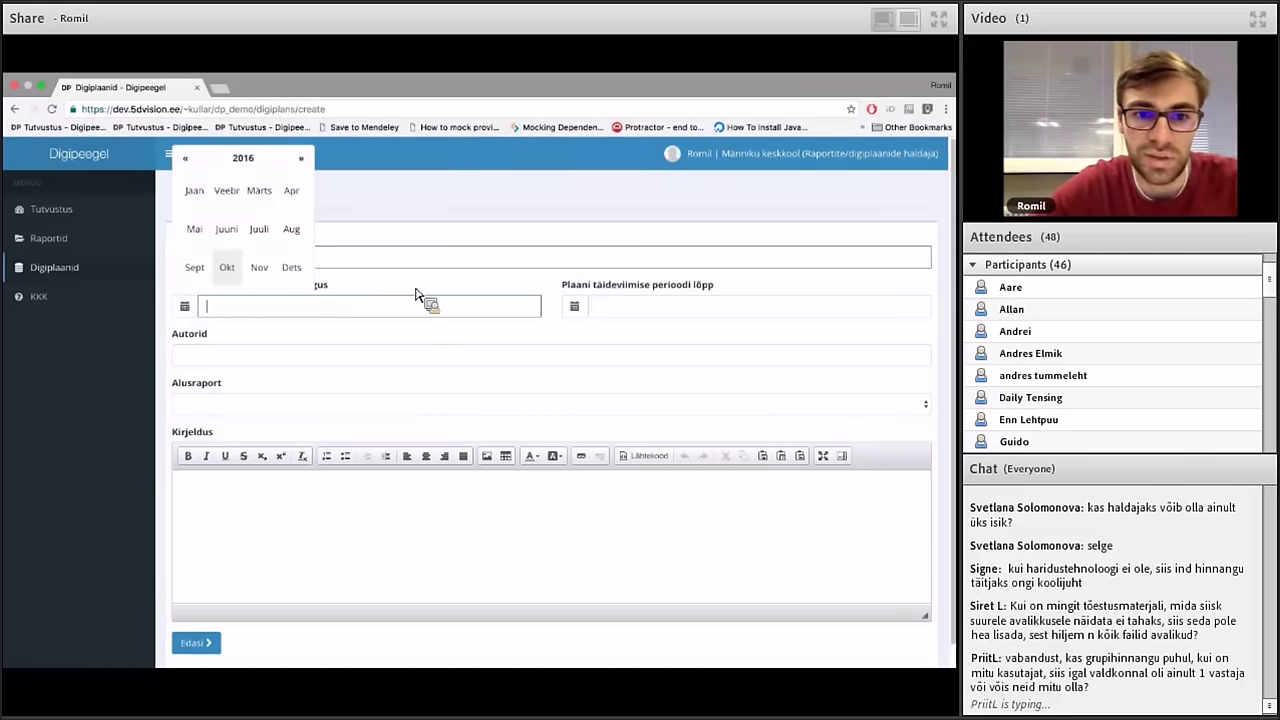
pyautogui.click(290, 276)
pyautogui.click(664, 314)
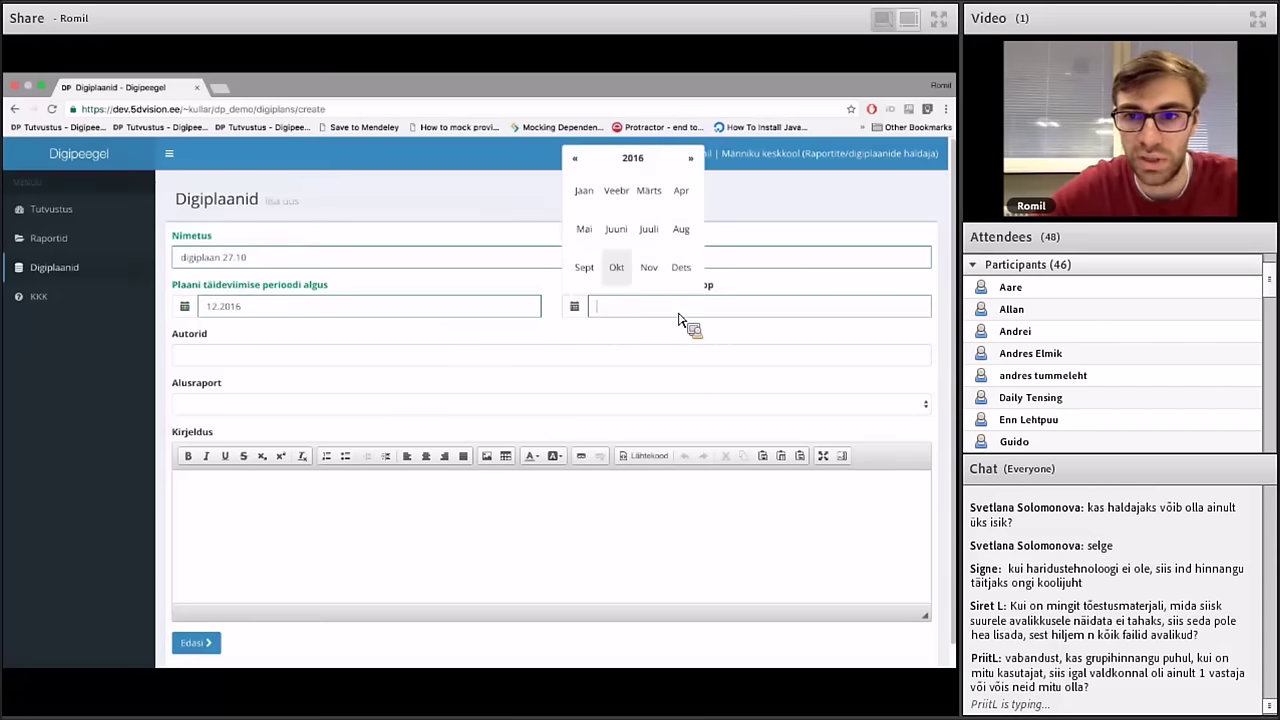
pyautogui.click(690, 159)
pyautogui.click(690, 159)
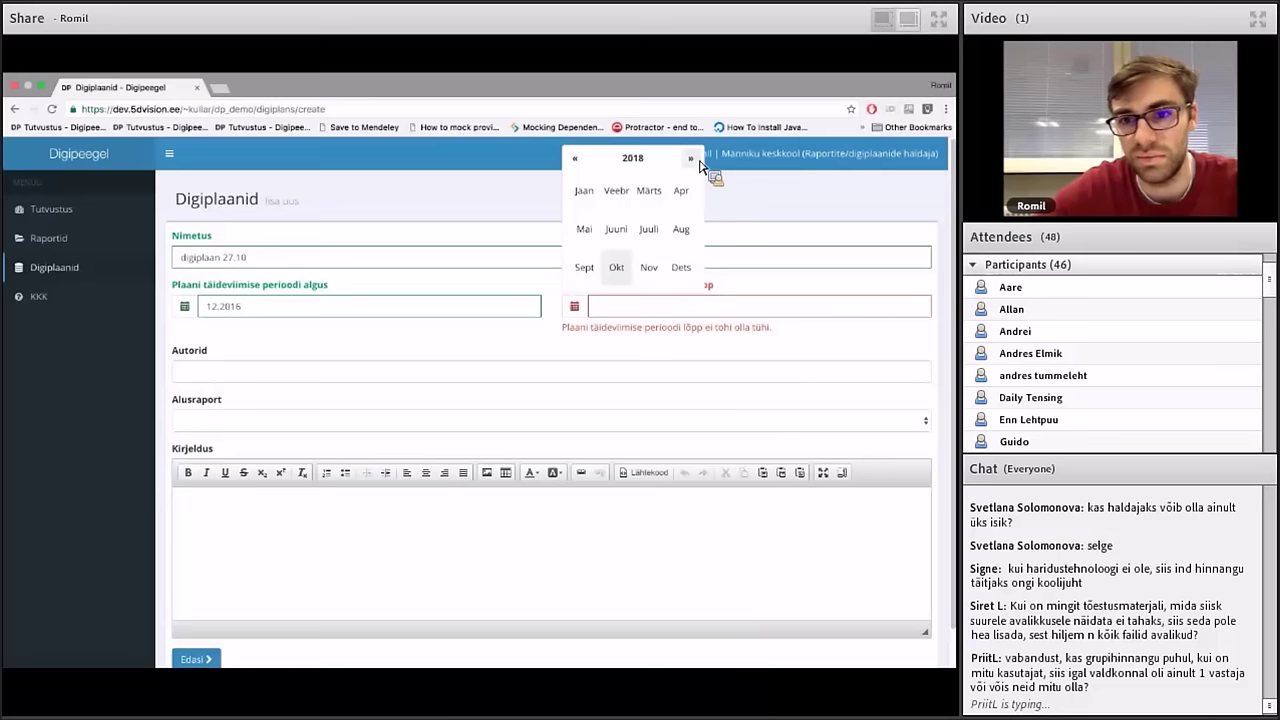
pyautogui.click(681, 267)
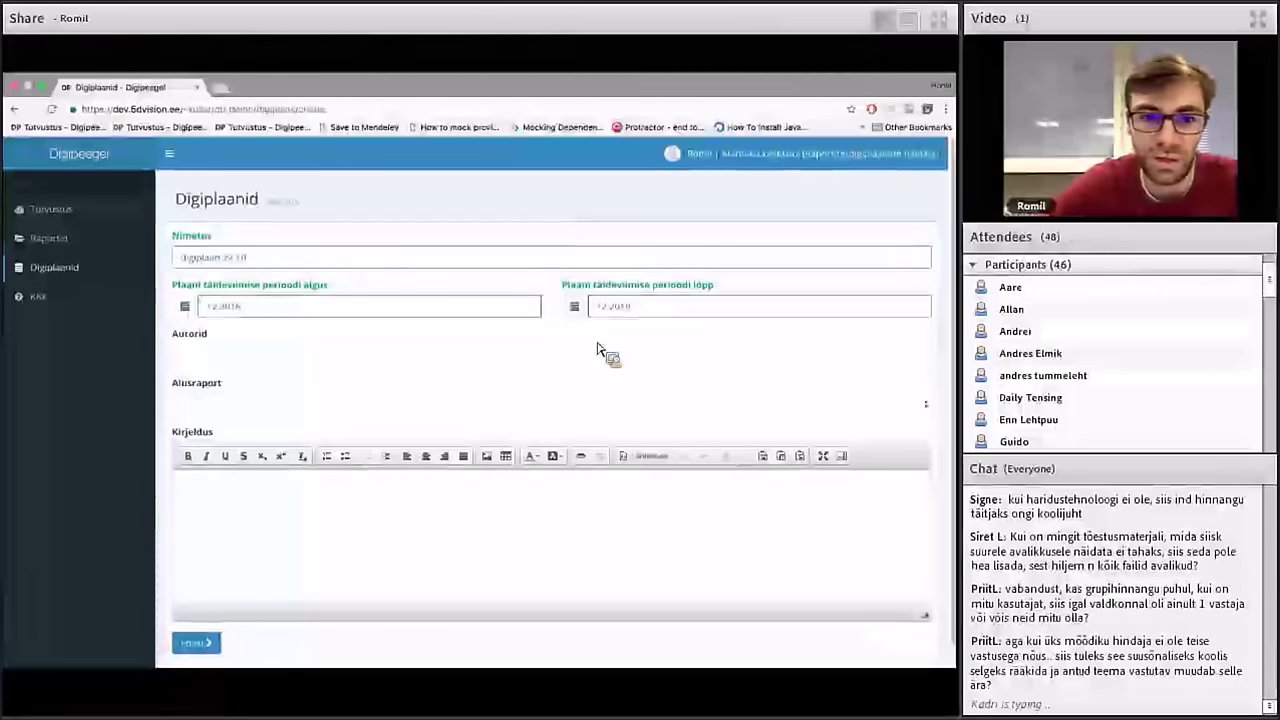
# Add Haridustehnoloog, Õpetaja and a named user as the plan's authors
pyautogui.click(522, 364)
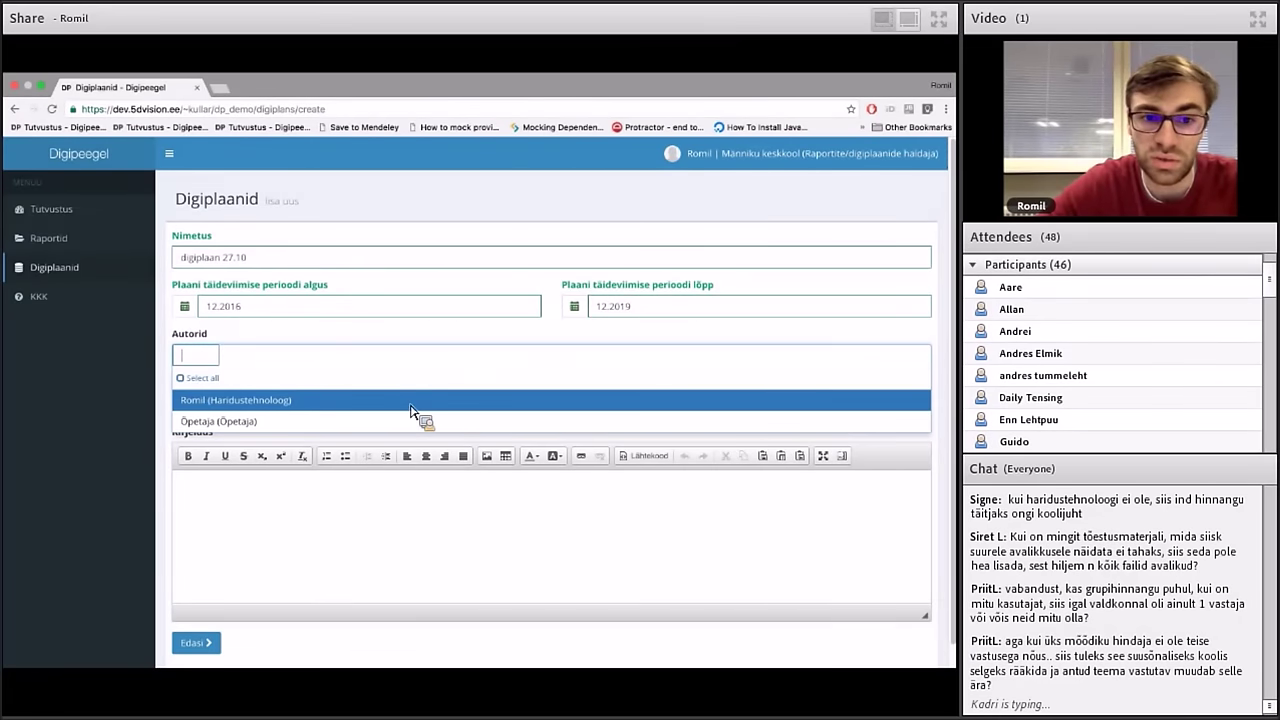
pyautogui.click(274, 407)
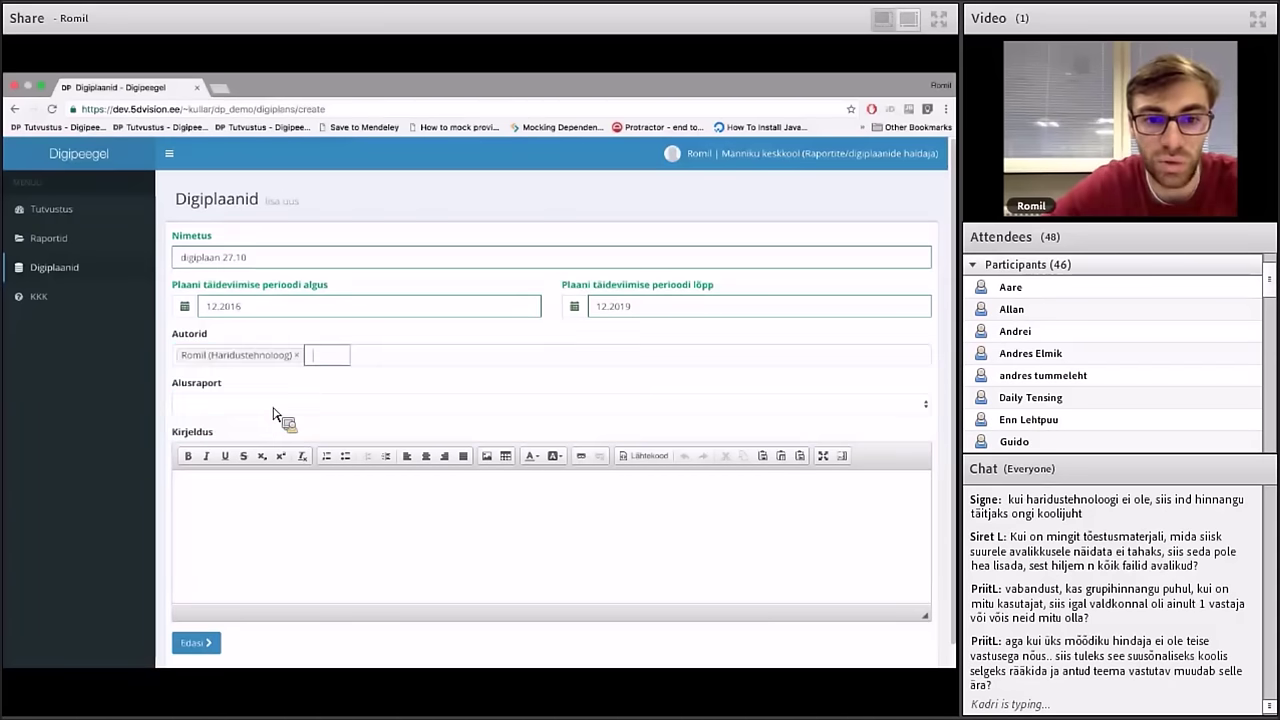
pyautogui.click(346, 362)
pyautogui.click(318, 418)
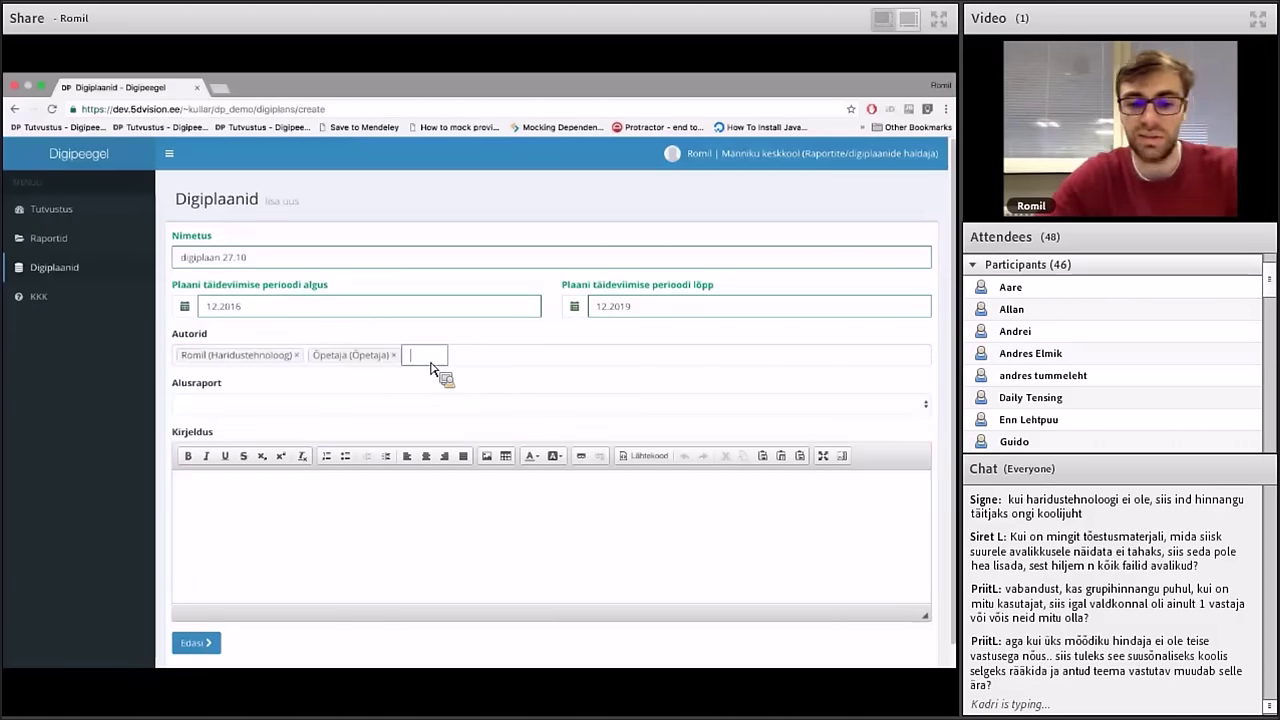
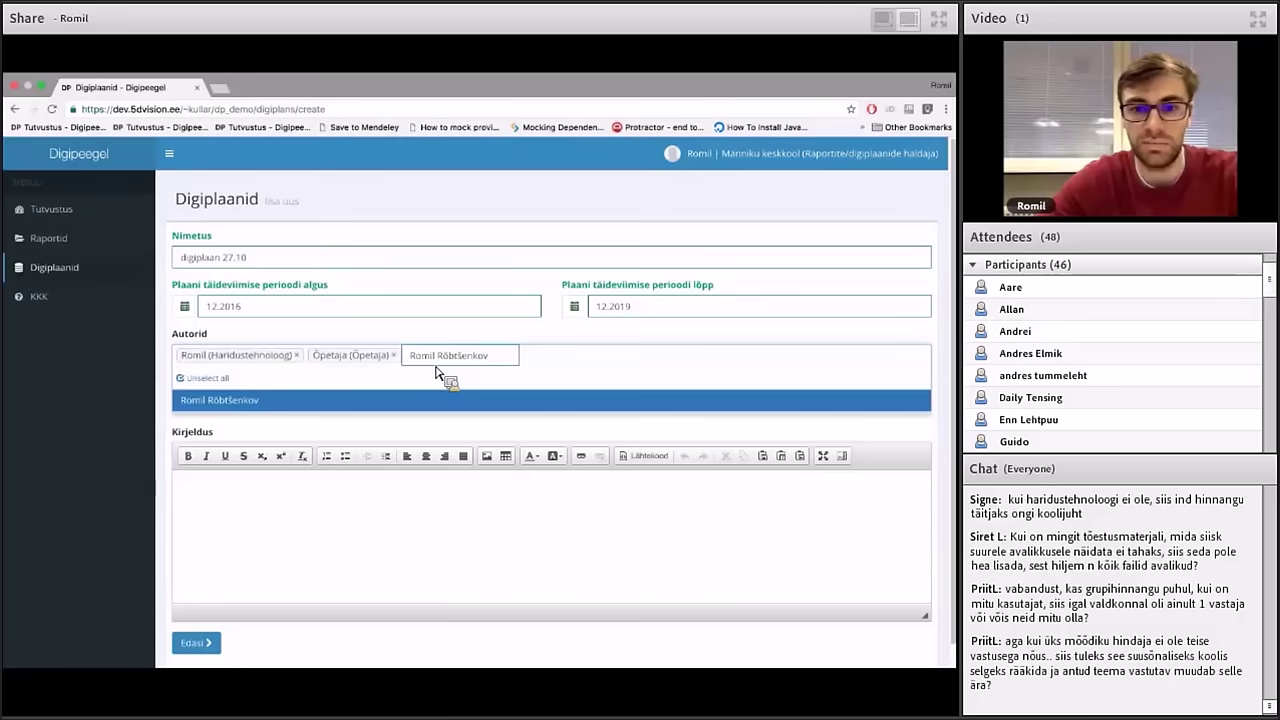
pyautogui.click(441, 405)
pyautogui.click(491, 362)
pyautogui.press('Down')
pyautogui.press('Return')
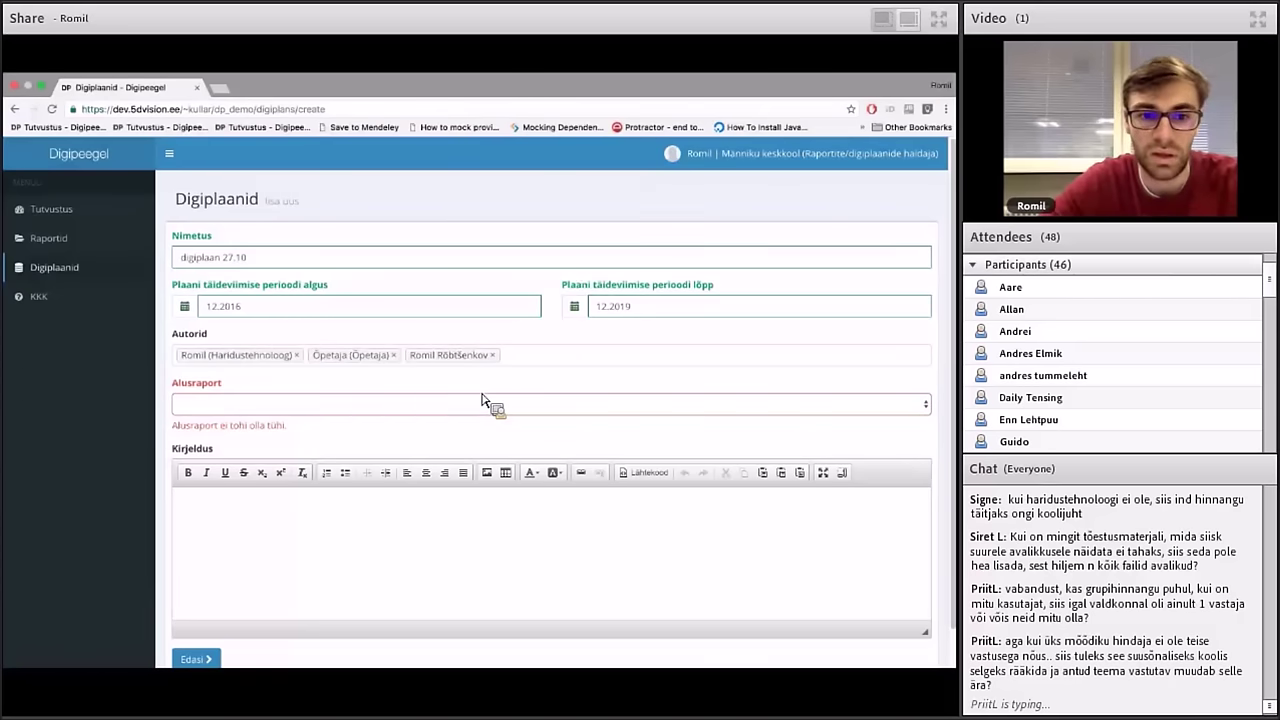
# Choose base report Raport #92, enter description 'visioon', and save the plan
pyautogui.click(485, 404)
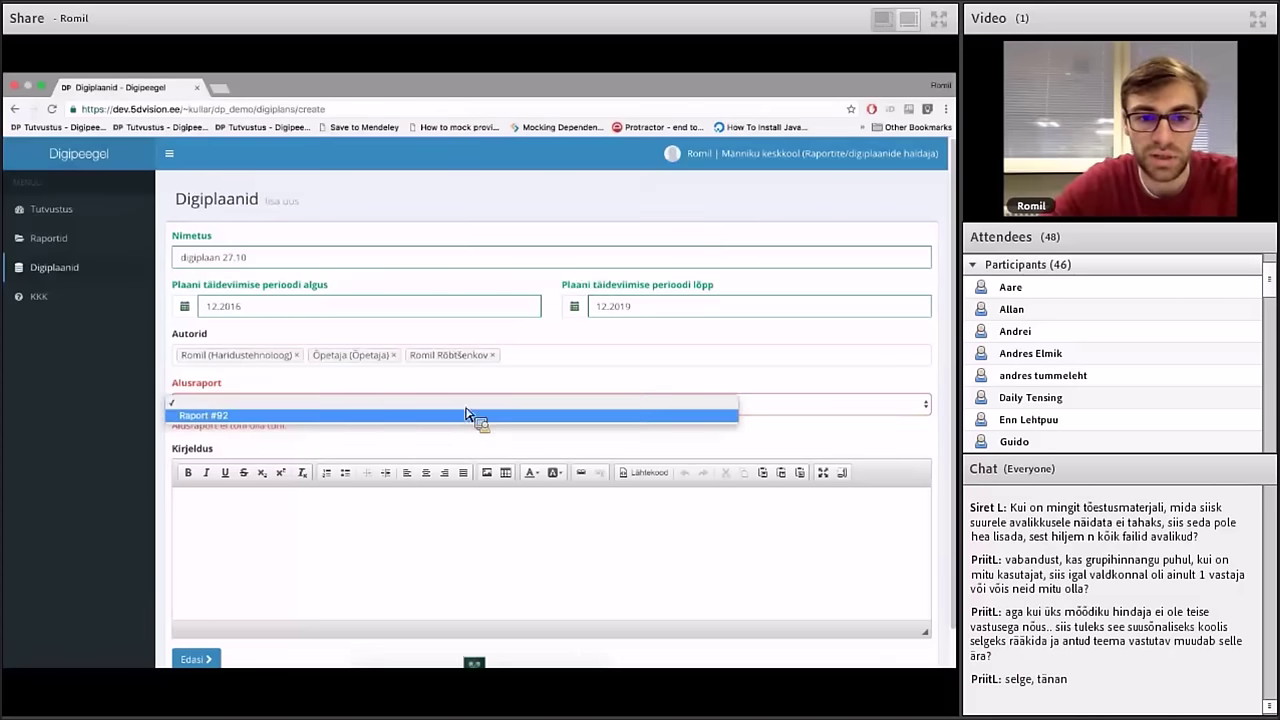
pyautogui.click(463, 418)
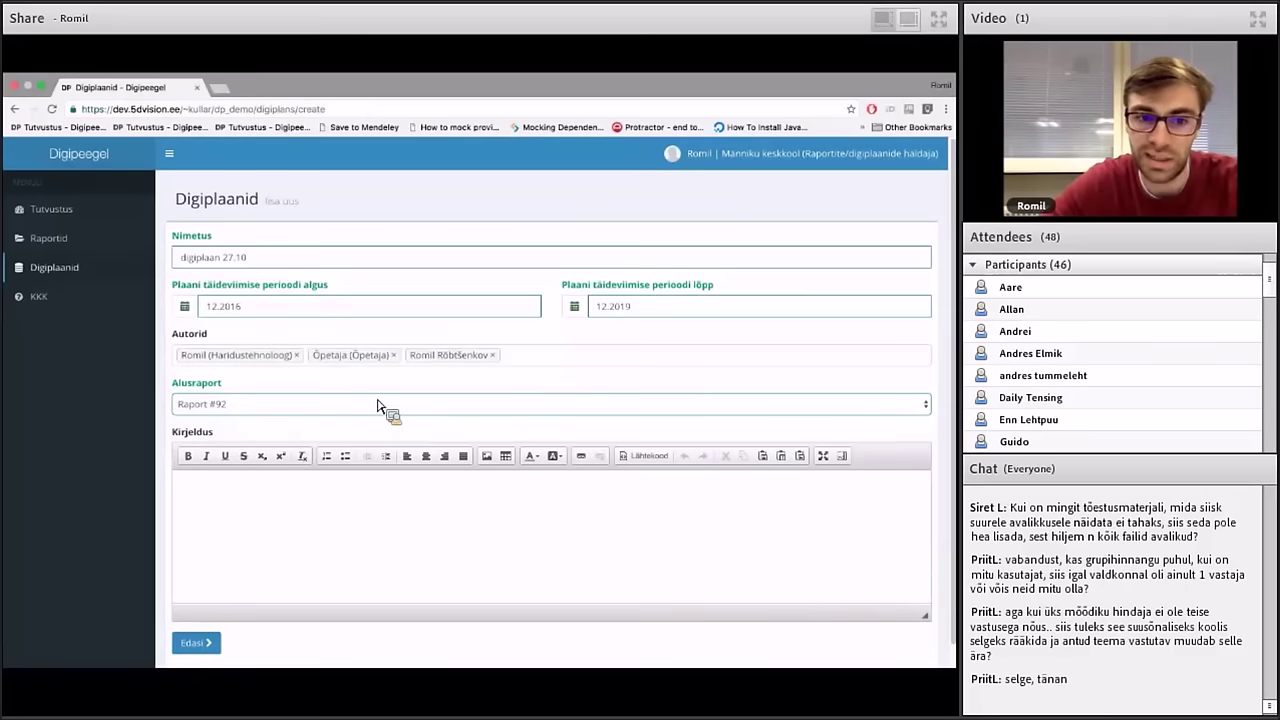
pyautogui.scroll(-1, 371, 416)
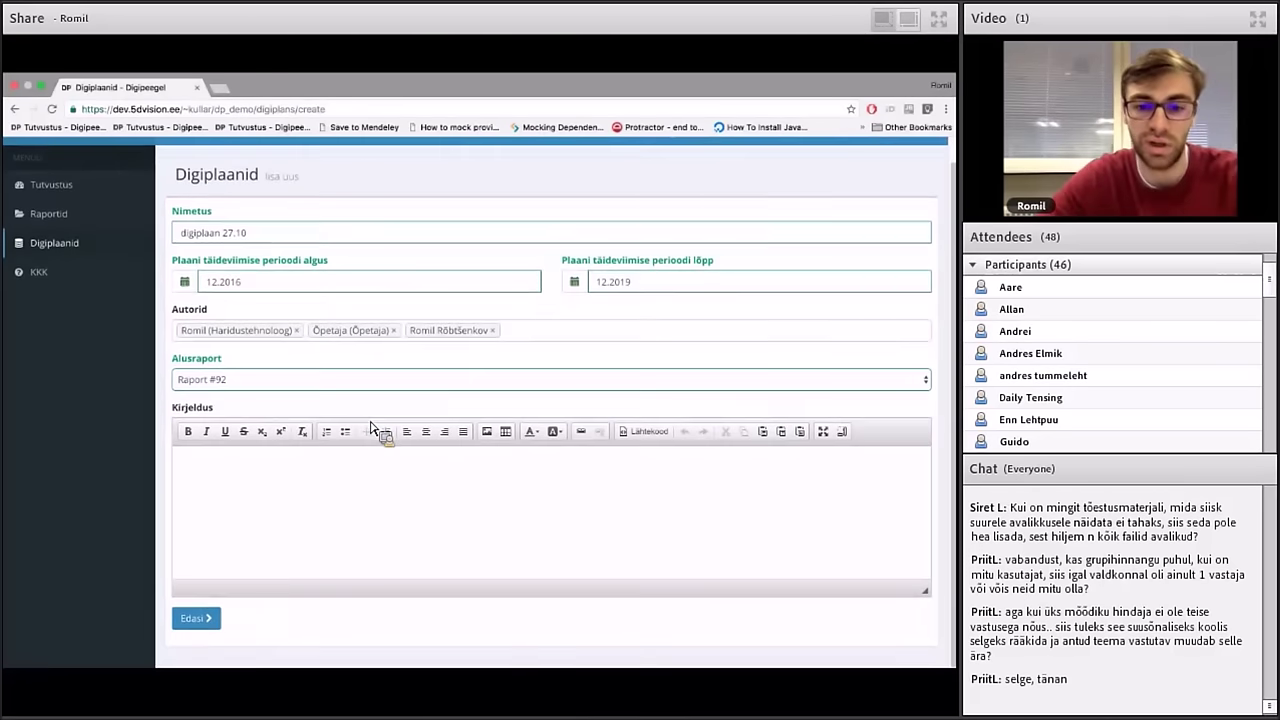
pyautogui.click(358, 487)
pyautogui.write('v')
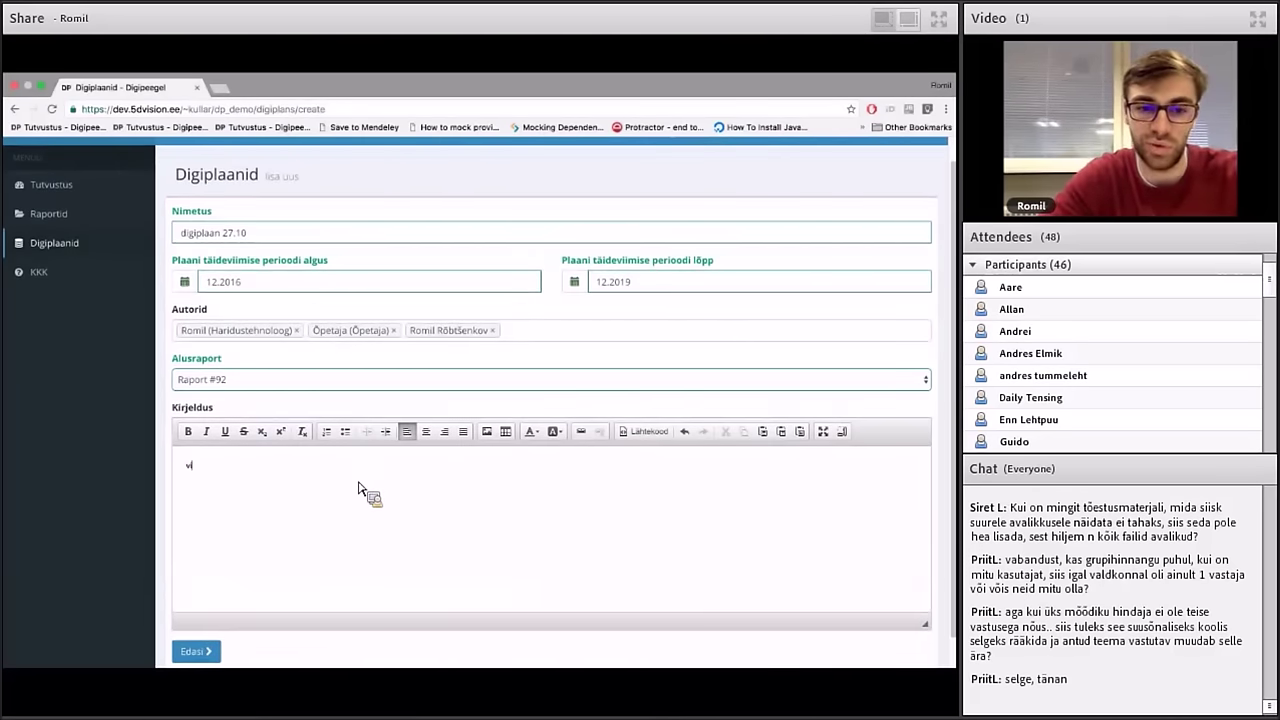
pyautogui.write('isioon')
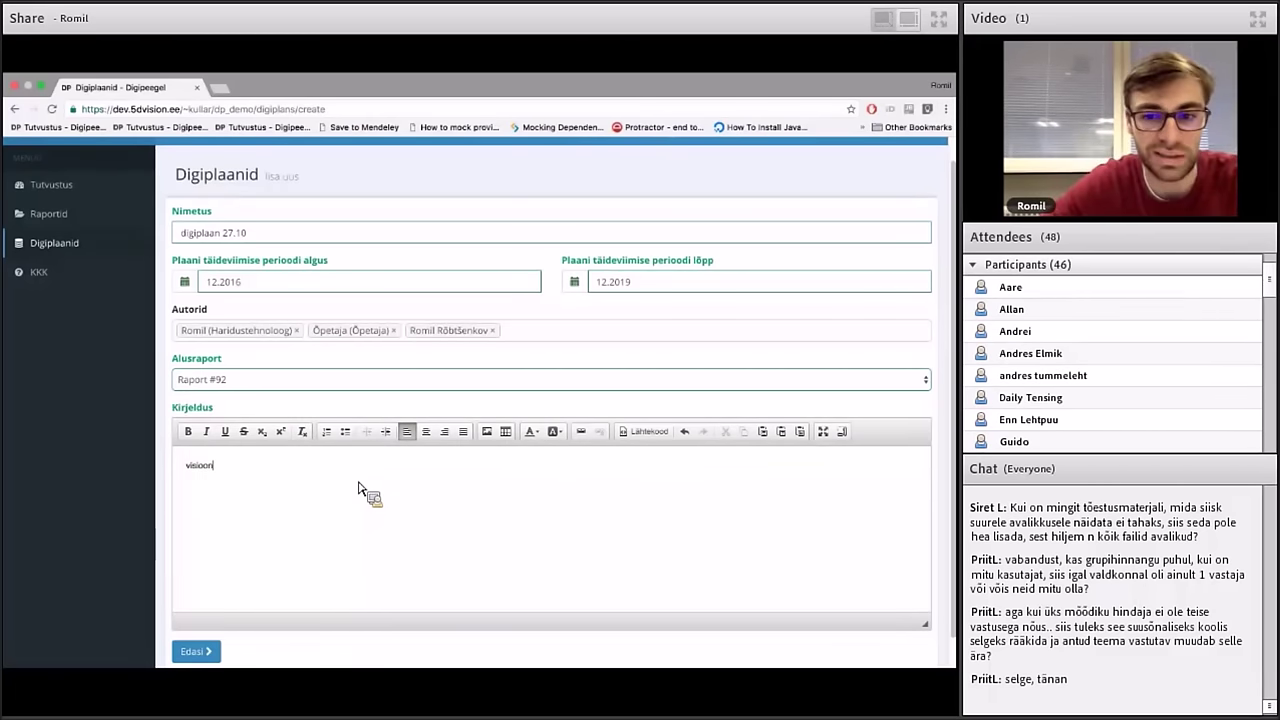
pyautogui.click(207, 656)
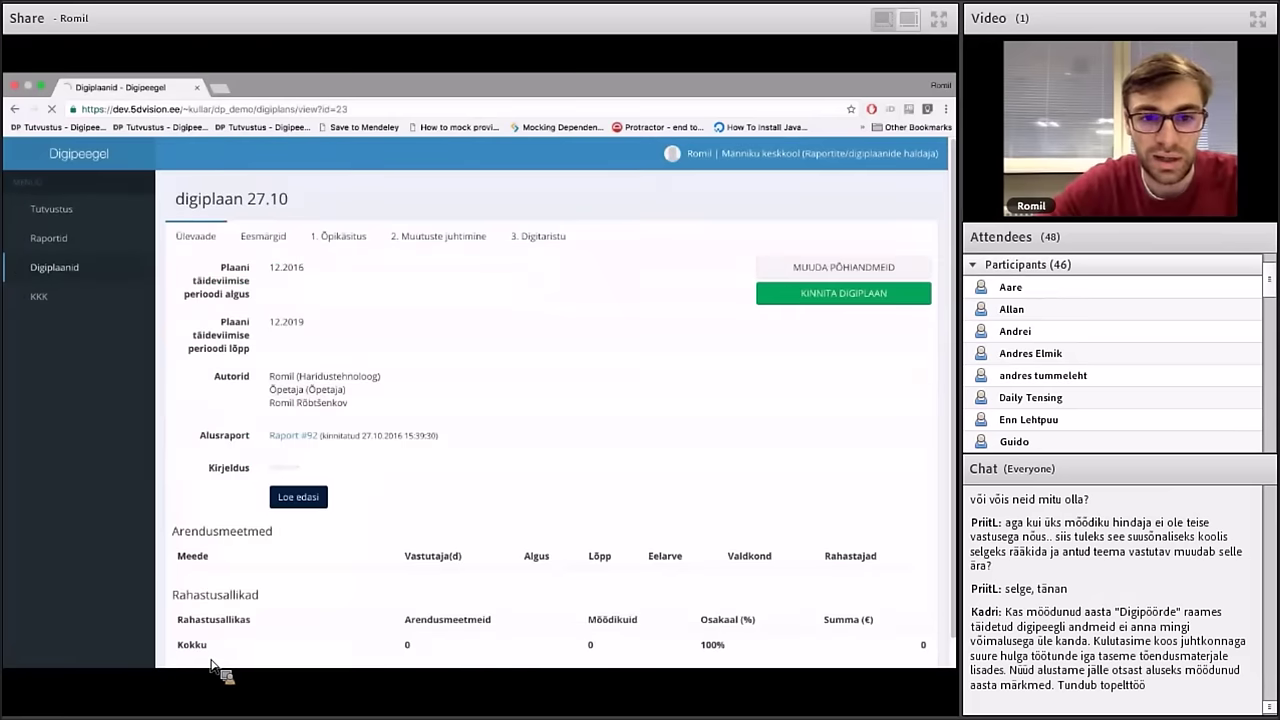
# Show digiplaan 27.10's Eesmärgid view with the criteria radar chart
pyautogui.scroll(-1, 212, 660)
pyautogui.scroll(1, 212, 662)
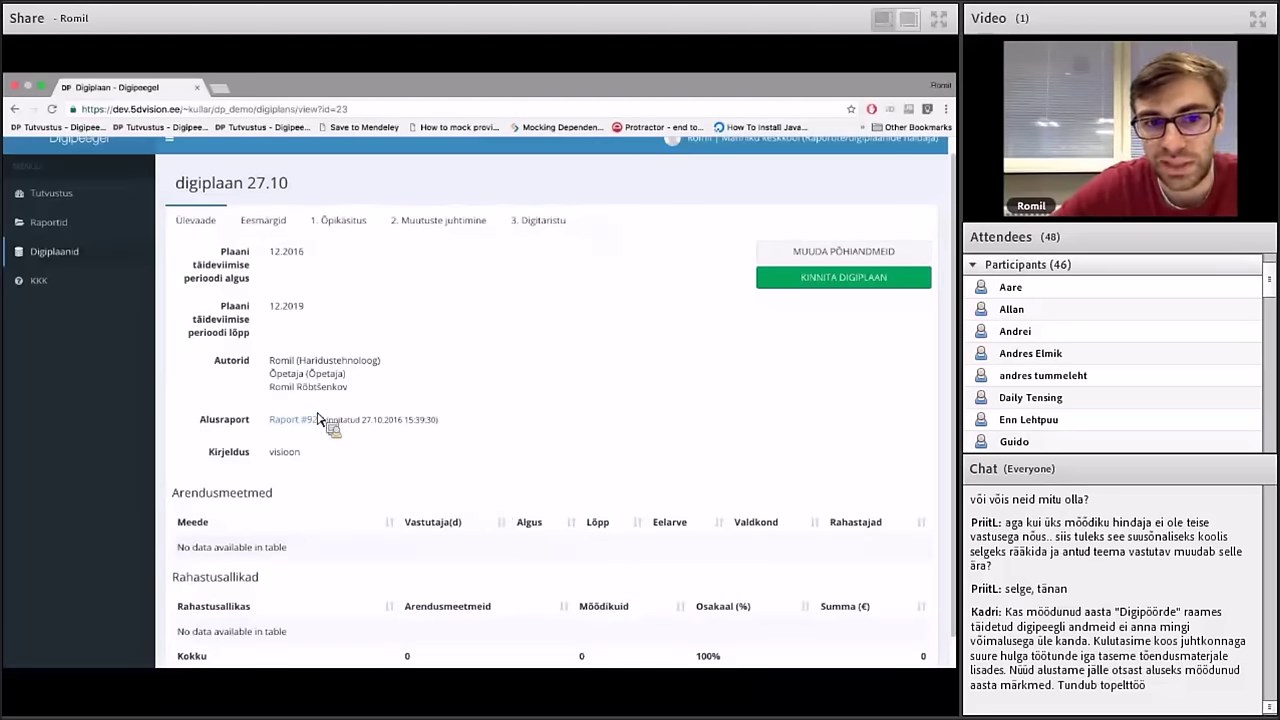
pyautogui.click(292, 222)
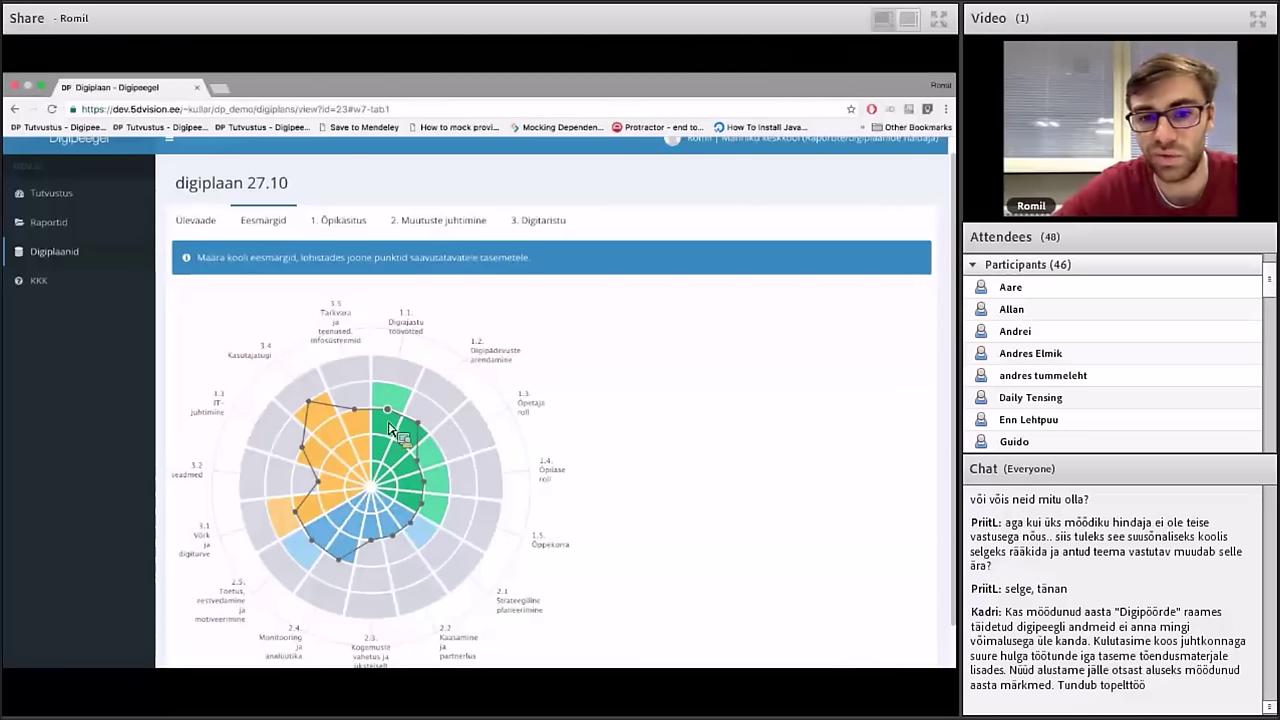
# Raise the radar-chart targets for criteria 1.1, 1.2 and 1.3
pyautogui.click(408, 396)
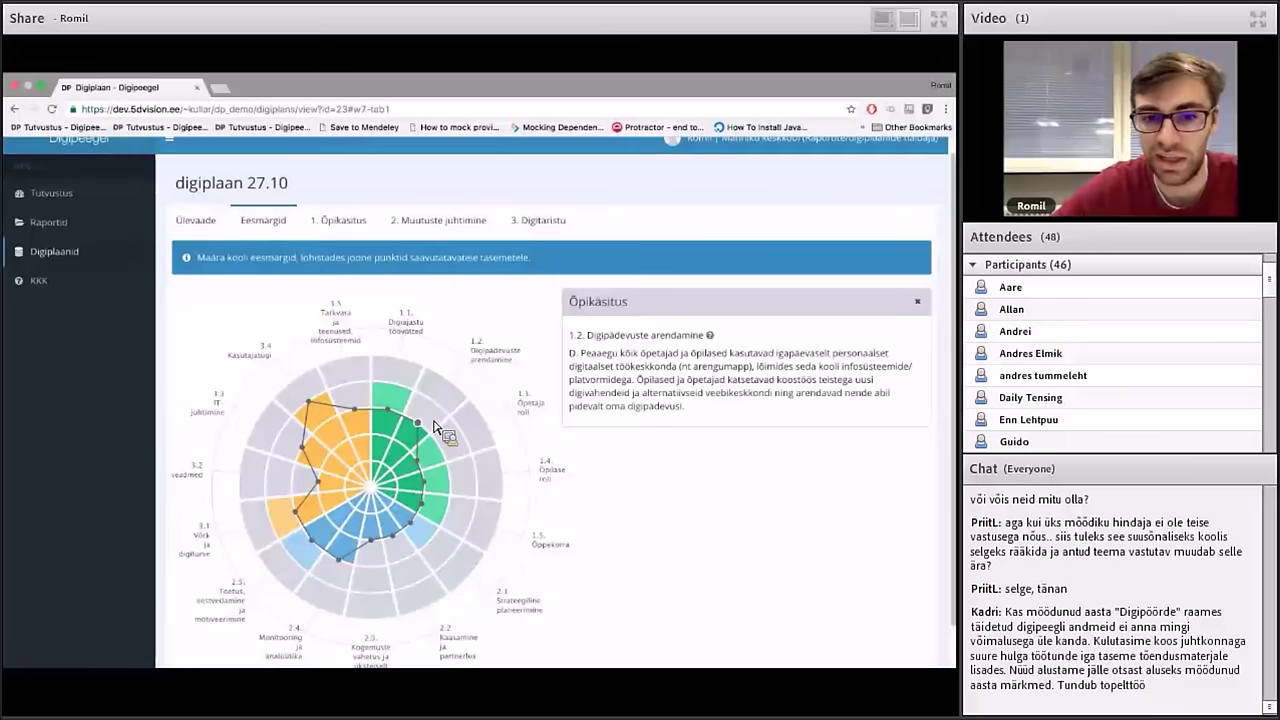
pyautogui.moveTo(395, 398); pyautogui.dragTo(392, 382)
pyautogui.scroll(-1, 420, 410)
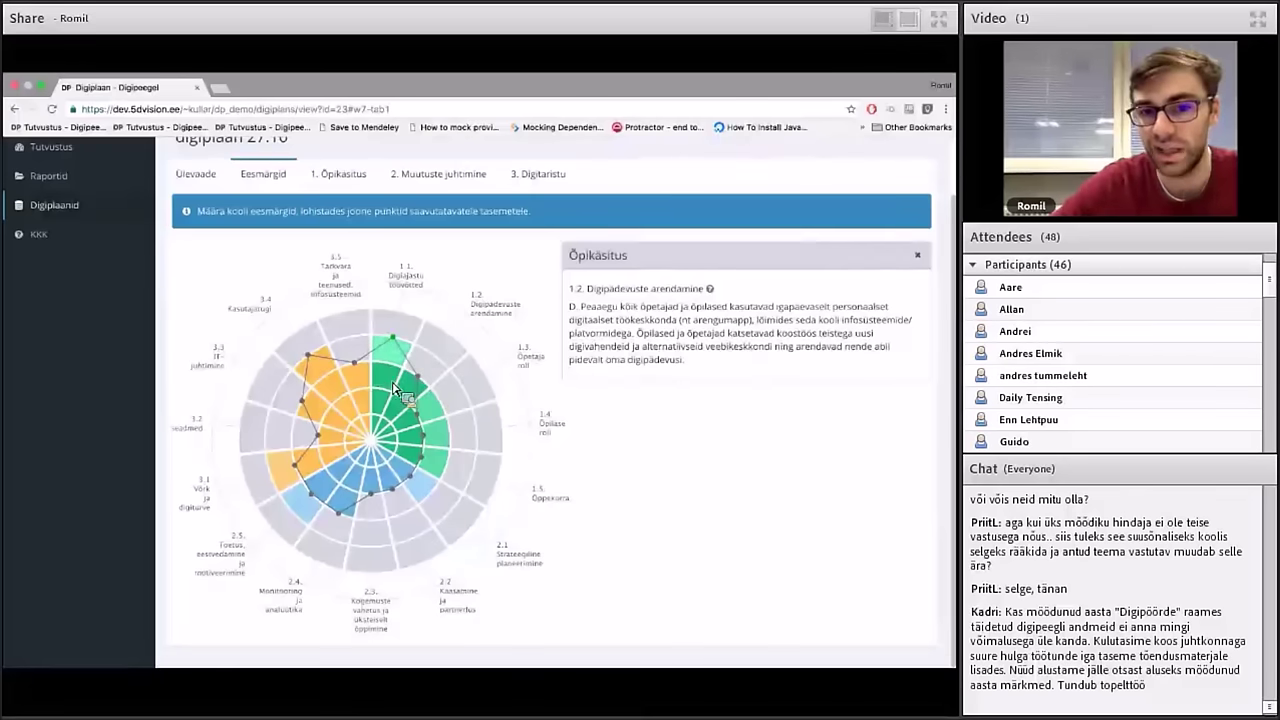
pyautogui.click(428, 374)
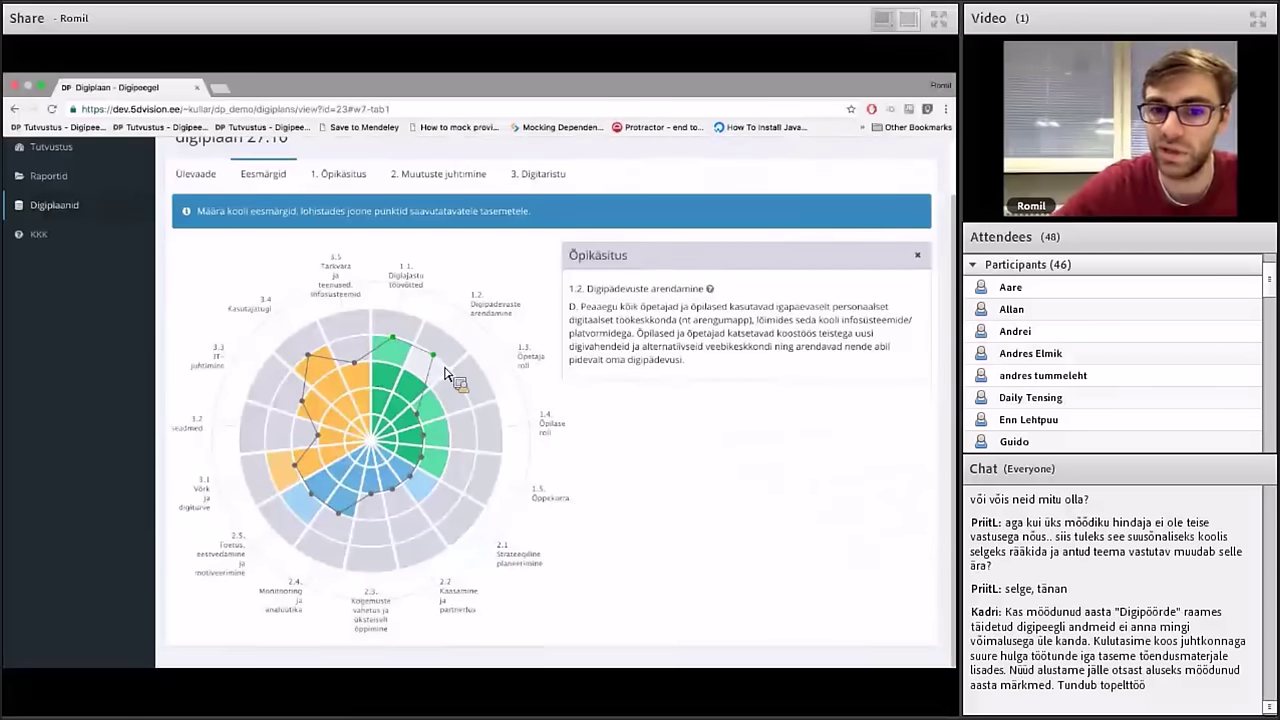
pyautogui.click(438, 401)
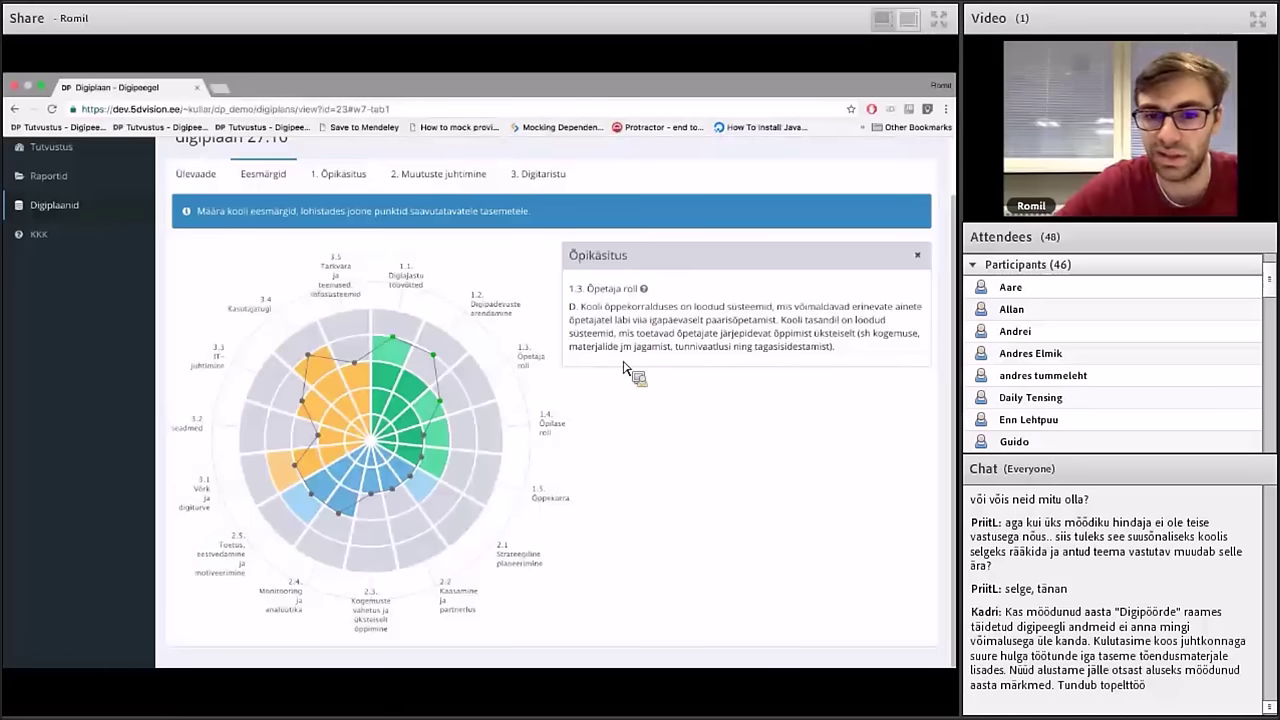
# Raise the radar-chart targets for criteria 1.4, 1.5, 2.1 and 2.4
pyautogui.moveTo(460, 445)
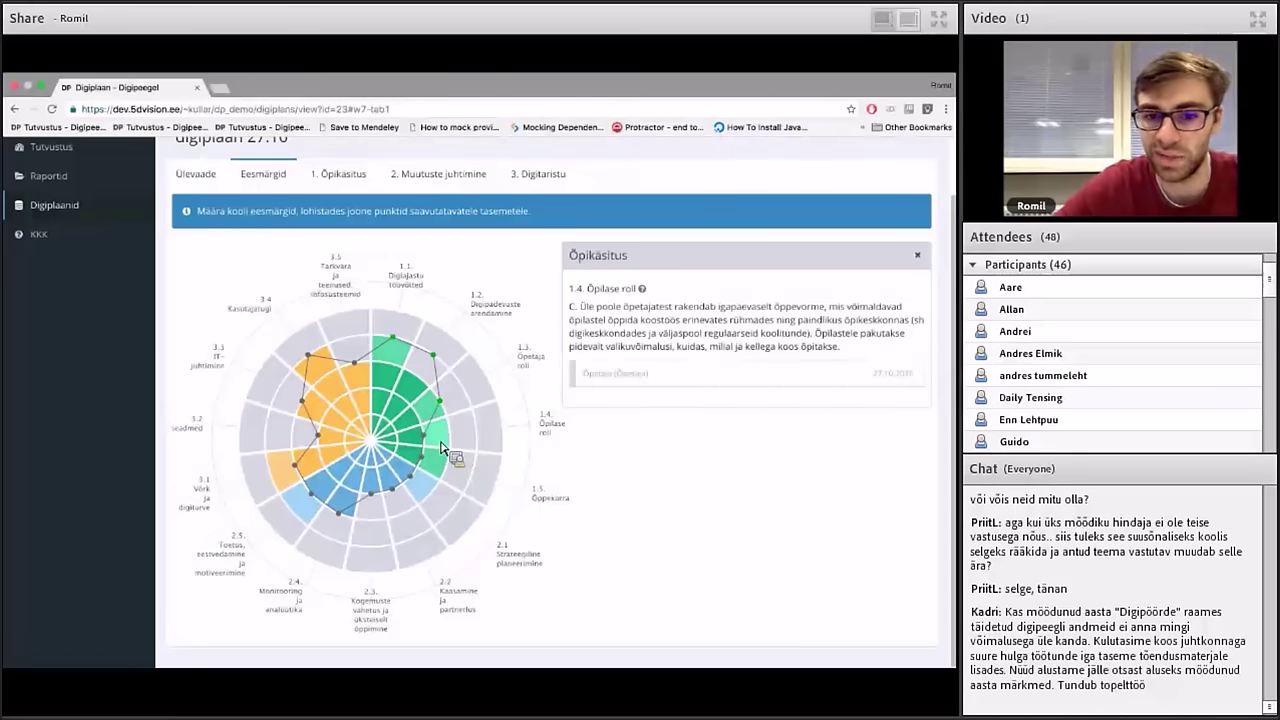
pyautogui.moveTo(457, 486)
pyautogui.moveTo(436, 447); pyautogui.dragTo(435, 466)
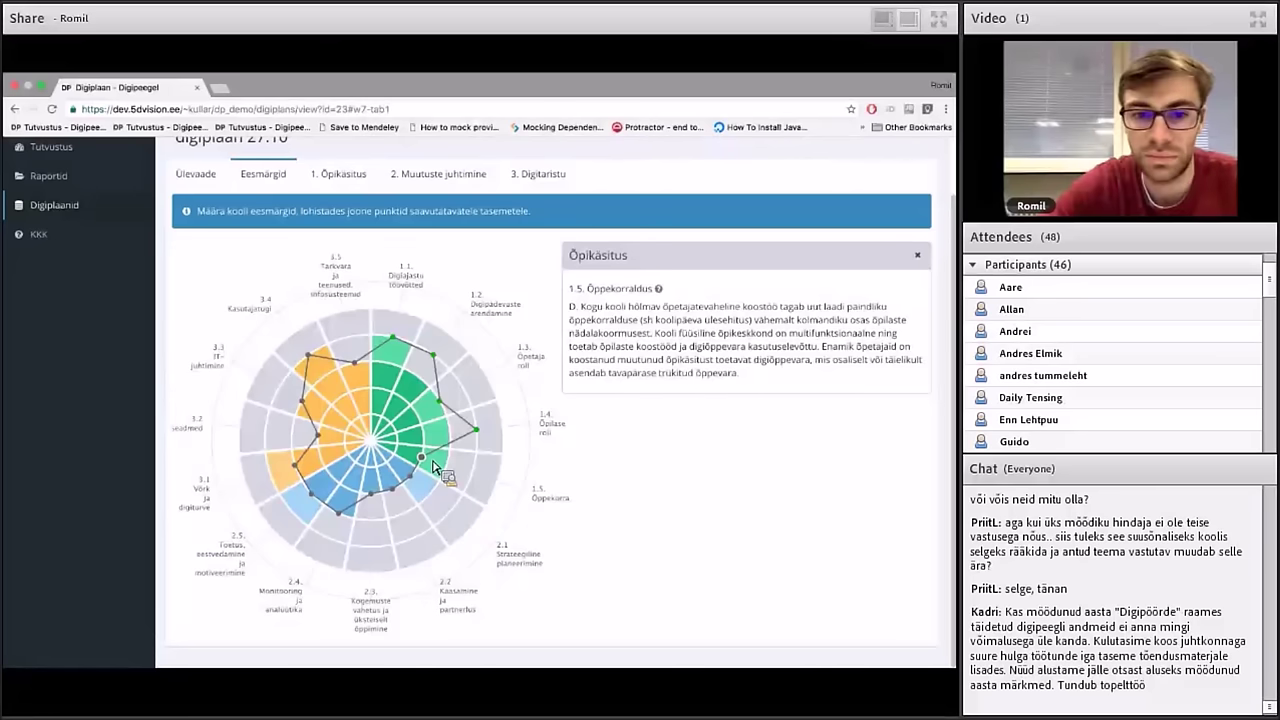
pyautogui.moveTo(433, 466); pyautogui.dragTo(428, 472)
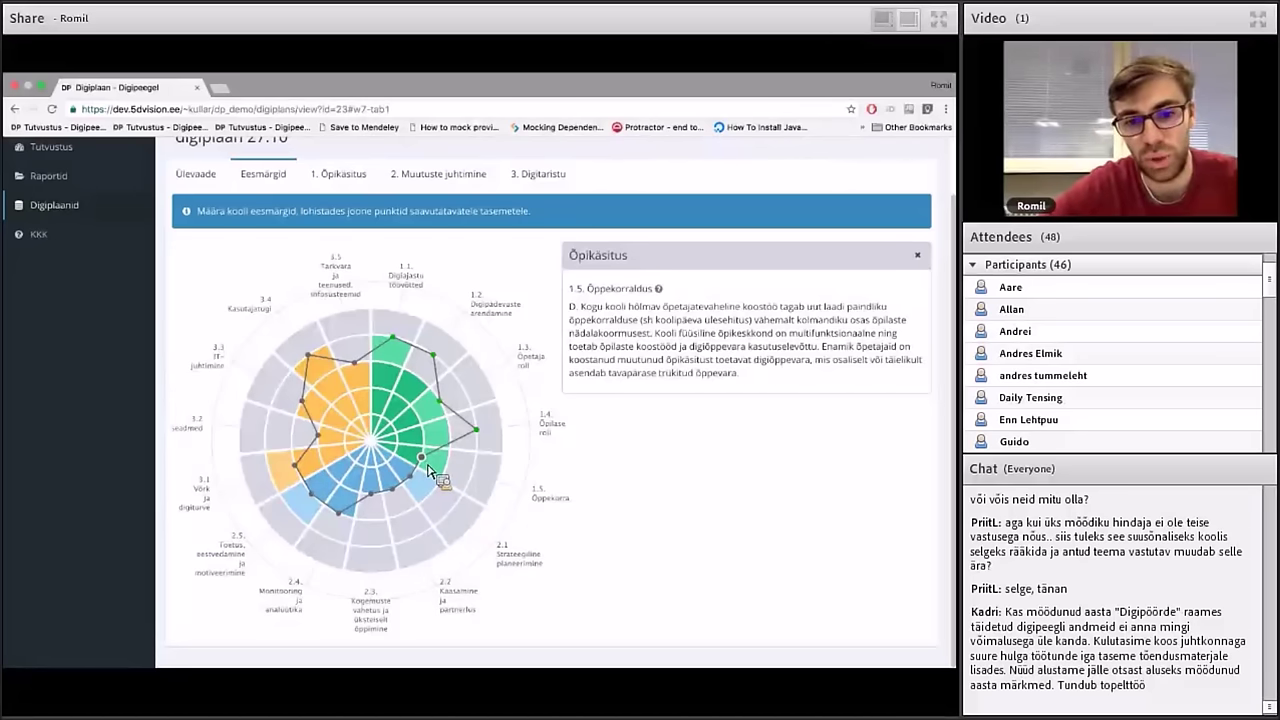
pyautogui.moveTo(429, 470); pyautogui.dragTo(433, 467)
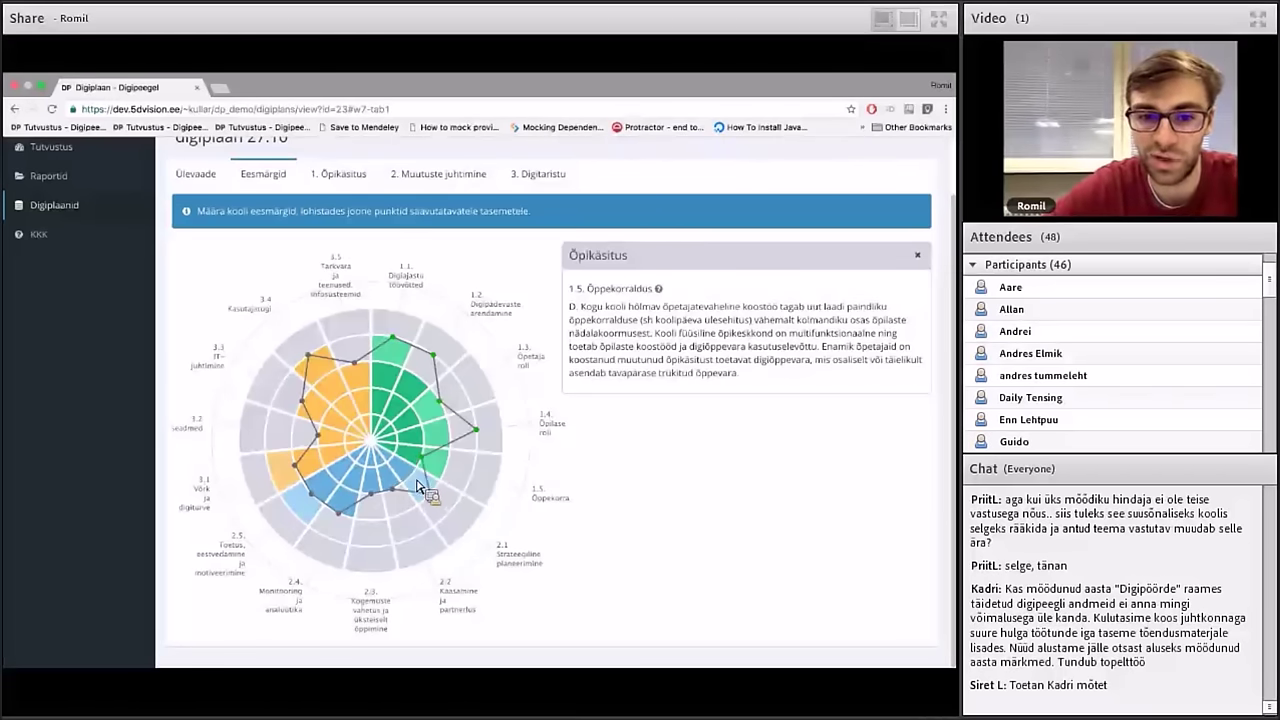
pyautogui.moveTo(404, 476); pyautogui.dragTo(412, 474)
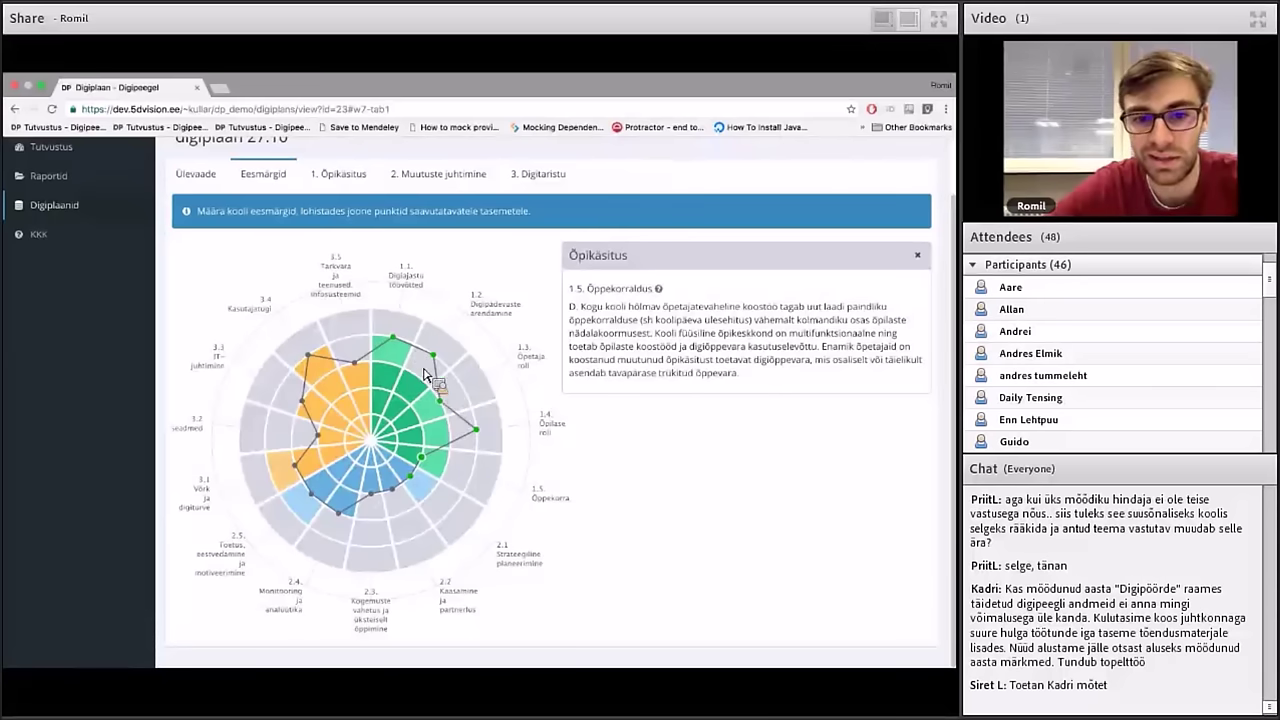
pyautogui.moveTo(391, 488)
pyautogui.mouseDown()
pyautogui.moveTo(399, 515)
pyautogui.moveTo(375, 508)
pyautogui.moveTo(327, 538)
pyautogui.moveTo(318, 502)
pyautogui.moveTo(308, 512)
pyautogui.moveTo(320, 499)
pyautogui.moveTo(297, 474)
pyautogui.moveTo(305, 412)
pyautogui.moveTo(278, 388)
pyautogui.moveTo(324, 380)
pyautogui.moveTo(318, 370)
pyautogui.mouseUp()
pyautogui.click(316, 500)
# Raise the radar-chart targets for criteria 3.2, 3.3 and 3.5
pyautogui.click(297, 408)
pyautogui.click(309, 356)
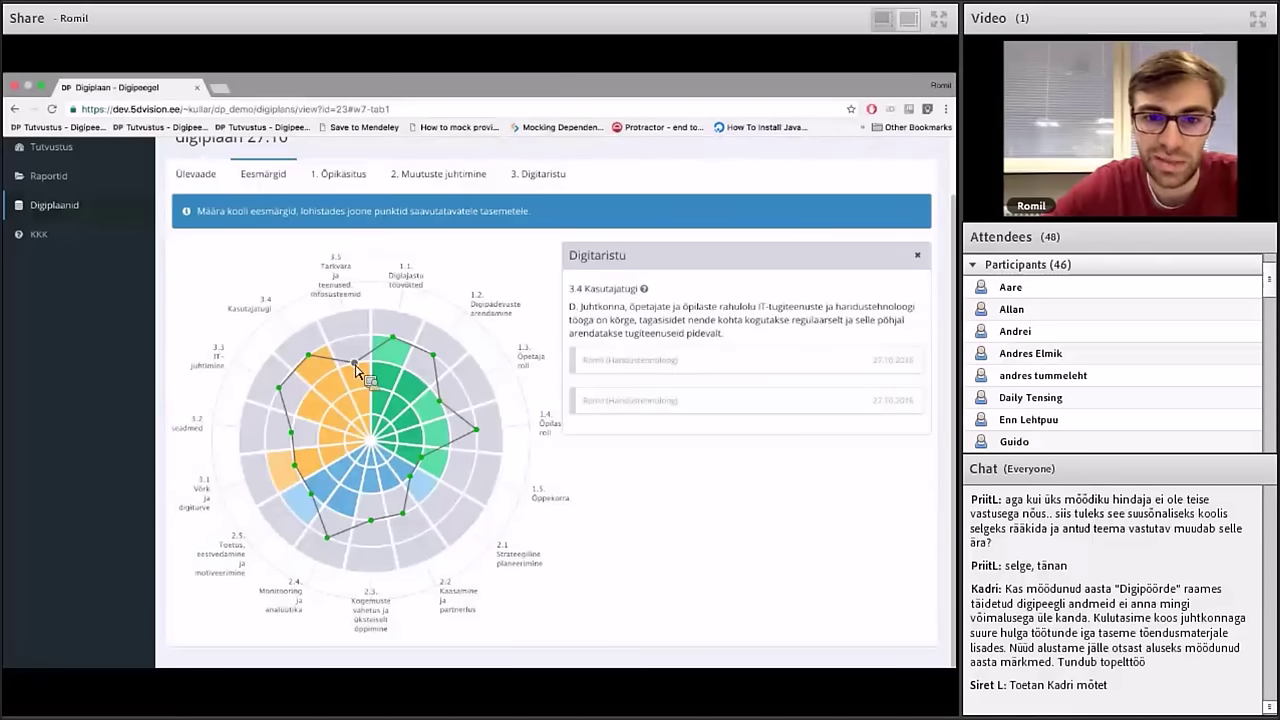
pyautogui.click(357, 366)
pyautogui.moveTo(362, 372)
pyautogui.mouseDown()
pyautogui.moveTo(361, 350)
pyautogui.moveTo(400, 360)
pyautogui.moveTo(460, 470)
pyautogui.moveTo(307, 464)
pyautogui.moveTo(325, 413)
pyautogui.moveTo(328, 463)
pyautogui.moveTo(398, 432)
pyautogui.moveTo(392, 322)
pyautogui.moveTo(348, 172)
pyautogui.moveTo(443, 246)
pyautogui.moveTo(528, 240)
pyautogui.moveTo(236, 284)
pyautogui.moveTo(187, 562)
pyautogui.moveTo(240, 305)
pyautogui.moveTo(217, 430)
pyautogui.moveTo(391, 243)
pyautogui.moveTo(268, 272)
pyautogui.moveTo(286, 278)
pyautogui.moveTo(286, 463)
pyautogui.moveTo(272, 470)
pyautogui.mouseUp()
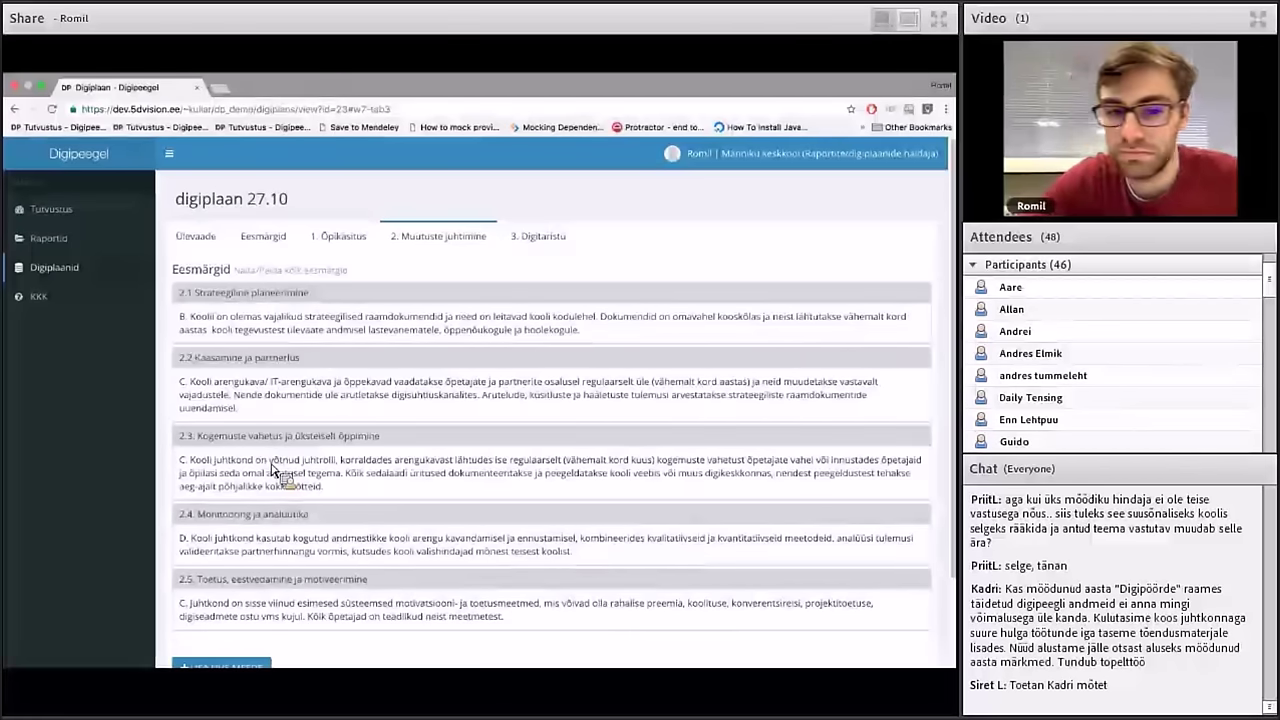
# Fine-tune the last chart point and start a new development measure for criterion 1.1
pyautogui.moveTo(272, 470); pyautogui.dragTo(258, 455)
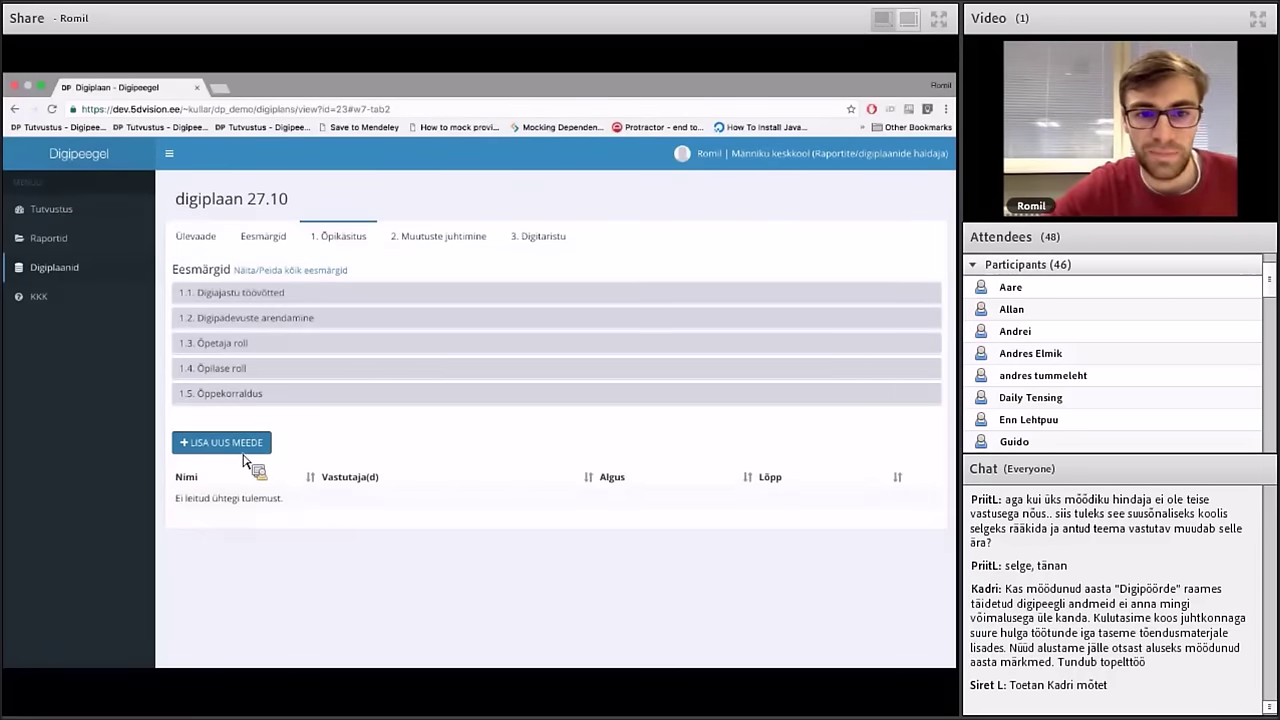
pyautogui.click(243, 455)
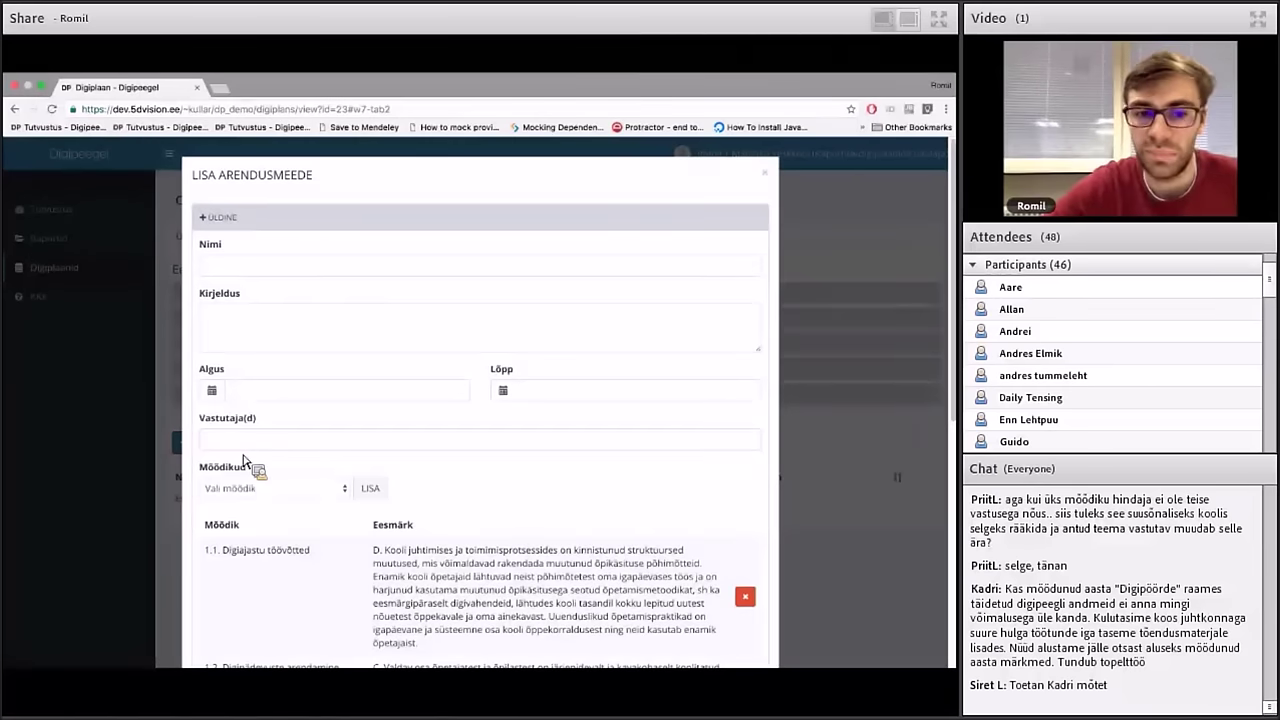
# Name the measure 'Koolitus' and give it the description 'Kirjedu'
pyautogui.scroll(-2, 245, 458)
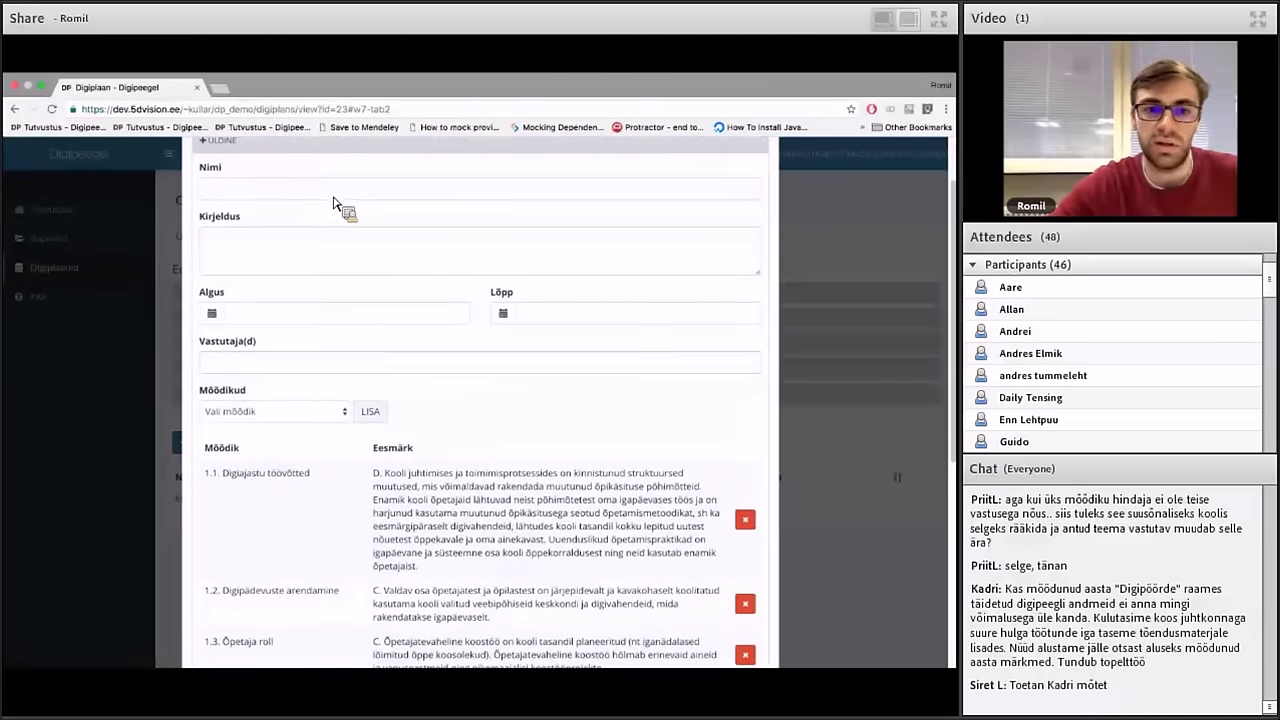
pyautogui.scroll(2, 322, 196)
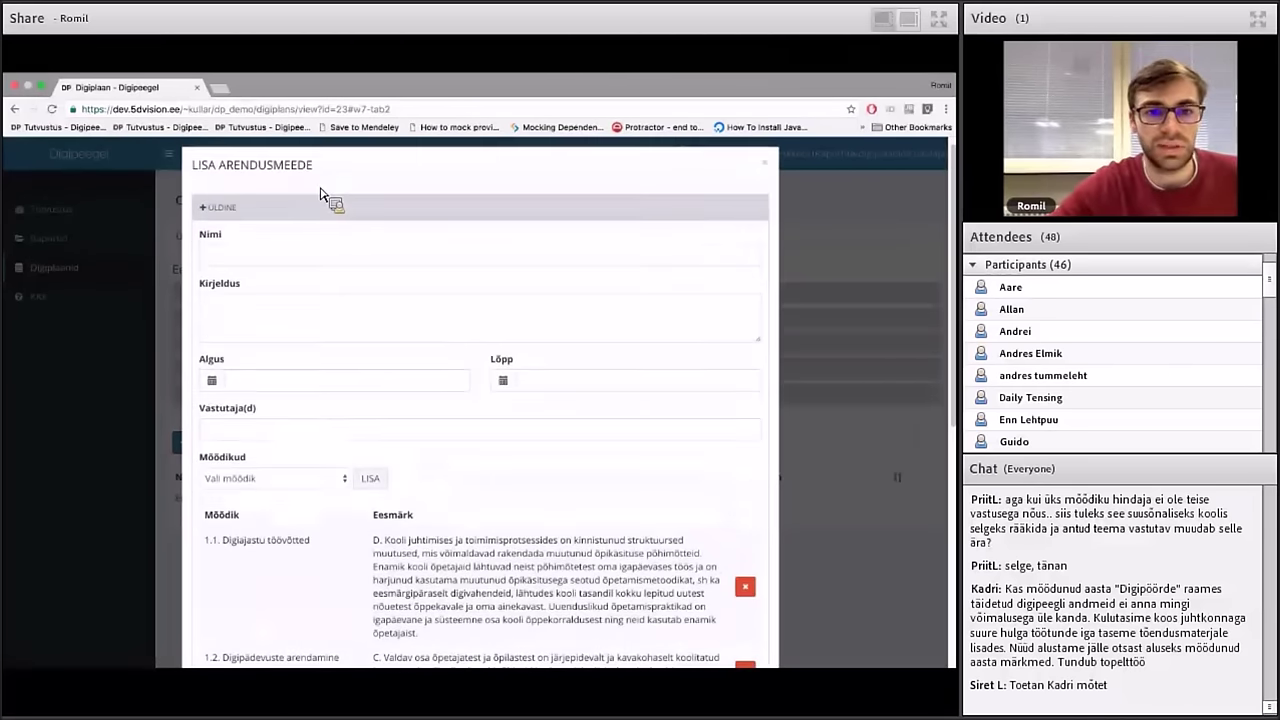
pyautogui.click(262, 264)
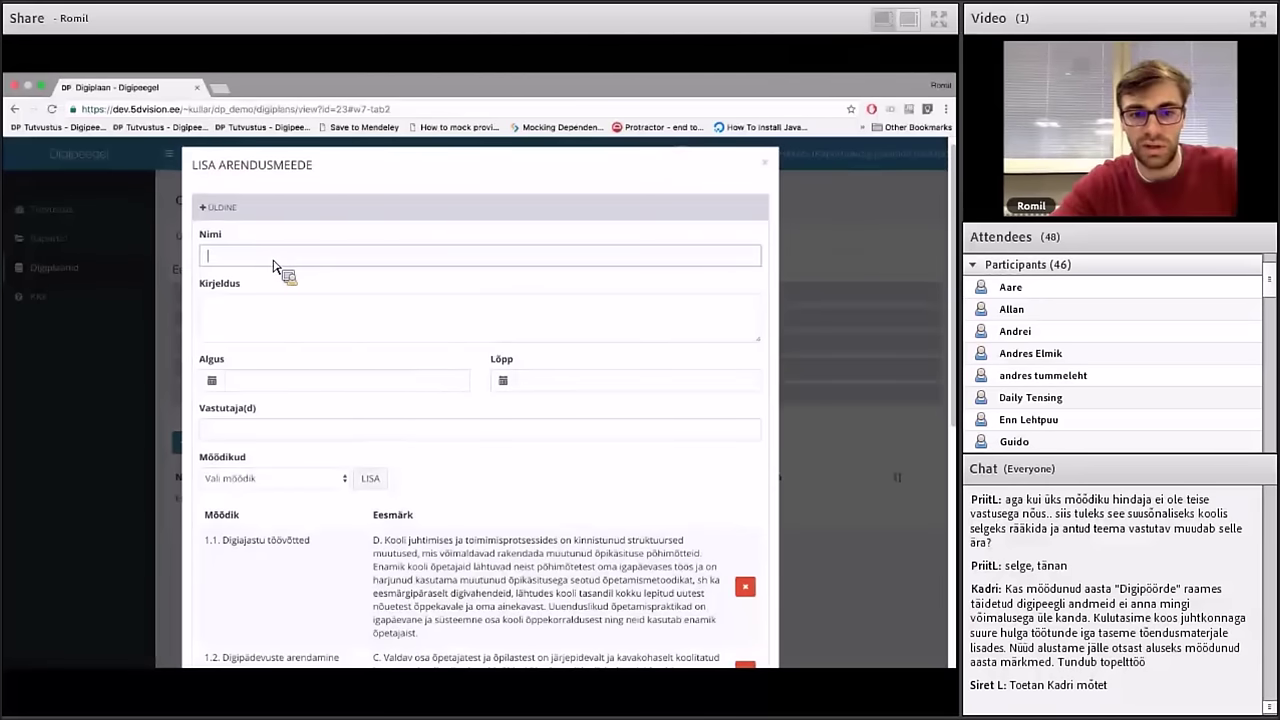
pyautogui.write('Koolitsu')
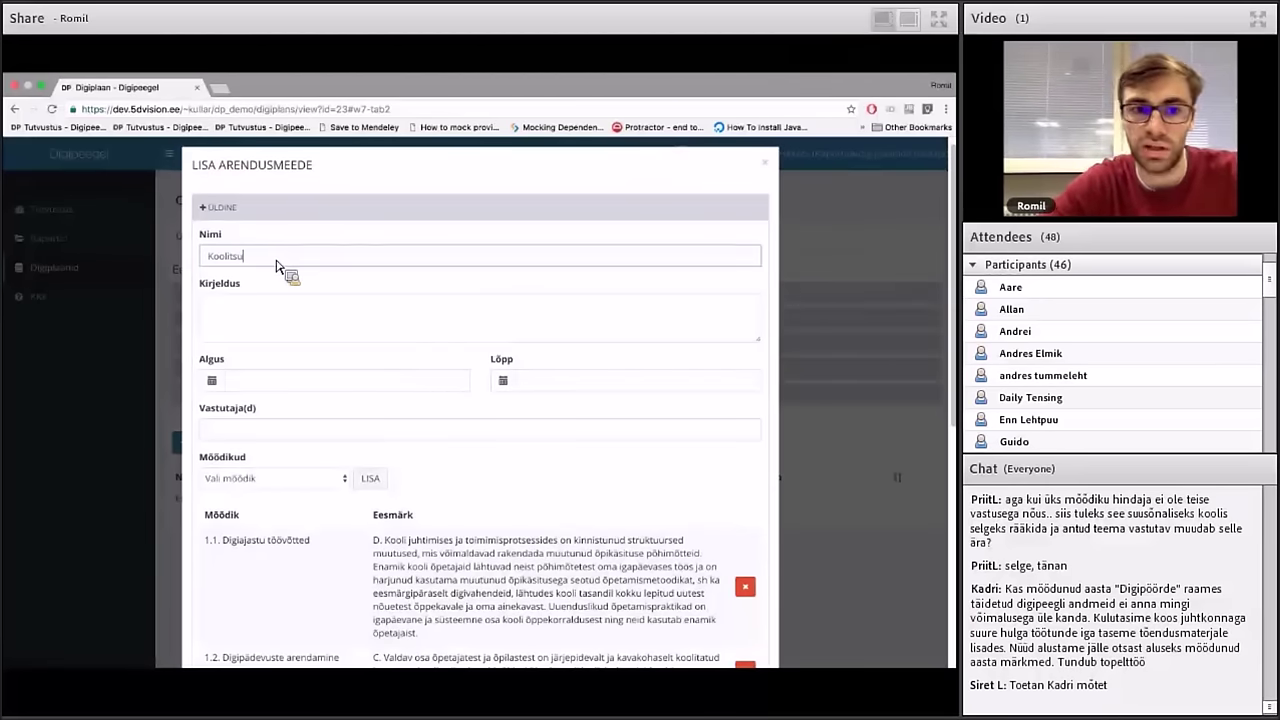
pyautogui.press('BackSpace')
pyautogui.press('BackSpace')
pyautogui.write('us')
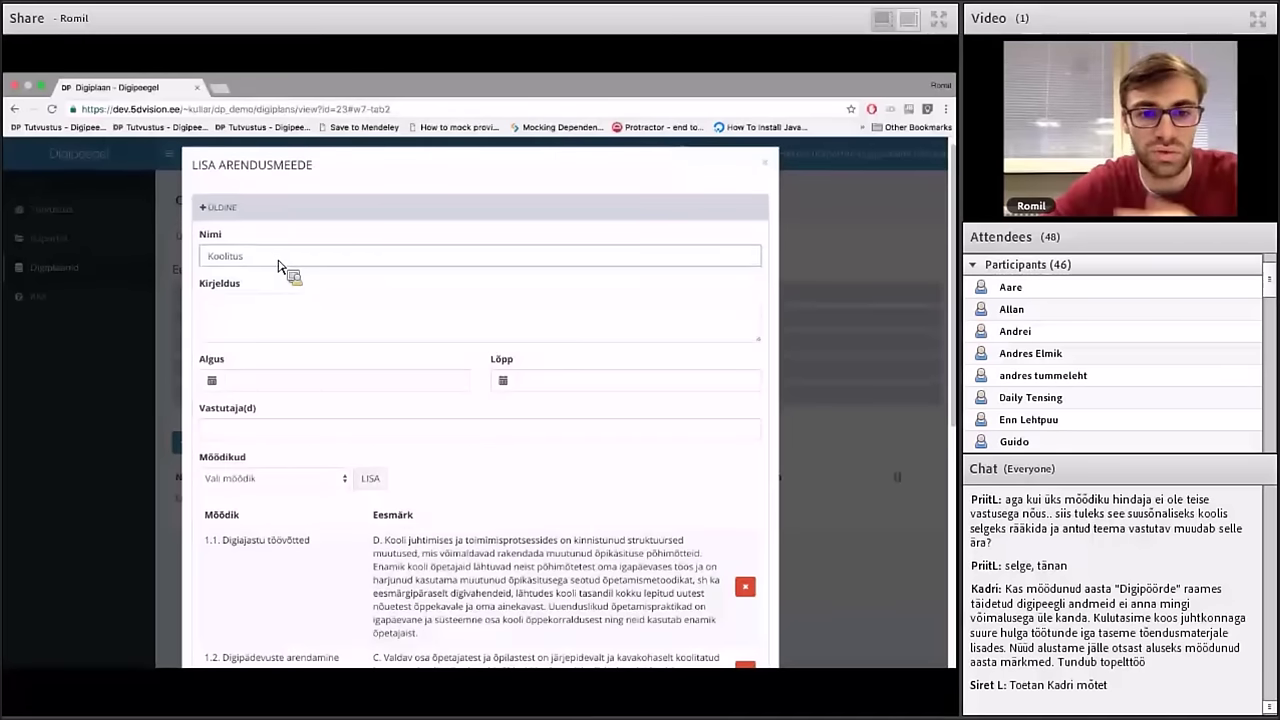
pyautogui.click(277, 322)
pyautogui.write('Kirjedus')
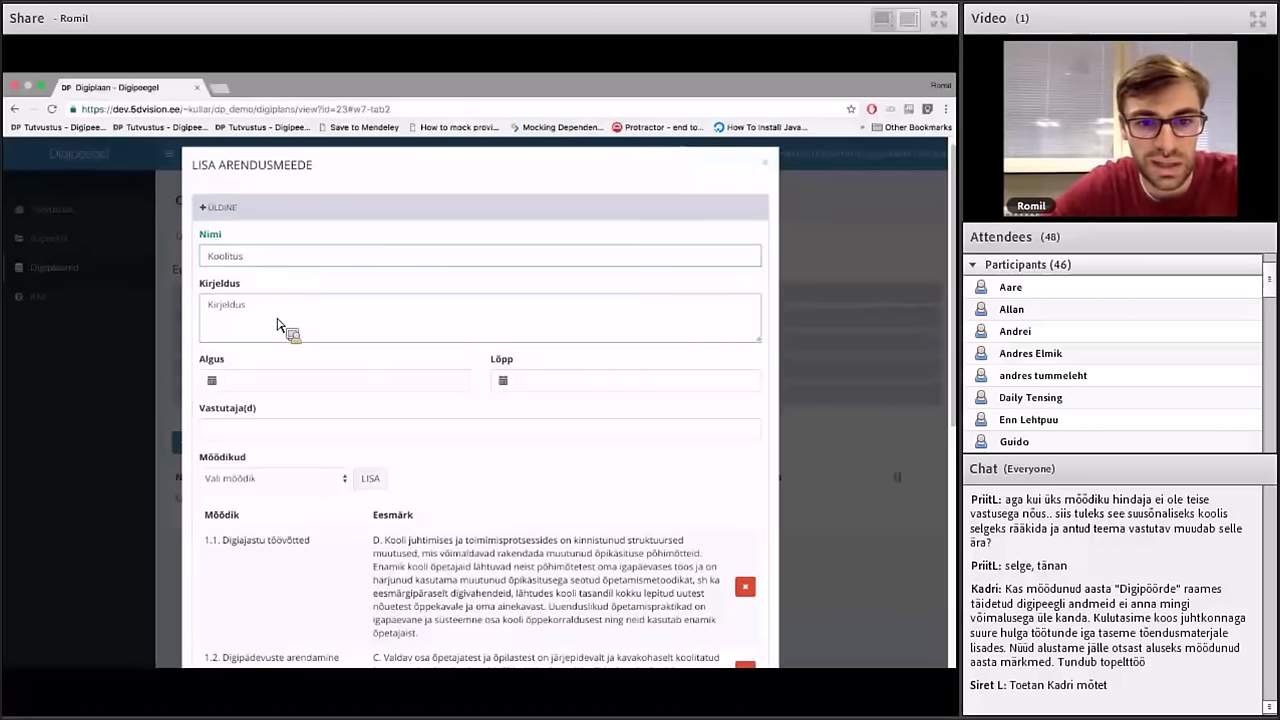
# Set the period December 2016 to January 2017 and make Haridustehnoloog responsible
pyautogui.click(293, 382)
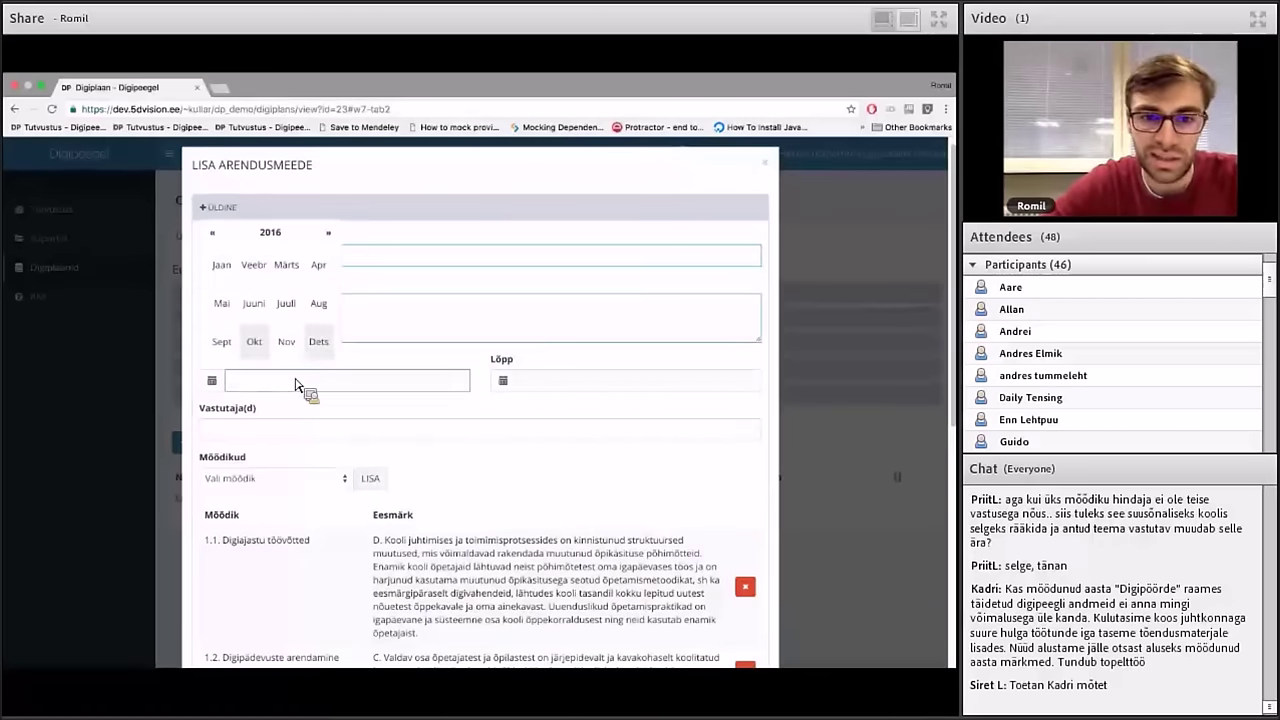
pyautogui.click(318, 341)
pyautogui.click(540, 382)
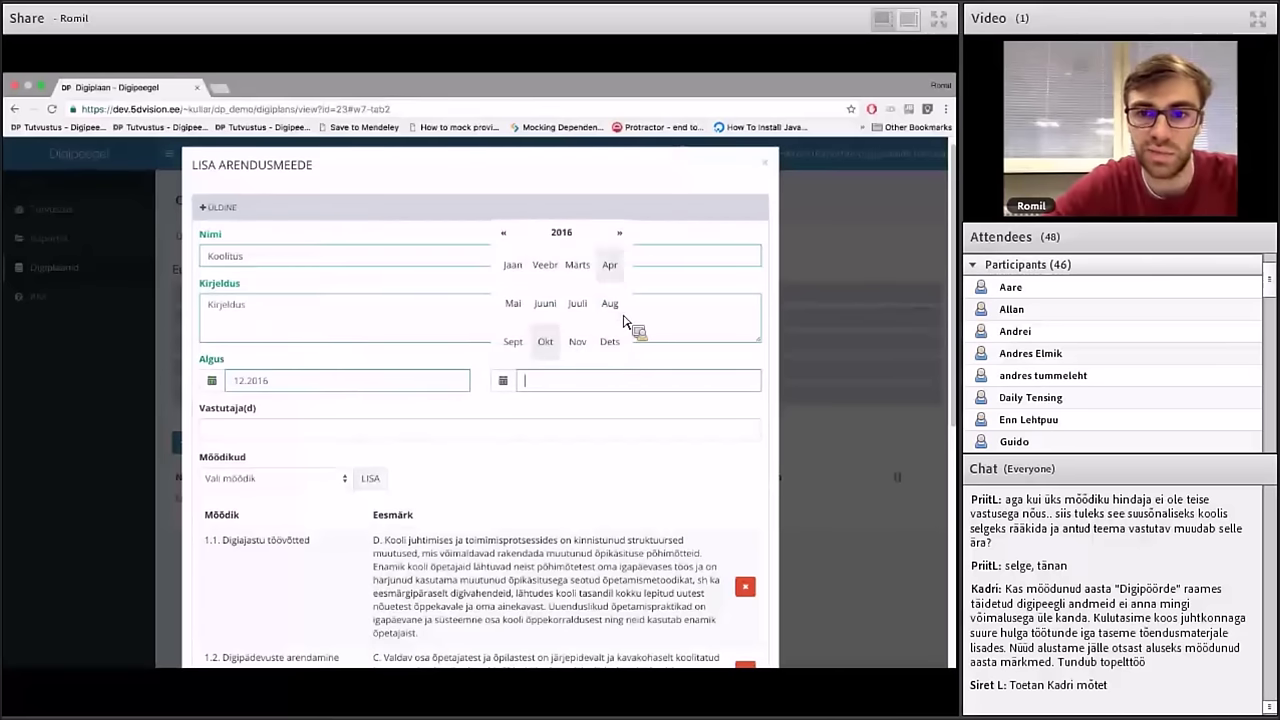
pyautogui.click(620, 233)
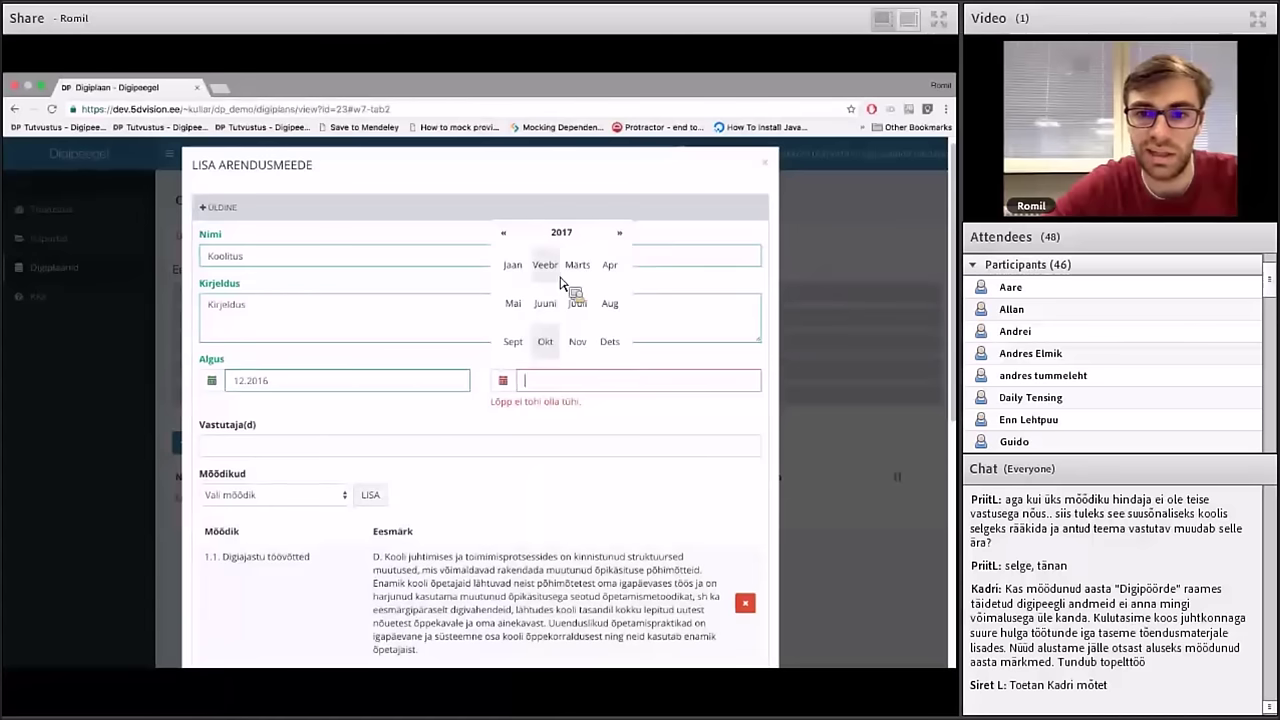
pyautogui.click(512, 265)
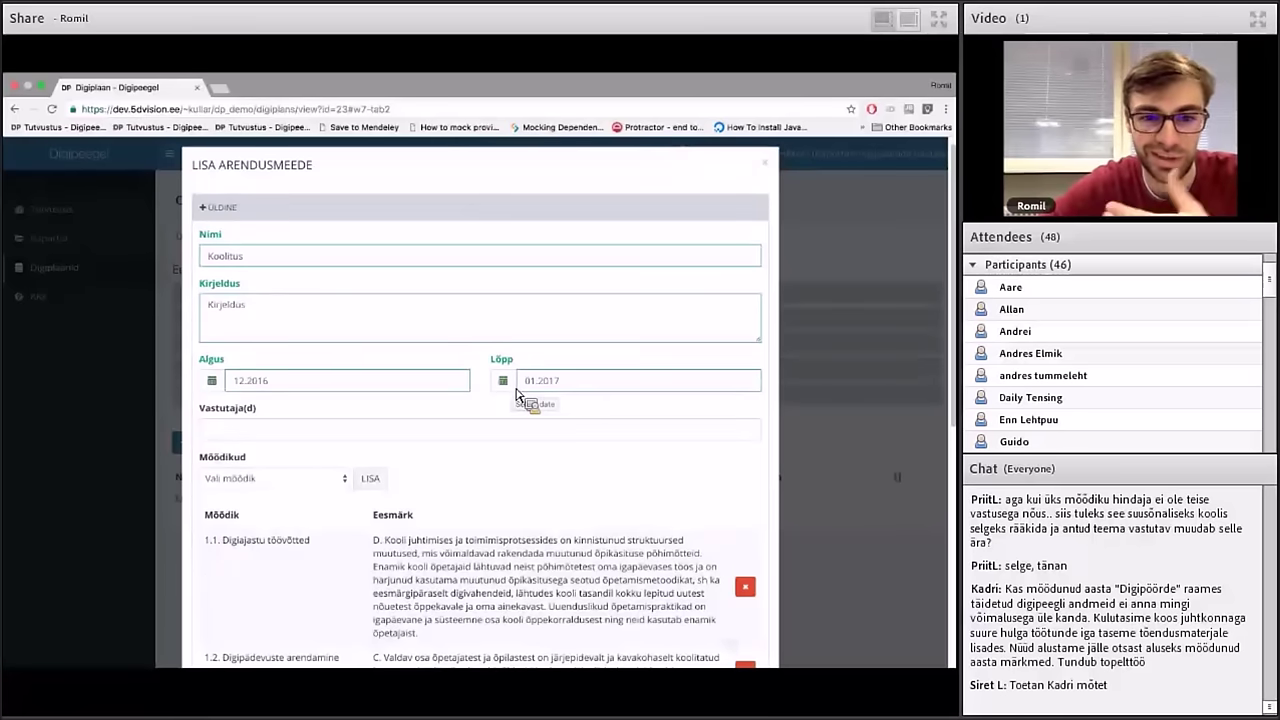
pyautogui.click(443, 433)
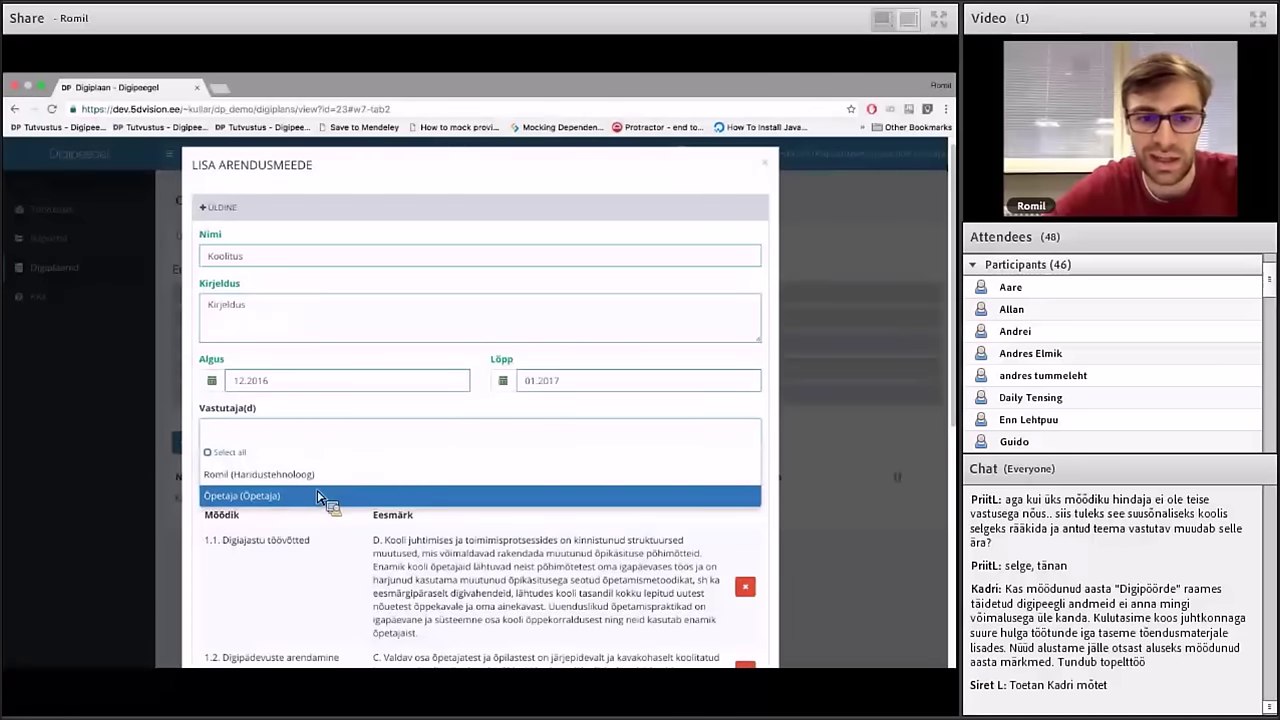
pyautogui.press('Up')
pyautogui.press('Return')
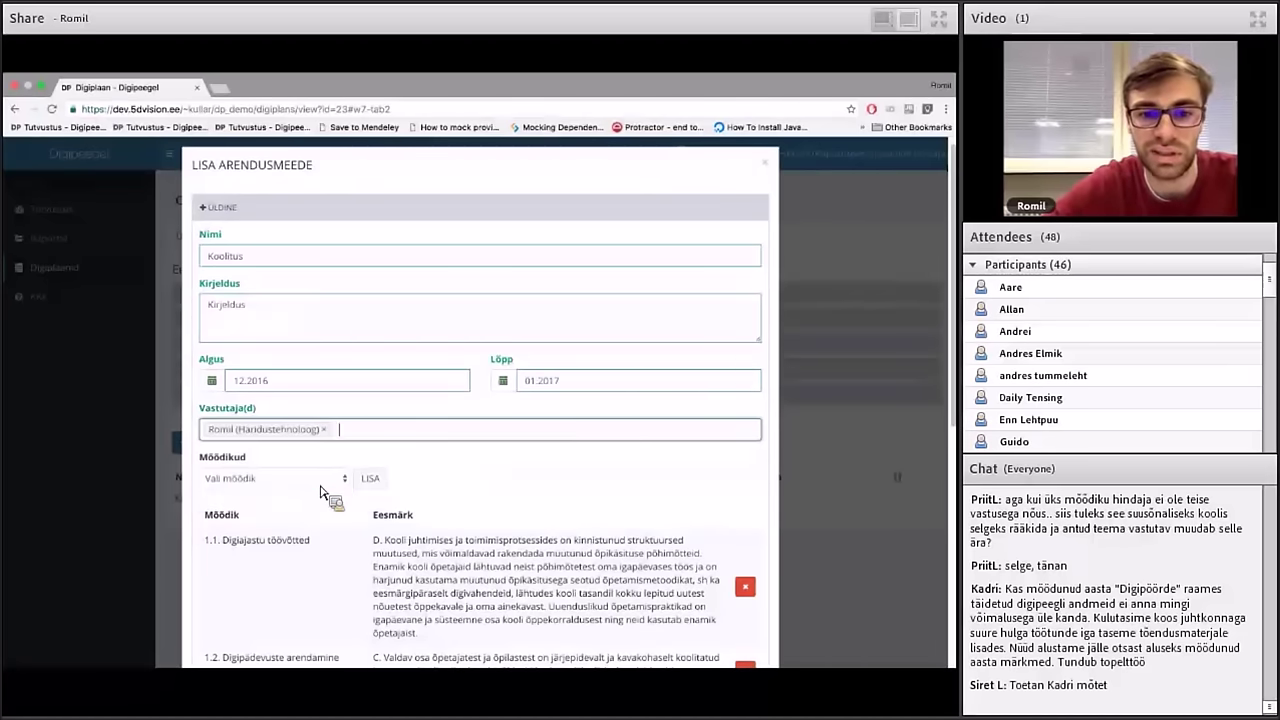
# Remove the 1.4 Õpilase roll and 1.5 Õppekorraldus rows from the metrics table
pyautogui.scroll(-5, 396, 461)
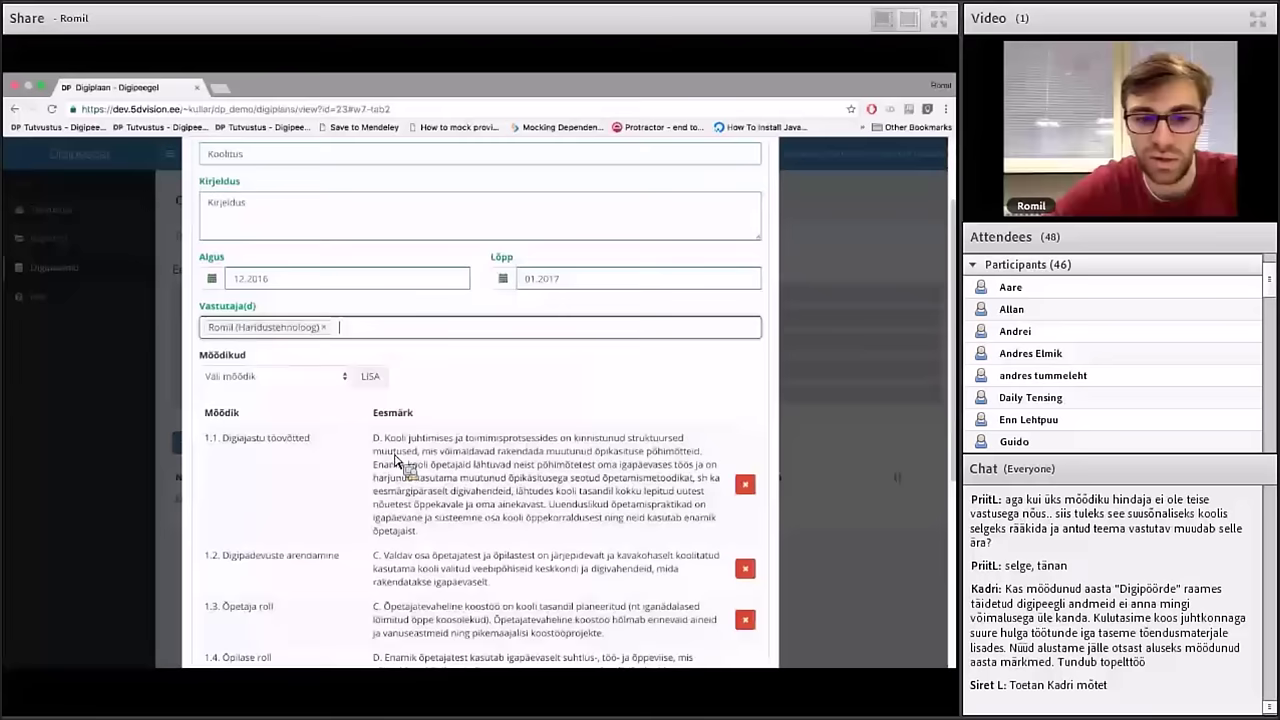
pyautogui.scroll(1, 396, 461)
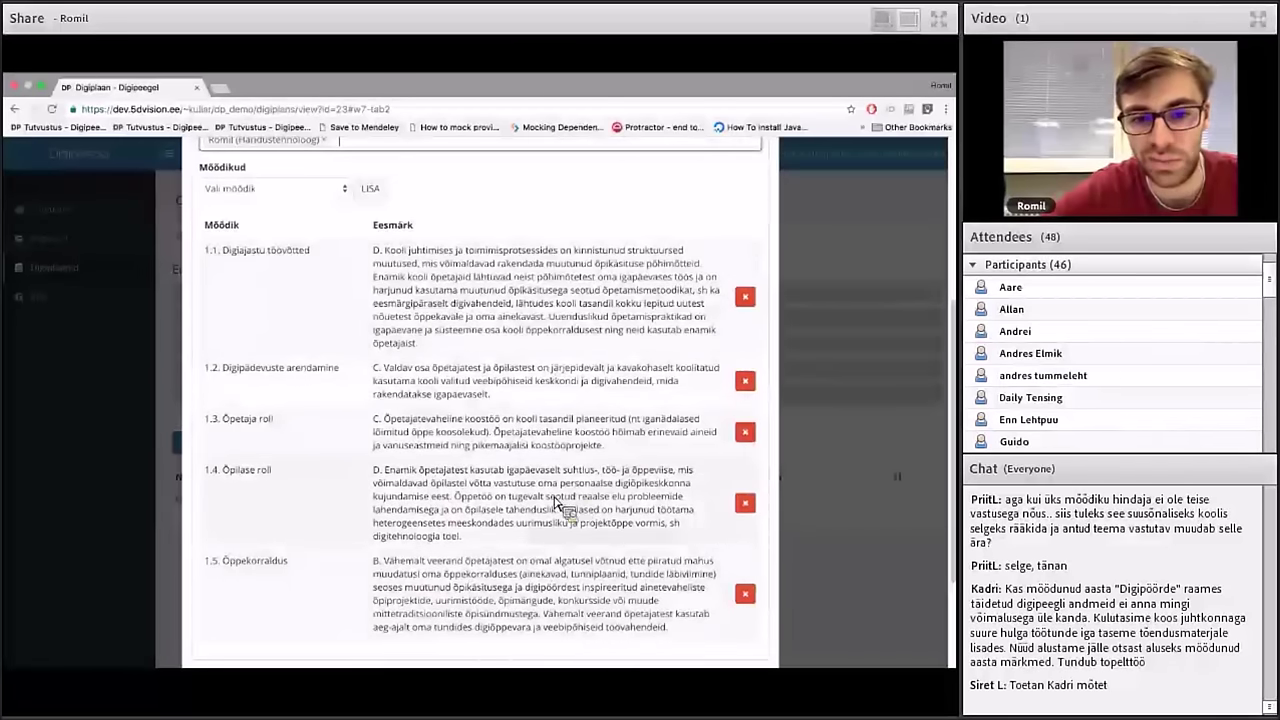
pyautogui.scroll(3, 480, 435)
pyautogui.scroll(1, 470, 435)
pyautogui.scroll(-3, 470, 435)
pyautogui.scroll(-1, 497, 553)
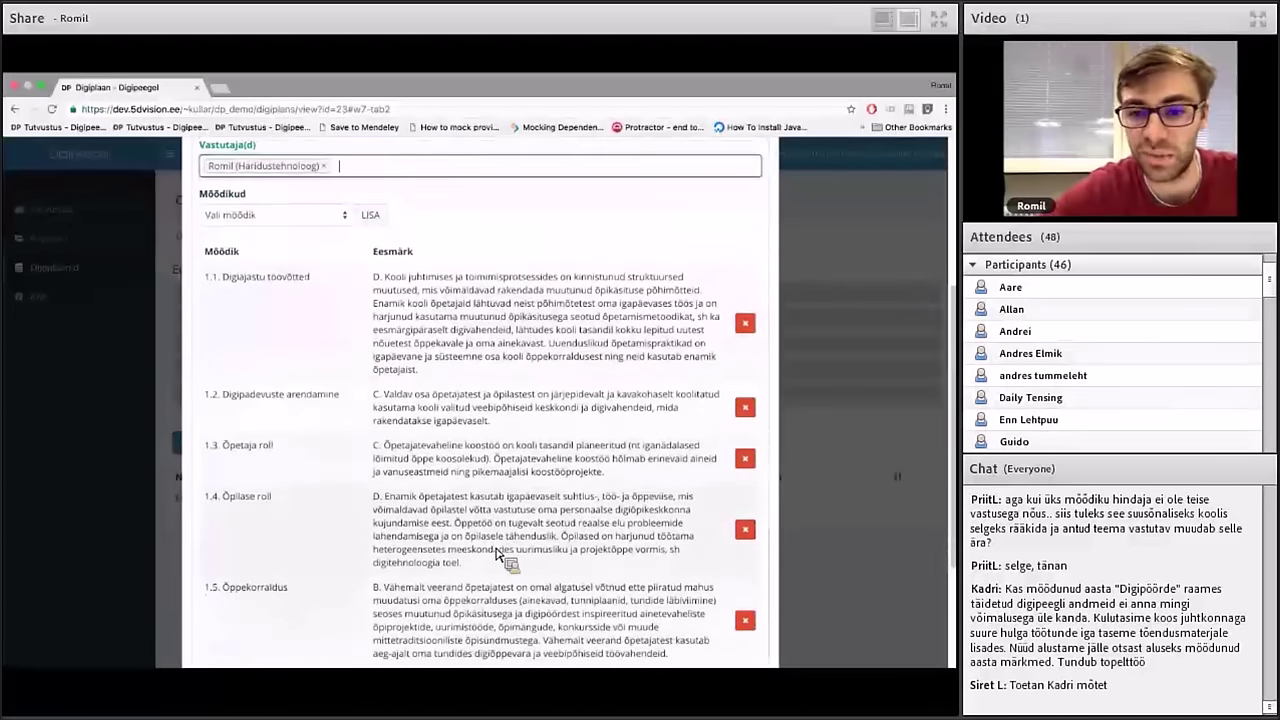
pyautogui.click(746, 530)
pyautogui.click(745, 529)
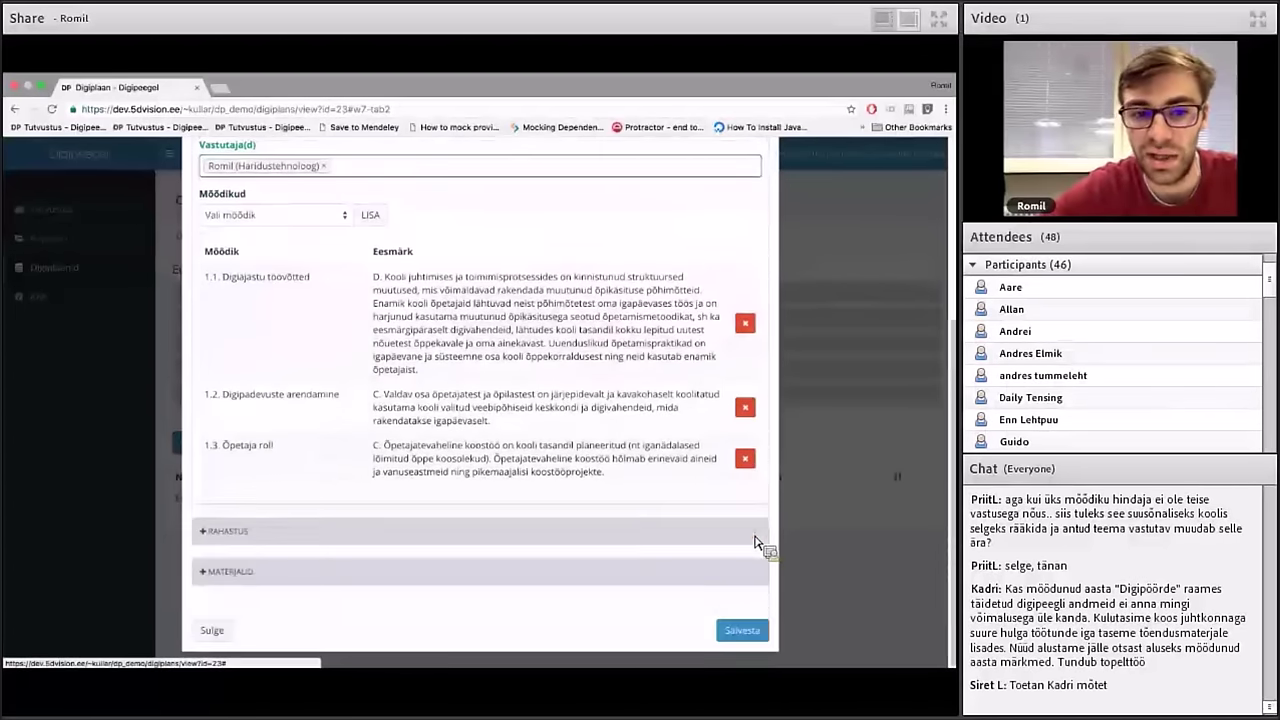
pyautogui.scroll(1, 686, 420)
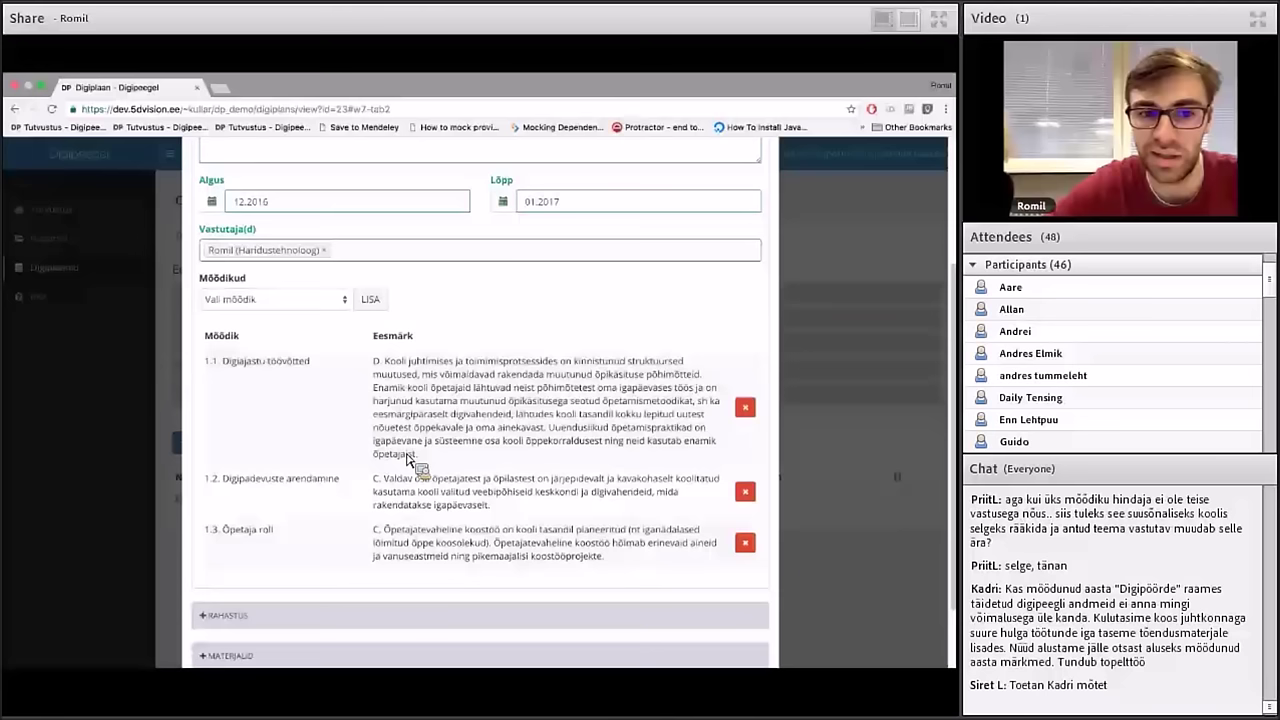
# Attach criterion 1.4 Õpilase roll to the measure's metrics
pyautogui.click(335, 300)
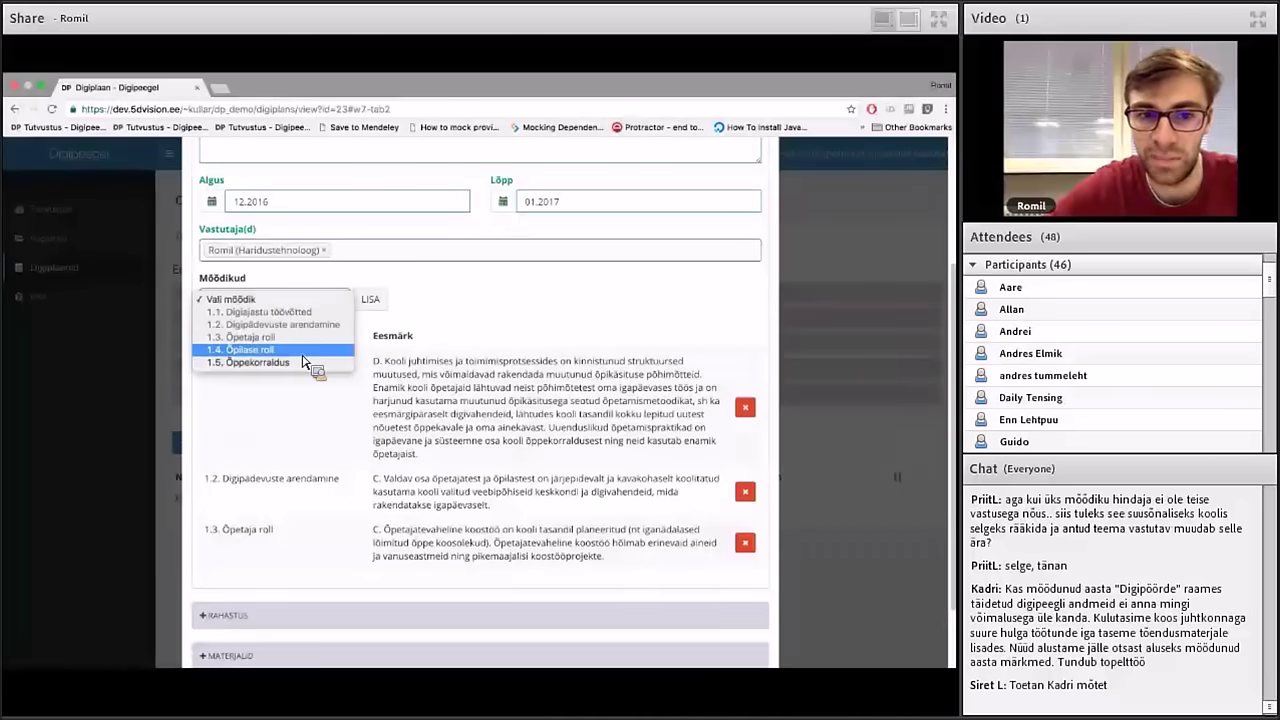
pyautogui.click(303, 350)
pyautogui.click(366, 306)
pyautogui.scroll(-1, 430, 500)
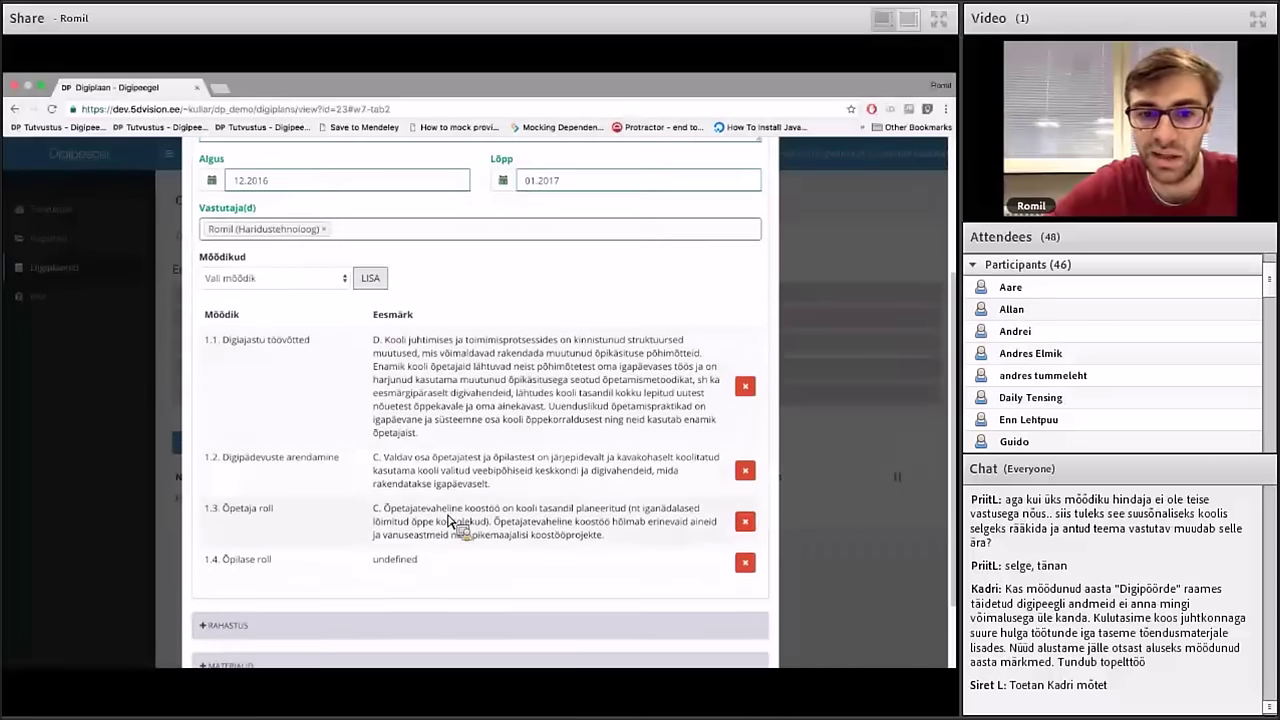
pyautogui.scroll(2, 450, 521)
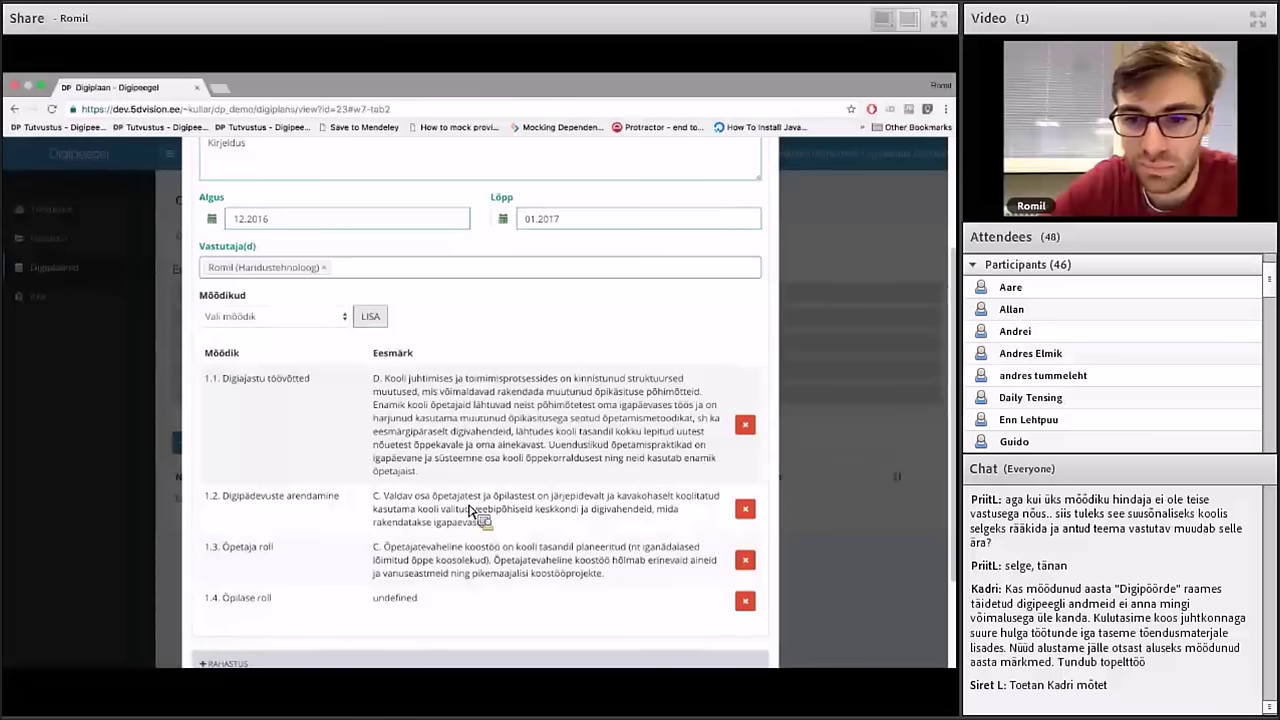
# Remove rows 1.4, 1.3 and 1.2, leaving only 1.1 Digiajastu töövõtted
pyautogui.click(745, 600)
pyautogui.click(746, 560)
pyautogui.click(745, 509)
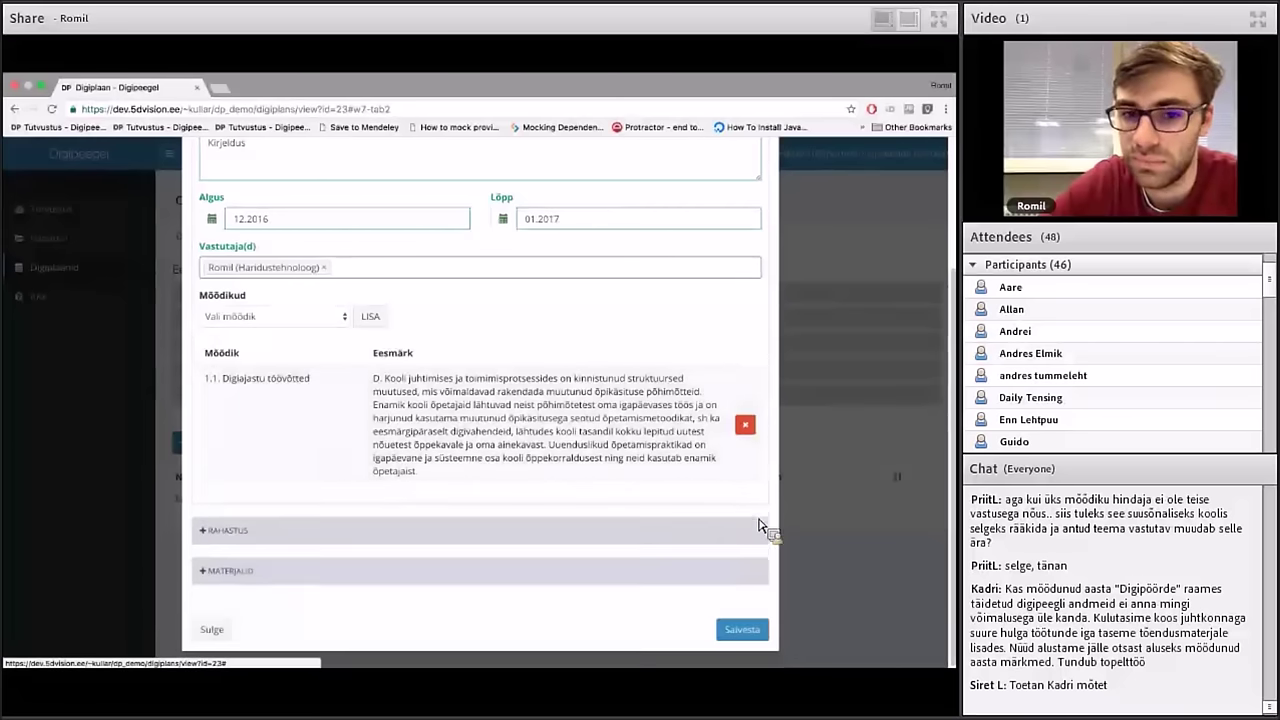
pyautogui.scroll(1, 603, 423)
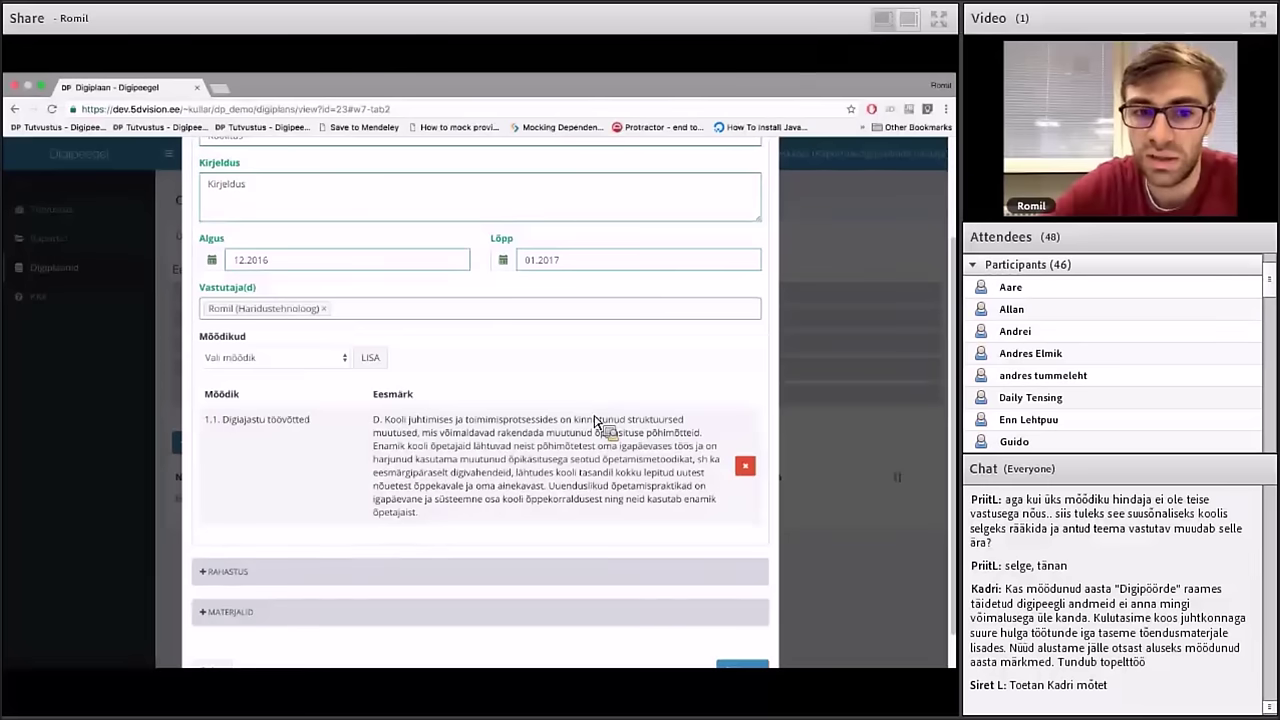
pyautogui.scroll(1, 594, 420)
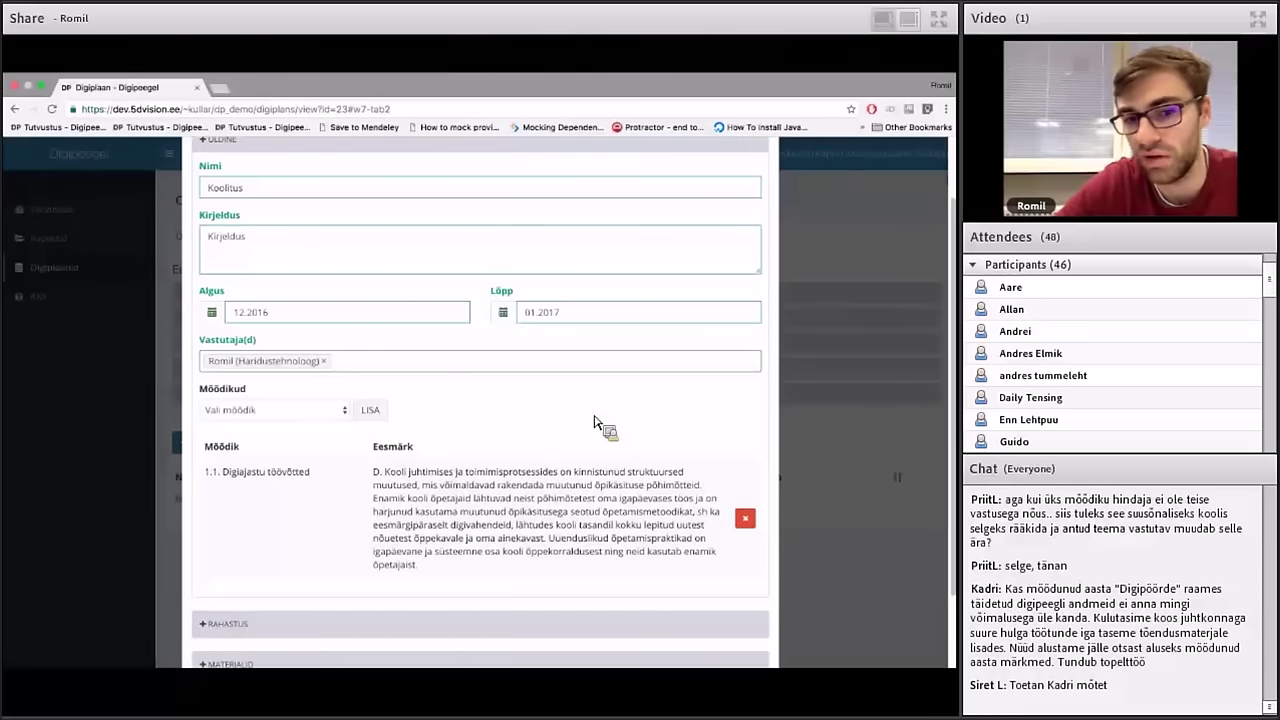
pyautogui.scroll(-2, 594, 420)
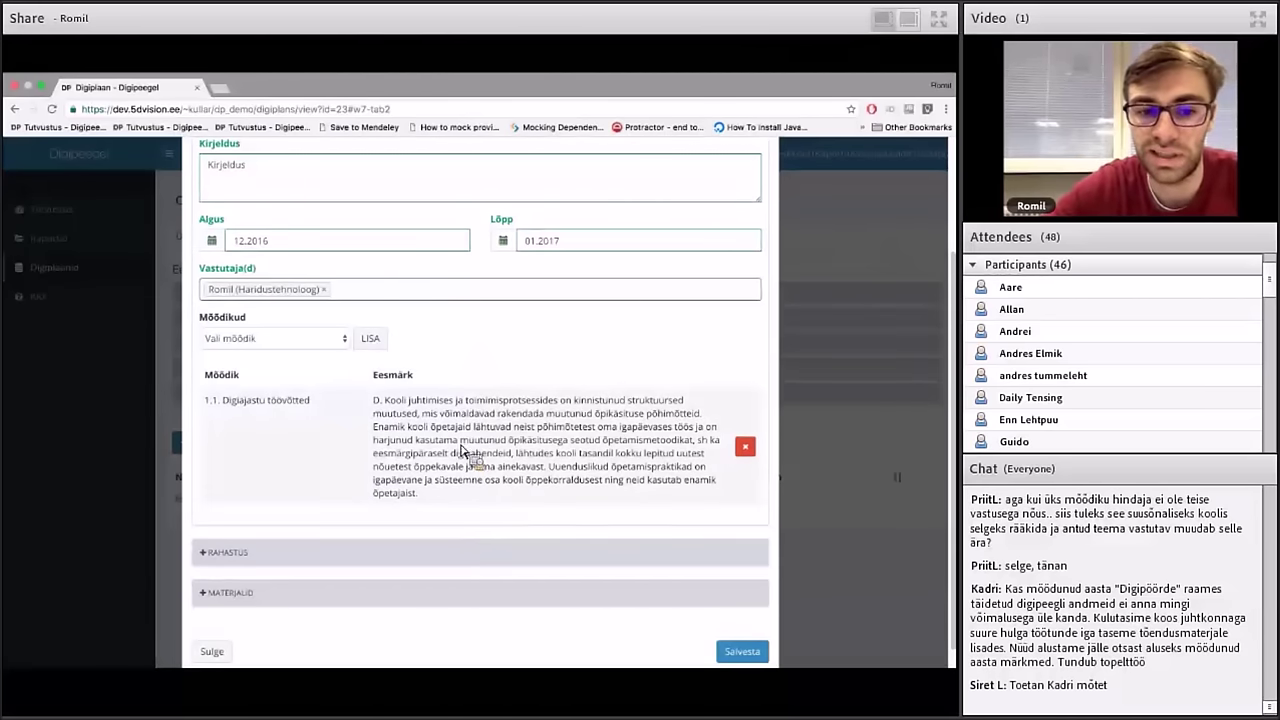
pyautogui.scroll(-2, 453, 470)
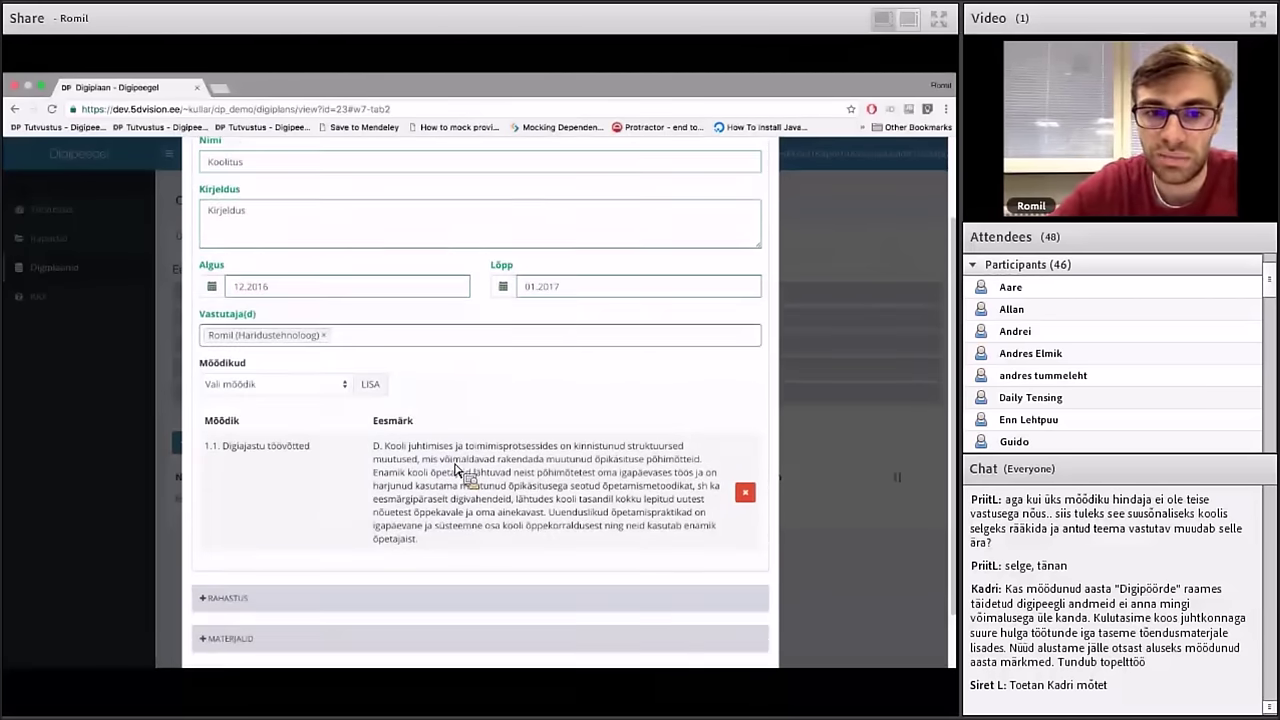
# Expand the Rahastus section and browse the funding-source list without choosing one
pyautogui.click(234, 530)
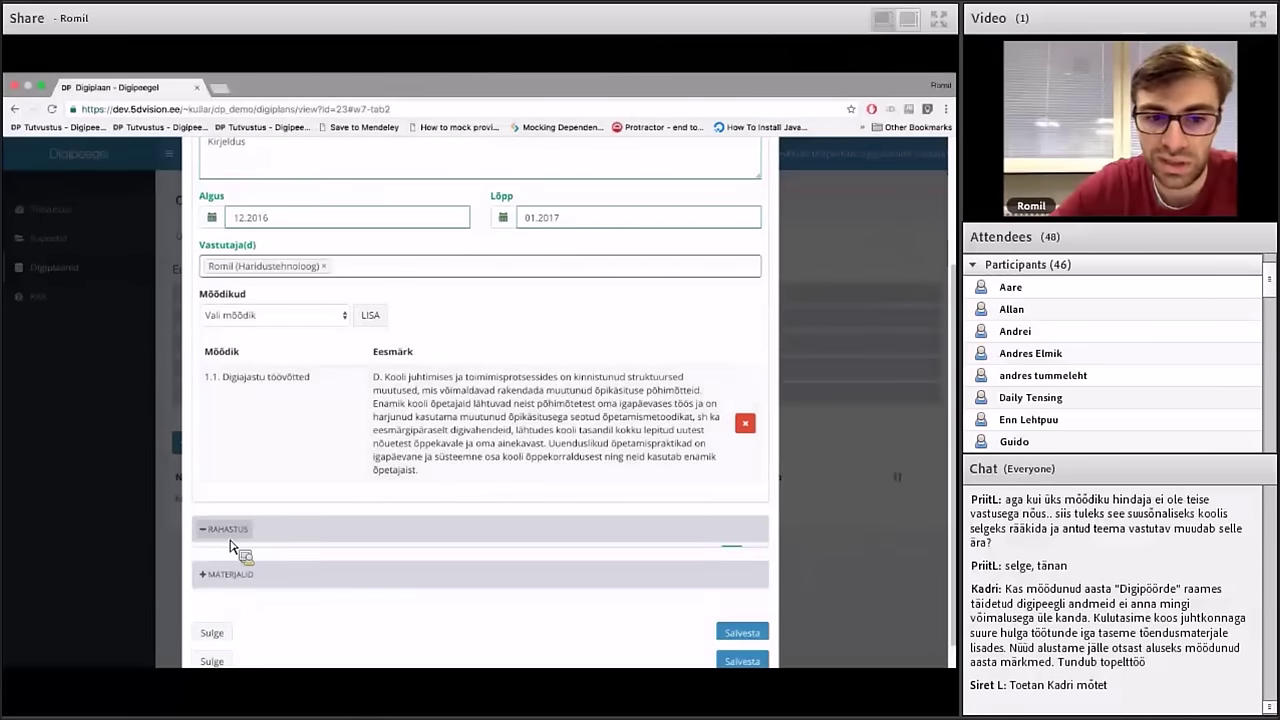
pyautogui.scroll(-3, 240, 545)
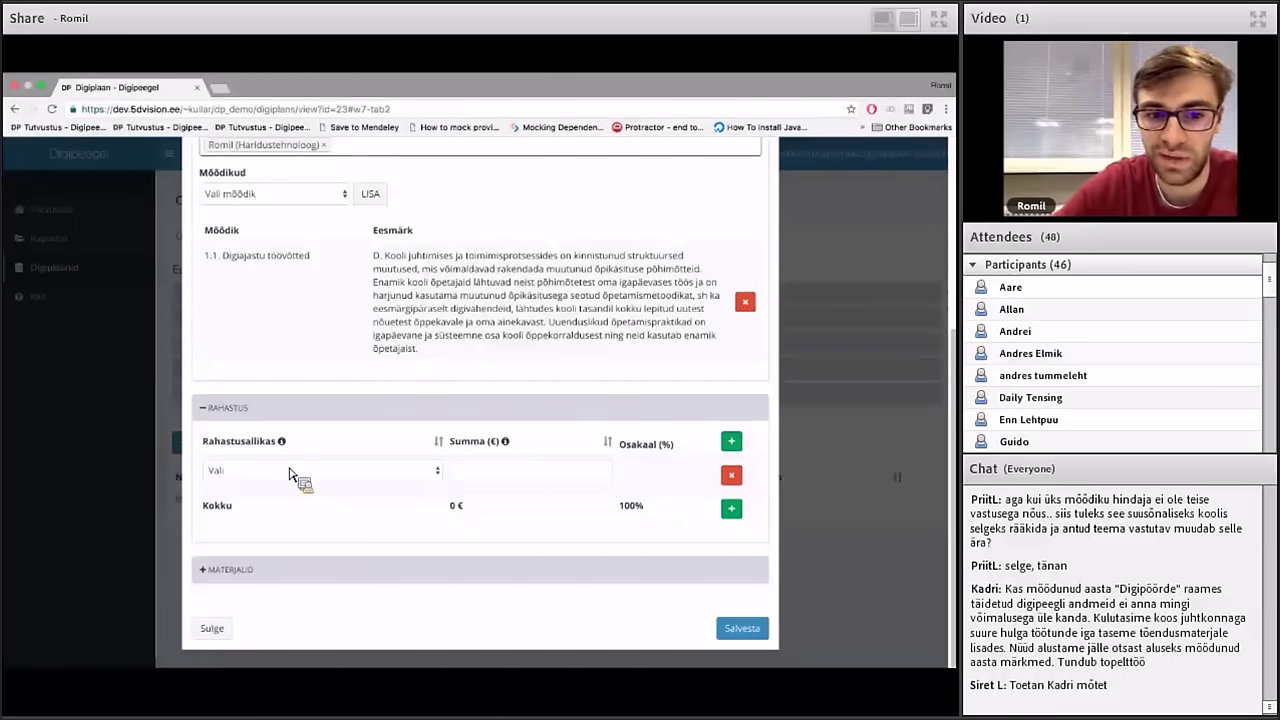
pyautogui.click(310, 479)
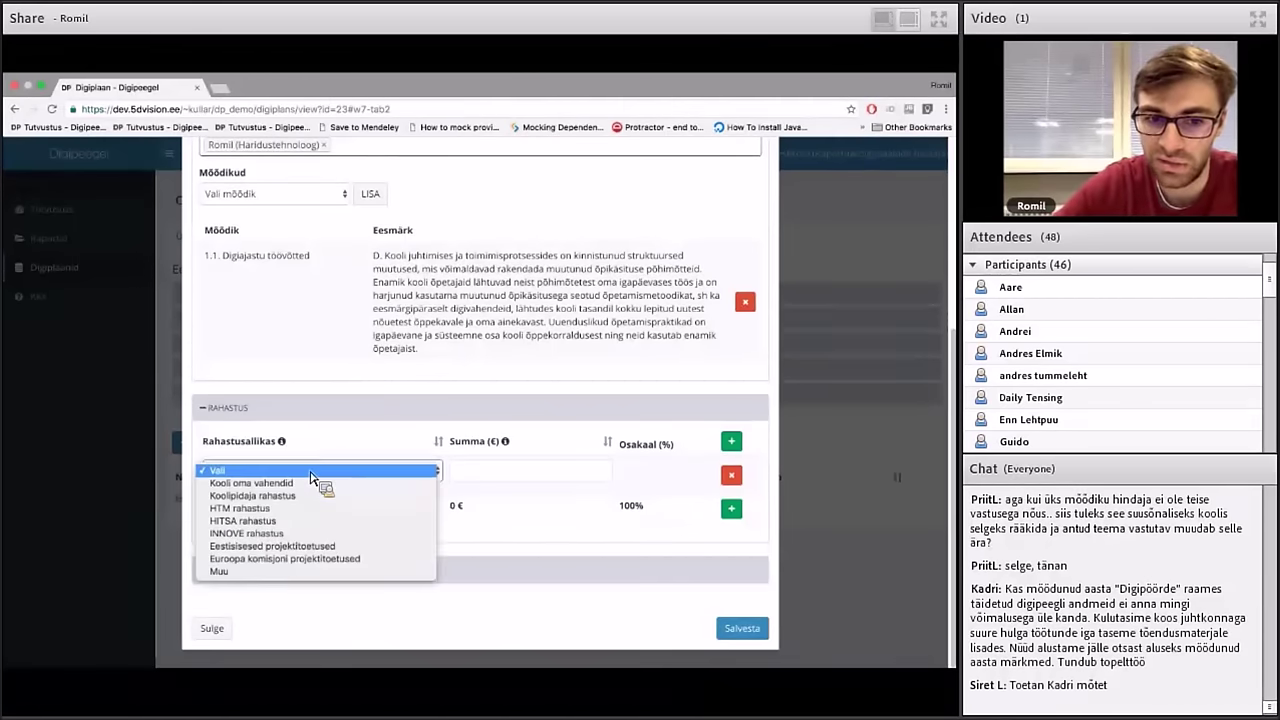
pyautogui.click(320, 477)
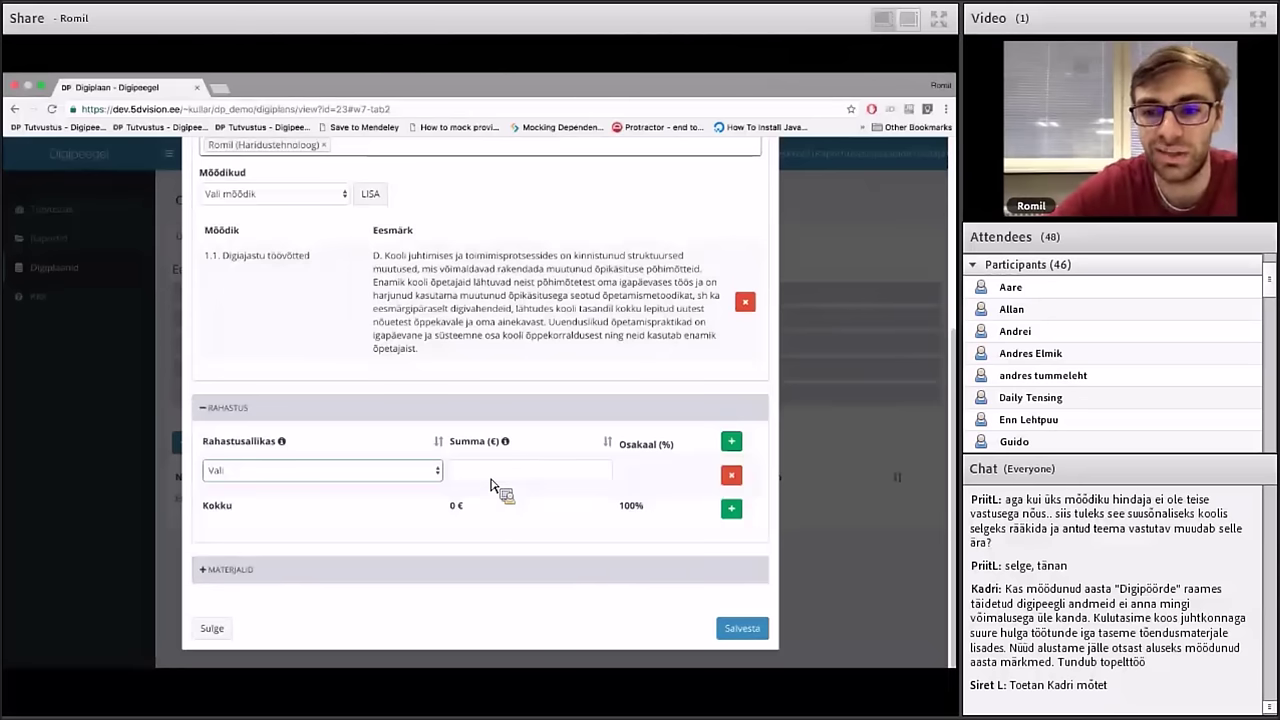
pyautogui.click(434, 472)
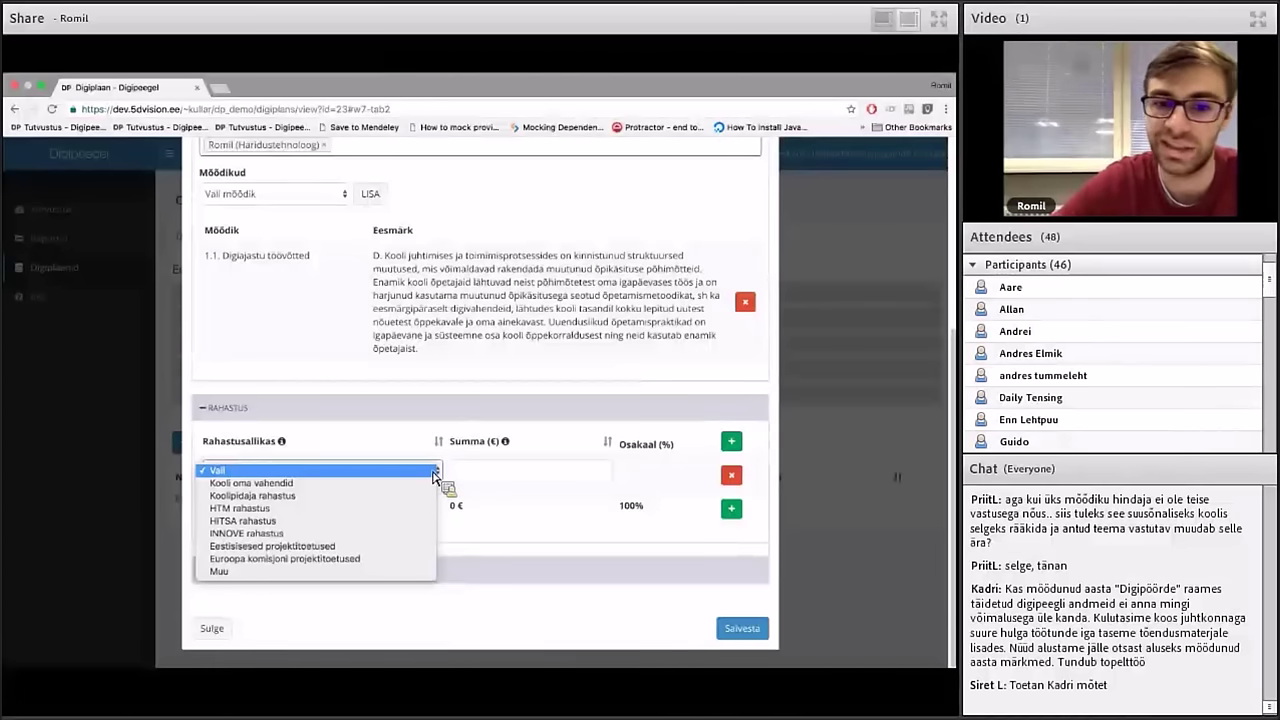
pyautogui.click(511, 486)
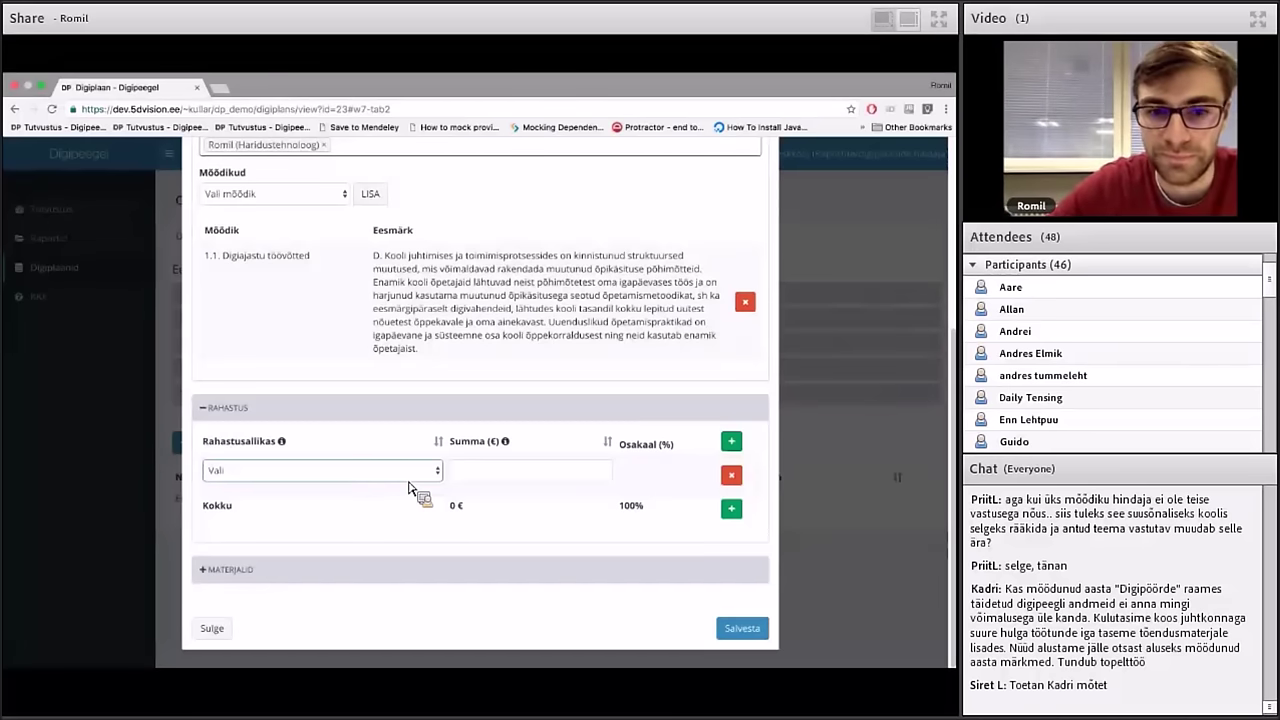
# Add funding sources Kooli oma vahendid and Koolipidaja rahastus, then save the Koolitus measure
pyautogui.click(410, 474)
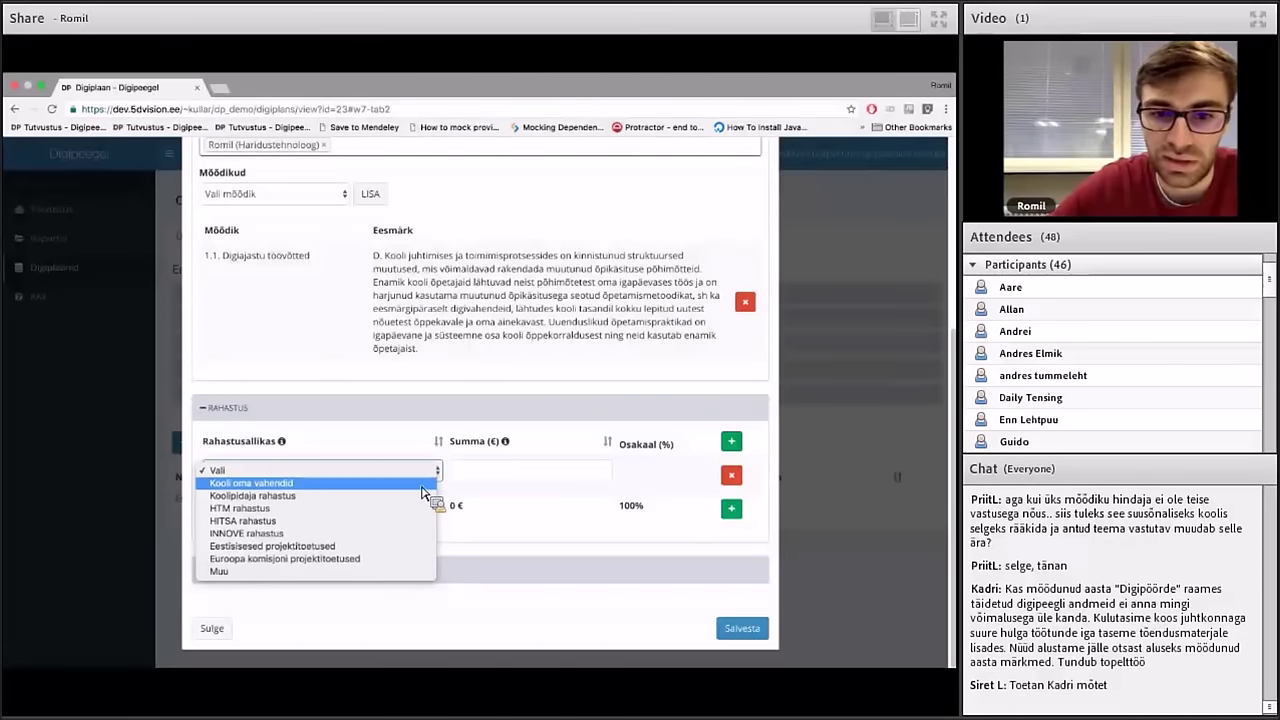
pyautogui.click(424, 487)
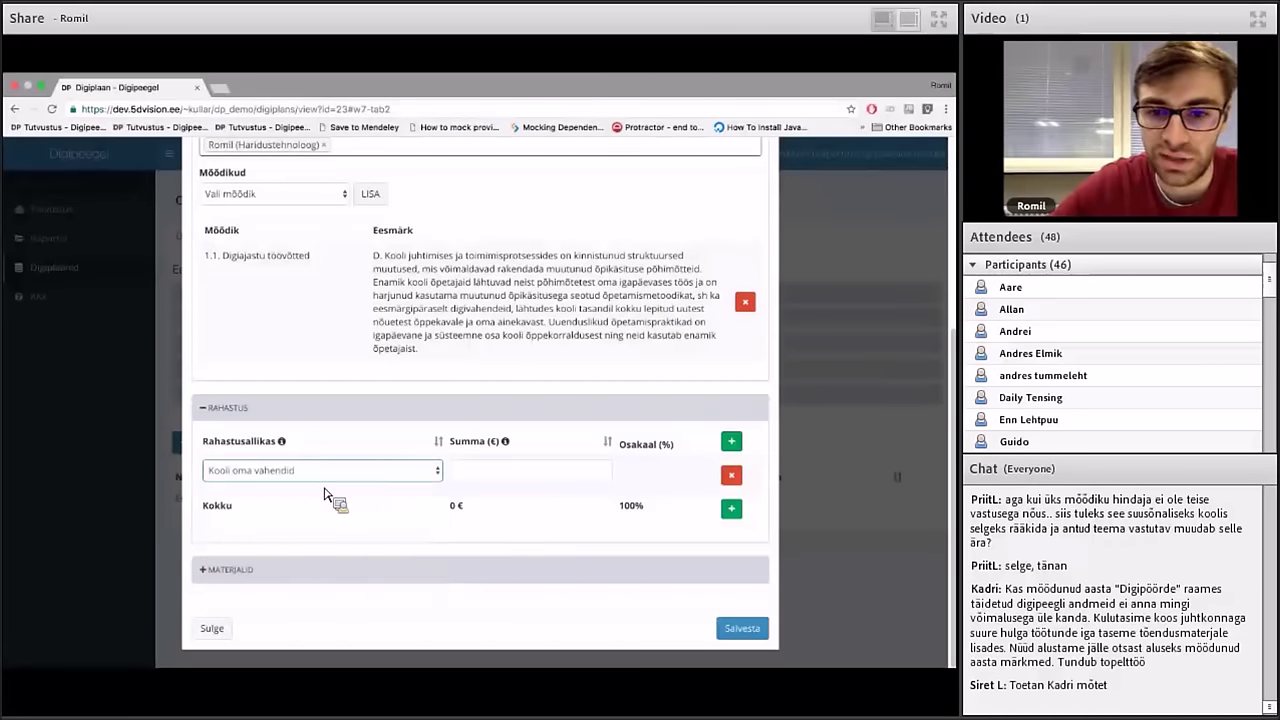
pyautogui.click(731, 508)
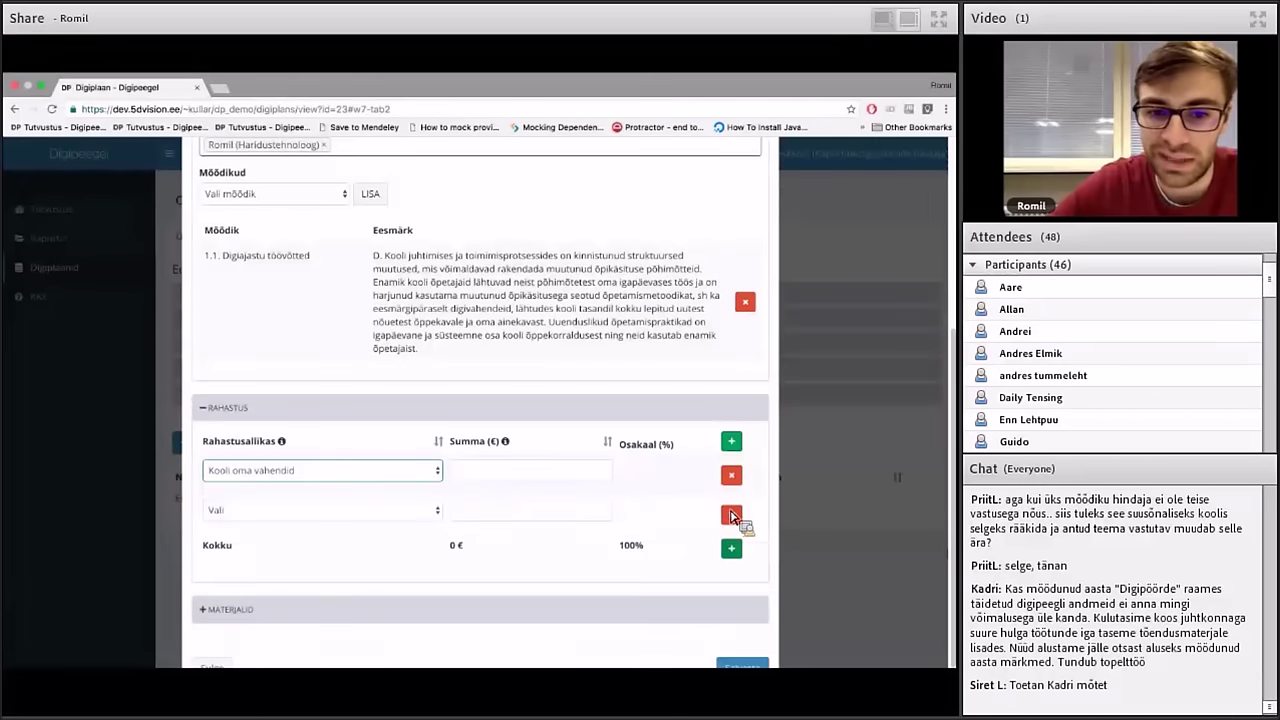
pyautogui.click(420, 514)
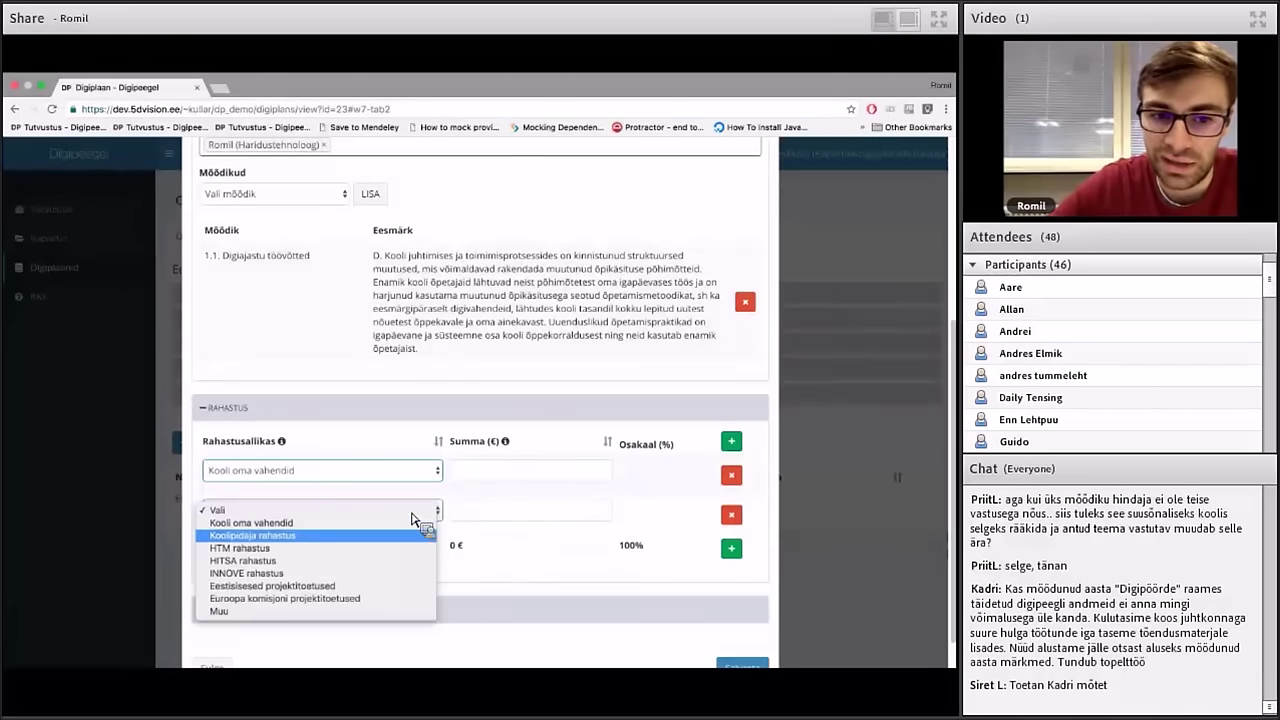
pyautogui.click(281, 539)
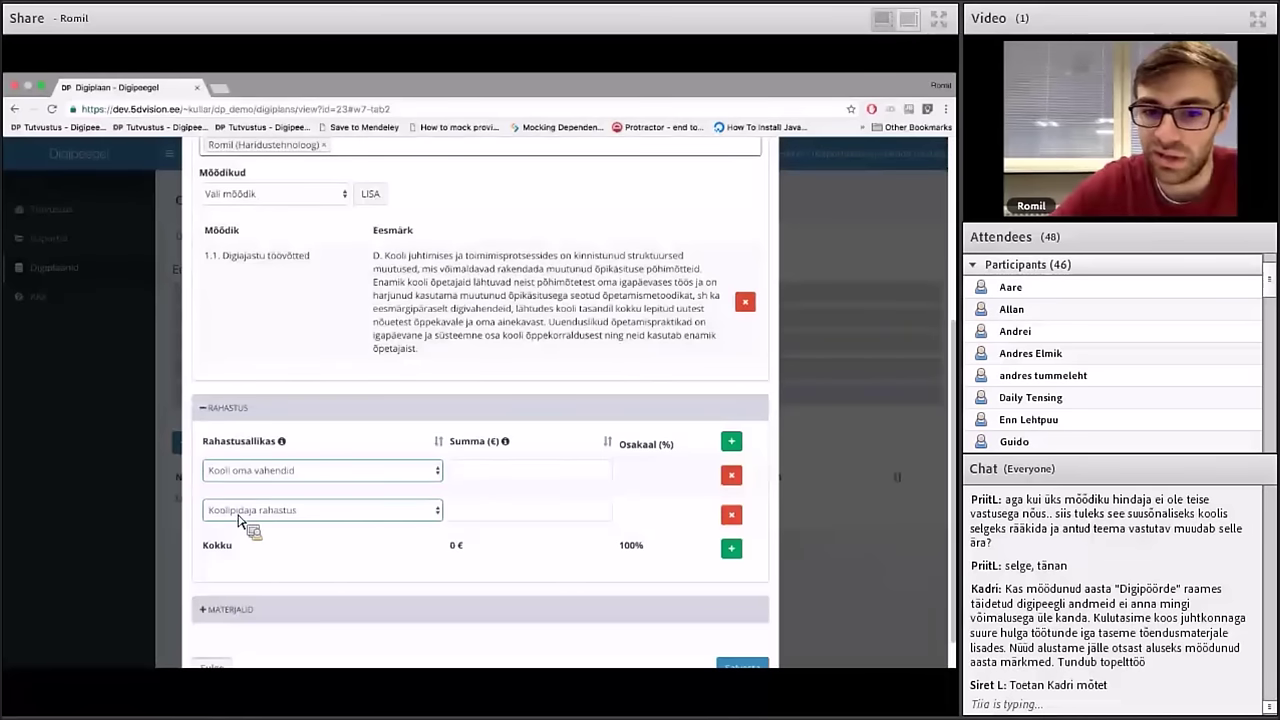
pyautogui.scroll(-1, 470, 520)
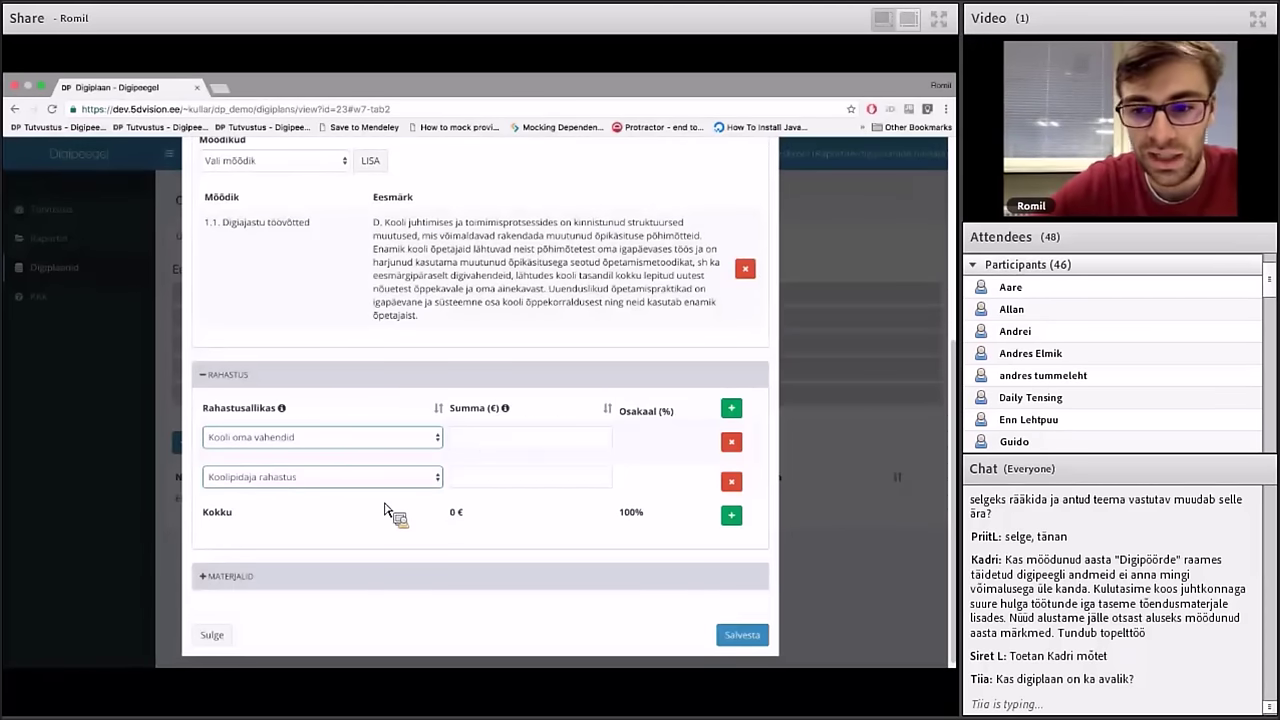
pyautogui.click(762, 638)
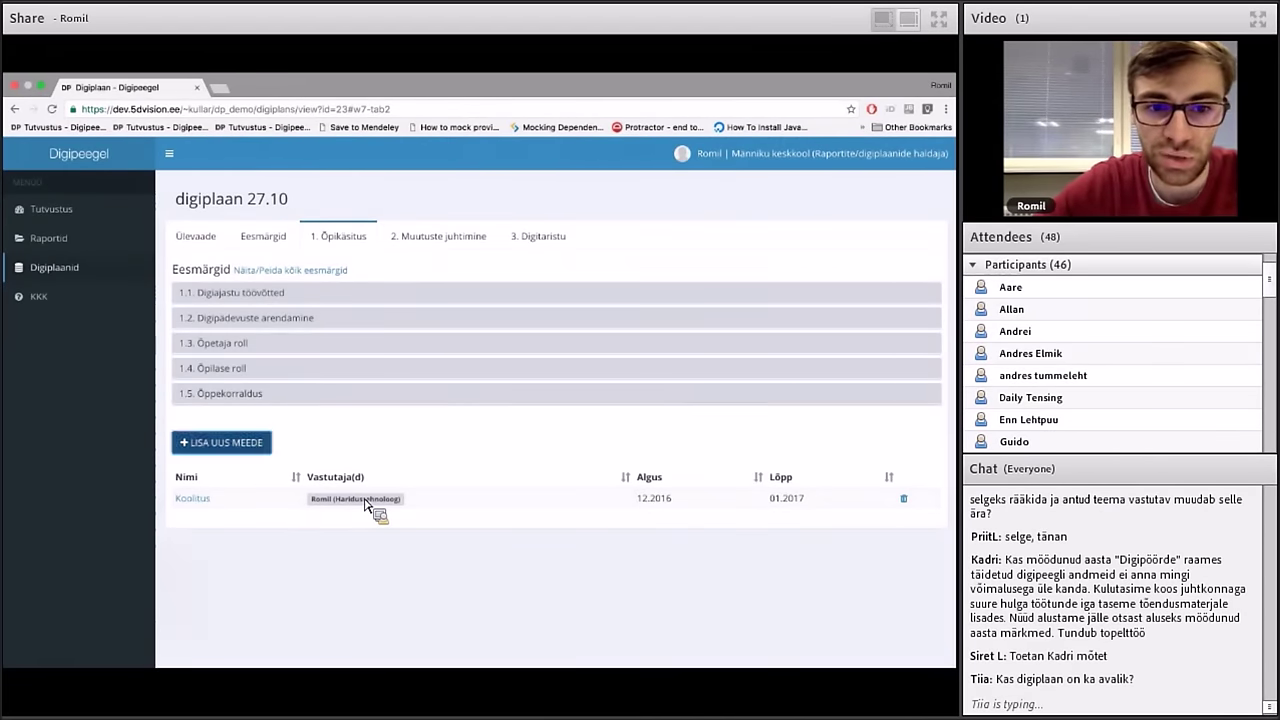
# Start a new measure named 'kiiresti' running from 08.2016 to 11.2016
pyautogui.click(255, 444)
pyautogui.write('kiiresti')
pyautogui.press('Tab')
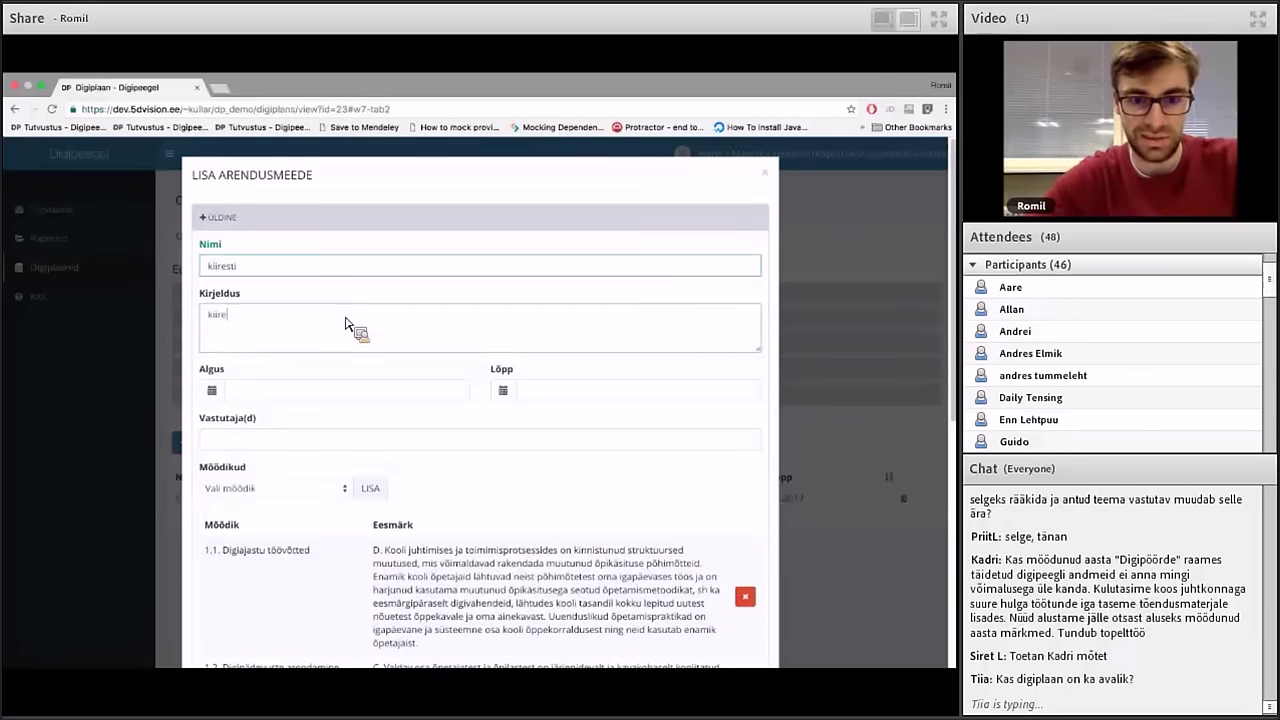
pyautogui.click(324, 400)
pyautogui.click(318, 313)
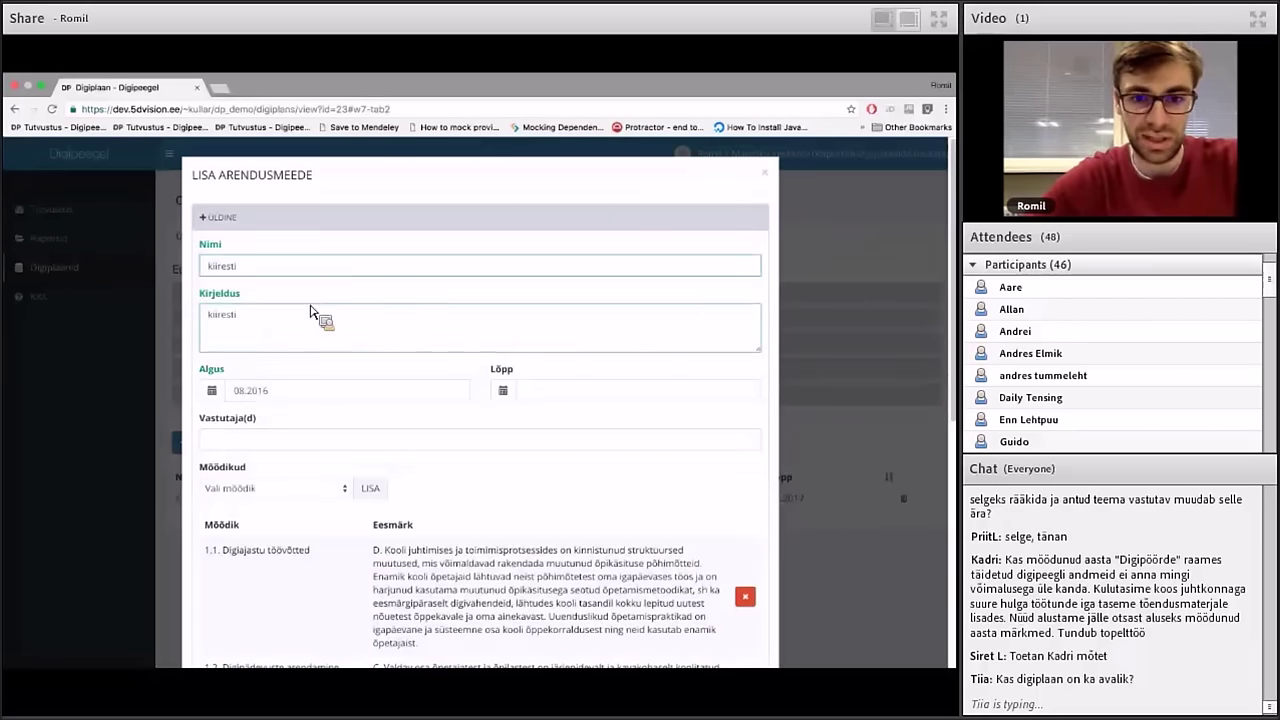
pyautogui.click(600, 396)
pyautogui.click(582, 354)
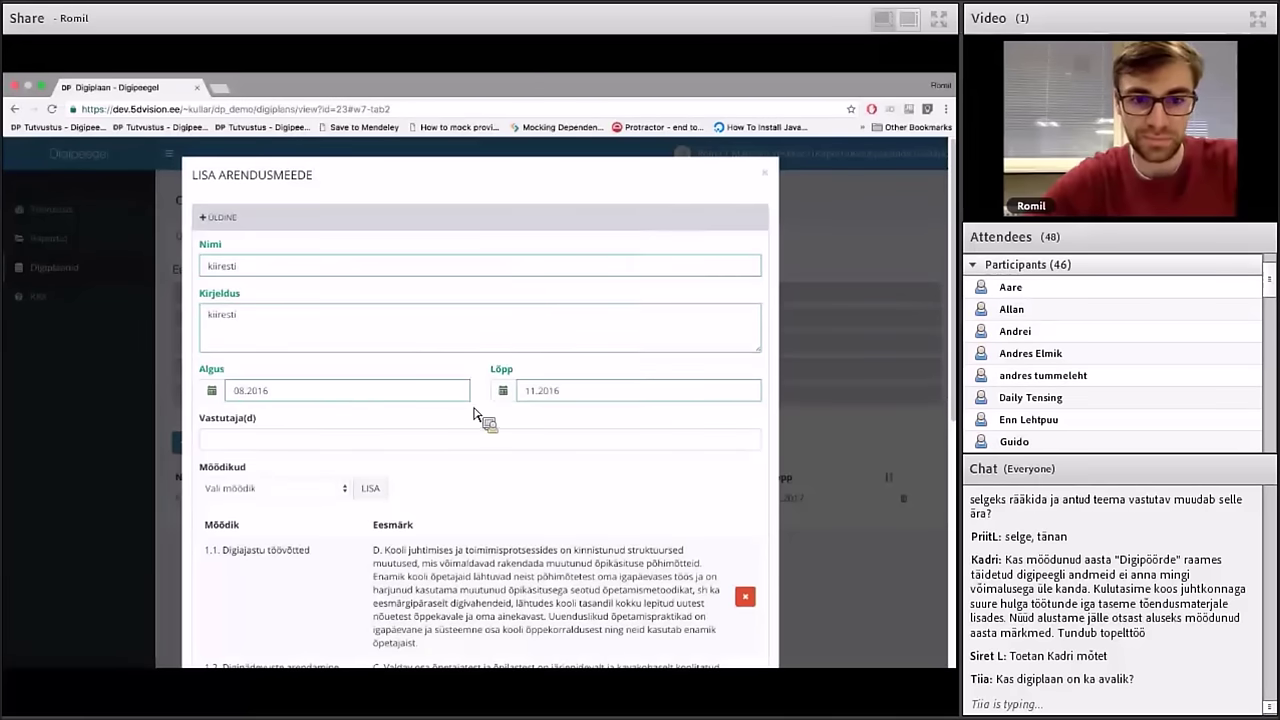
# Make the educational technologist responsible, fund it from Kooli oma vahendid, and save the measure
pyautogui.click(476, 440)
pyautogui.click(433, 484)
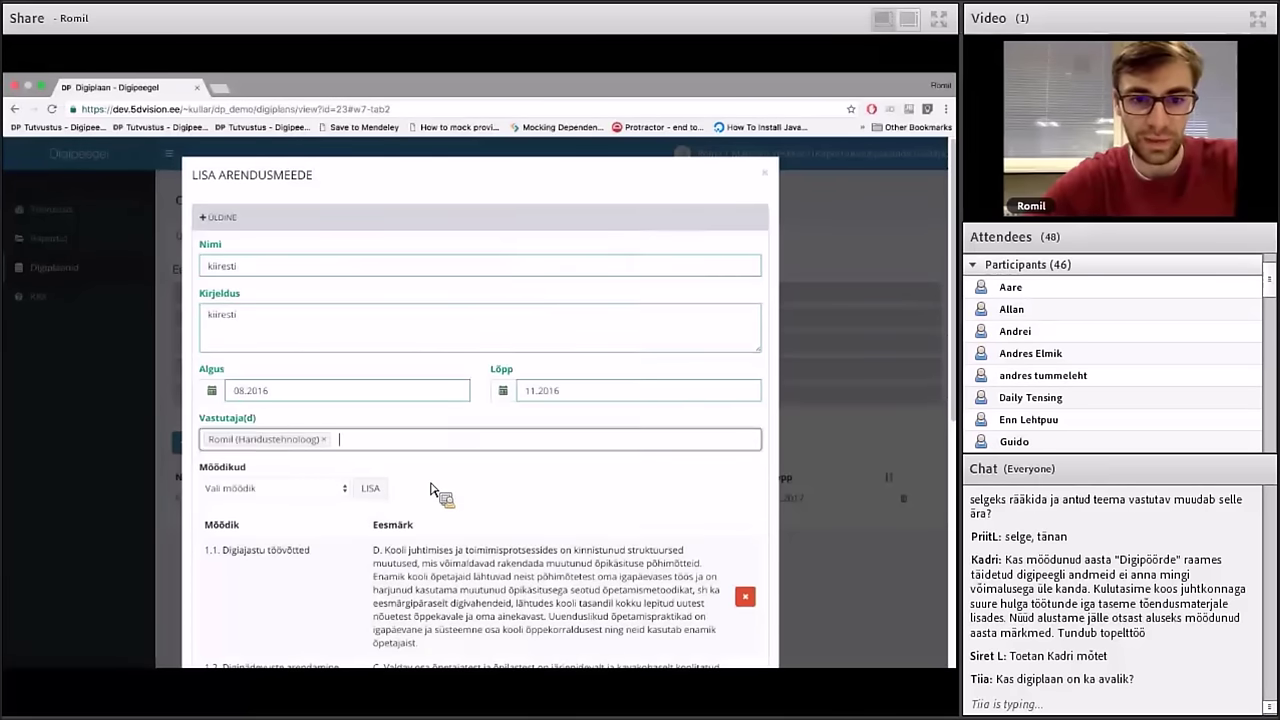
pyautogui.scroll(-1, 437, 491)
pyautogui.scroll(-3, 335, 412)
pyautogui.scroll(-1, 335, 412)
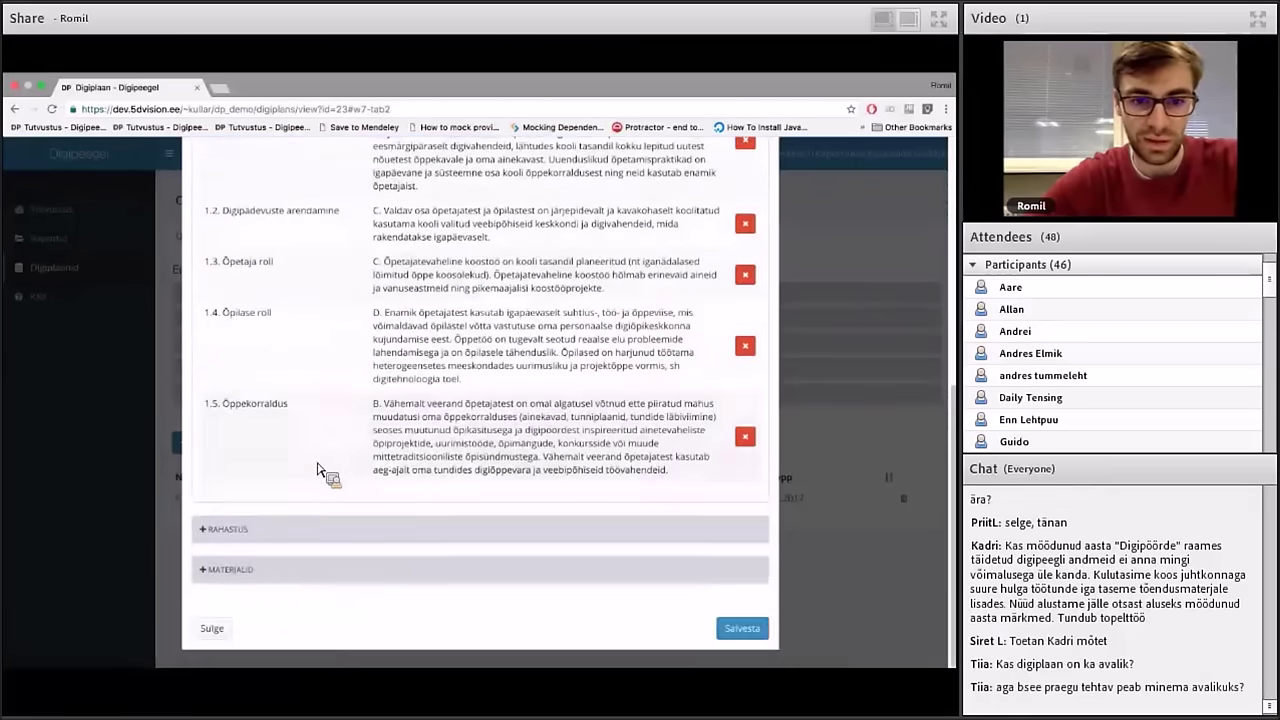
pyautogui.click(252, 532)
pyautogui.scroll(-2, 252, 540)
pyautogui.click(252, 477)
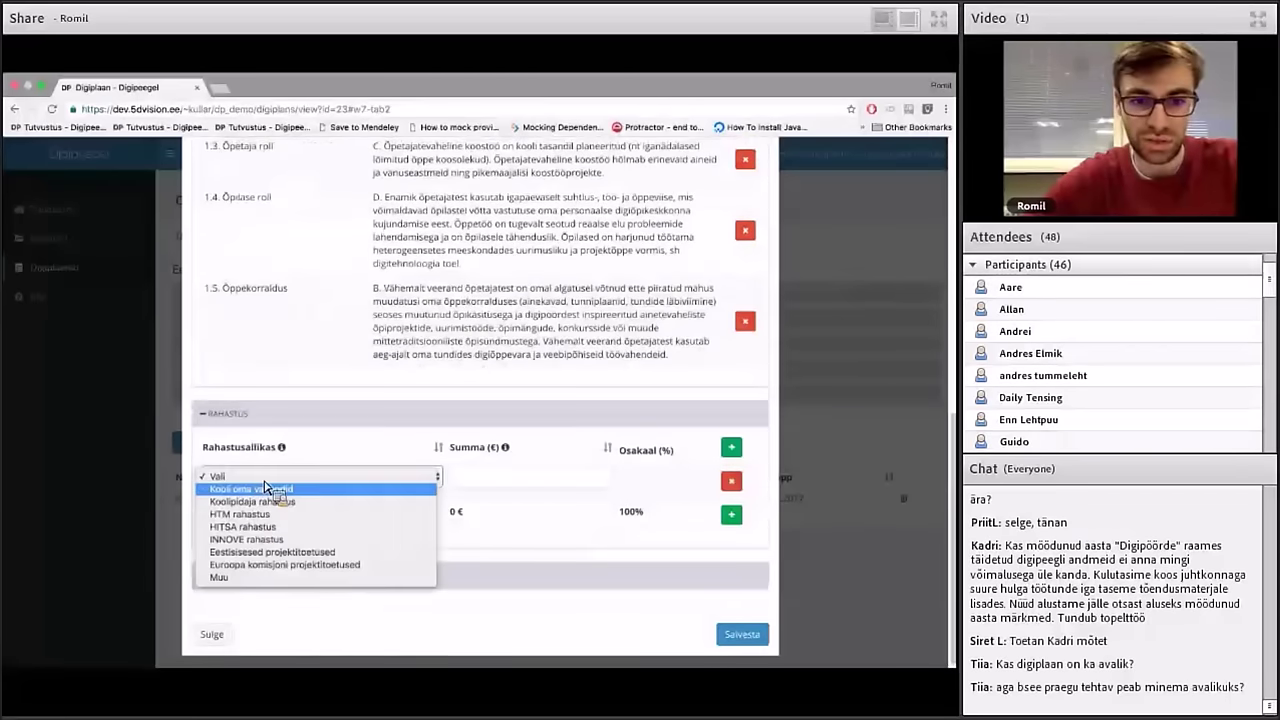
pyautogui.click(251, 489)
pyautogui.click(740, 635)
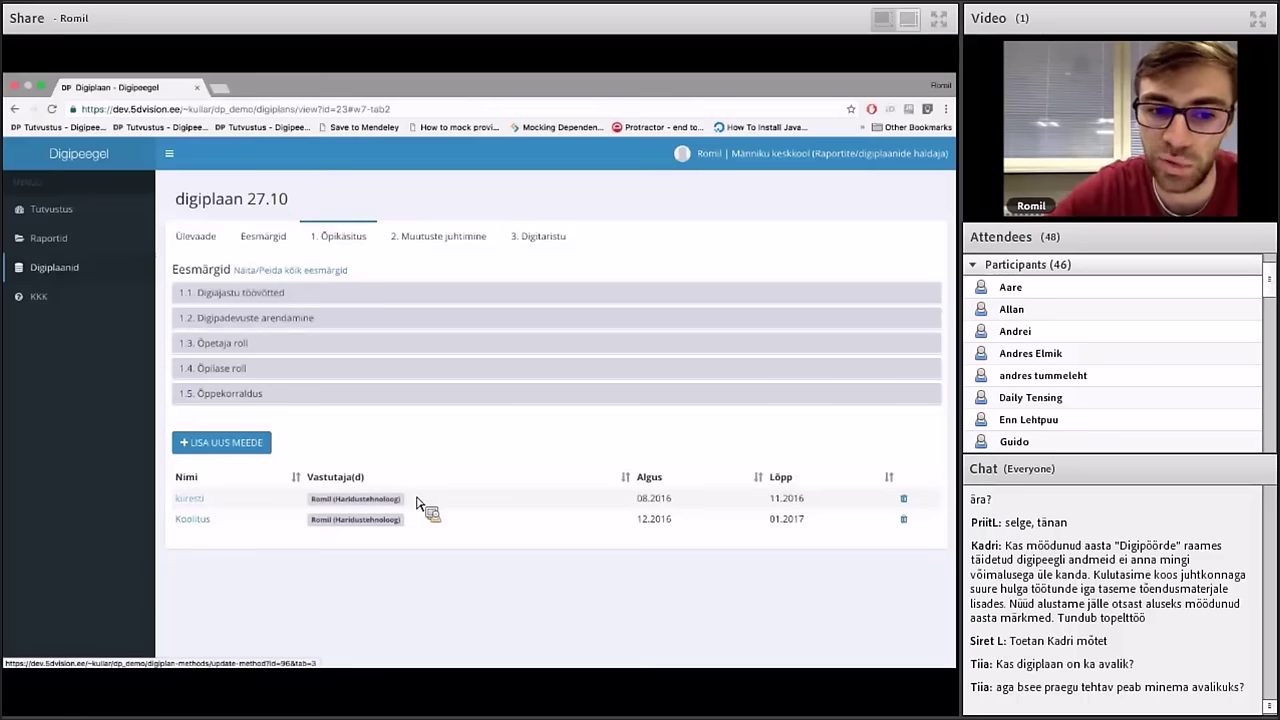
pyautogui.click(192, 499)
pyautogui.scroll(-3, 492, 413)
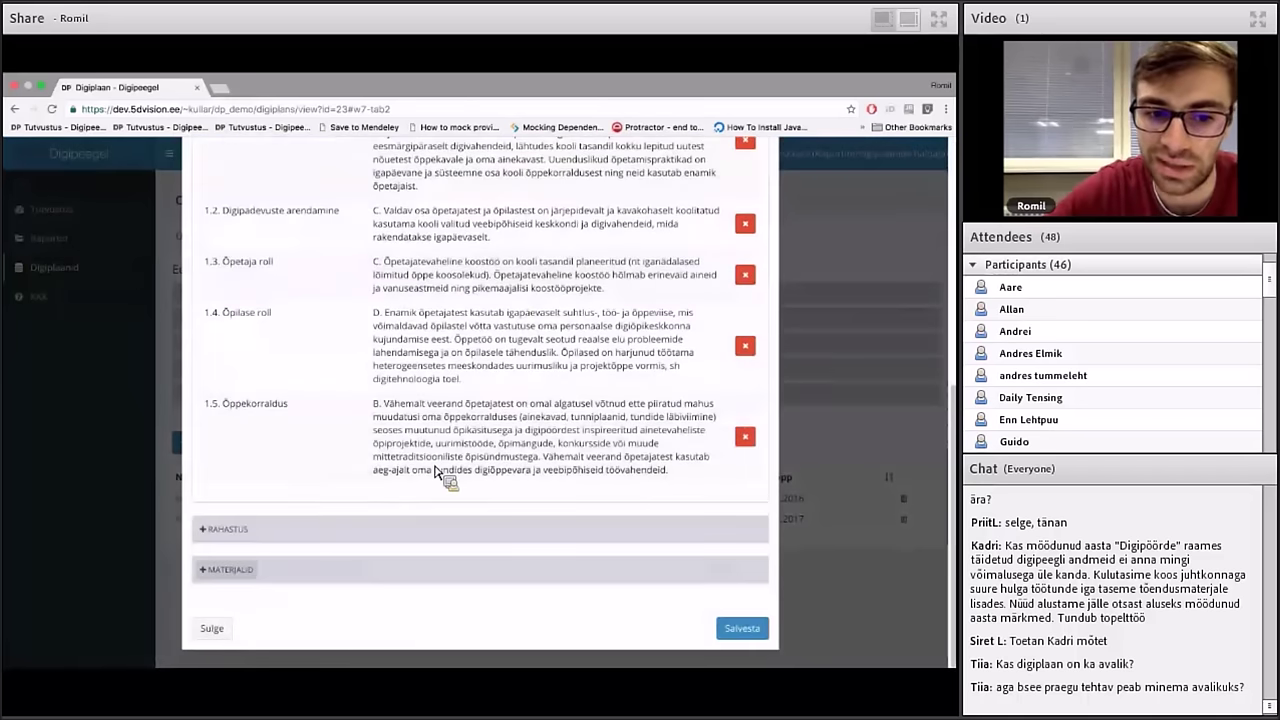
pyautogui.click(240, 569)
pyautogui.scroll(-2, 243, 575)
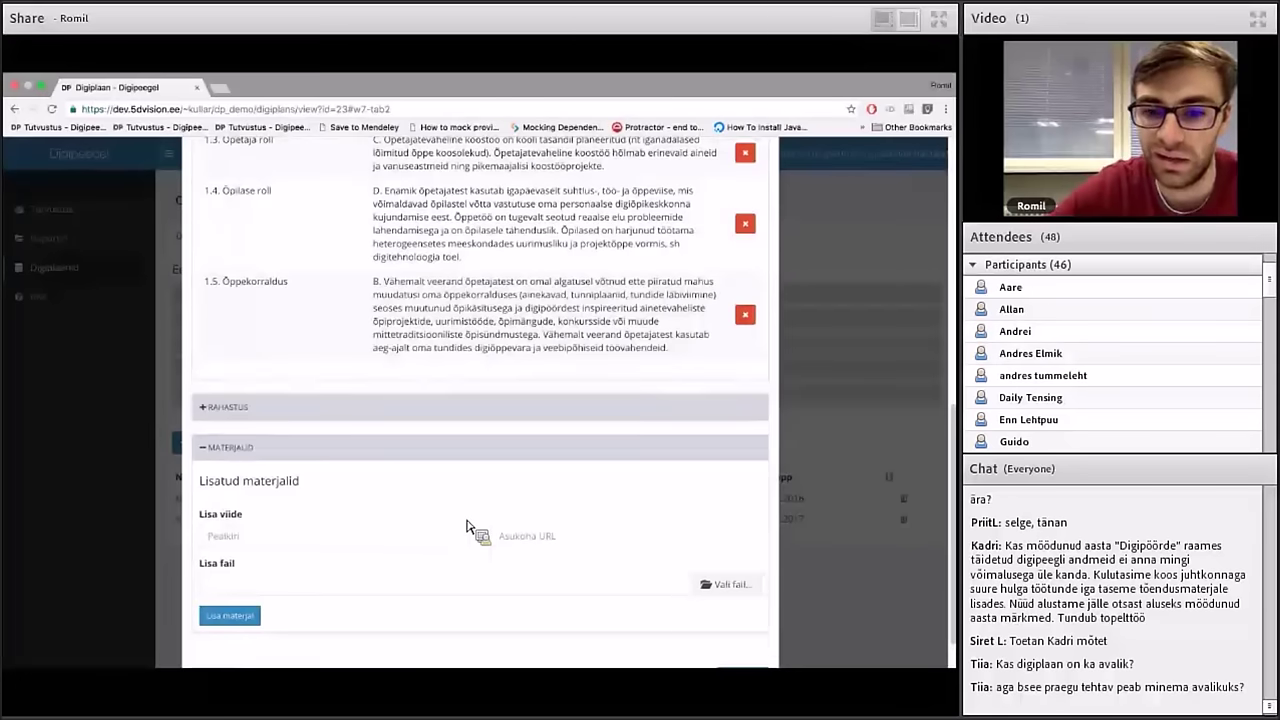
pyautogui.scroll(1, 468, 527)
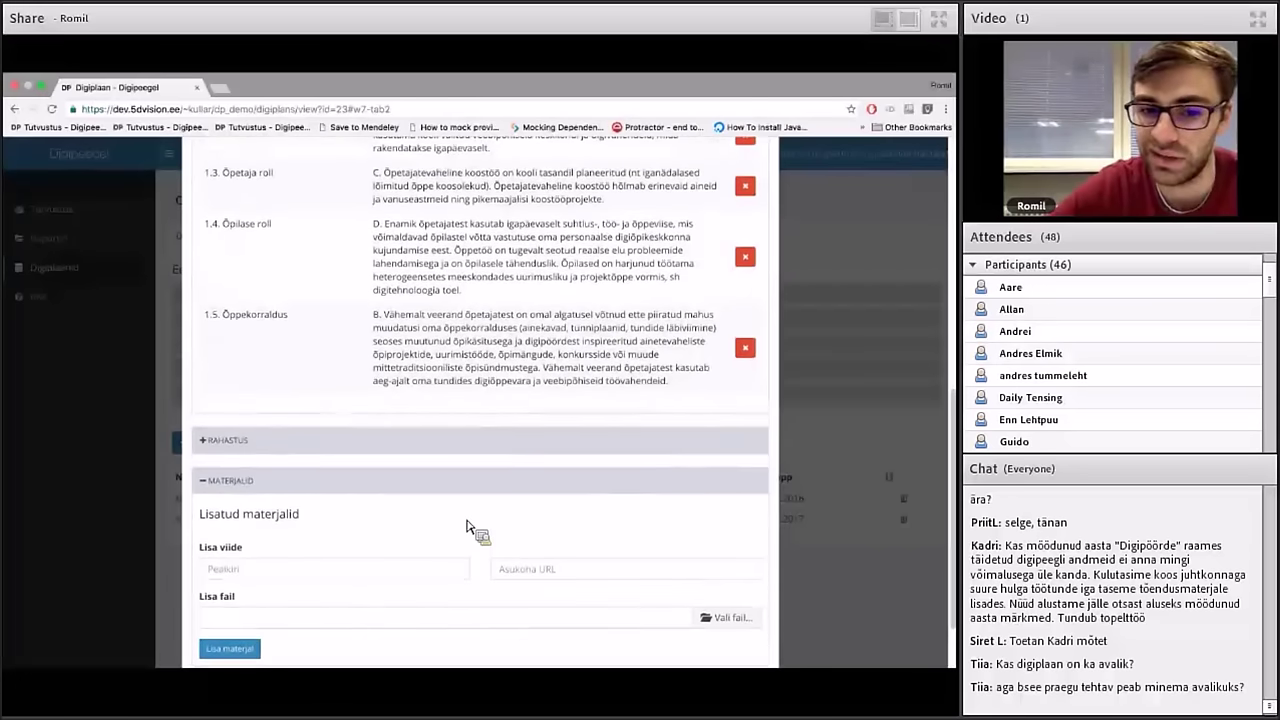
pyautogui.scroll(10, 523, 423)
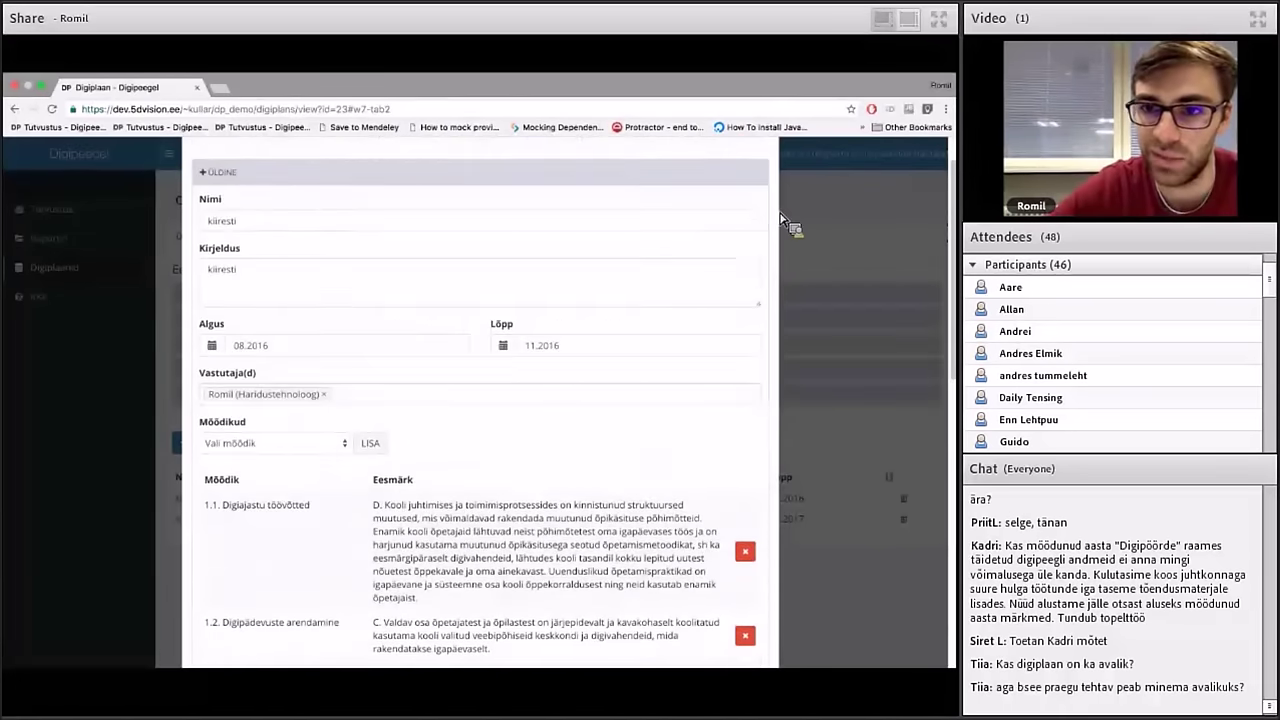
pyautogui.click(777, 194)
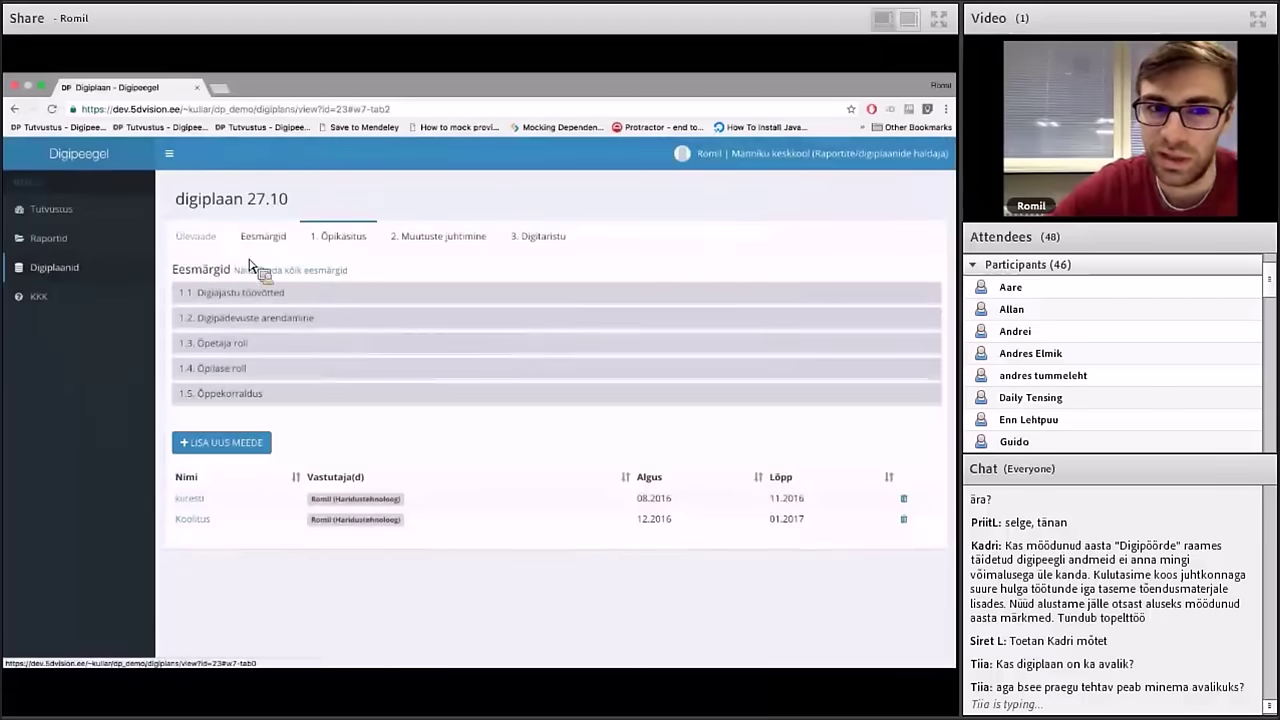
pyautogui.click(197, 236)
# Show the goals radar chart with criterion 1.1 Digiajastu töövõtted selected
pyautogui.click(263, 236)
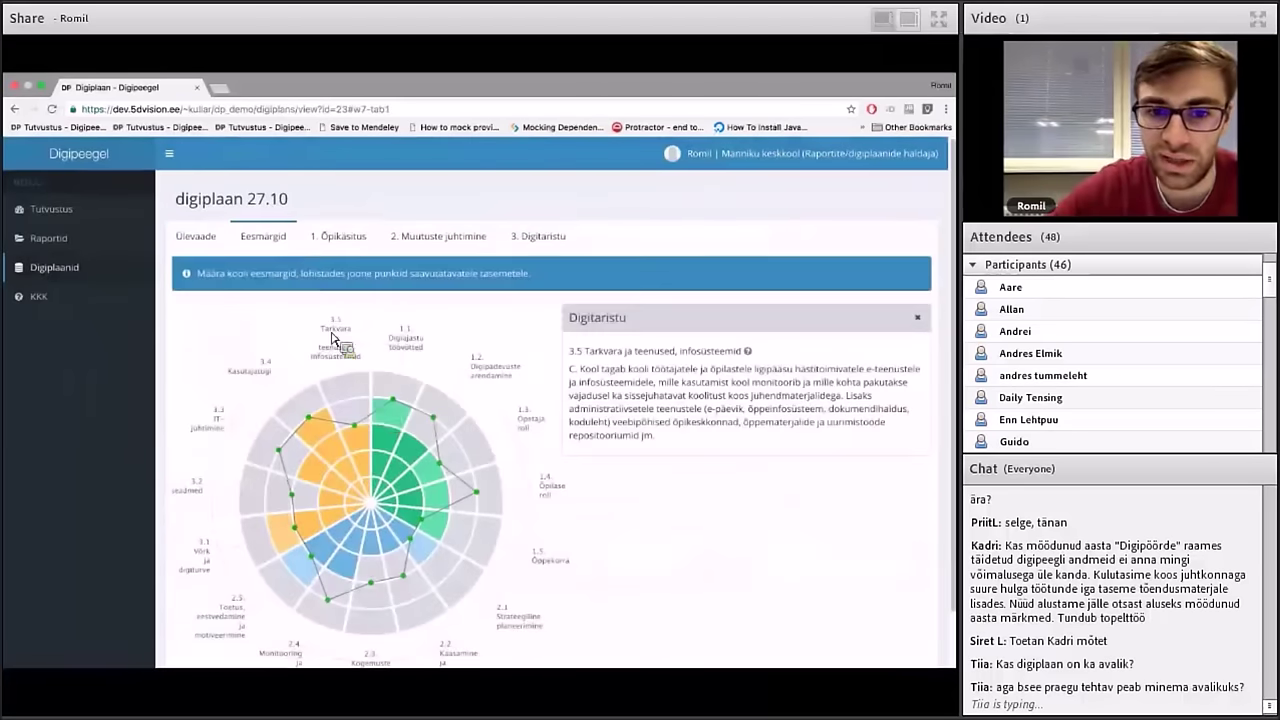
pyautogui.scroll(-1, 405, 420)
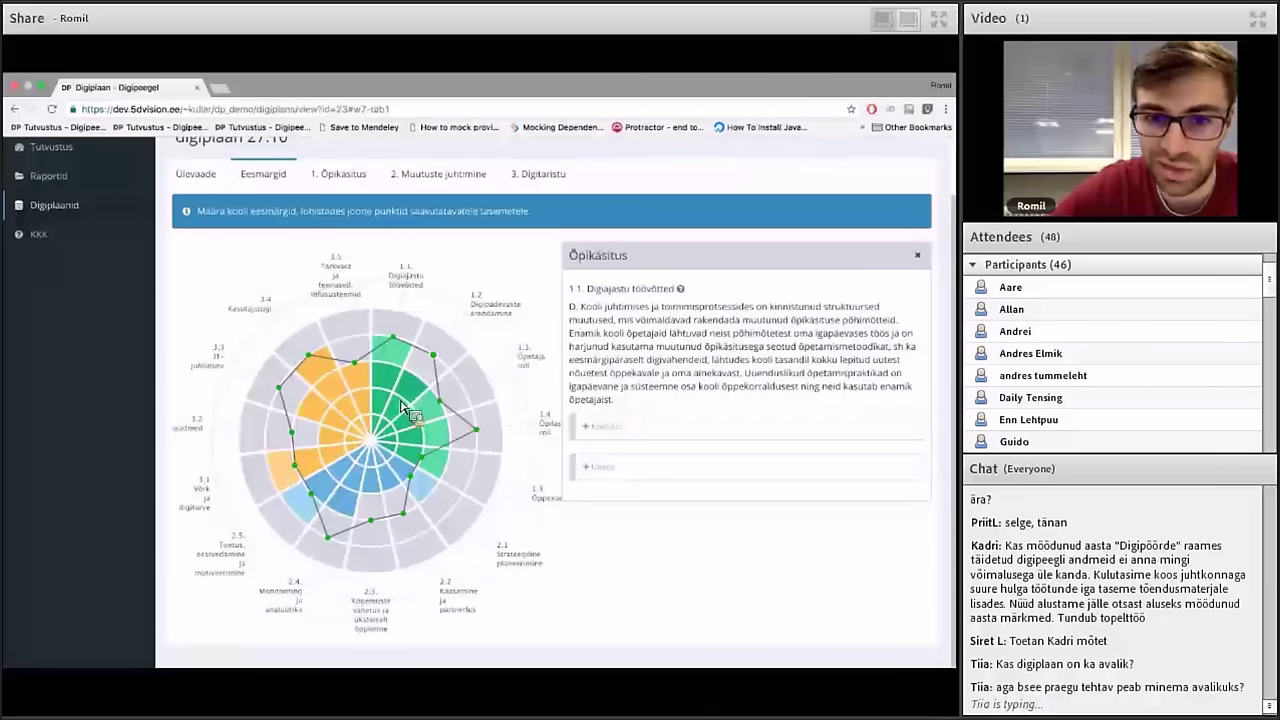
pyautogui.click(445, 378)
pyautogui.click(400, 347)
# Expand the Koolitus and kiiresti measures to review their periods and funding
pyautogui.click(601, 428)
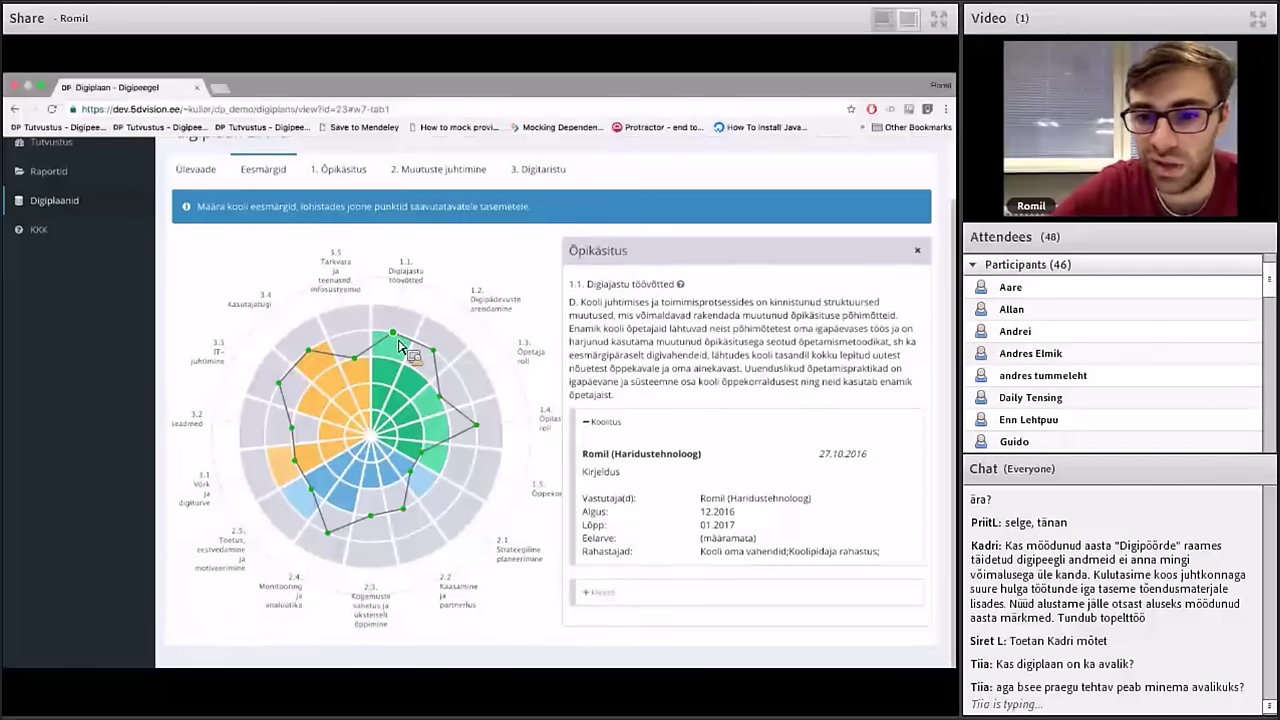
pyautogui.click(603, 594)
pyautogui.scroll(-2, 632, 508)
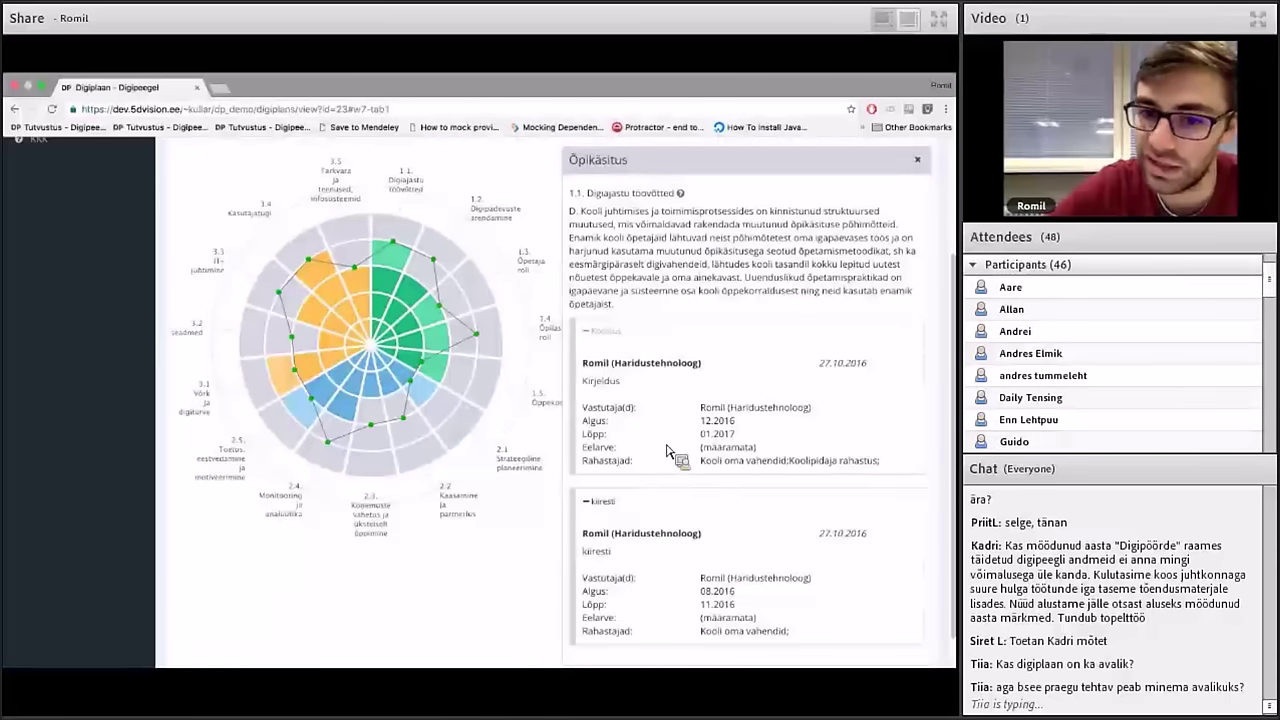
pyautogui.scroll(2, 678, 393)
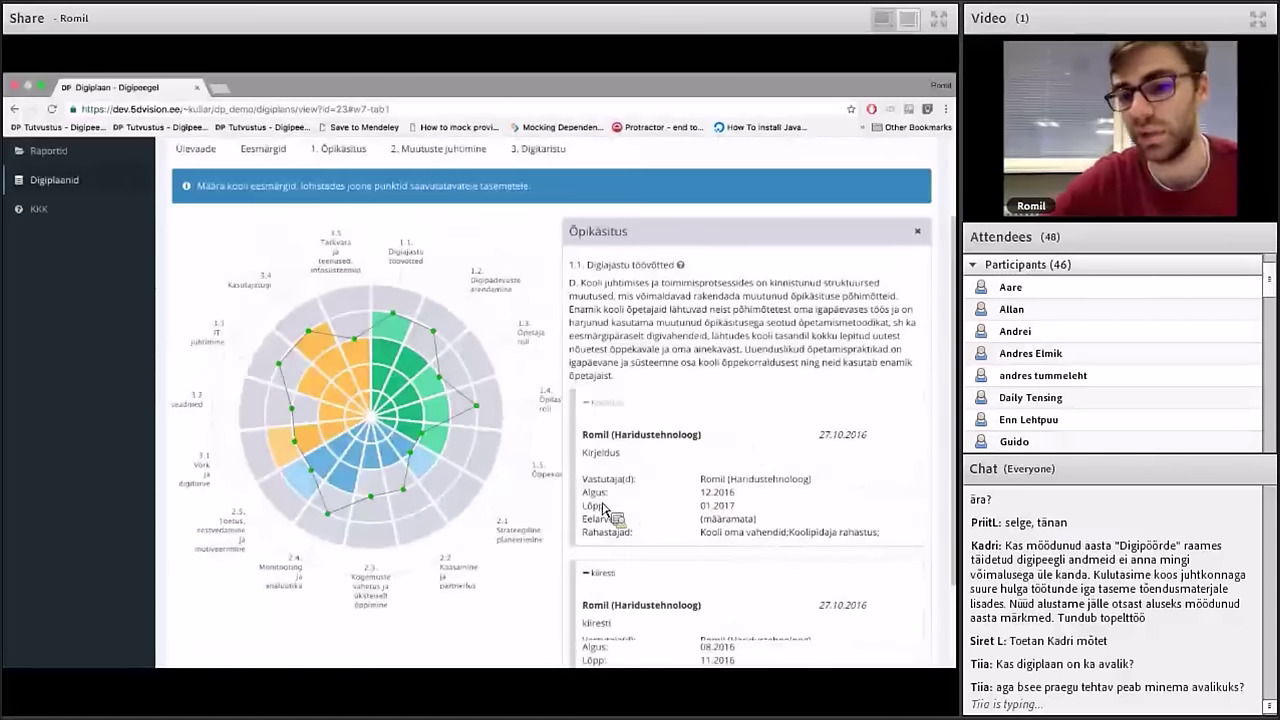
pyautogui.click(596, 576)
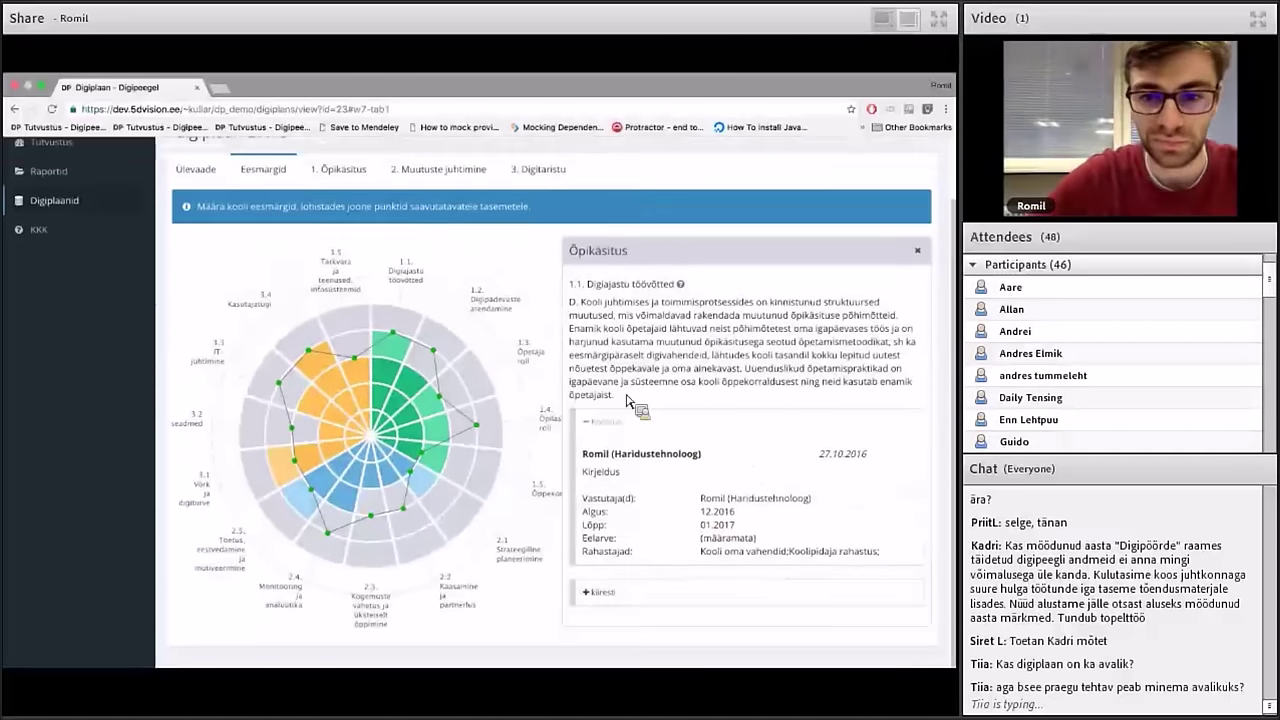